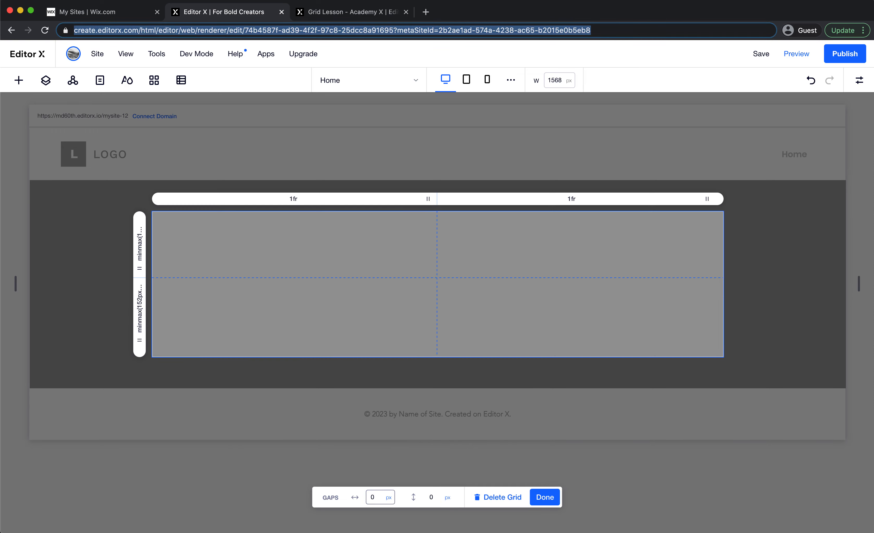
Finish the container's grid edit and examine the Create a Grid example on the Grid Lesson page
left_click(545, 497)
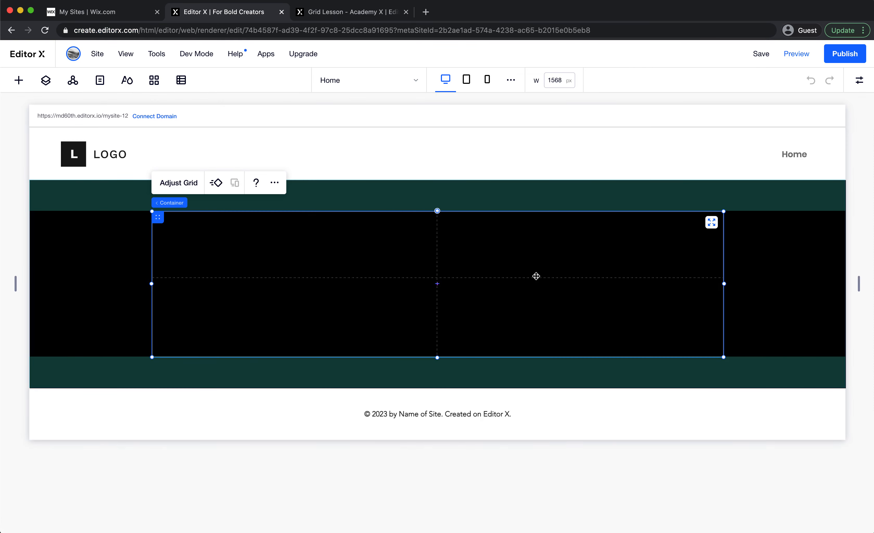
left_click(373, 18)
scroll(543, 292, "down", 10)
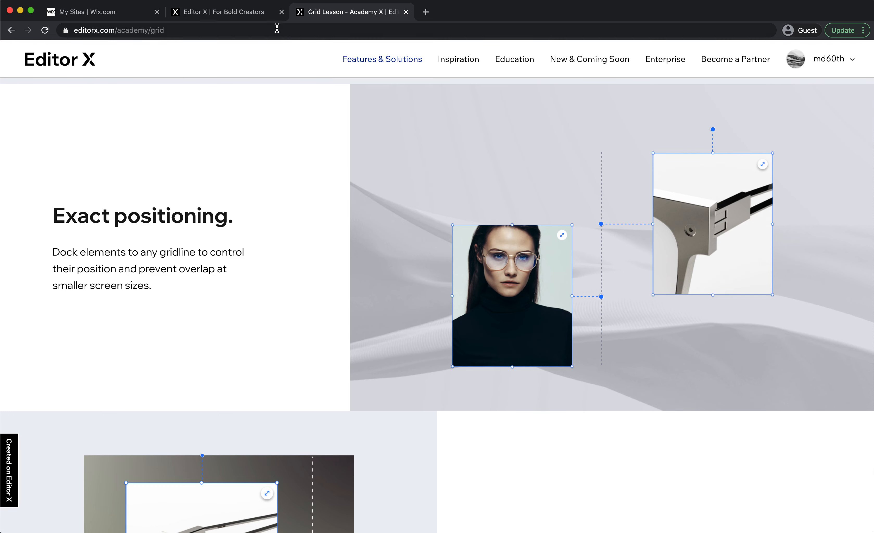
left_click(248, 12)
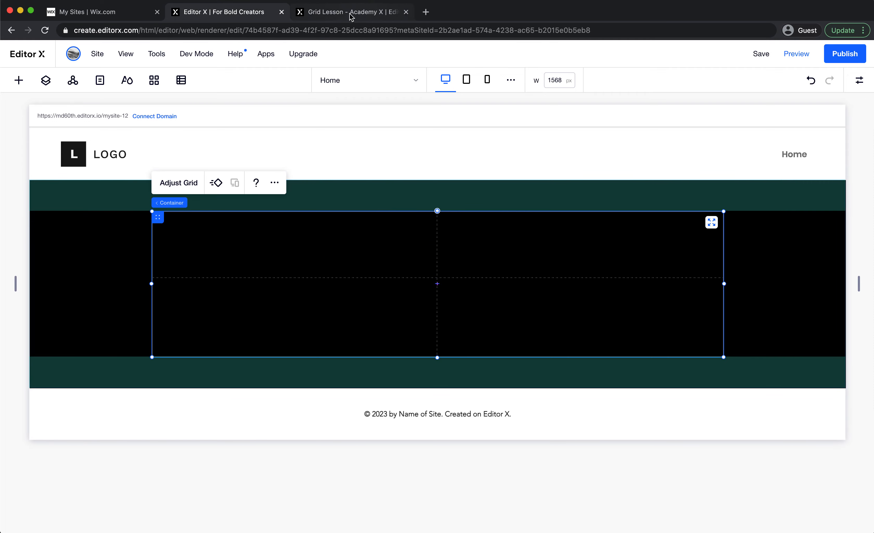
left_click(318, 13)
scroll(440, 320, "down", 3)
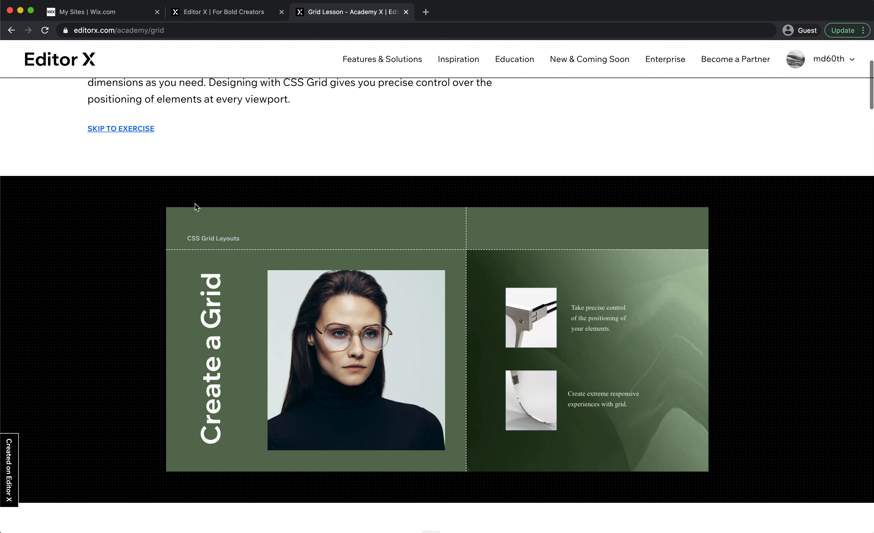
Return to the Editor X site and place a Title element in the container's upper-left grid cell
left_click(231, 11)
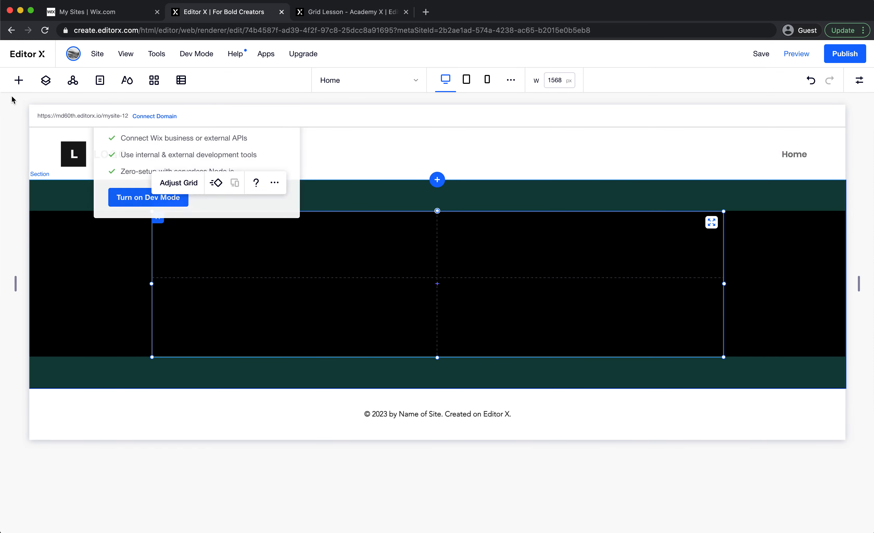
left_click(19, 80)
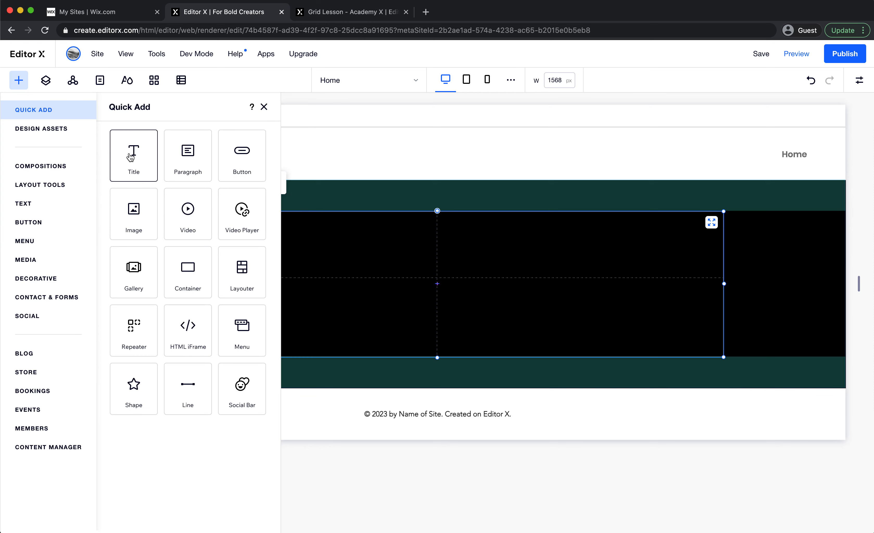
left_click_drag(131, 156, 255, 226)
left_click(353, 266)
left_click(178, 183)
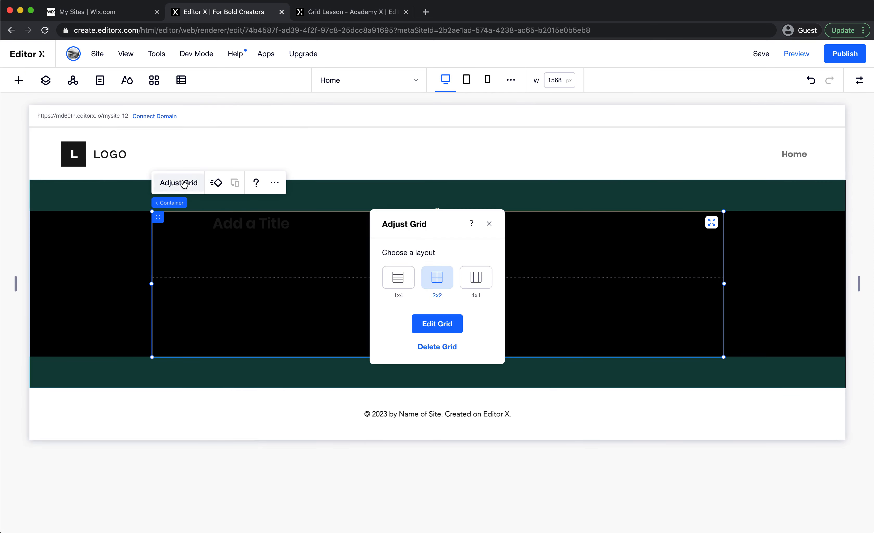
Set the container's background fill to the saved green #38C68B
left_click(257, 269)
left_click(854, 81)
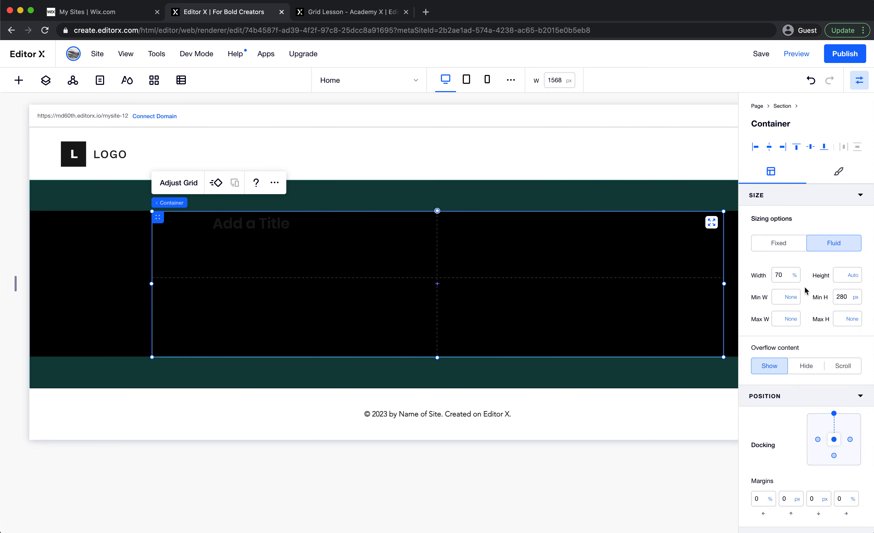
left_click(839, 172)
left_click(786, 241)
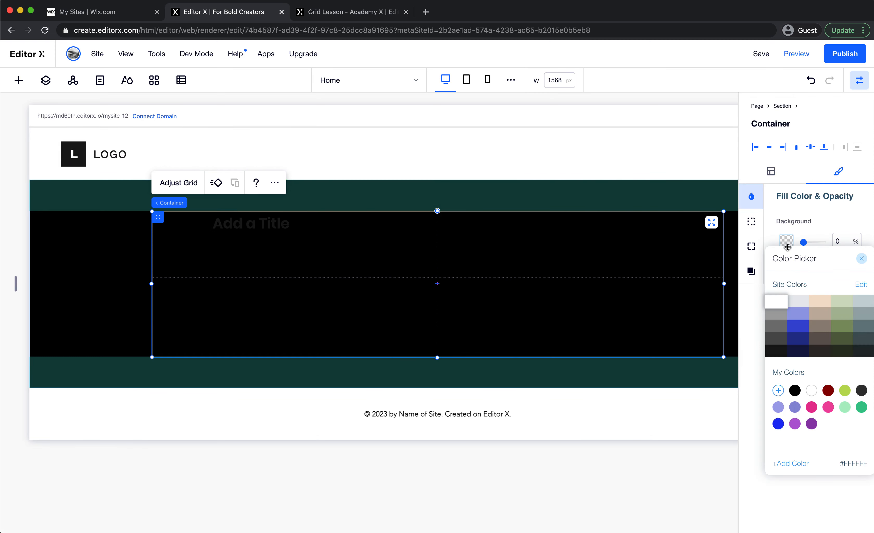
left_click(846, 405)
left_click(862, 407)
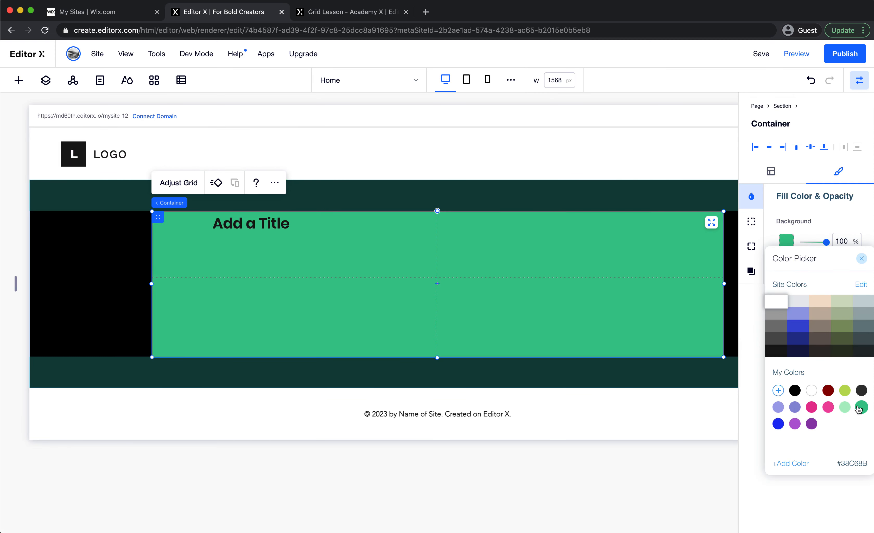
Mix a darker green custom color, #377040, and add it as the container's background fill
left_click(779, 390)
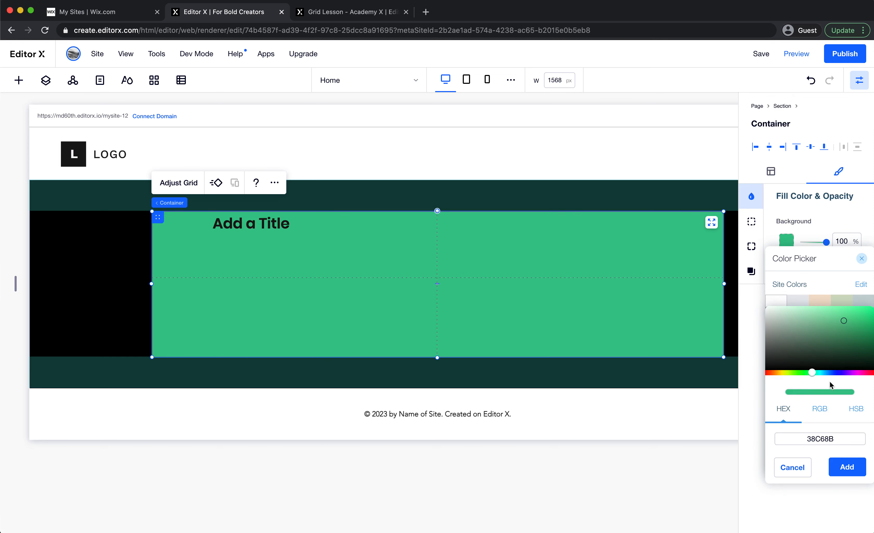
left_click_drag(814, 375, 804, 375)
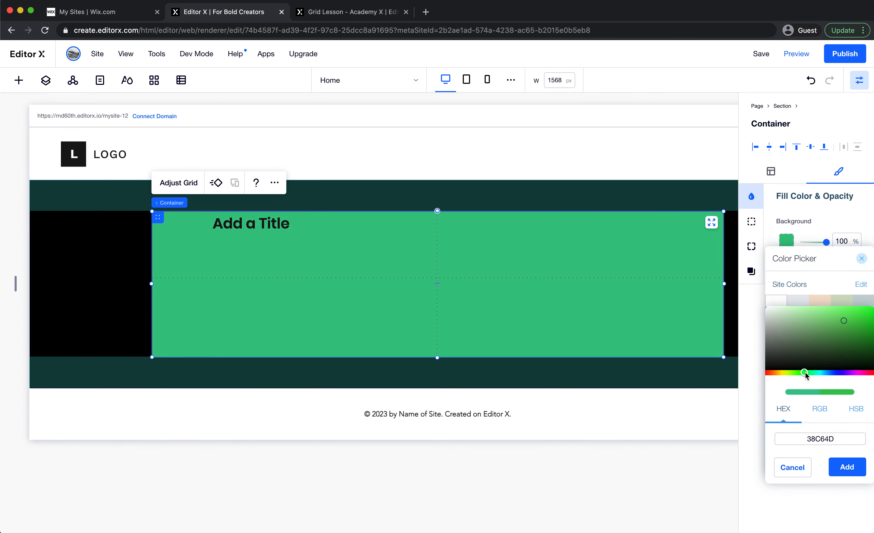
left_click(854, 348)
left_click_drag(858, 343, 822, 343)
left_click(847, 467)
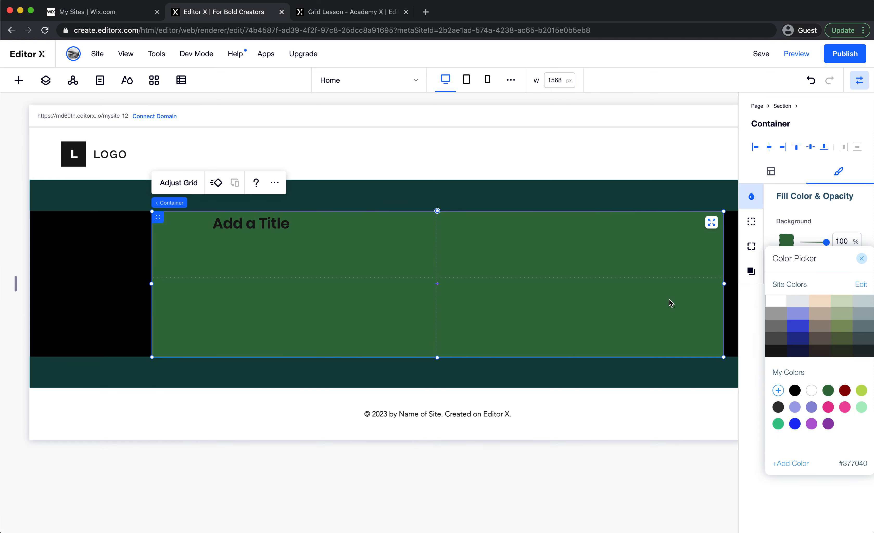
Switch to the Grid Lesson page, open the browser's developer tools and close their What's New drawer
left_click(382, 14)
mouse_move(391, 58)
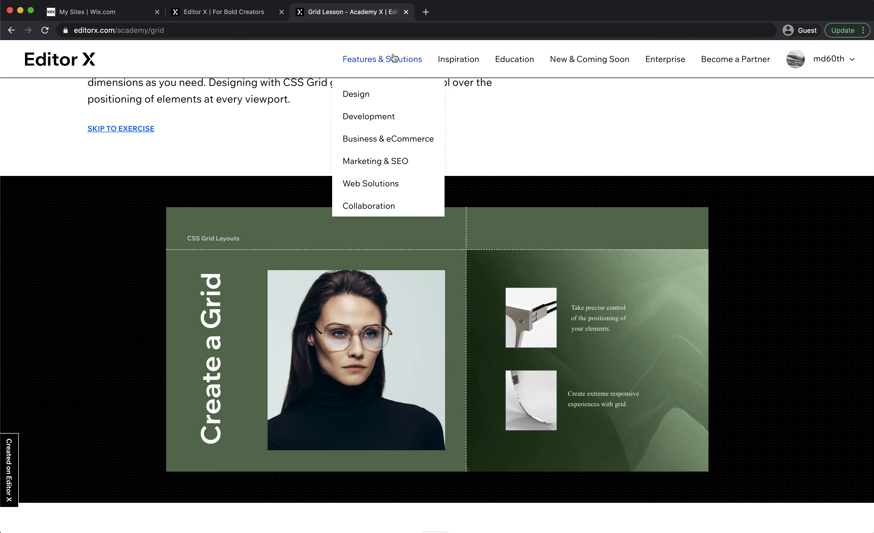
key("super+alt+i")
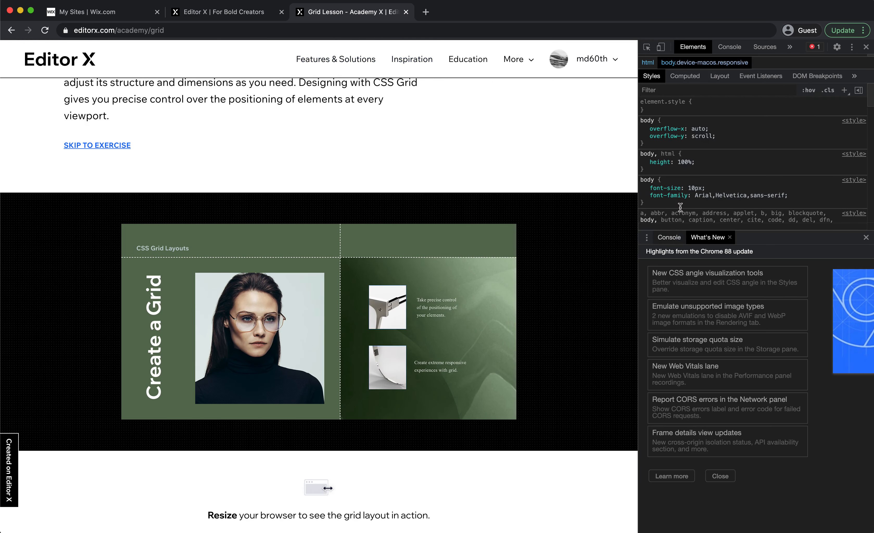
left_click(865, 237)
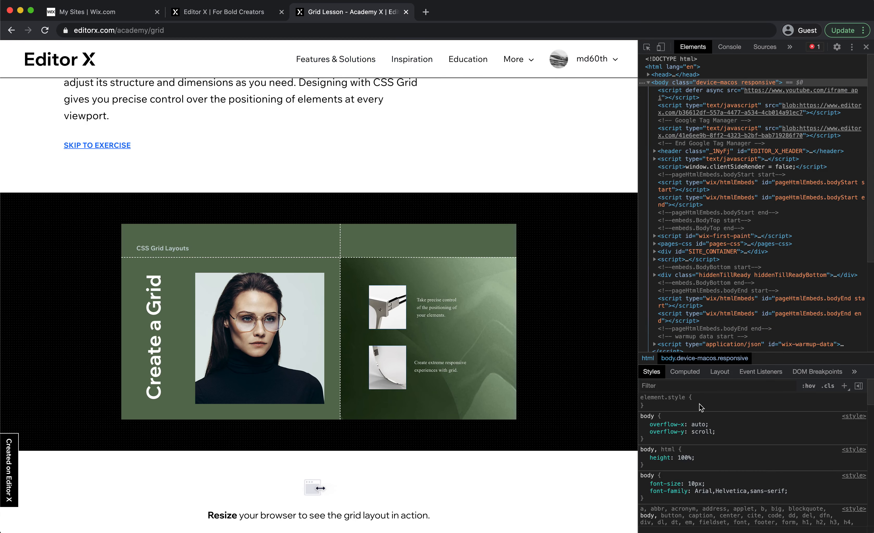
Add a background declaration to the body's element style and sample the example layout's green, #5a7153, as its color
left_click(717, 405)
type("background: aliceblue;")
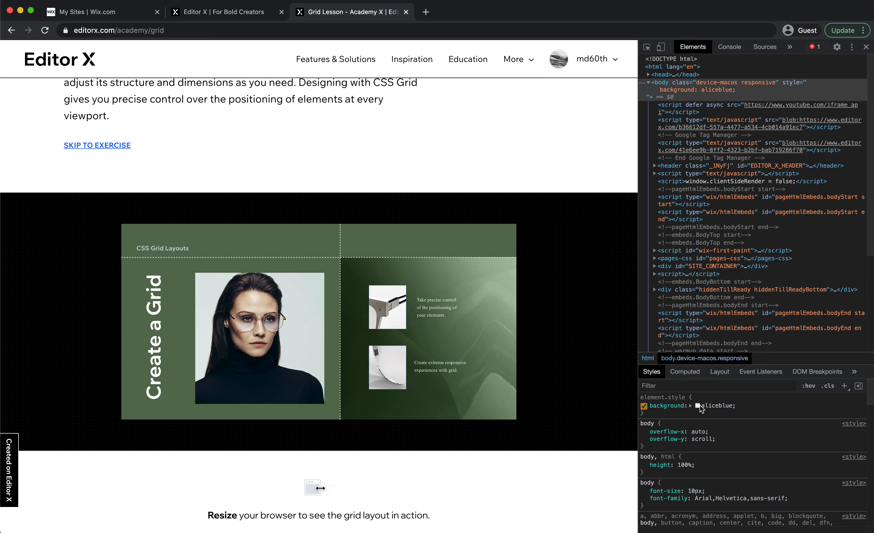
left_click(698, 406)
left_click(333, 265)
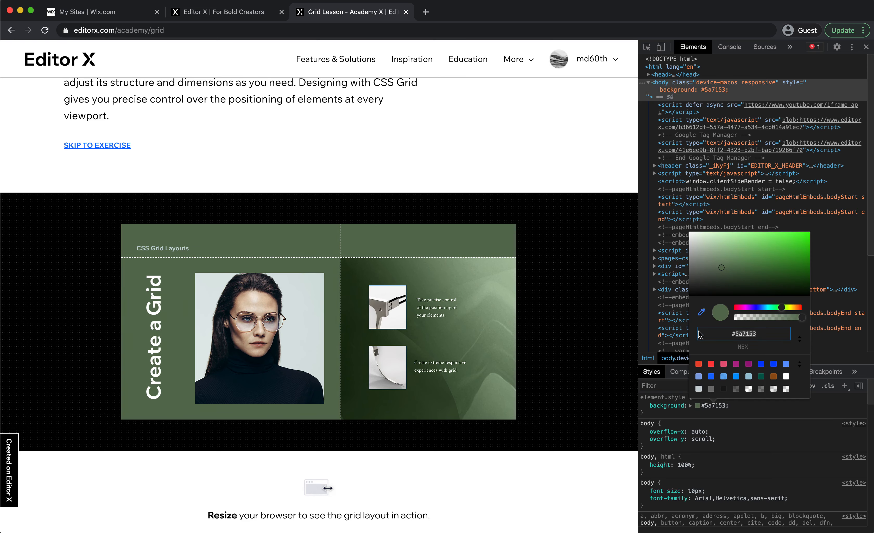
Return to the Editor X site and give the container the custom background color #5a7153
left_click(234, 8)
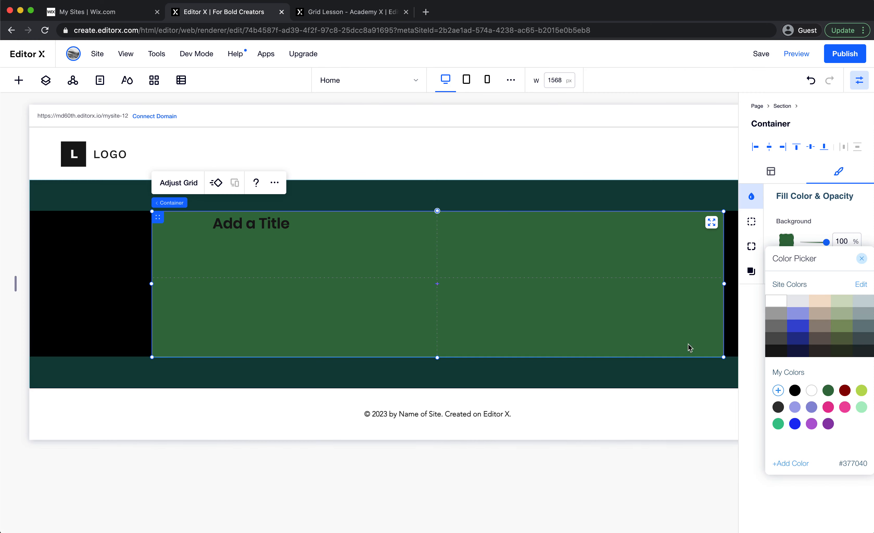
left_click(791, 464)
double_click(833, 441)
type("5a7153")
key("Return")
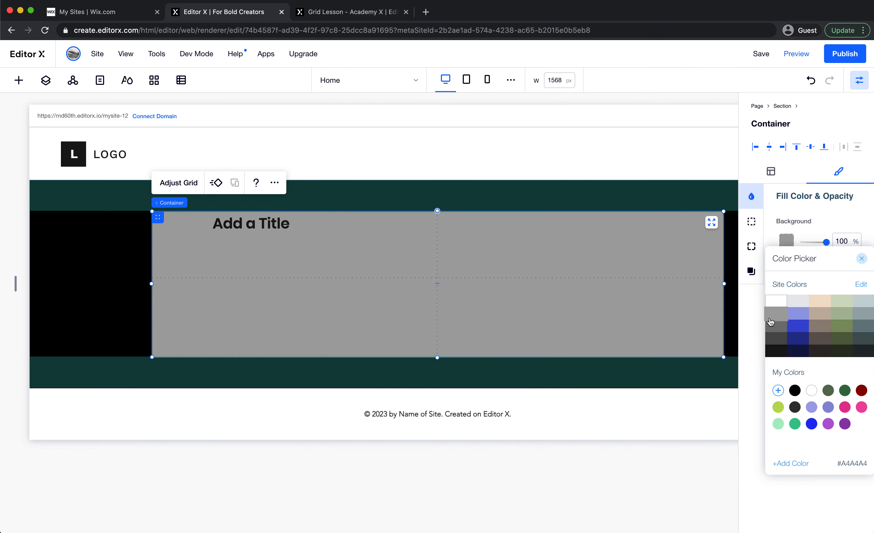
left_click(820, 216)
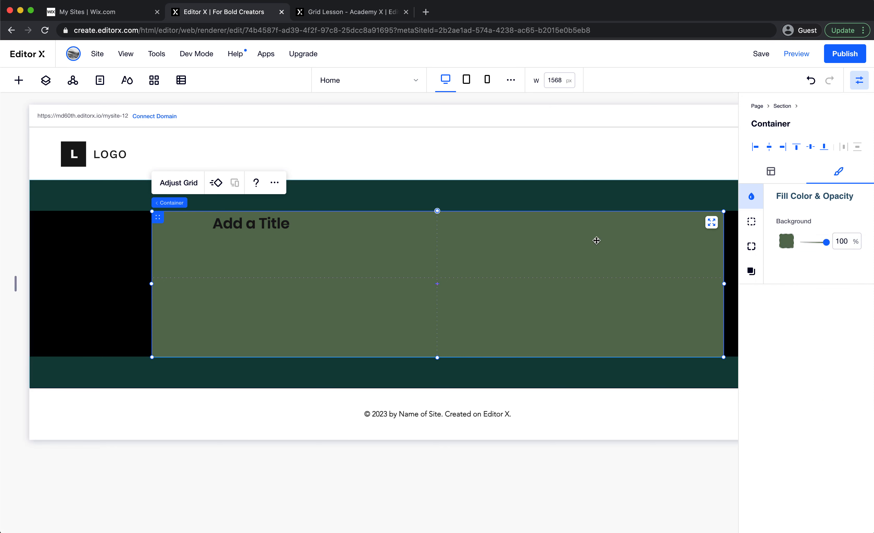
Replace the title's placeholder text with "CSS Grif"
left_click(260, 230)
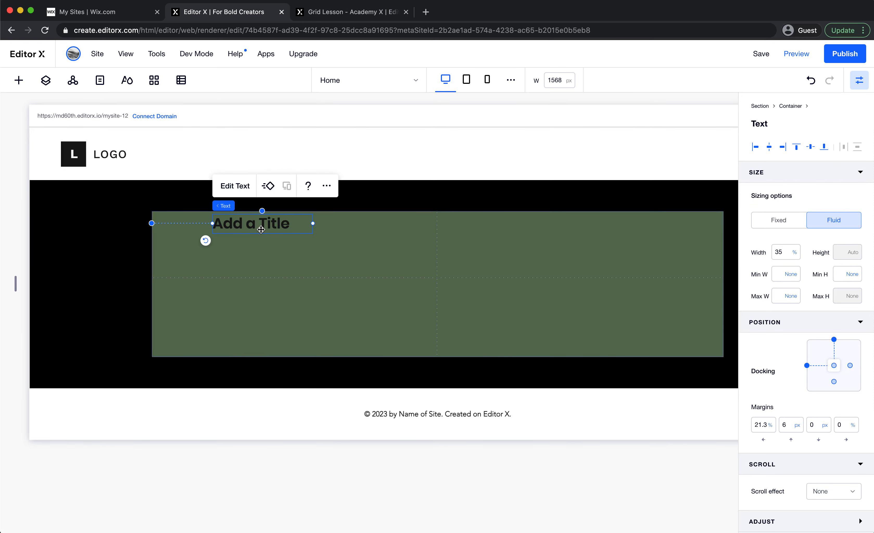
double_click(261, 230)
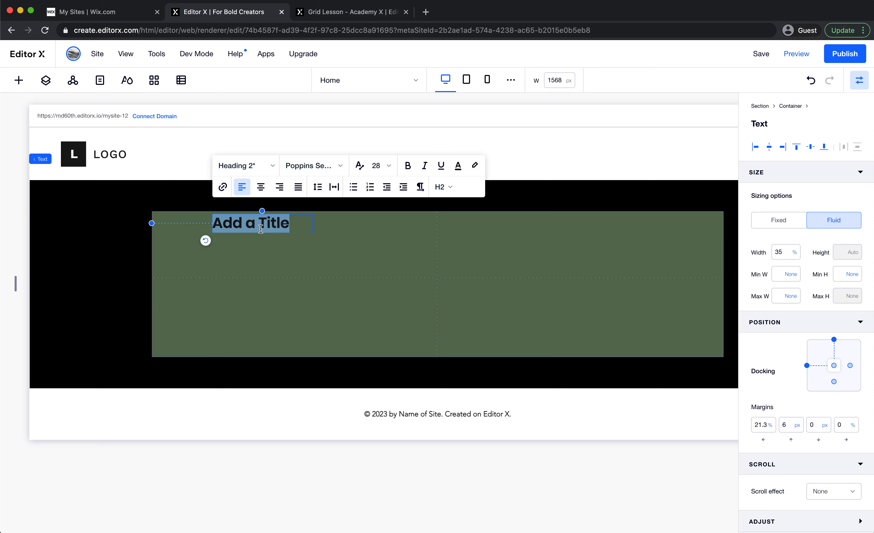
type("CSS Grif")
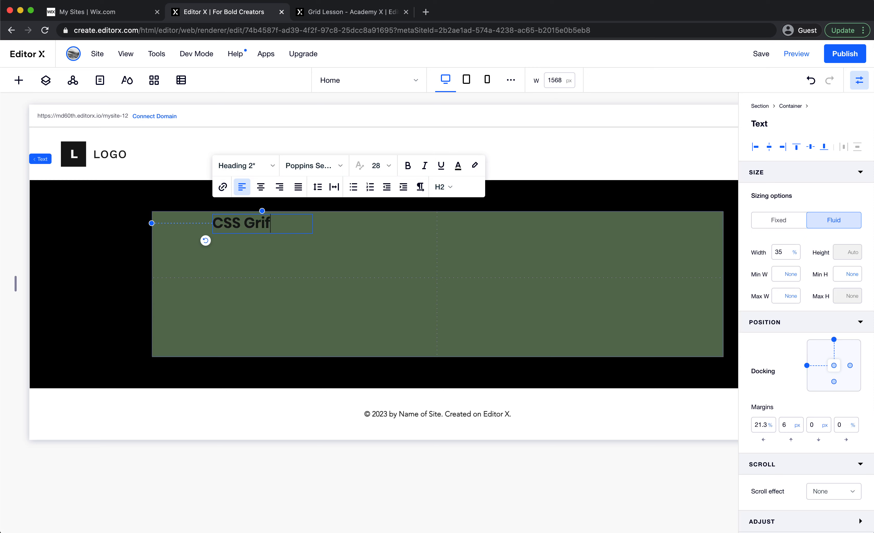
Format the whole title in white at font size 24
key("super+a")
left_click(456, 173)
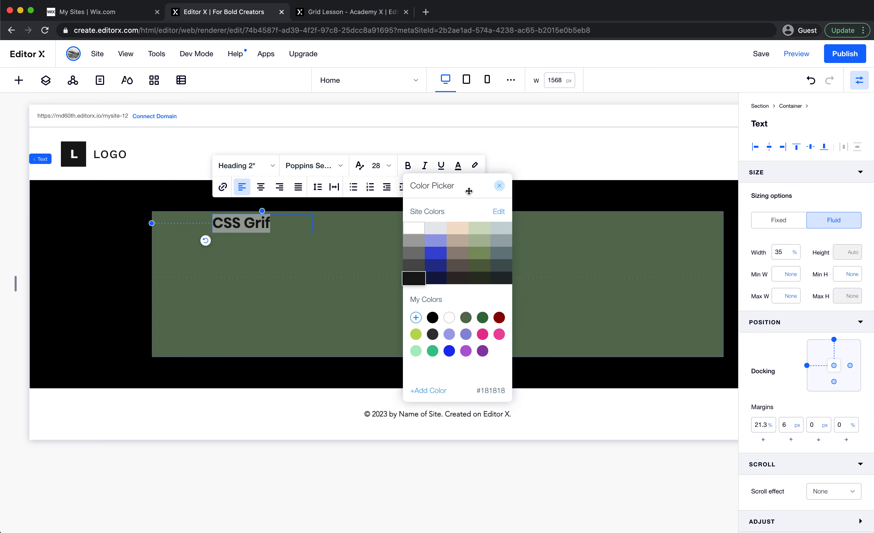
left_click(408, 226)
left_click(377, 167)
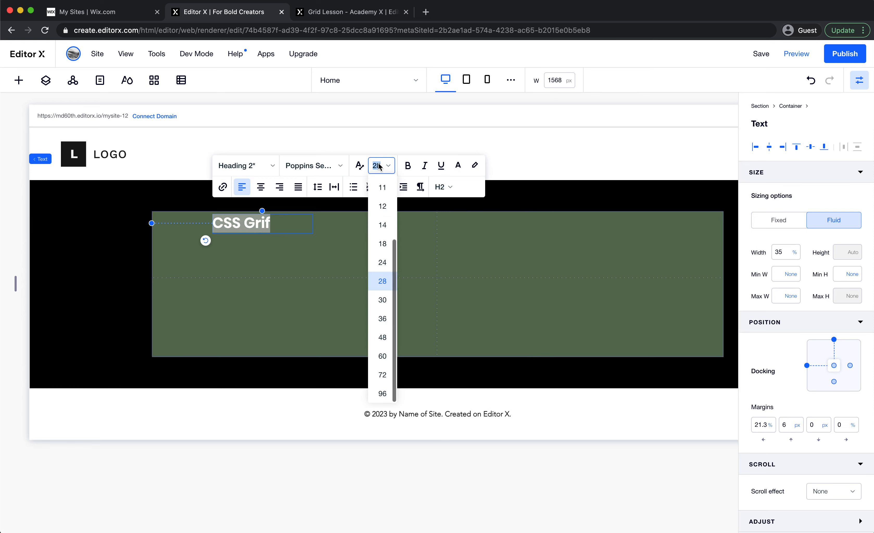
left_click(380, 267)
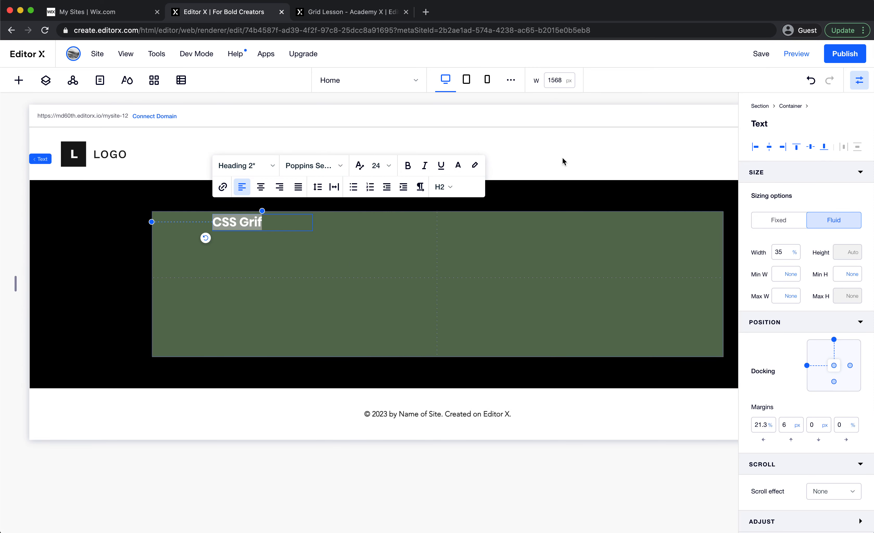
Close the developer tools on the Grid Lesson page and examine how the example layout positions its title and images
left_click(362, 12)
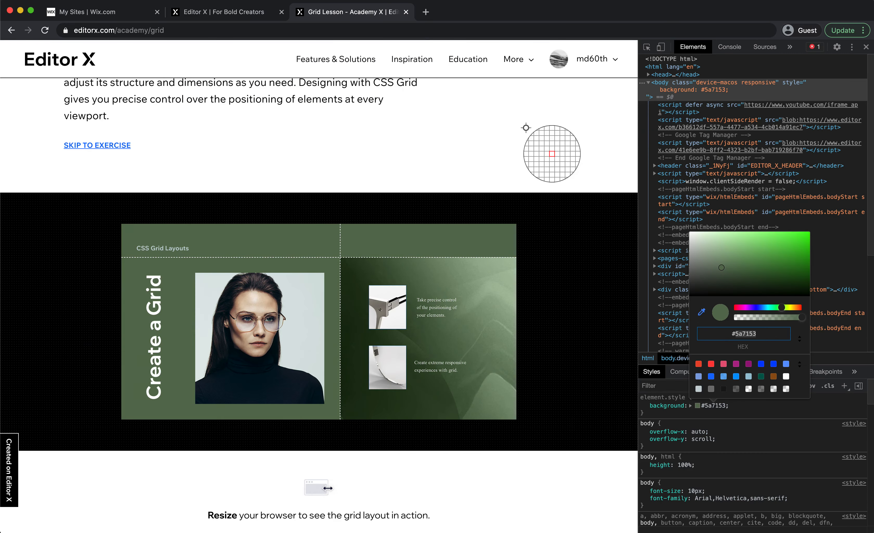
left_click(867, 47)
scroll(479, 302, "down", 20)
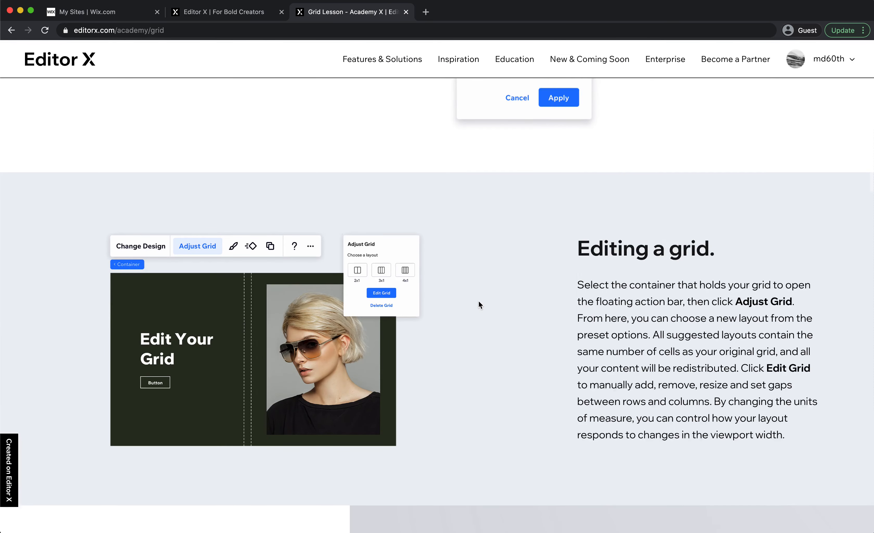
scroll(478, 304, "down", 13)
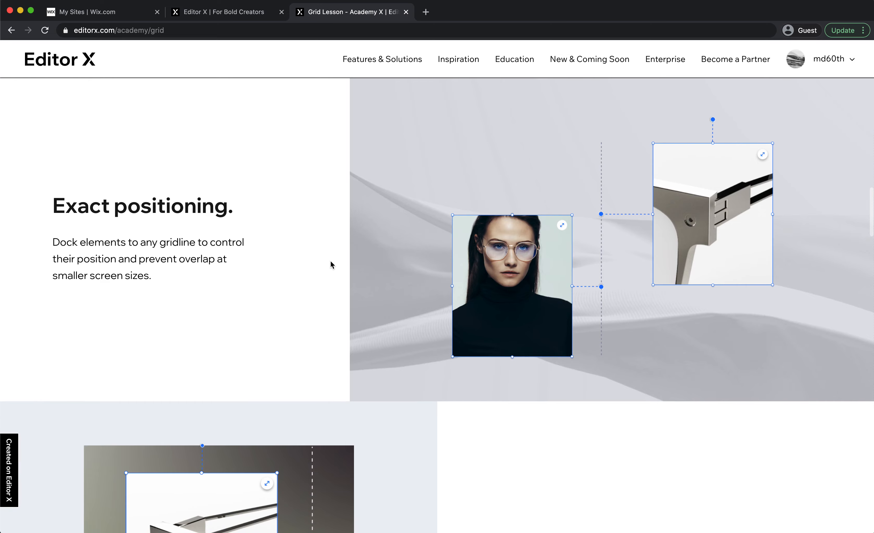
left_click(240, 20)
left_click(342, 14)
scroll(343, 125, "down", 10)
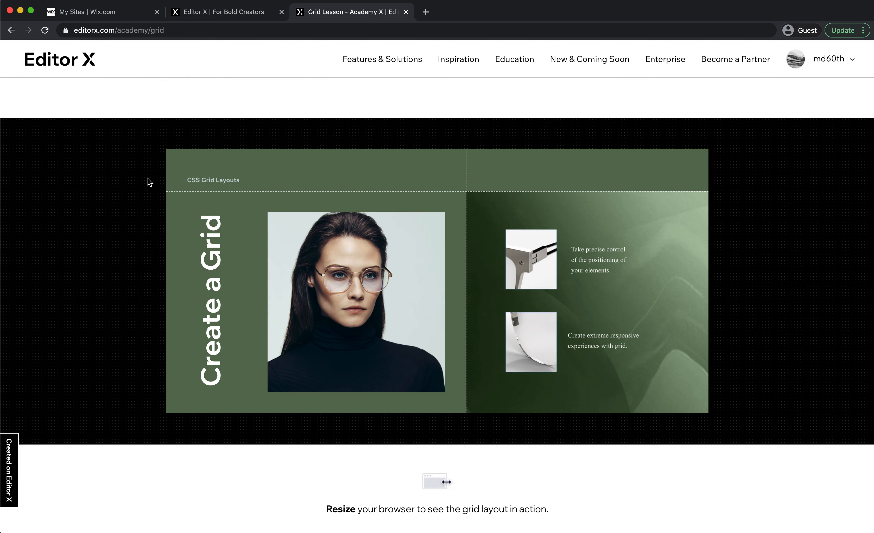
Return to the Editor X site and set the title's left margin to 50 px
left_click(252, 10)
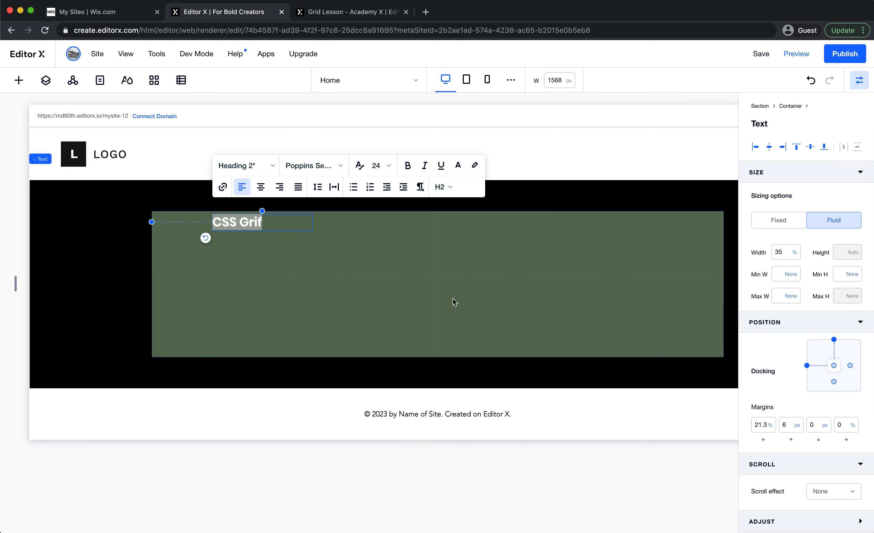
left_click(408, 270)
left_click(255, 227)
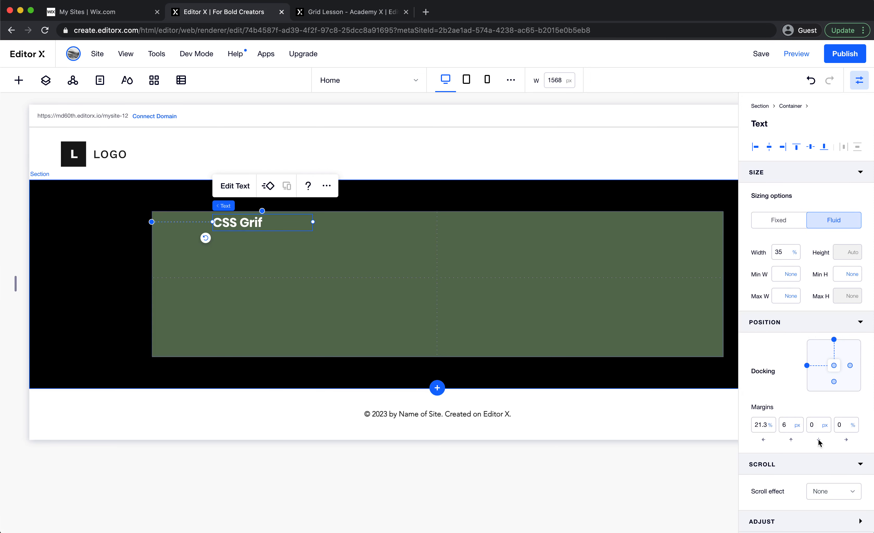
left_click(772, 431)
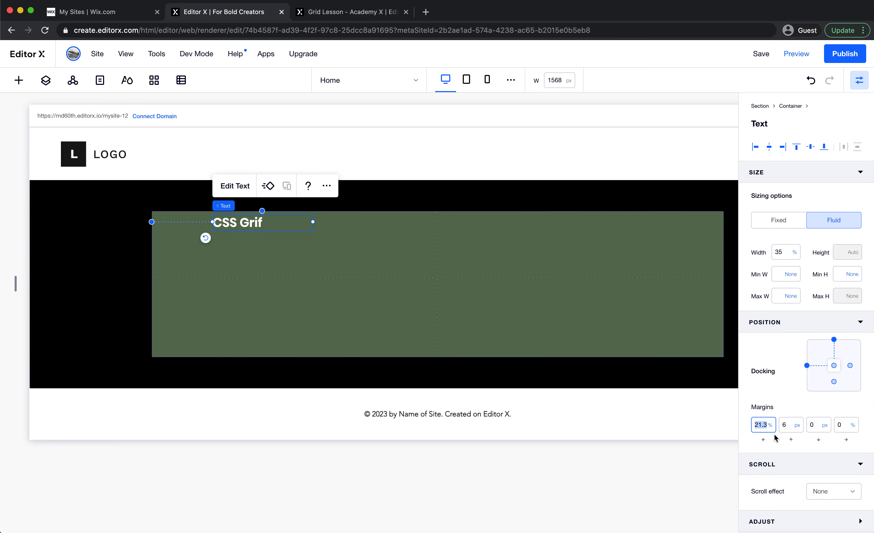
type("50px")
key("Return")
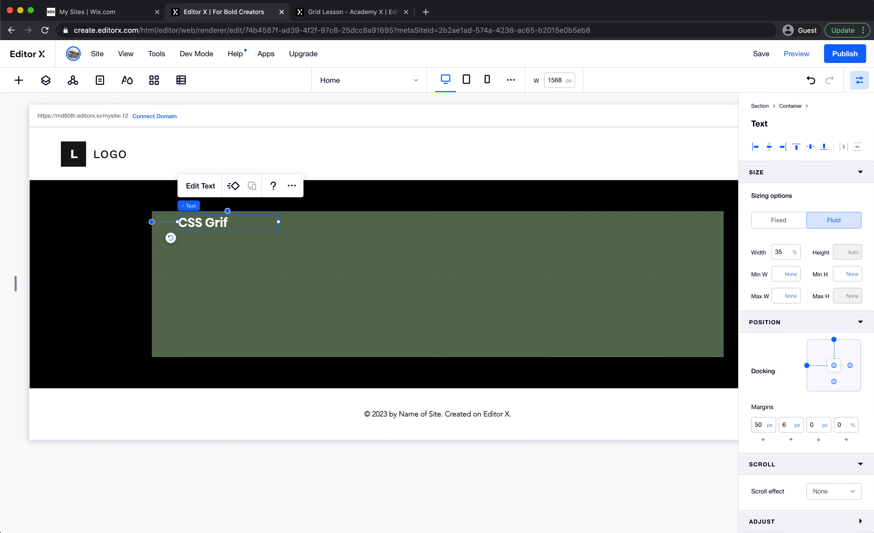
Set the title's top margin to 20 px and select the green container
left_click(784, 431)
key("Return")
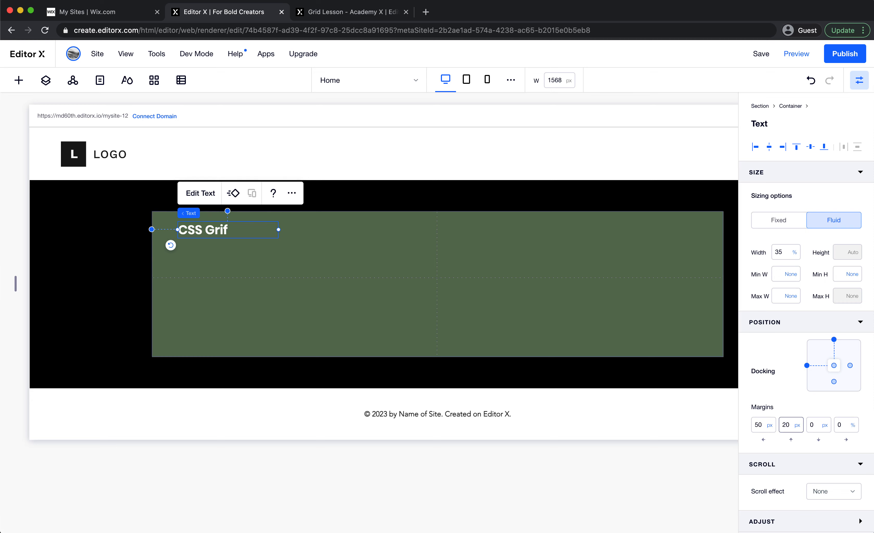
left_click(565, 354)
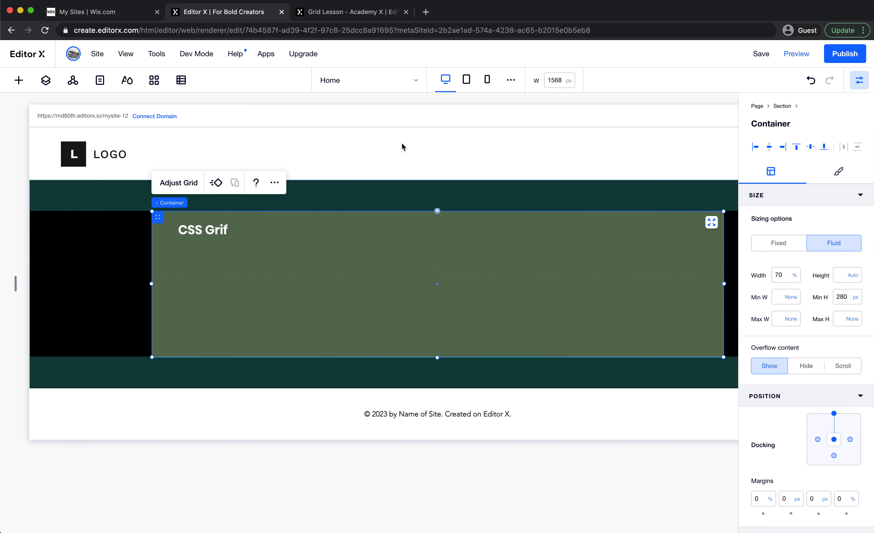
Compare the title with the Grid Lesson example and set the font size of the "CSS Grif" title to 16
left_click(348, 12)
left_click(254, 16)
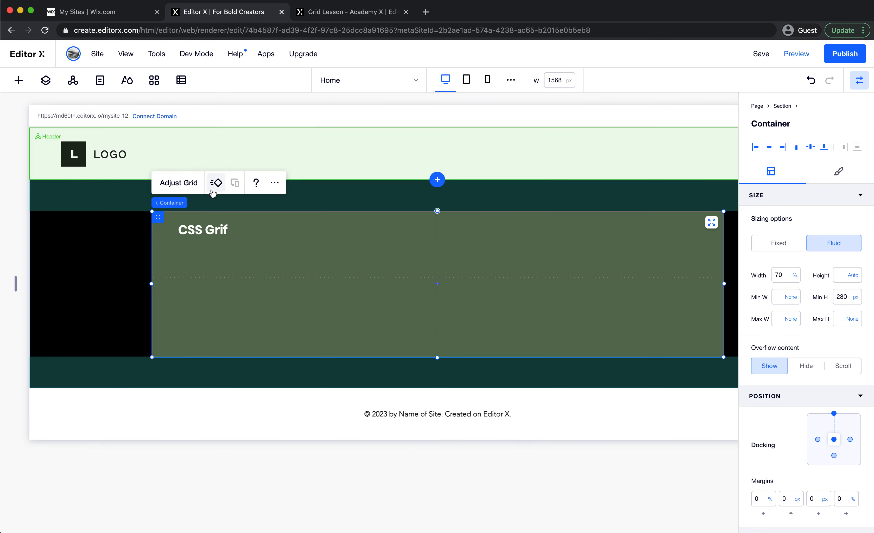
double_click(205, 228)
left_click(348, 180)
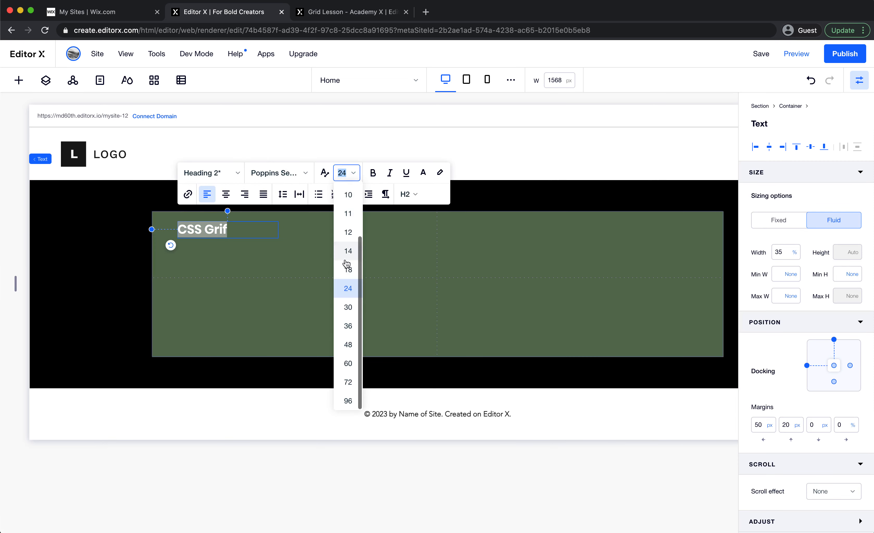
left_click(350, 273)
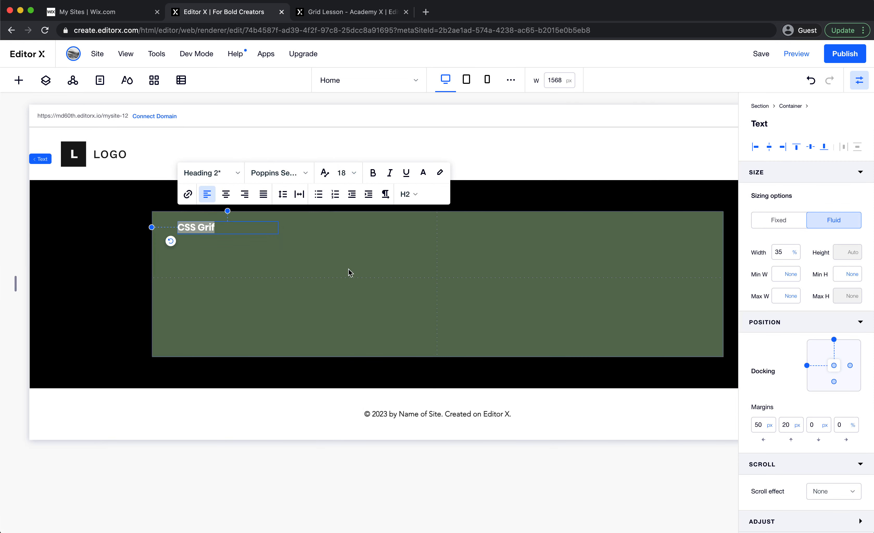
left_click(343, 173)
type("16")
key("Return")
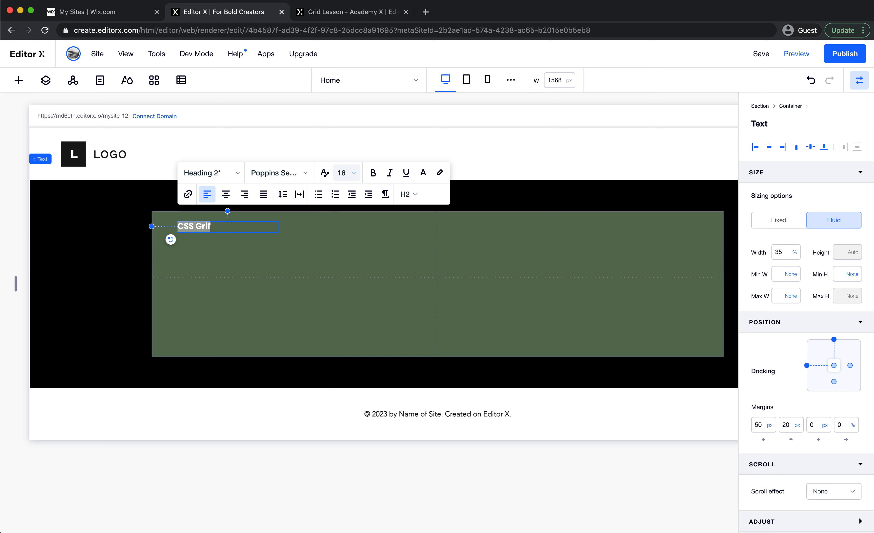
left_click(379, 240)
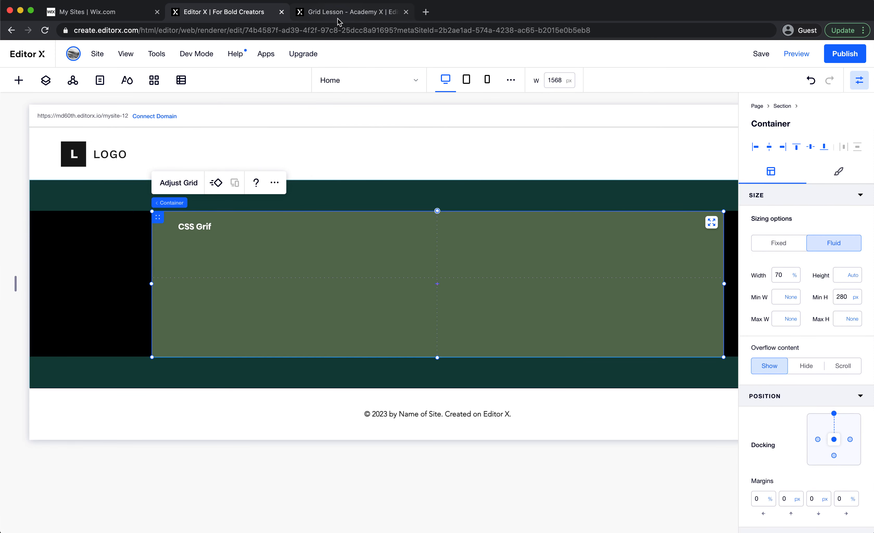
Add an image to the lower-left grid cell of the green container
left_click(18, 80)
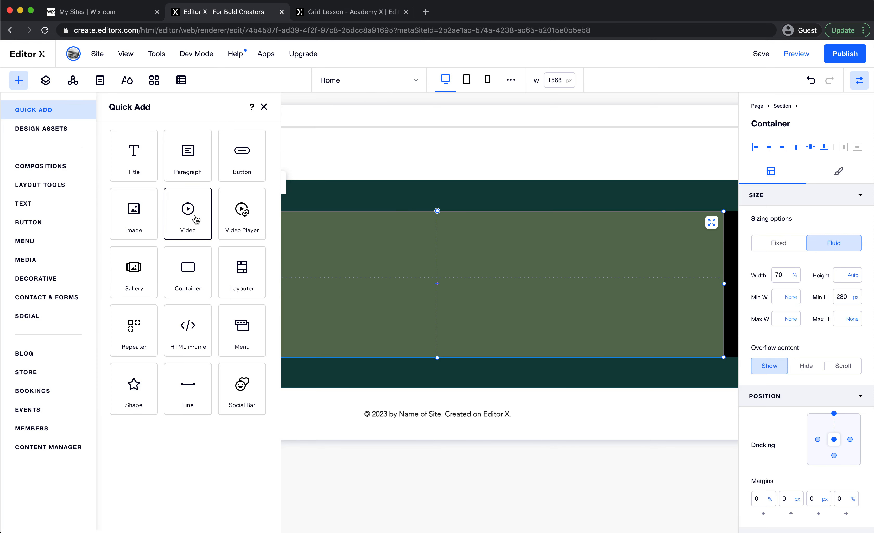
left_click_drag(135, 215, 342, 291)
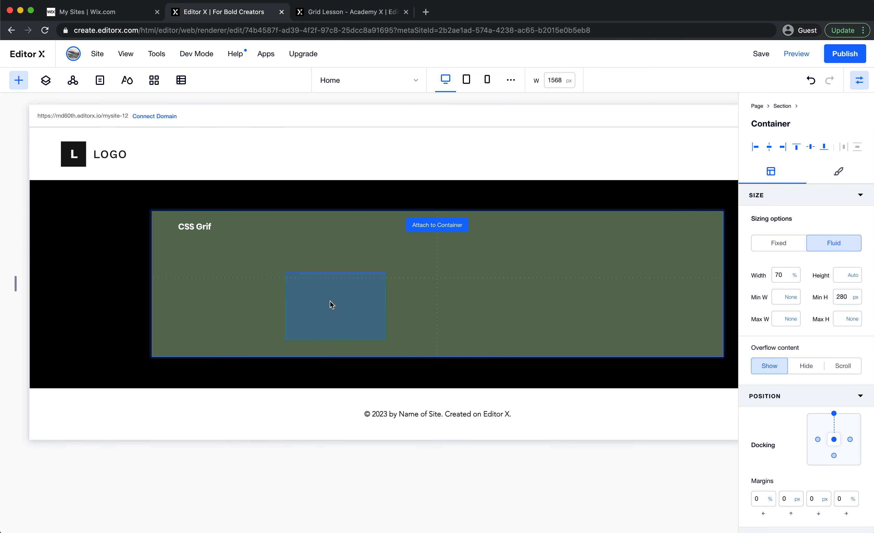
left_click_drag(323, 314, 323, 314)
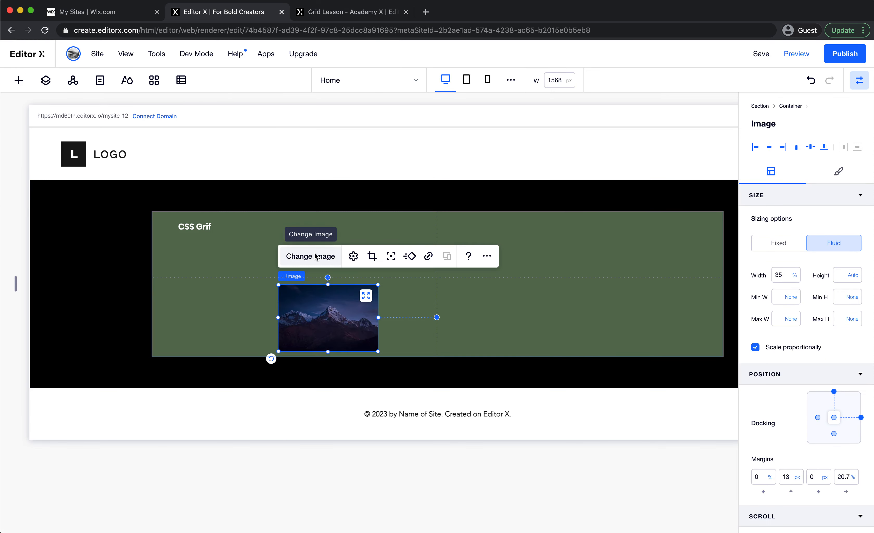
Check the example on the Grid Lesson page, switch the image to fixed sizing and set its height to 192 px
left_click(340, 16)
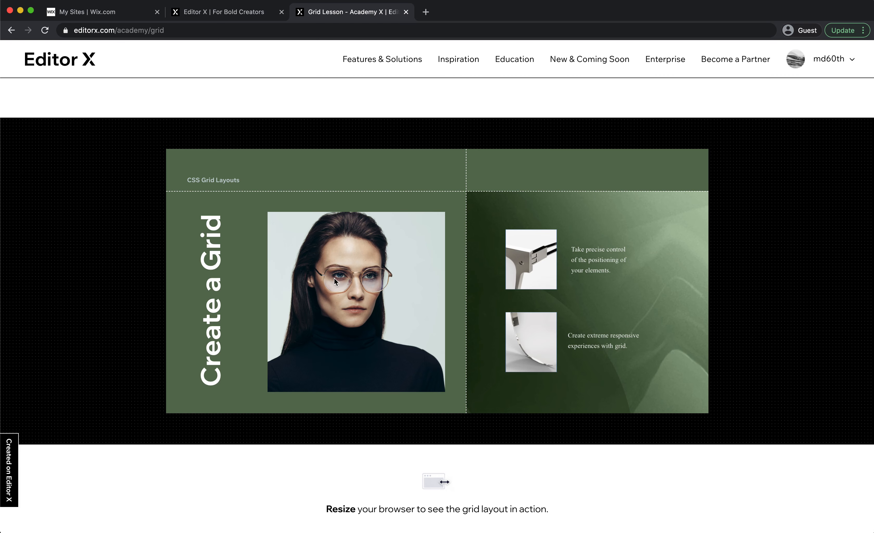
left_click(233, 12)
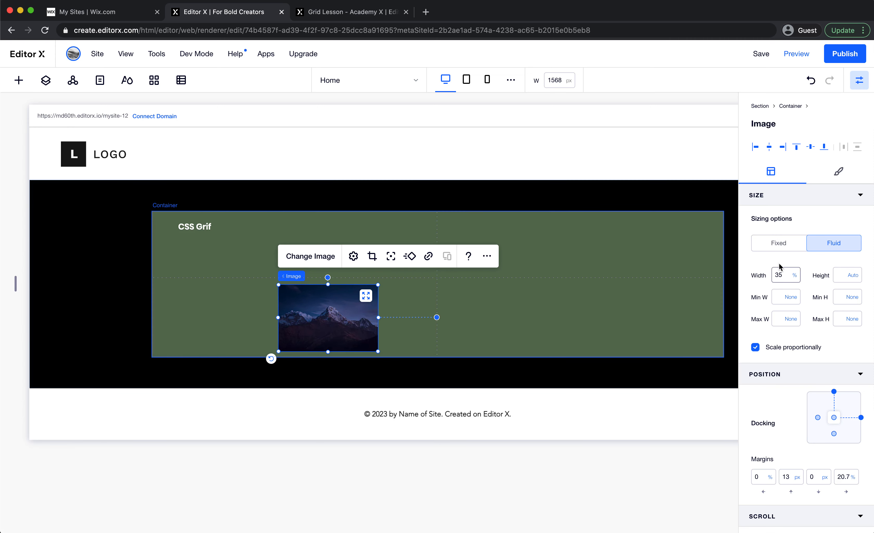
left_click(778, 243)
left_click(838, 280)
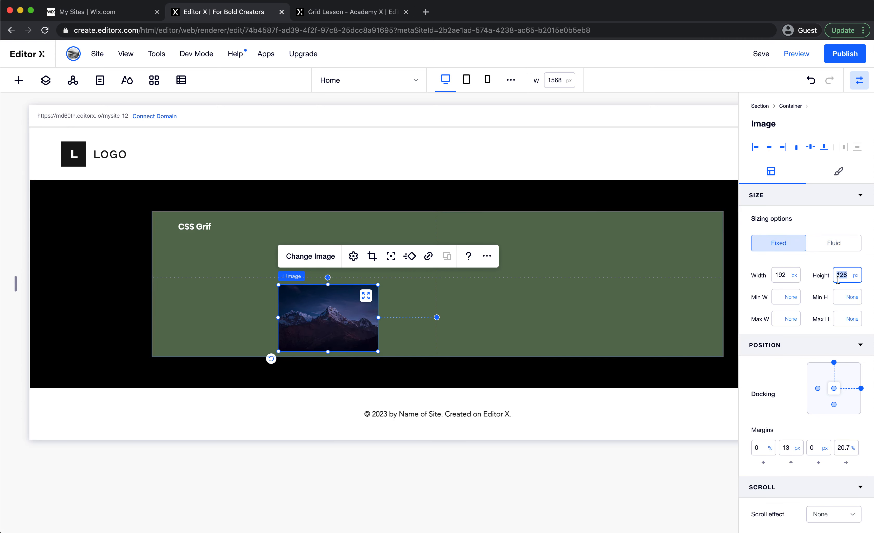
type("192")
key("Return")
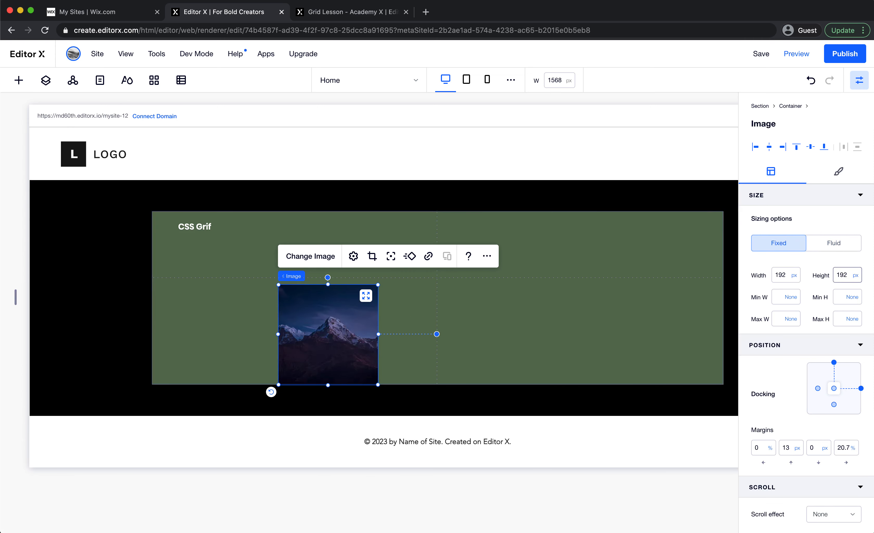
Set the image's width and height to 250 px each
left_click(787, 278)
type("250")
key("Tab")
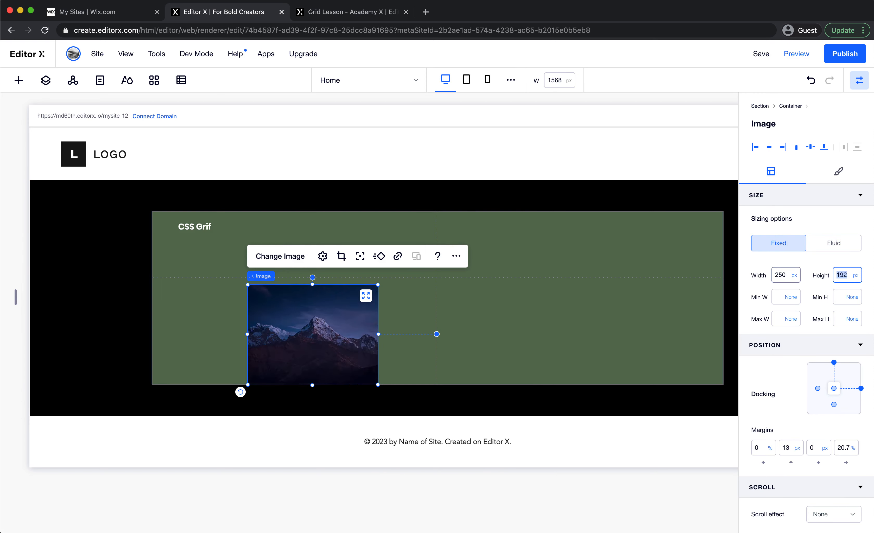
type("250")
key("Tab")
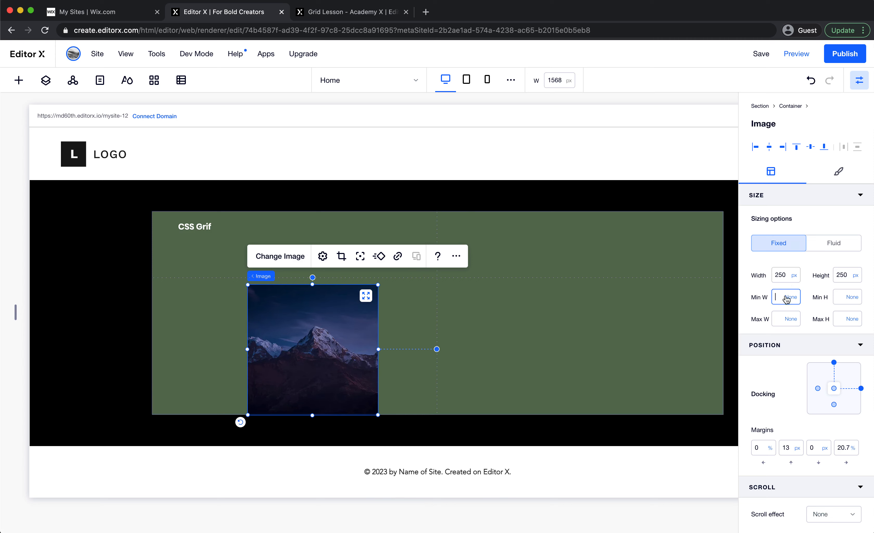
Enlarge the image to a width of 350 px and a height of 350 px
left_click(786, 276)
type("35")
key("Return")
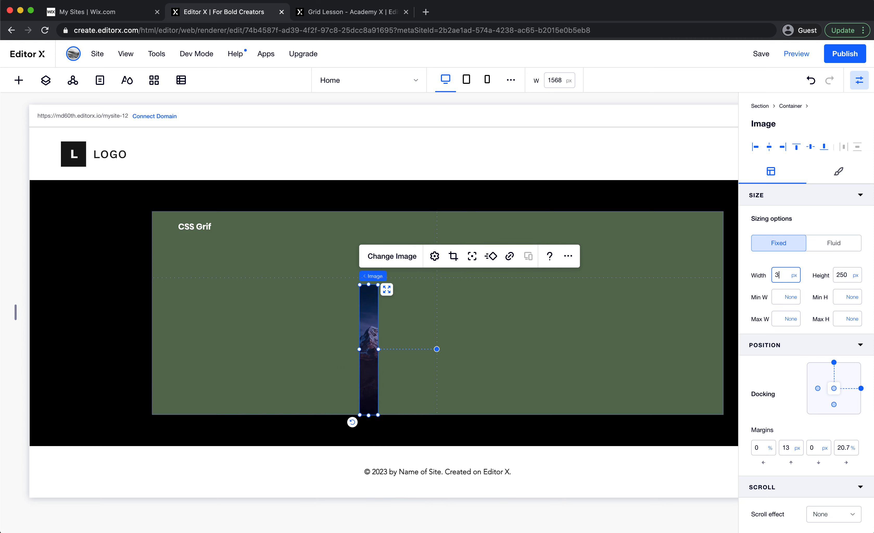
type("50")
key("Tab")
type("350")
key("Tab")
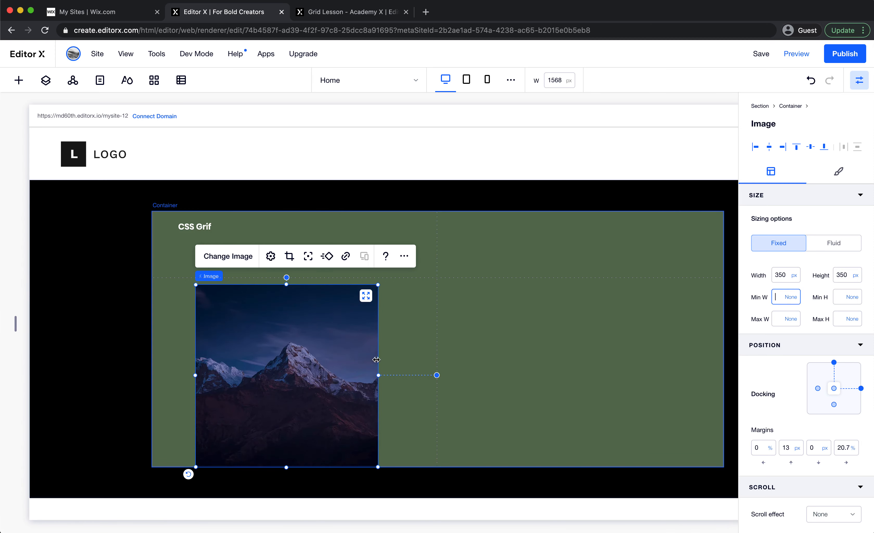
Check the image's spacing in the Grid Lesson example and set the image's right and top margins to 30 px
left_click(359, 12)
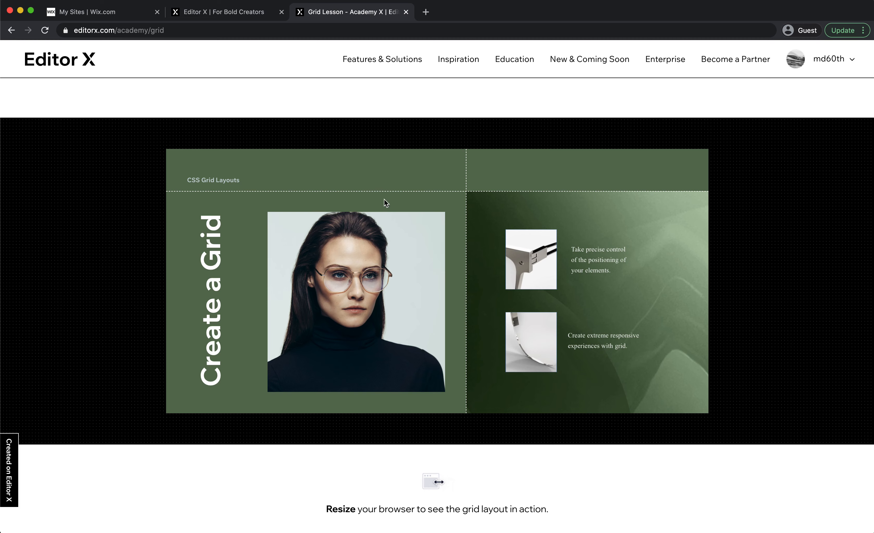
left_click(253, 15)
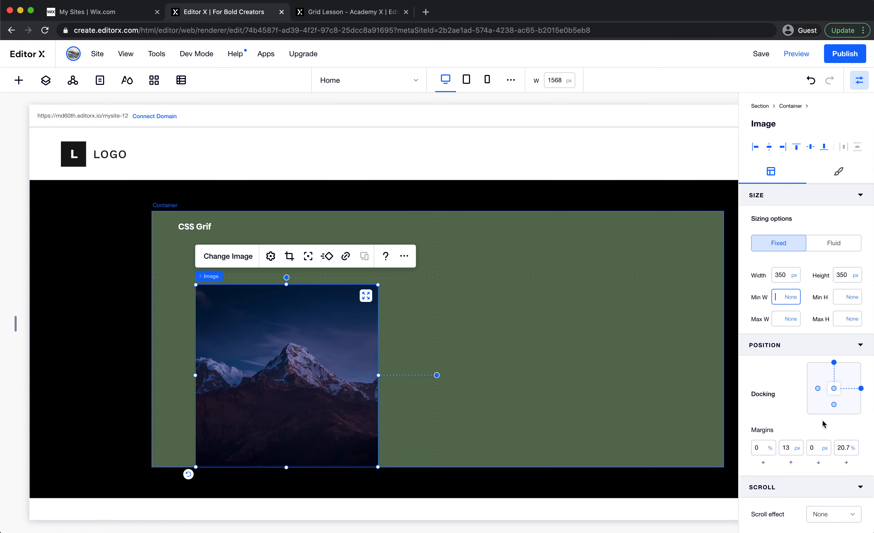
left_click(840, 453)
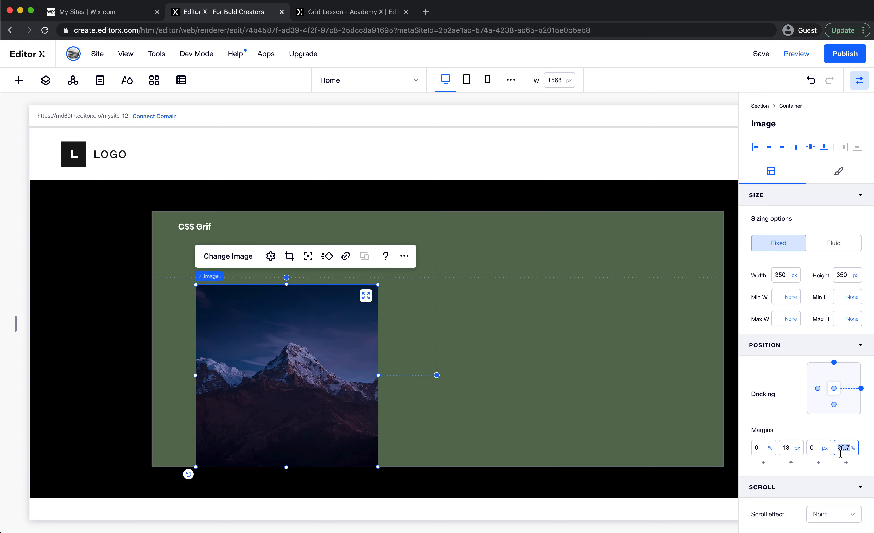
type("30")
key("Return")
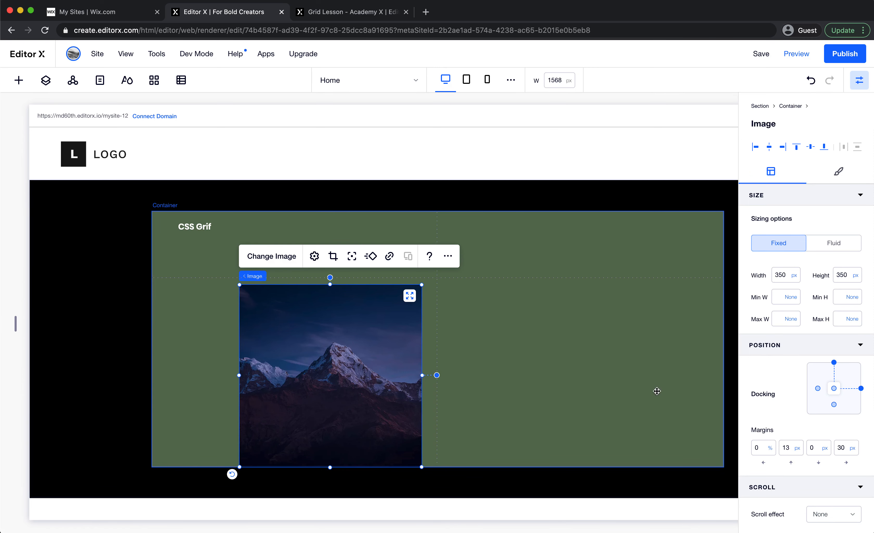
left_click(791, 453)
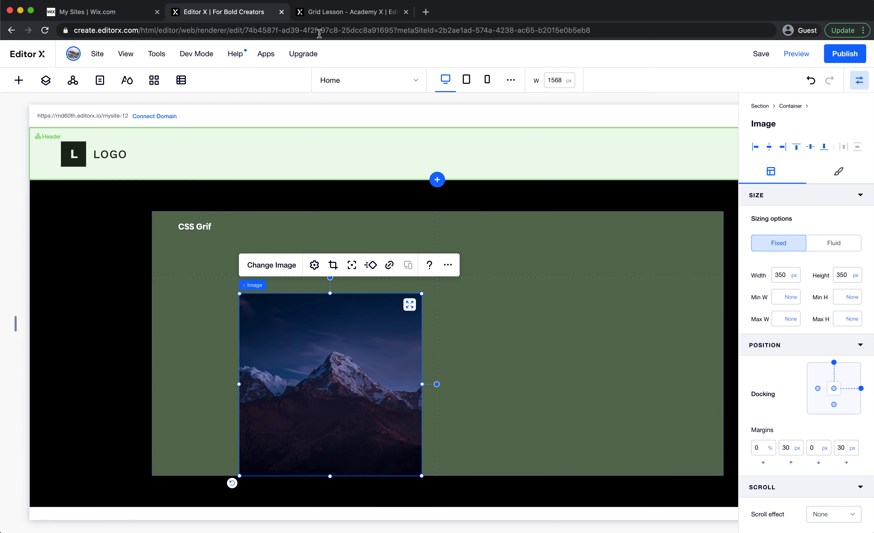
Compare with the Grid Lesson example again and set the image's bottom margin to 30 px
left_click(328, 13)
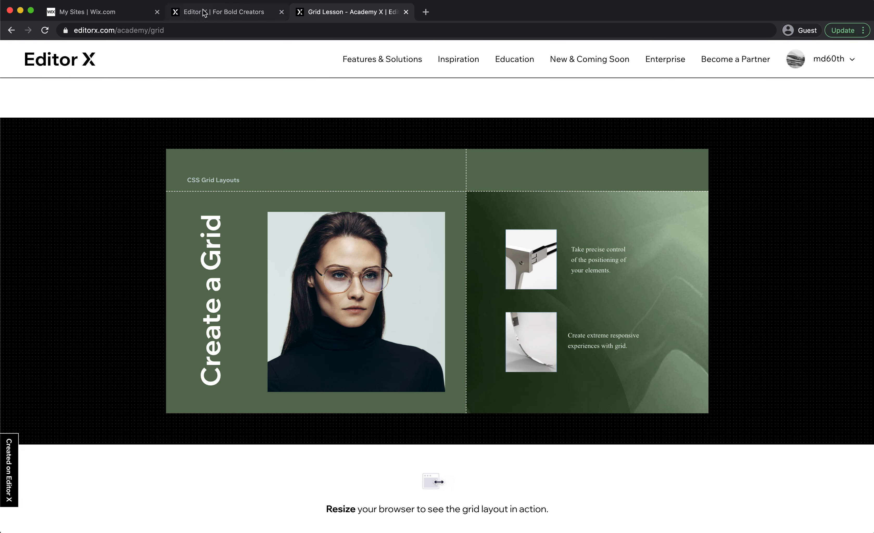
left_click(213, 12)
left_click(821, 453)
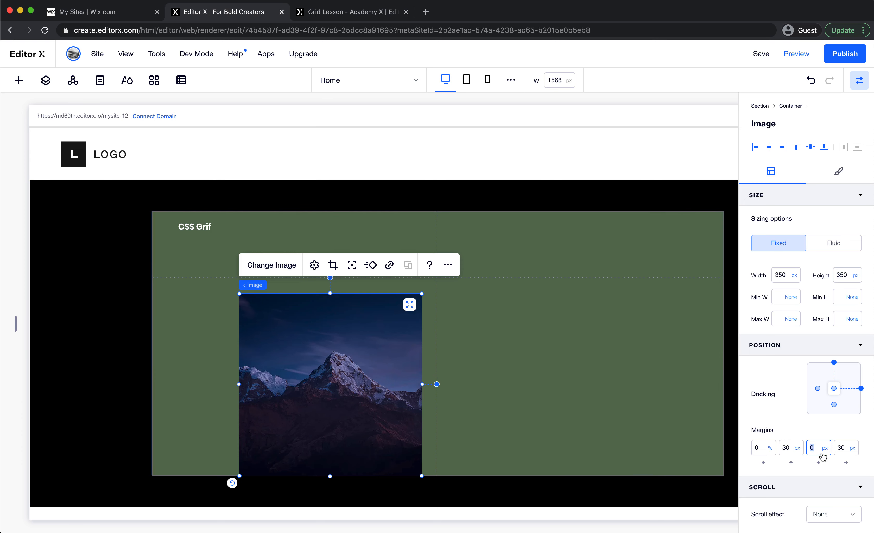
type("30")
scroll(566, 426, "down", 2)
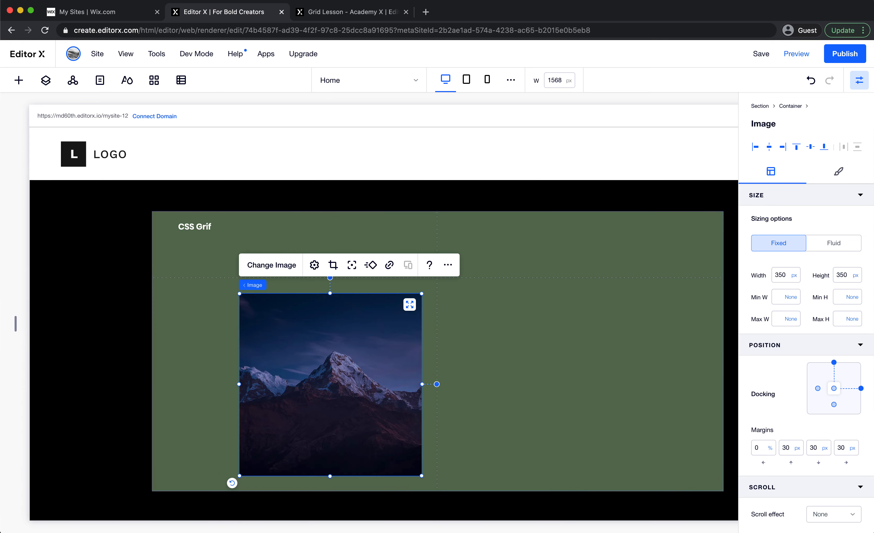
left_click(576, 384)
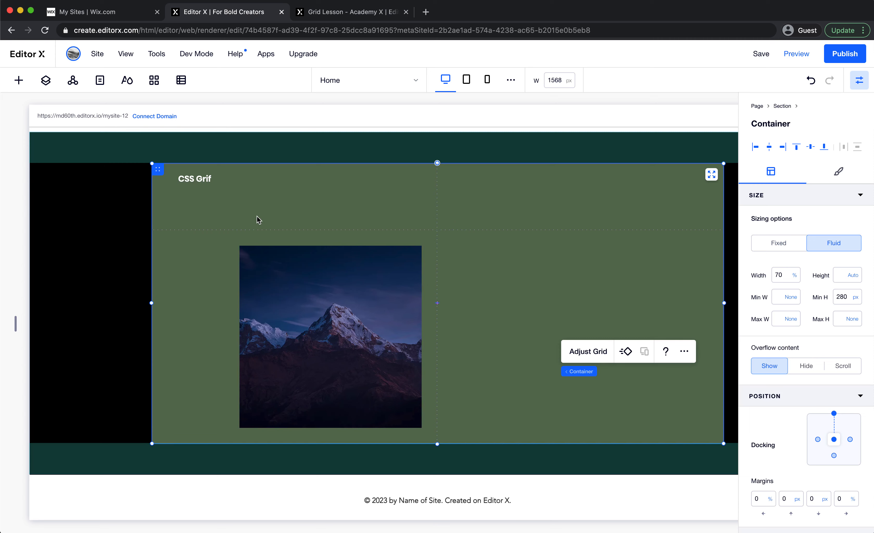
Check the title's placement in the Grid Lesson example and set the "CSS Grif" title's top margin to 60 px
left_click(264, 219)
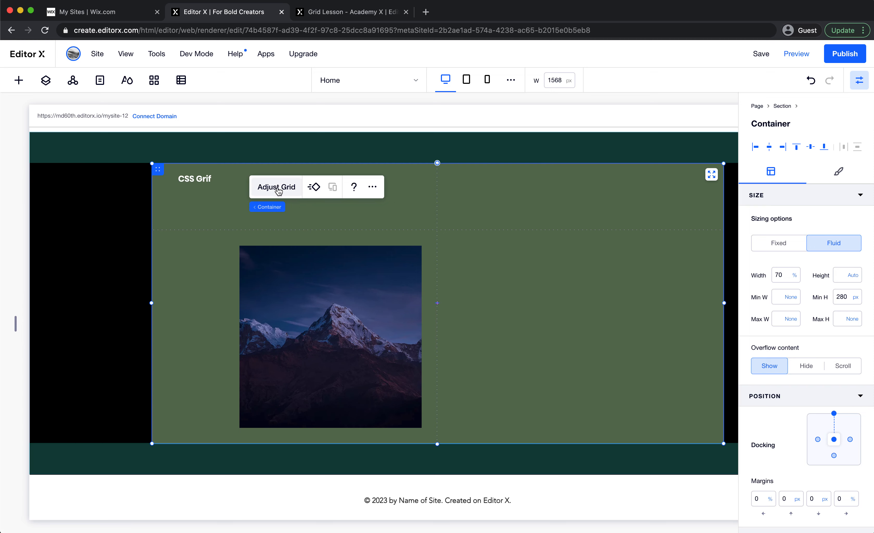
left_click(359, 15)
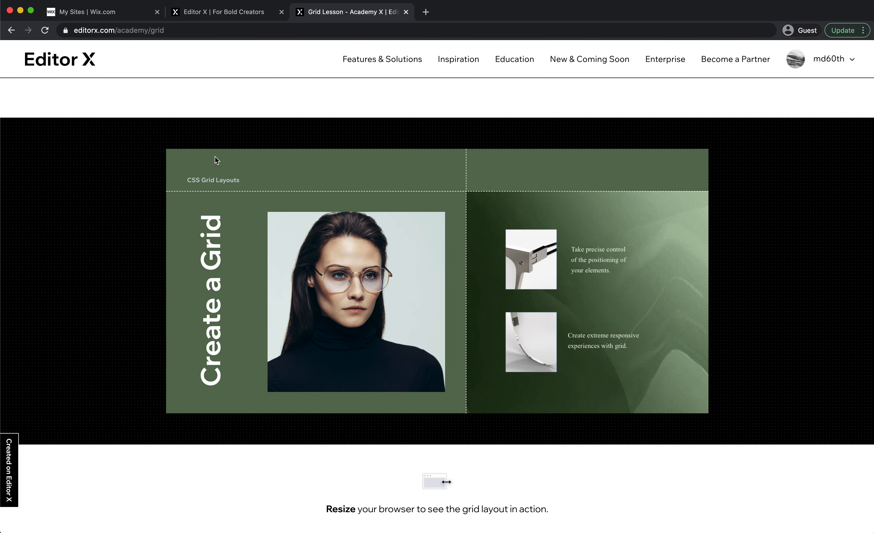
left_click(251, 11)
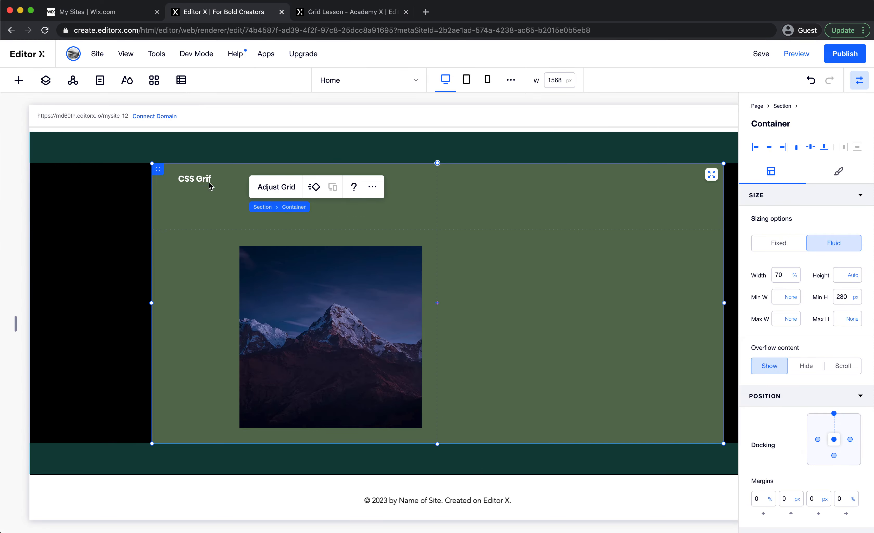
left_click(207, 180)
left_click(784, 431)
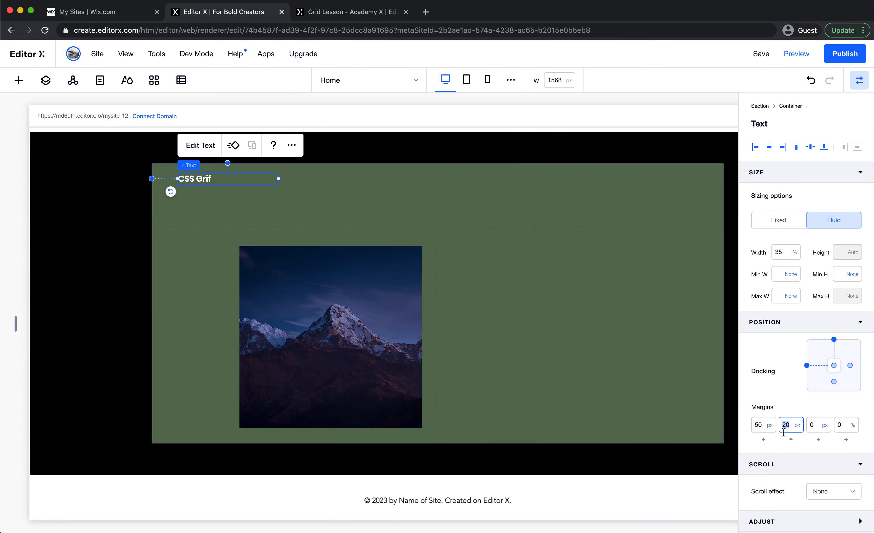
type("60")
key("Return")
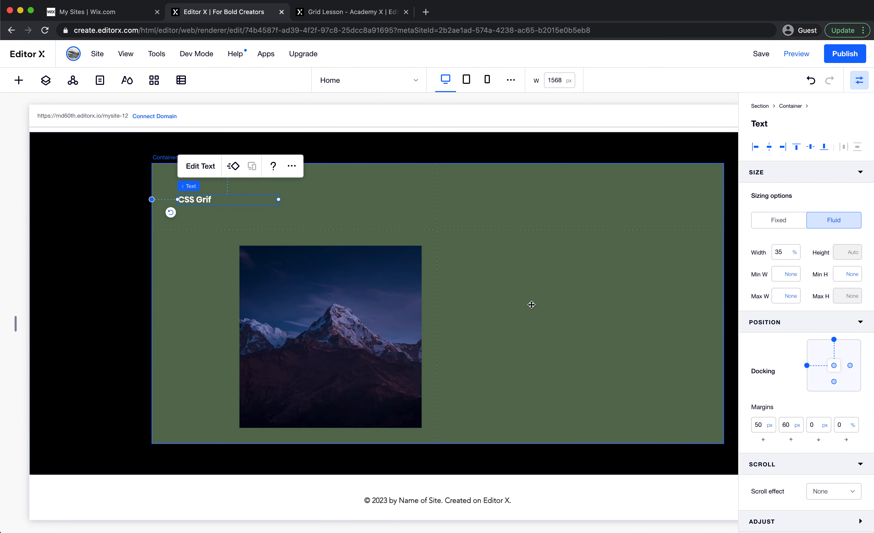
Check the title's spacing in the Grid Lesson example and set the "CSS Grif" title's bottom margin to 20 px
left_click(326, 13)
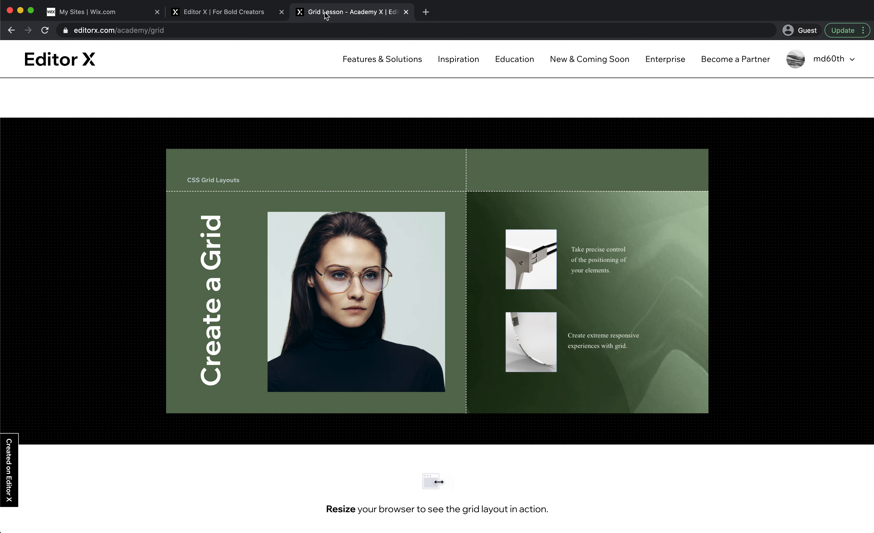
left_click(254, 12)
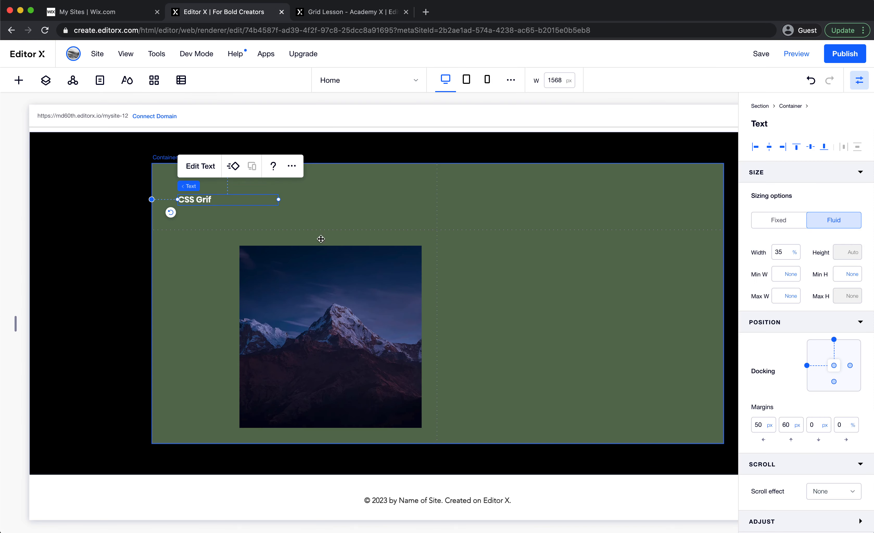
left_click(812, 427)
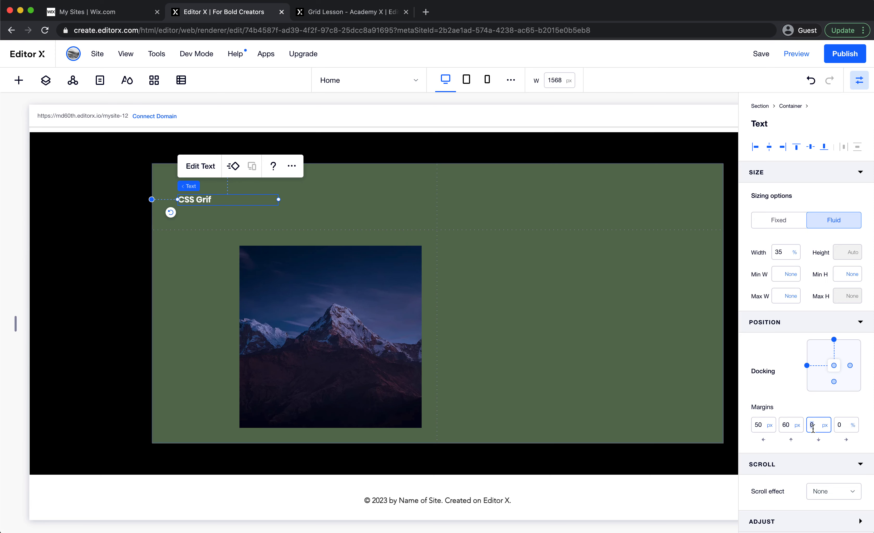
left_click(389, 219)
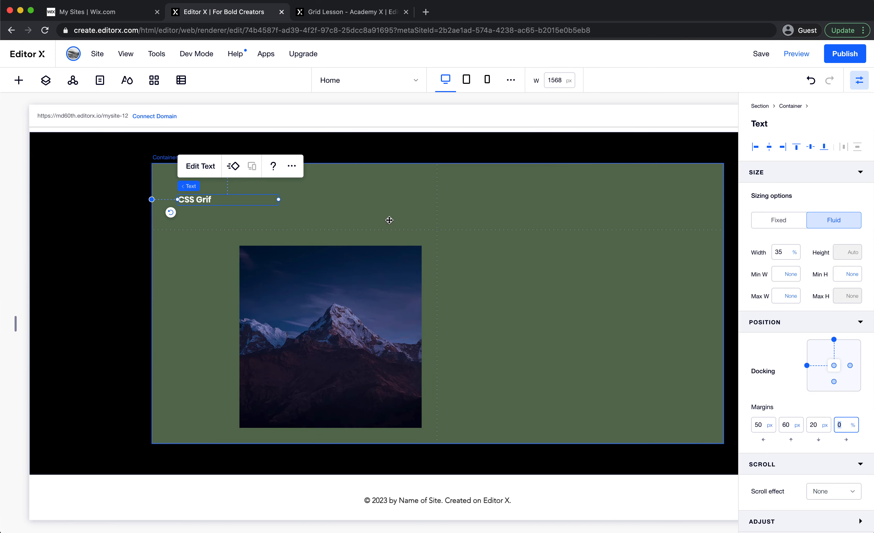
Edit the container's grid and set the first row's height to Max Content
left_click(395, 195)
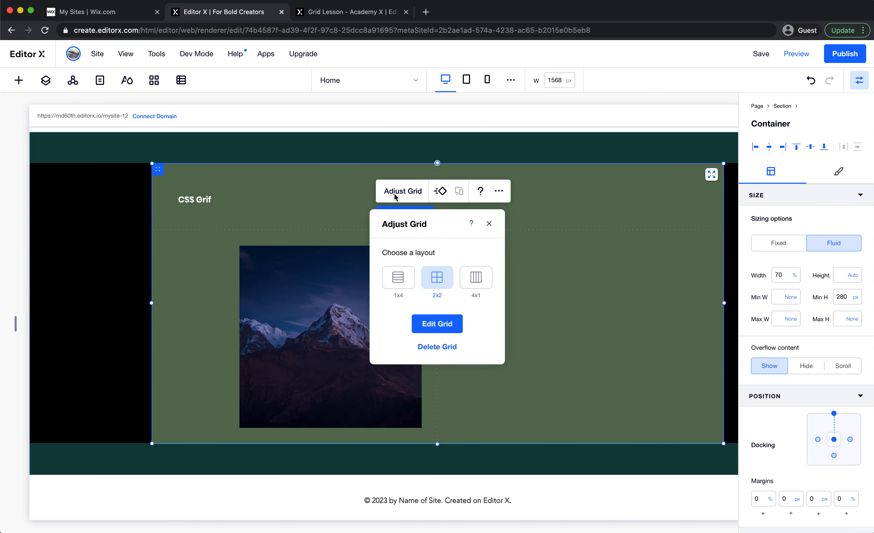
left_click(438, 323)
left_click(140, 199)
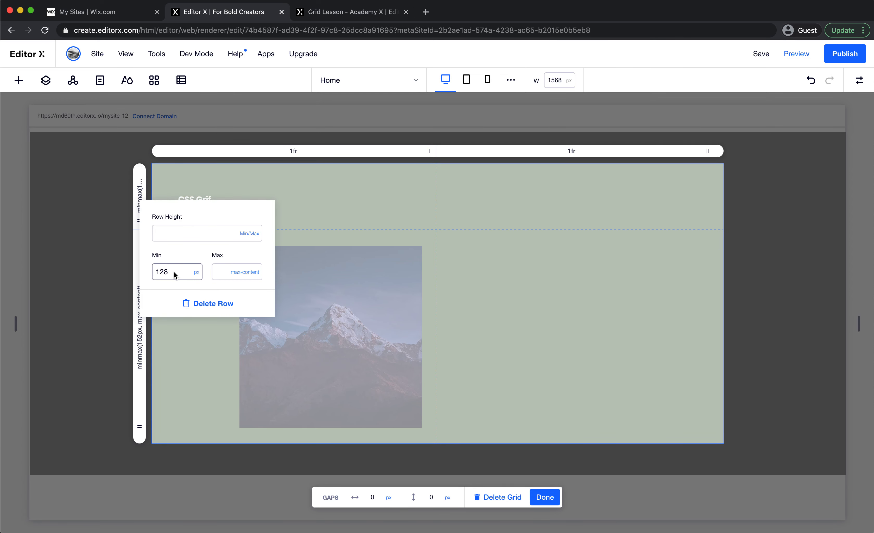
left_click(248, 234)
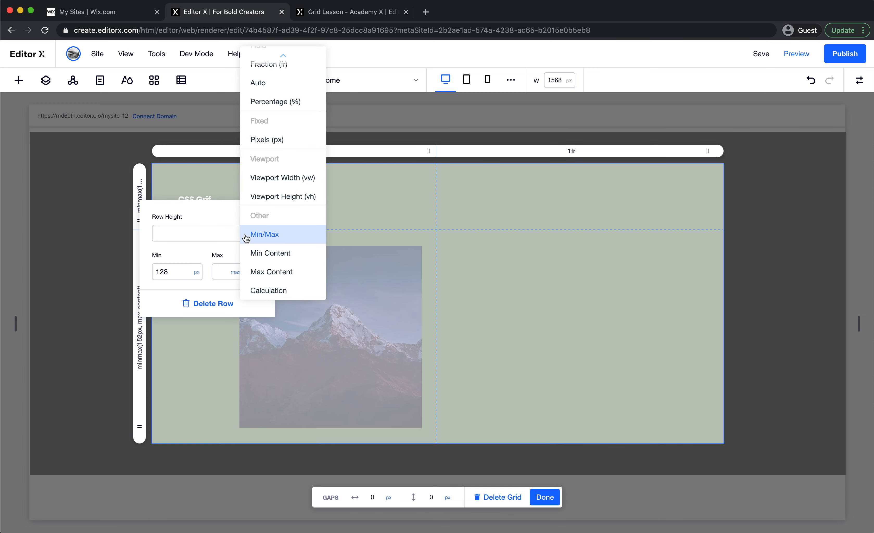
scroll(273, 126, "up", 1)
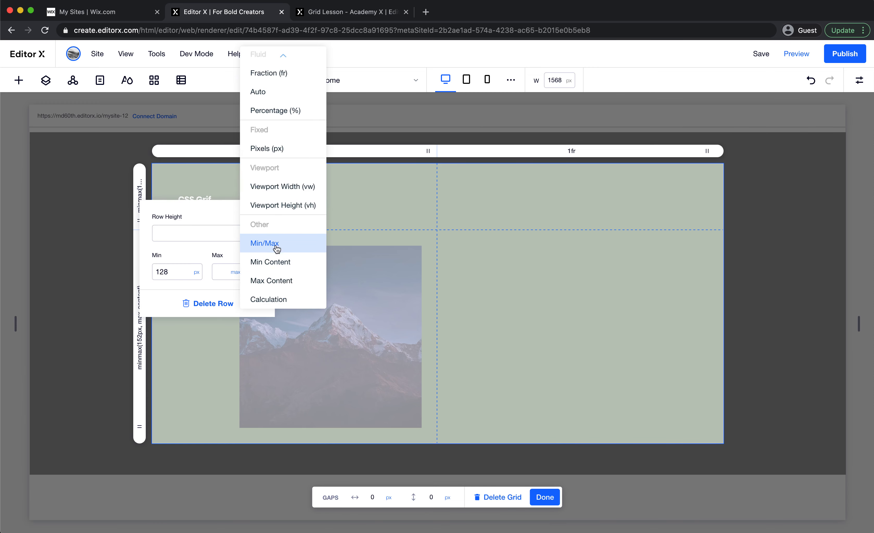
left_click(274, 280)
left_click(325, 266)
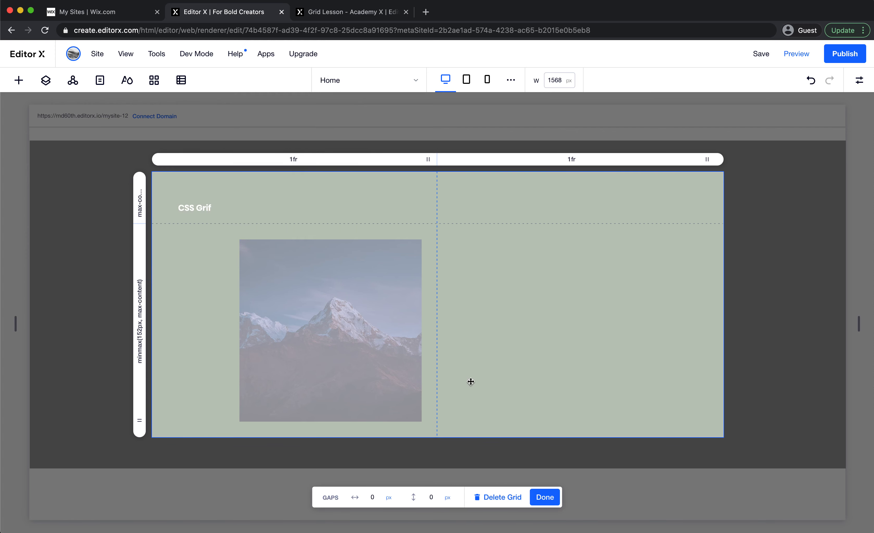
left_click(545, 497)
Set the "CSS Grif" title's width to 70%
left_click(209, 216)
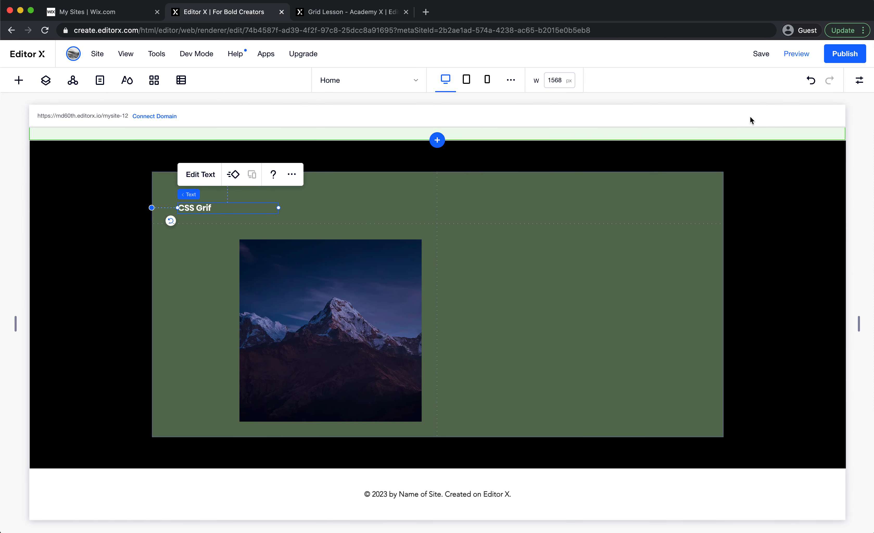
left_click(859, 80)
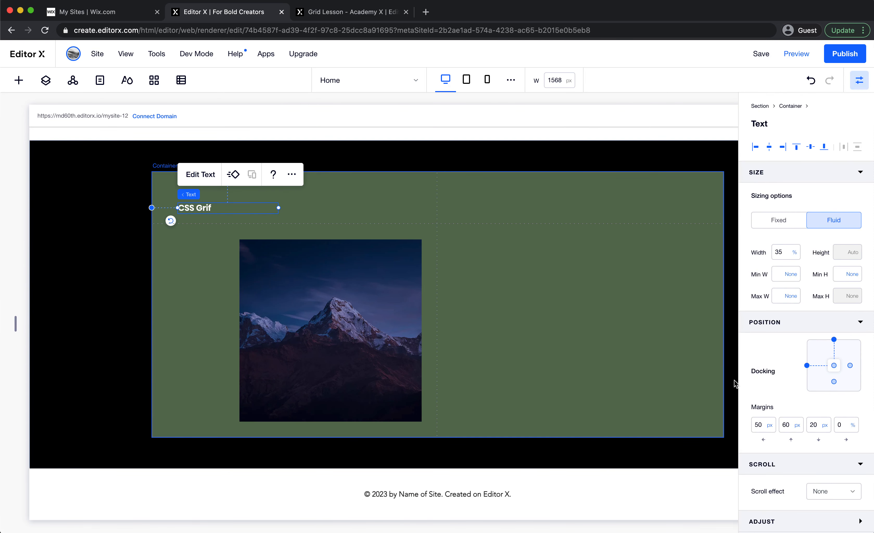
left_click(789, 429)
left_click(813, 431)
left_click(785, 256)
type("70")
key("Return")
left_click(546, 256)
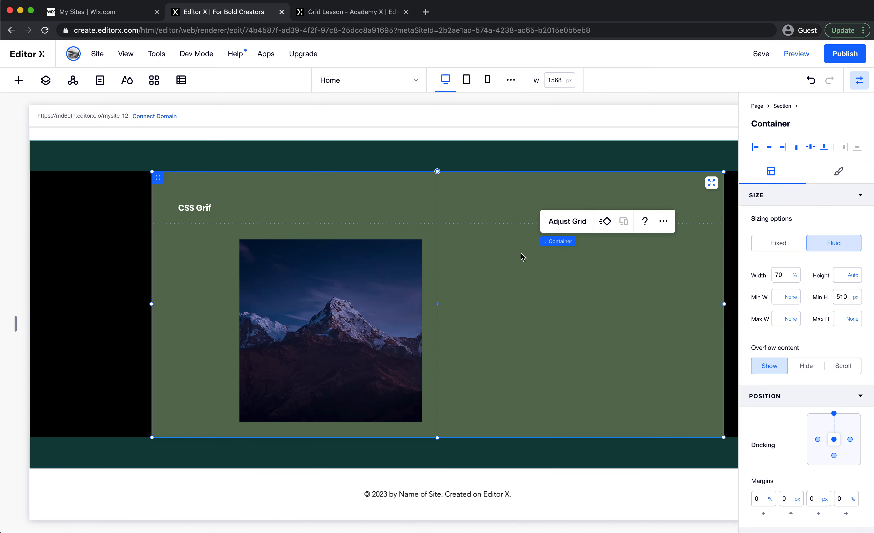
Copy the vertical "Create a Grid" heading text from the Grid Lesson example
left_click(307, 208)
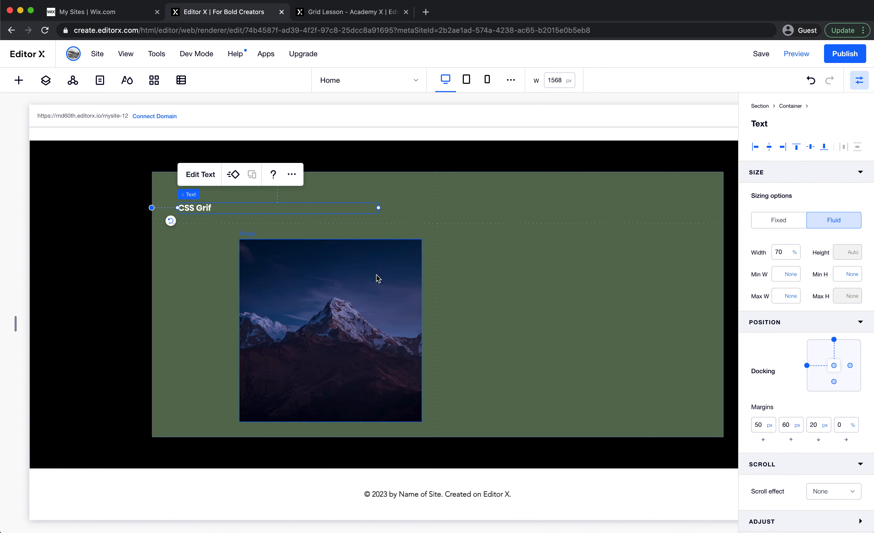
left_click(383, 286)
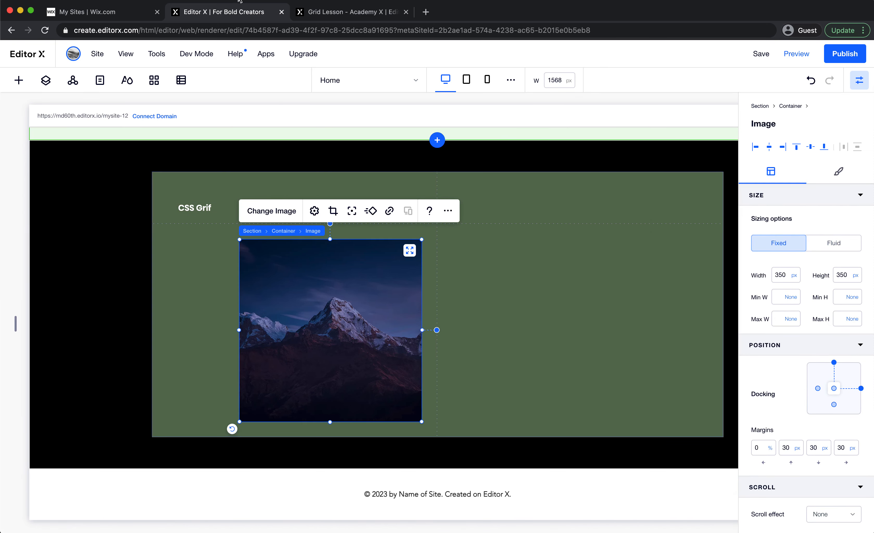
left_click(369, 10)
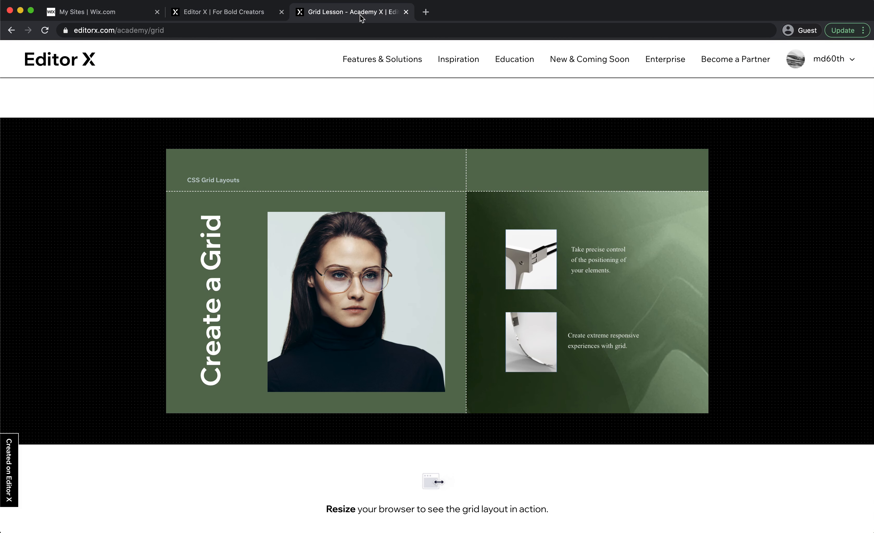
left_click_drag(207, 399, 207, 218)
key("super+c")
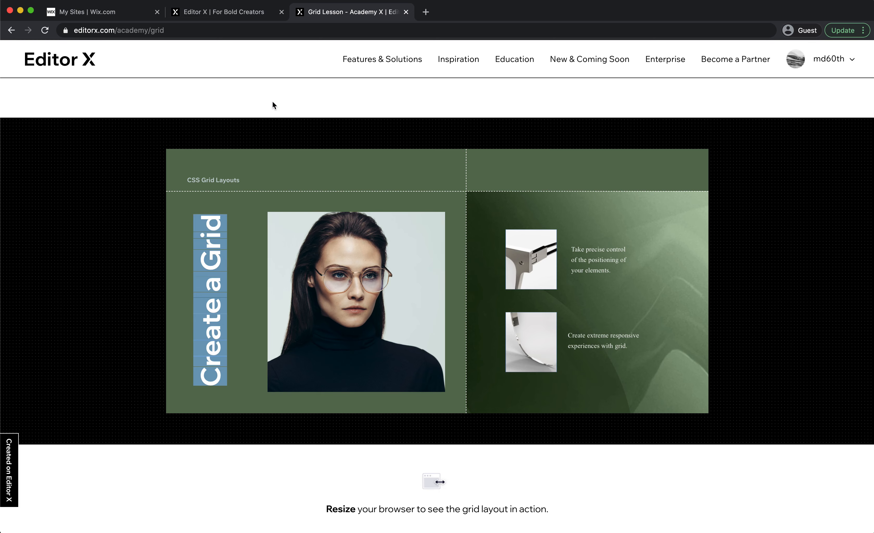
Back in the editor, duplicate the "CSS Grif" title and move the copy down into the grid's lower-left cell
left_click(239, 17)
left_click(205, 208)
right_click(205, 209)
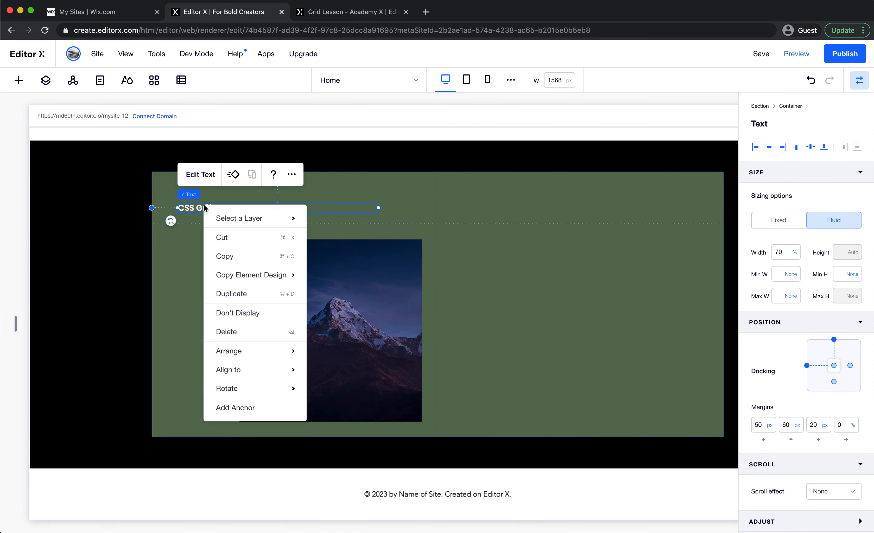
left_click(253, 293)
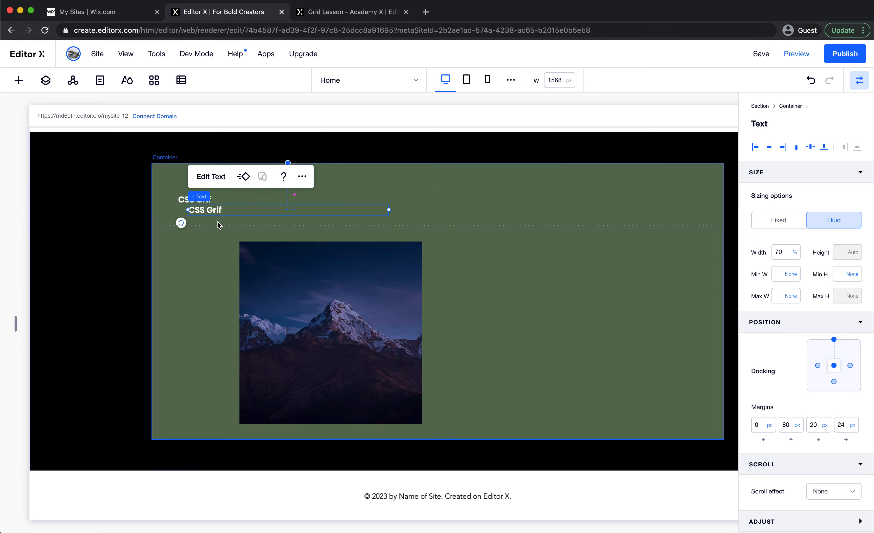
left_click_drag(211, 213, 206, 299)
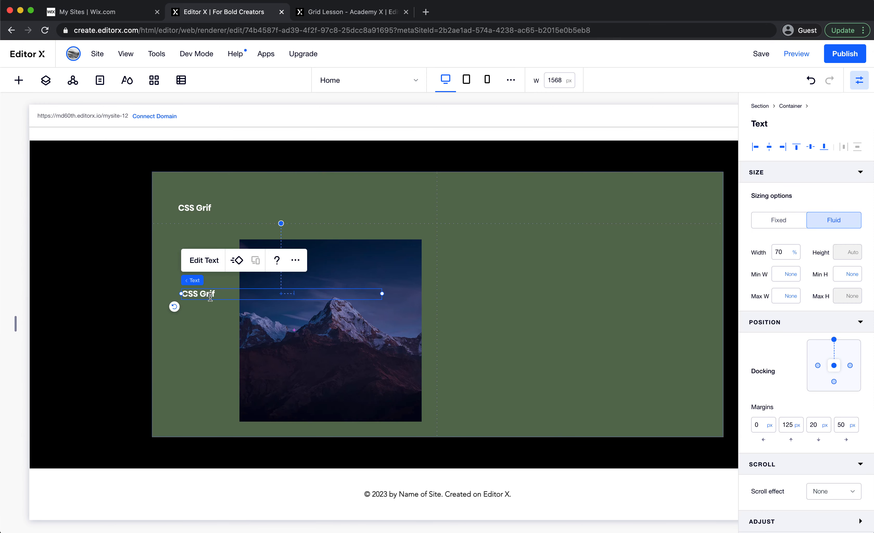
Replace the duplicated title's text with the copied "Create a Grid" and set its font size to 50
double_click(207, 300)
key("super+v")
key("super+a")
left_click(283, 240)
left_click(284, 240)
left_click(346, 242)
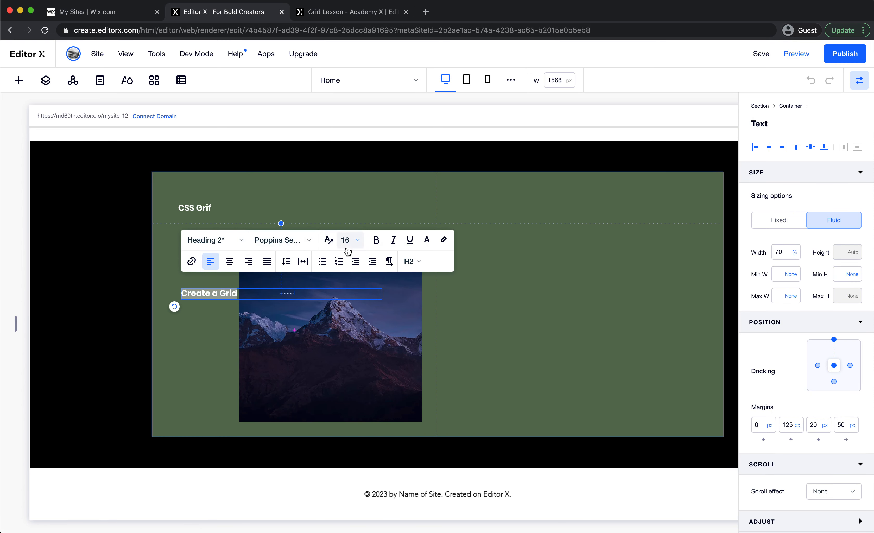
type("50")
key("Return")
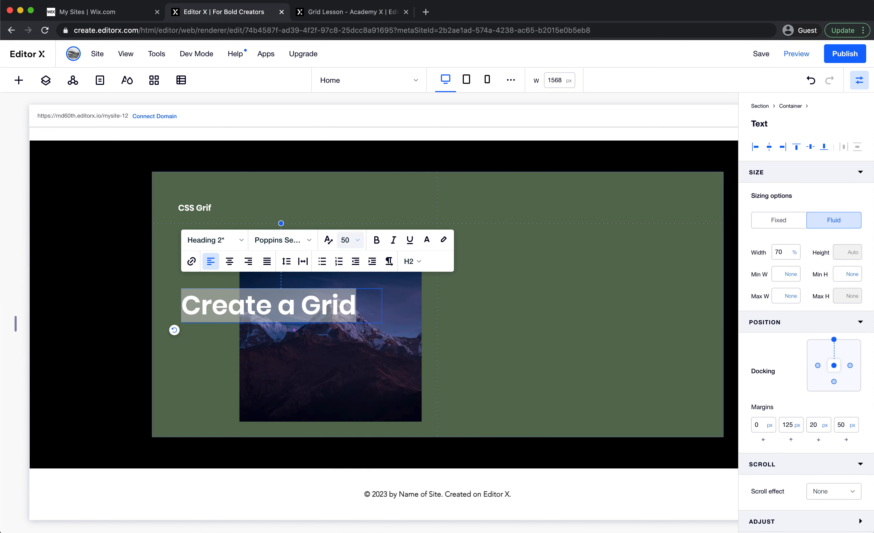
left_click(428, 308)
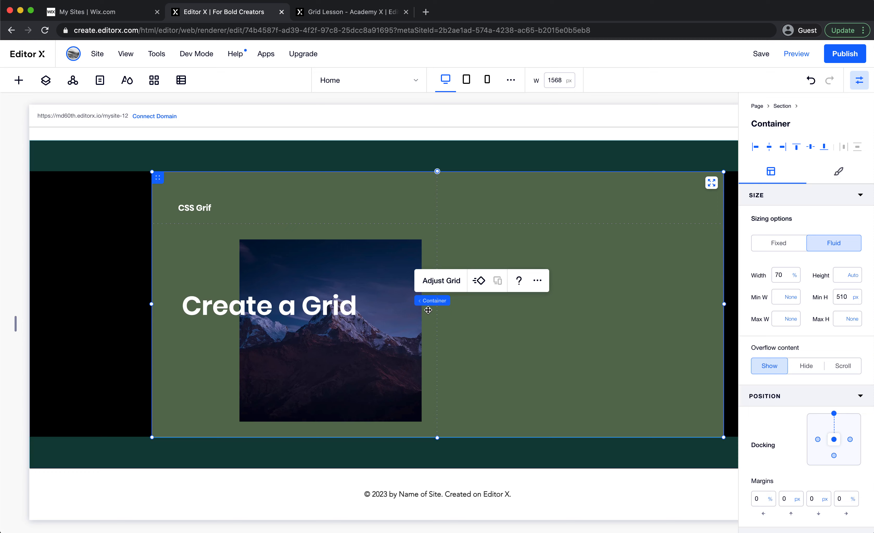
Check the heading's orientation in the Grid Lesson example and rotate the "Create a Grid" text 90 degrees
left_click(355, 299)
left_click(348, 16)
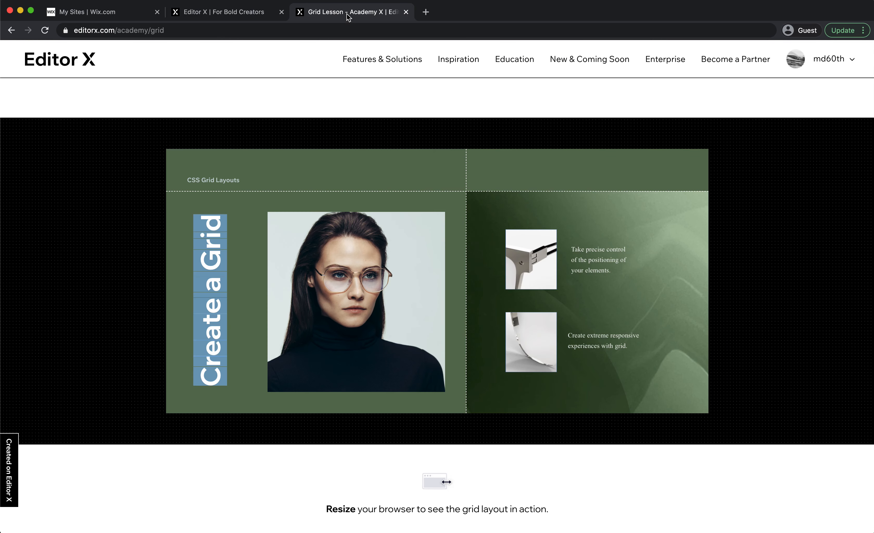
left_click(249, 15)
scroll(796, 431, "down", 2)
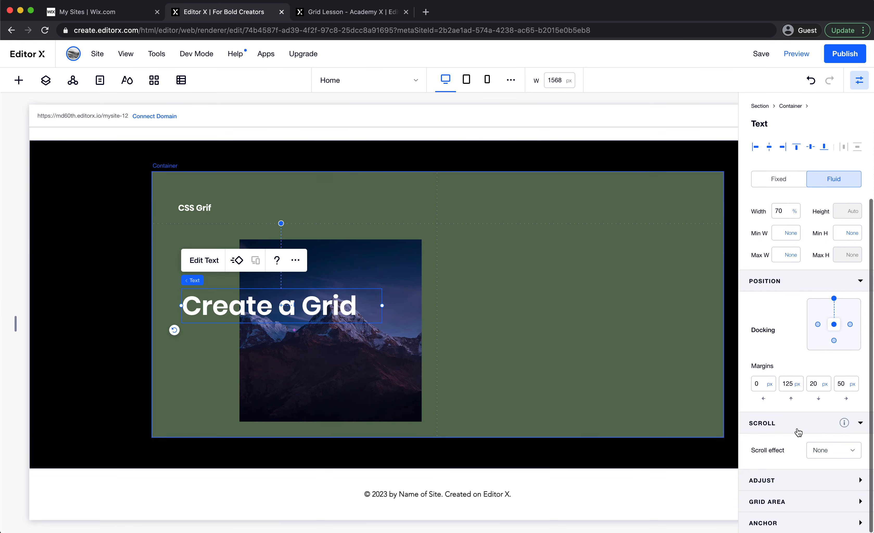
left_click(792, 486)
left_click(850, 475)
type("90")
key("Return")
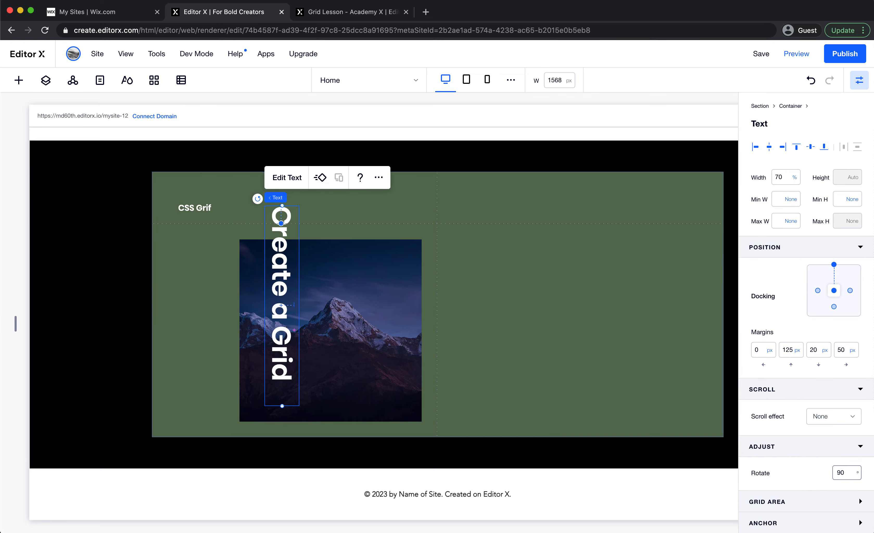
Compare the heading's direction with the Grid Lesson example again and try a rotation of 320 degrees
left_click(848, 479)
left_click(336, 13)
left_click(247, 15)
key("Return")
left_click(847, 476)
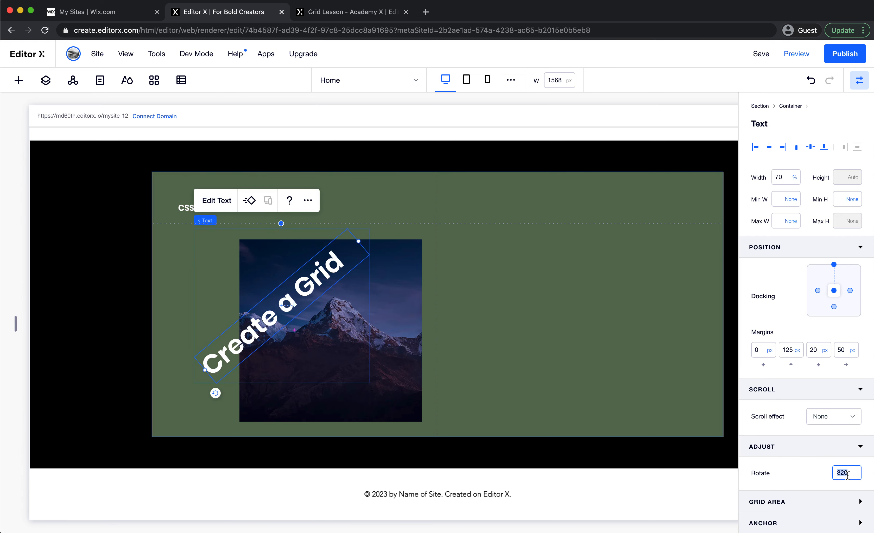
type("3")
key("Return")
Try rotating the "Create a Grid" heading 180 degrees and set its rotation back to 90 degrees
left_click(848, 476)
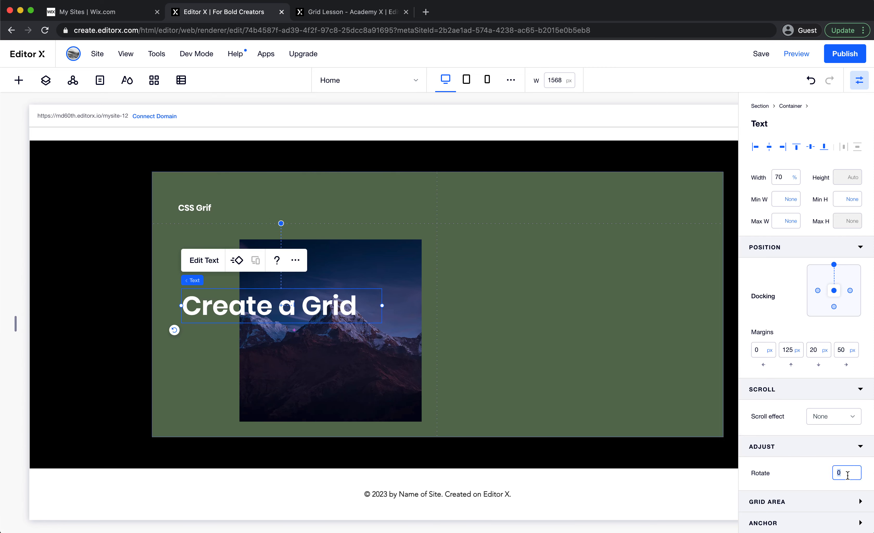
type("180")
key("Return")
left_click(847, 475)
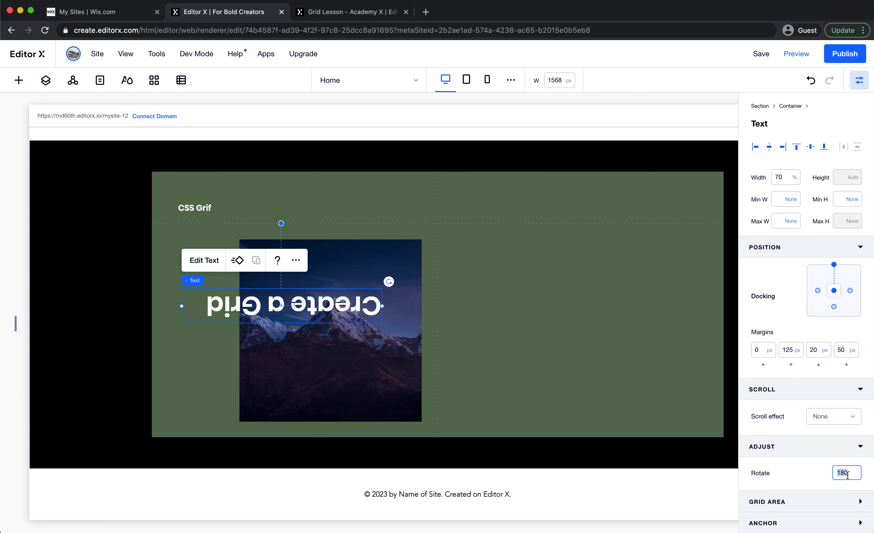
type("90")
key("Return")
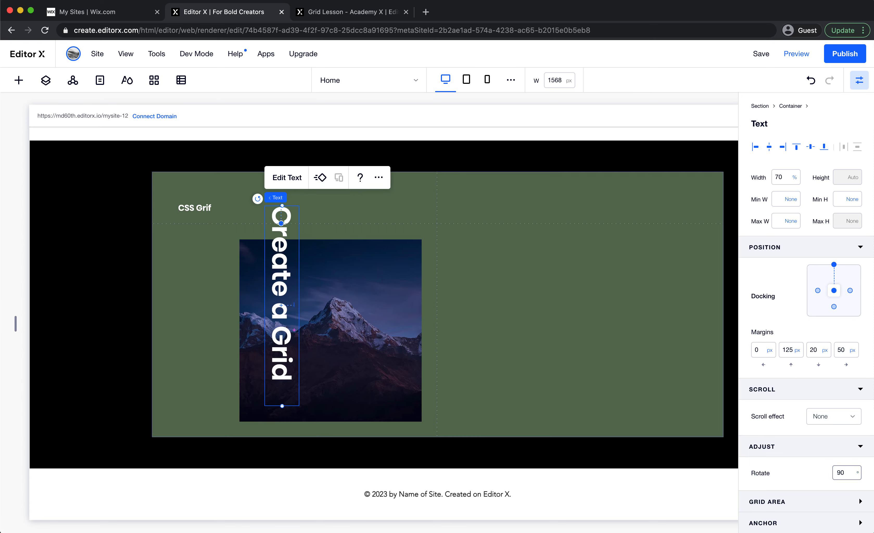
Move the rotated "Create a Grid" heading to the left of the image, shorten its text box and align it under the title
left_click_drag(294, 196, 214, 227)
left_click(406, 290)
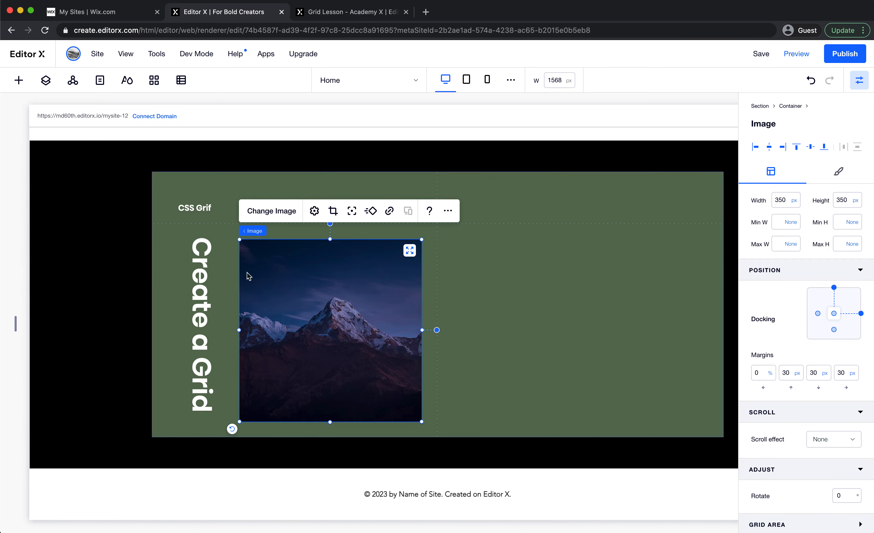
left_click(202, 276)
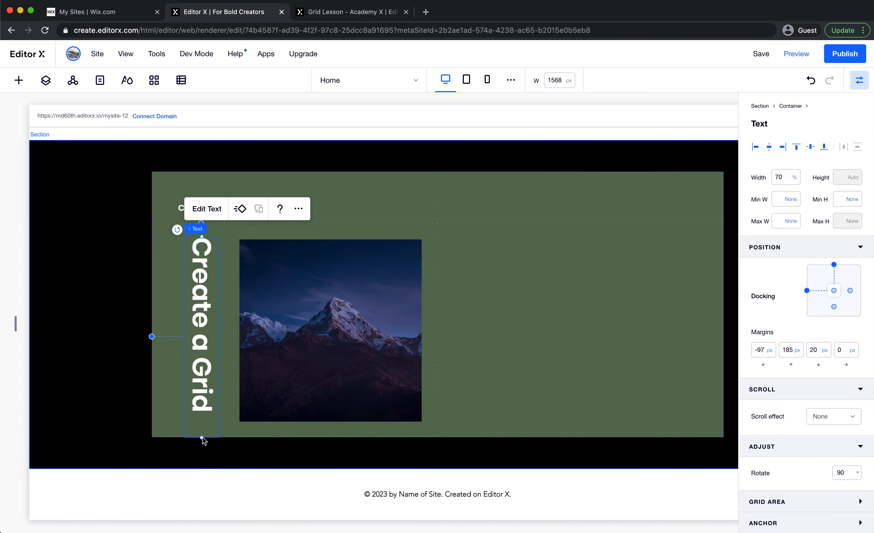
left_click_drag(202, 437, 203, 421)
left_click_drag(198, 321, 184, 323)
Compare the column proportions with the Grid Lesson example and set the container grid's first column width to 60%
left_click(333, 8)
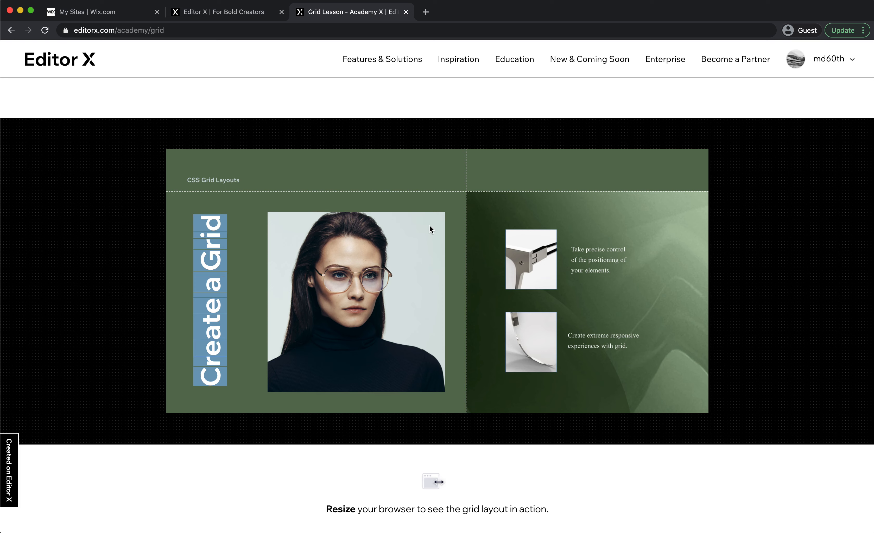
left_click(254, 12)
left_click(379, 197)
left_click(400, 173)
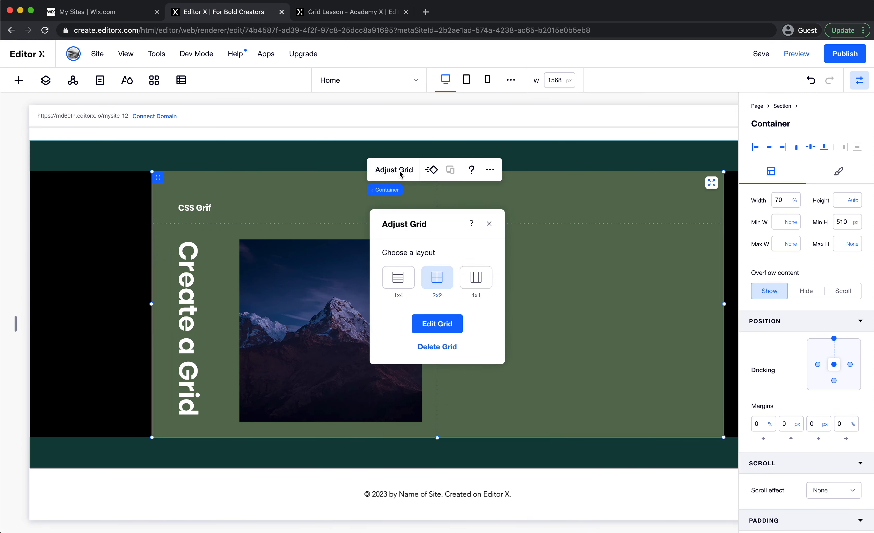
left_click(446, 325)
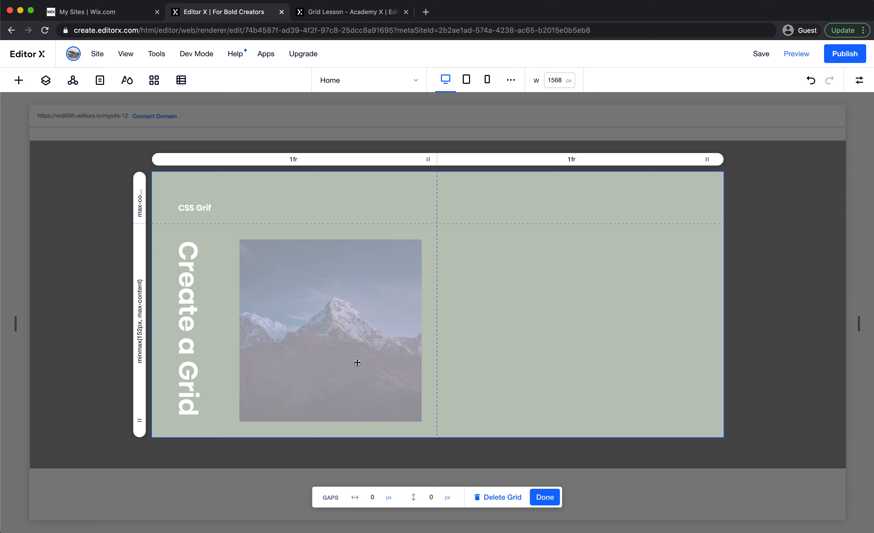
left_click(330, 157)
double_click(368, 191)
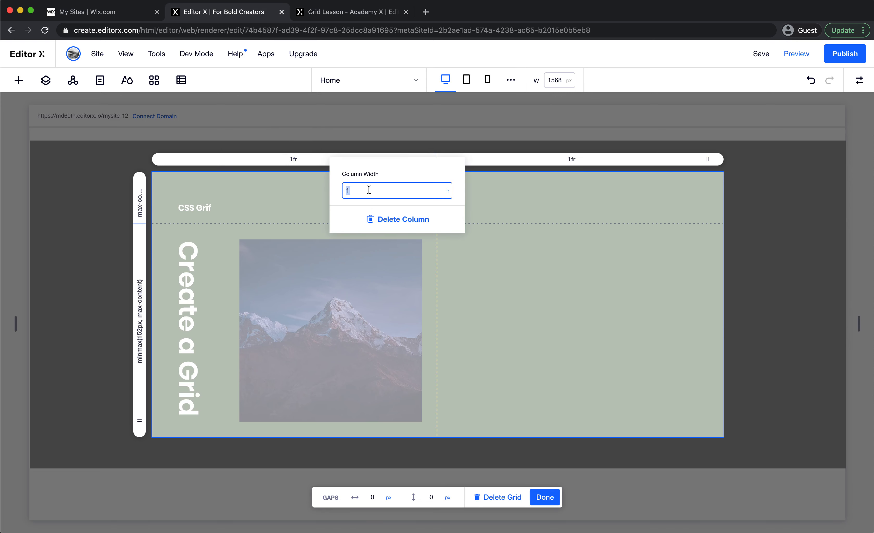
type("60%")
key("Return")
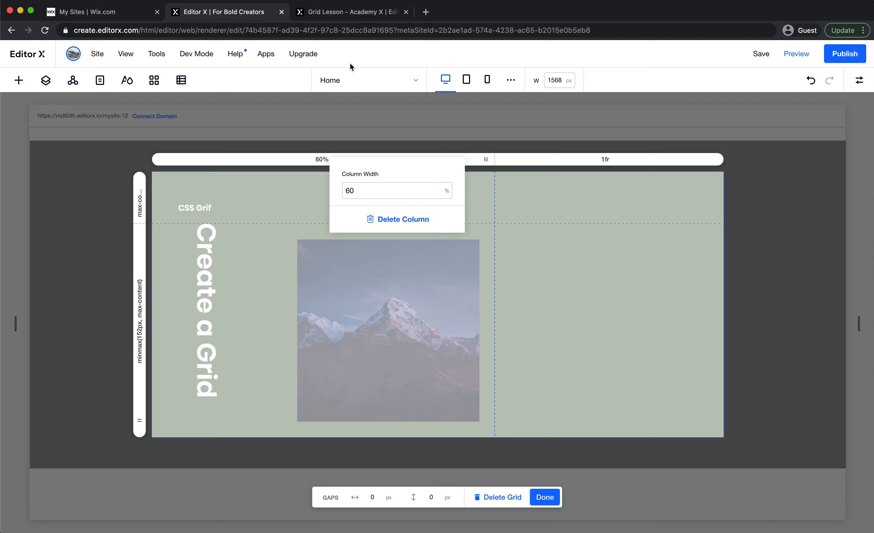
left_click(366, 13)
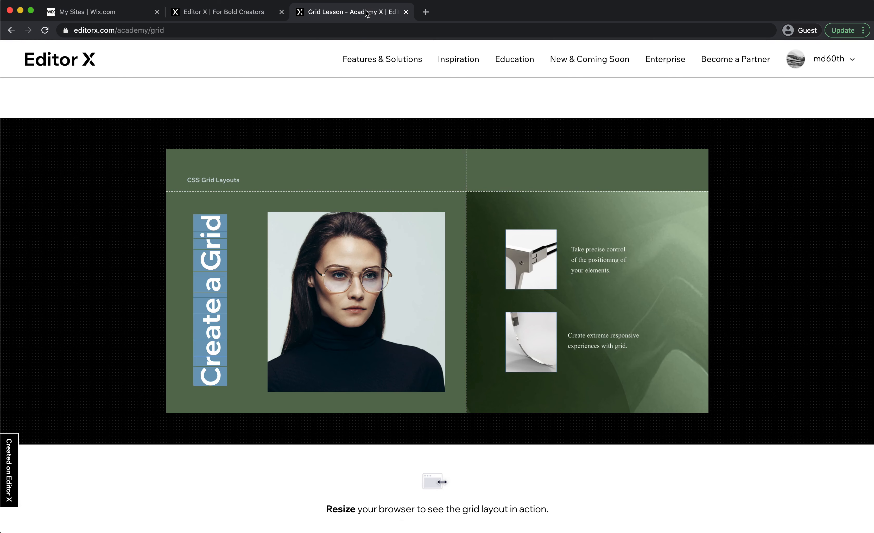
left_click(246, 13)
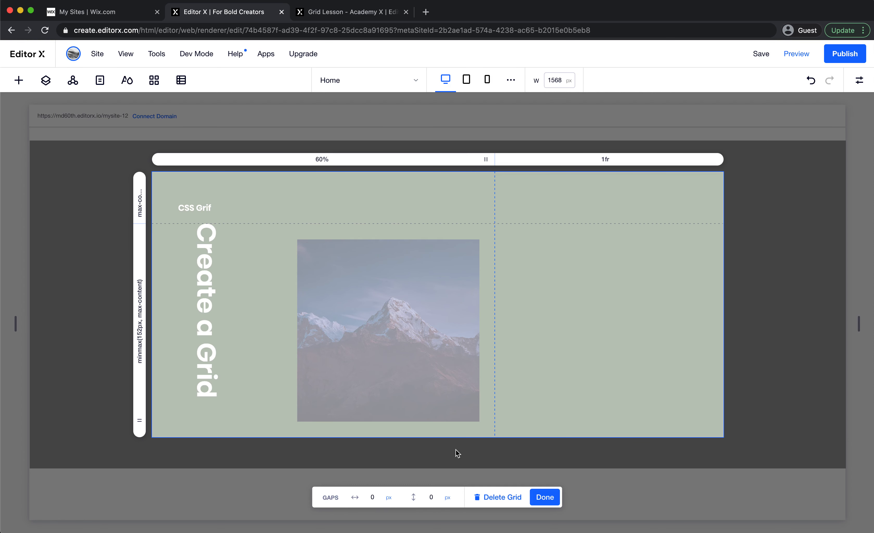
left_click(539, 497)
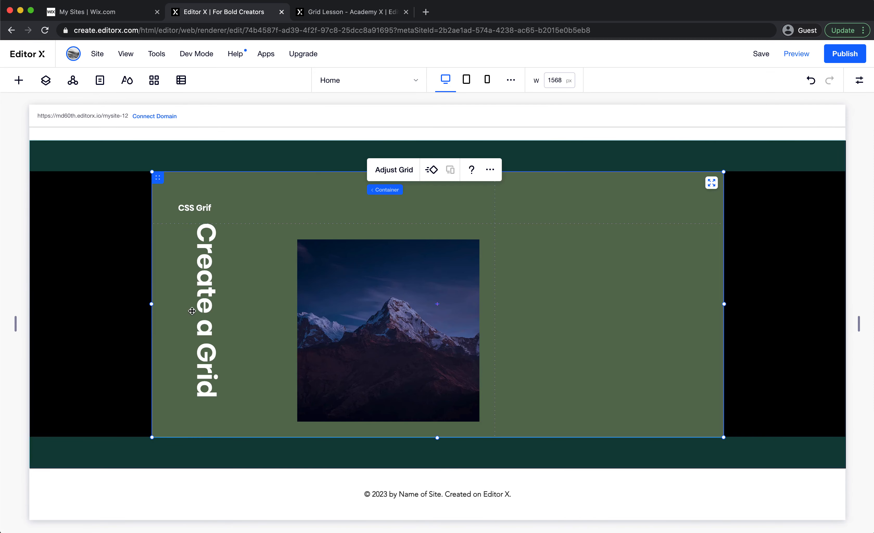
Move the vertical "Create a Grid" heading back under the title and shorten its text box to the image's bottom edge
left_click(211, 303)
left_click_drag(211, 304, 197, 321)
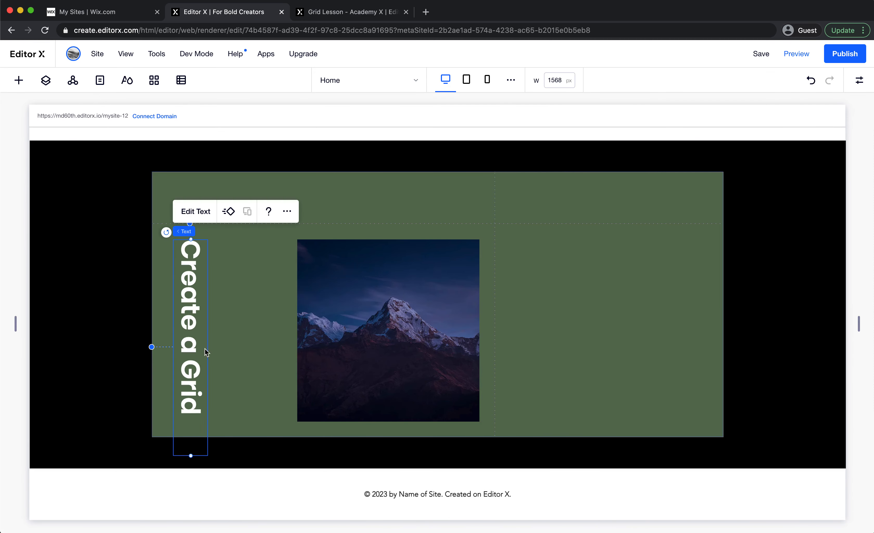
left_click_drag(192, 455, 193, 423)
left_click_drag(180, 347, 186, 346)
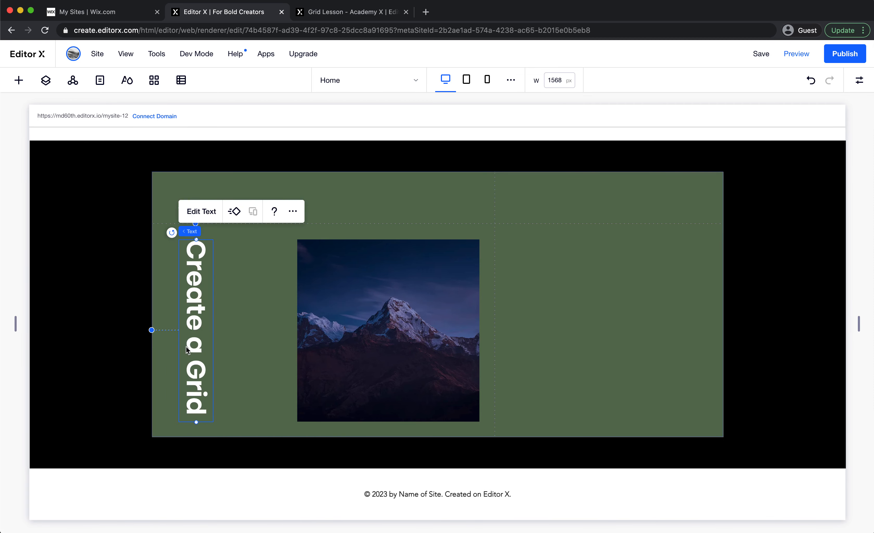
Check the column split in the Grid Lesson example again and set the container grid's first column width to 55%
left_click(309, 310)
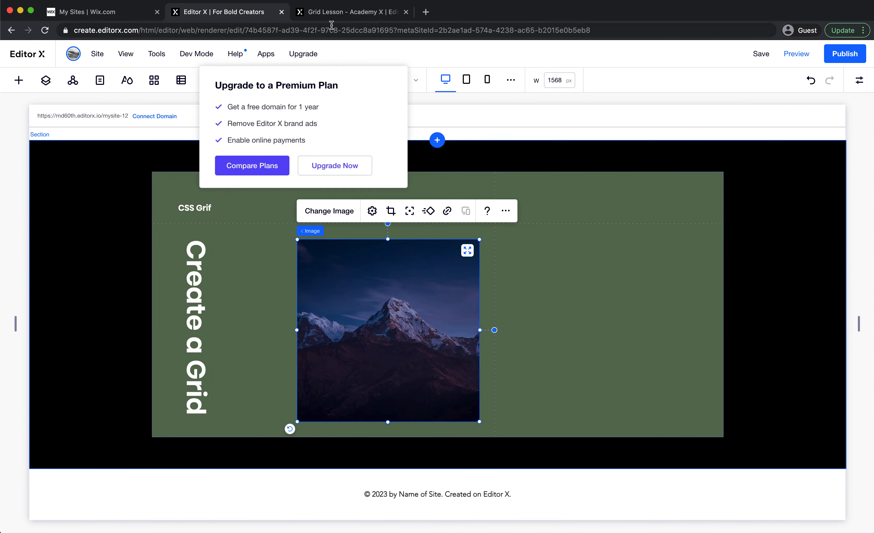
left_click(342, 11)
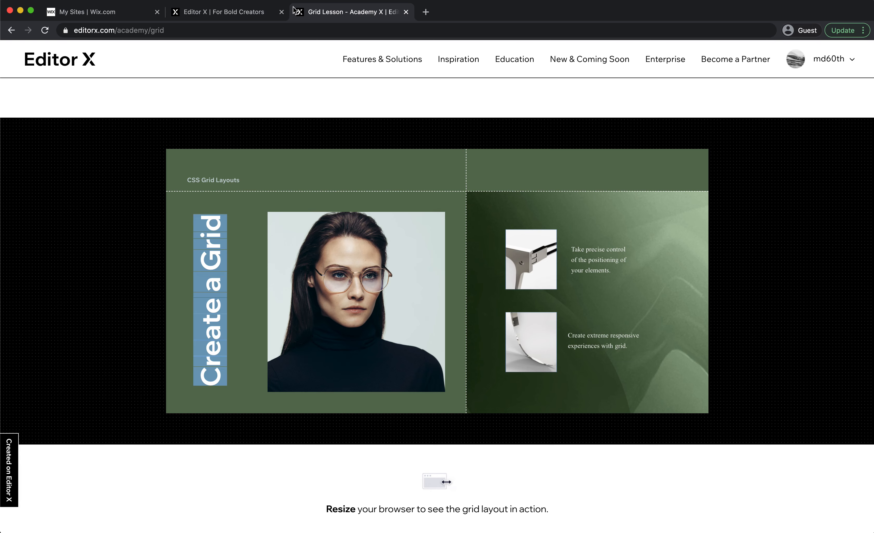
left_click(244, 12)
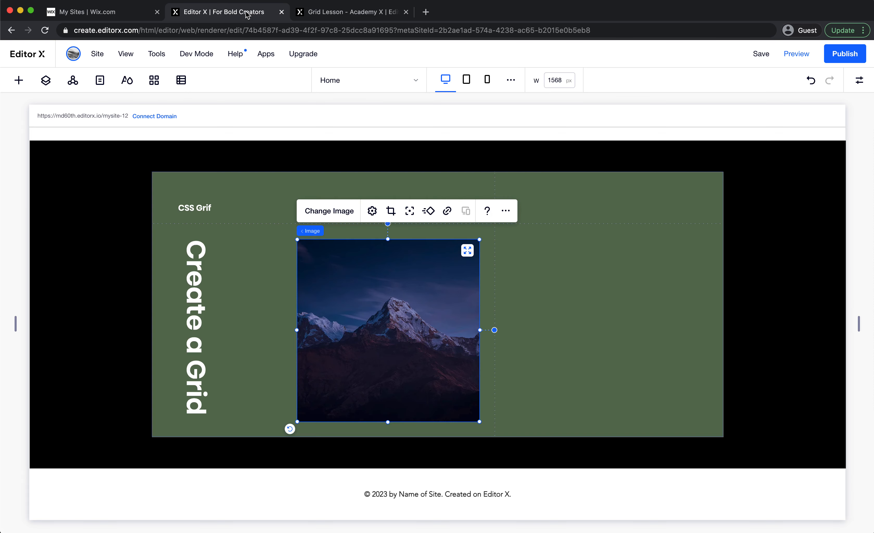
left_click(309, 178)
left_click(331, 146)
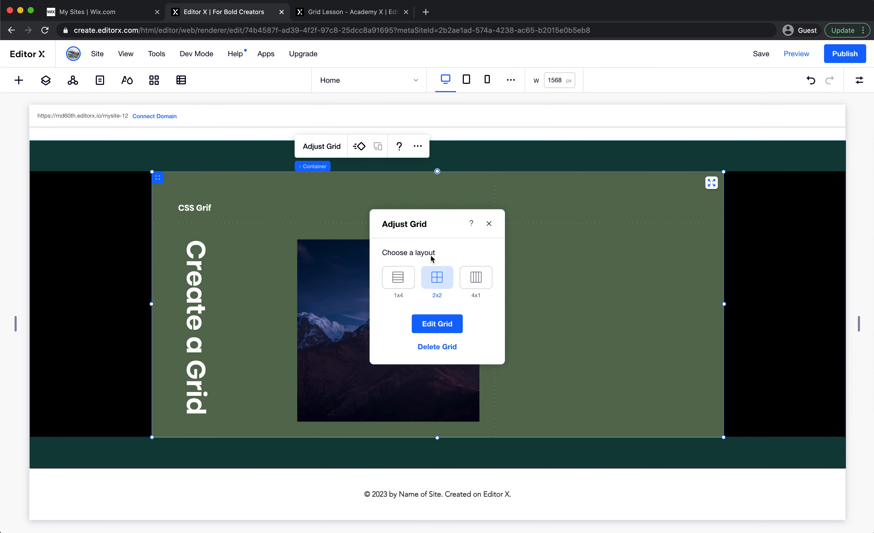
left_click(438, 324)
left_click(397, 162)
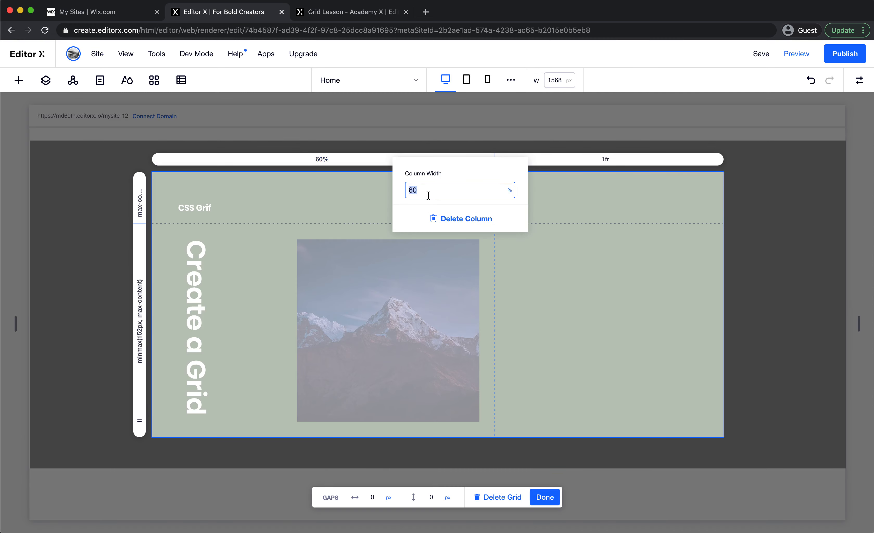
type("55")
key("Return")
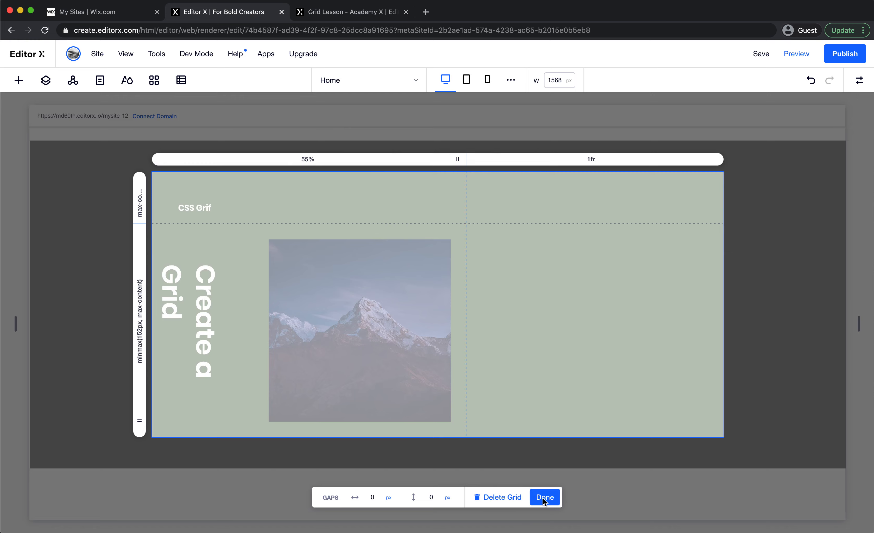
left_click(545, 497)
Lengthen the "Create a Grid" text box to one line, move it under the title beside the image and trim it to 357 px
left_click(201, 330)
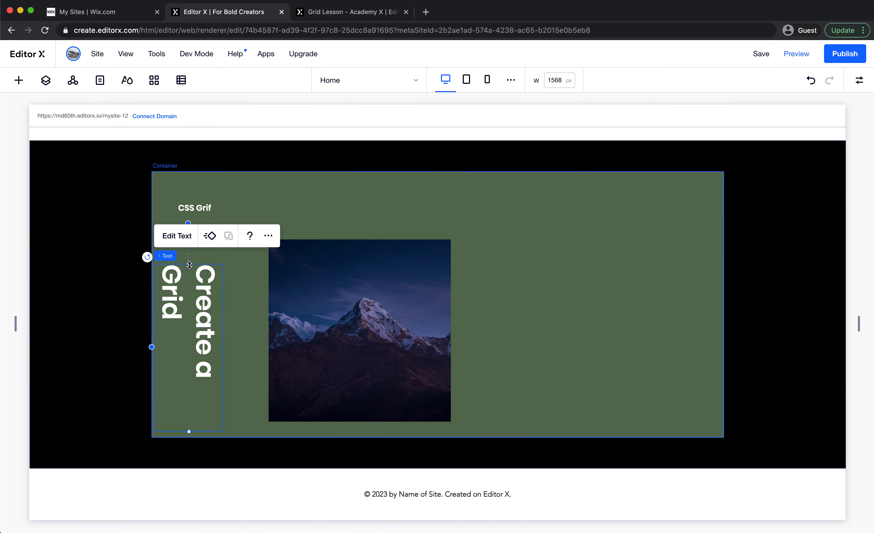
left_click_drag(190, 265, 189, 211)
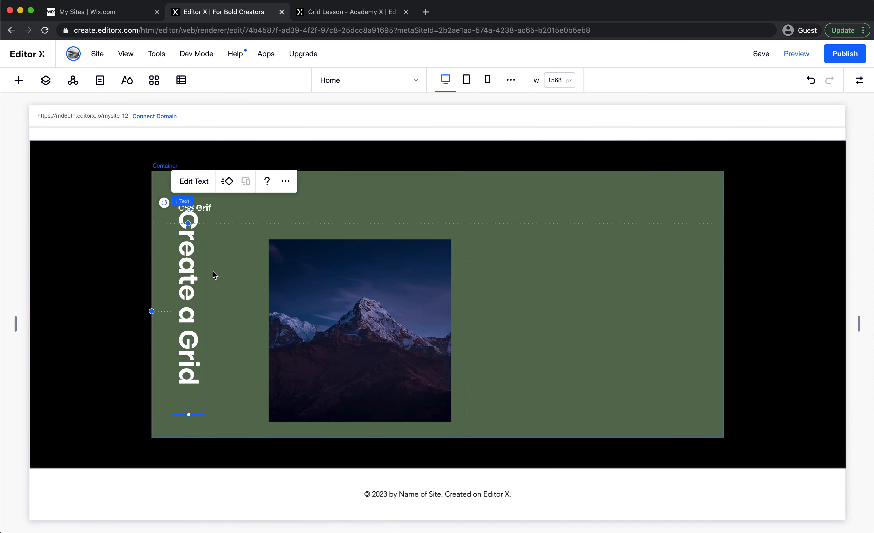
left_click_drag(192, 257, 194, 281)
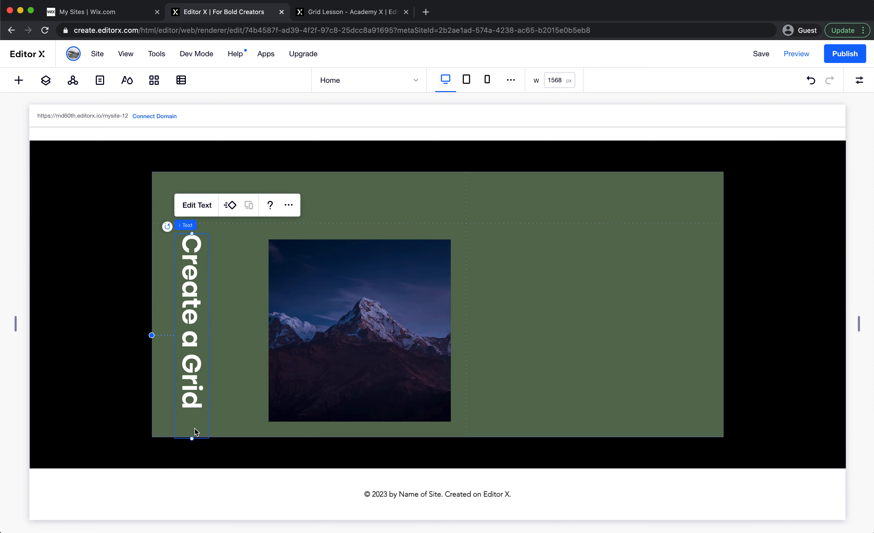
left_click_drag(193, 442, 192, 420)
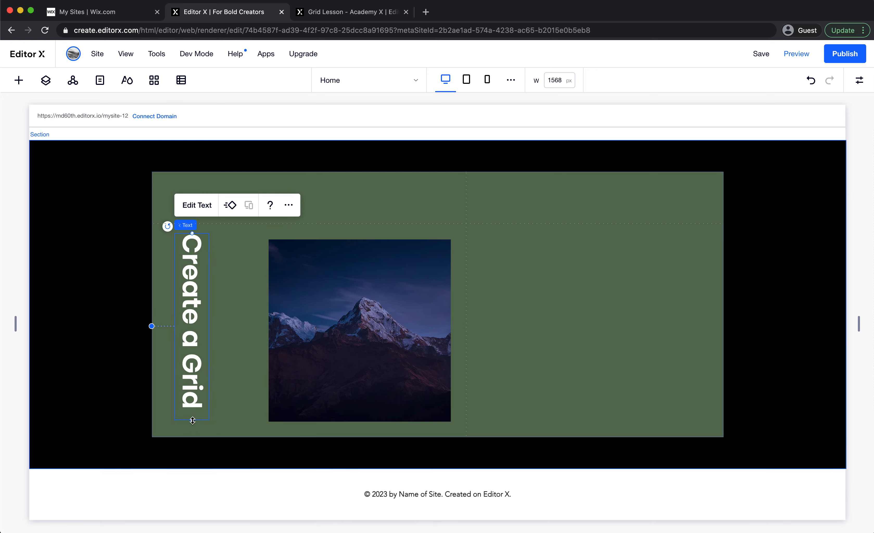
left_click(859, 80)
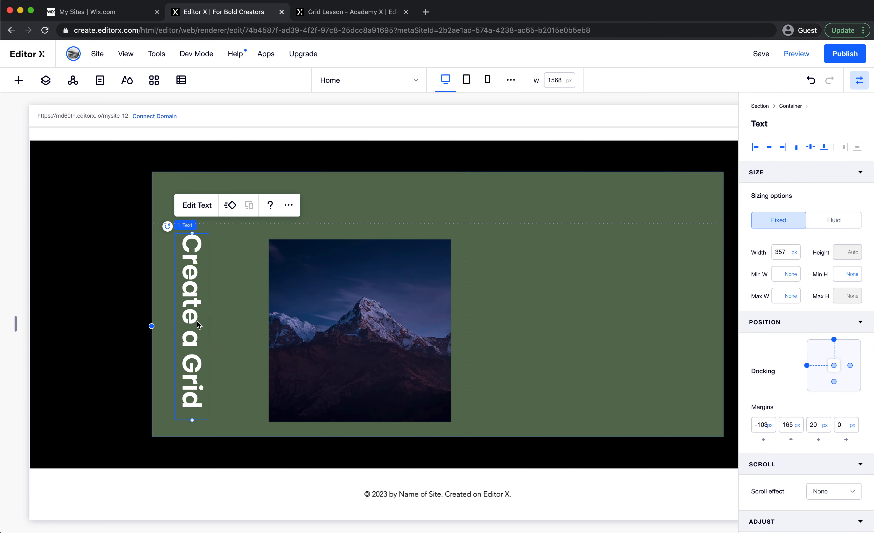
left_click_drag(197, 323, 197, 328)
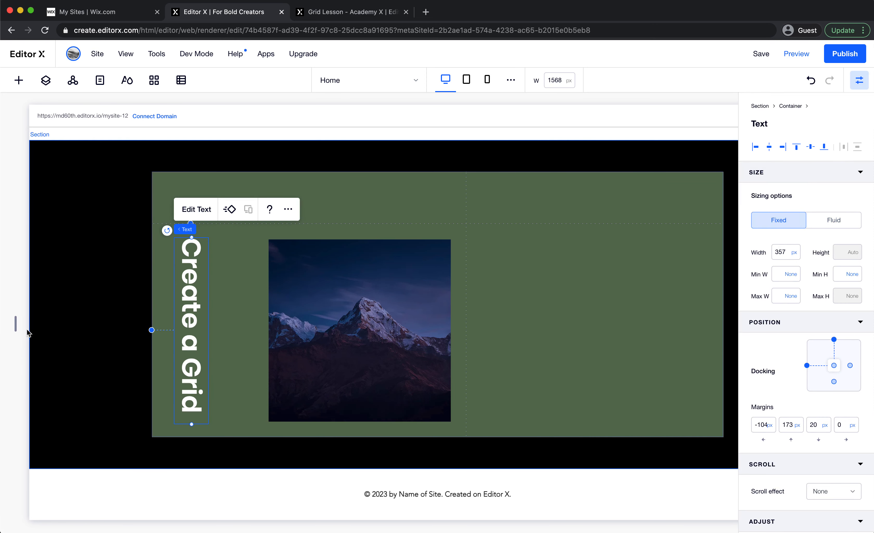
Resize the canvas to test how the layout responds, leaving it 1574 px wide, and review the Grid Lesson example
left_click_drag(16, 325, 16, 325)
left_click_drag(66, 326, 14, 330)
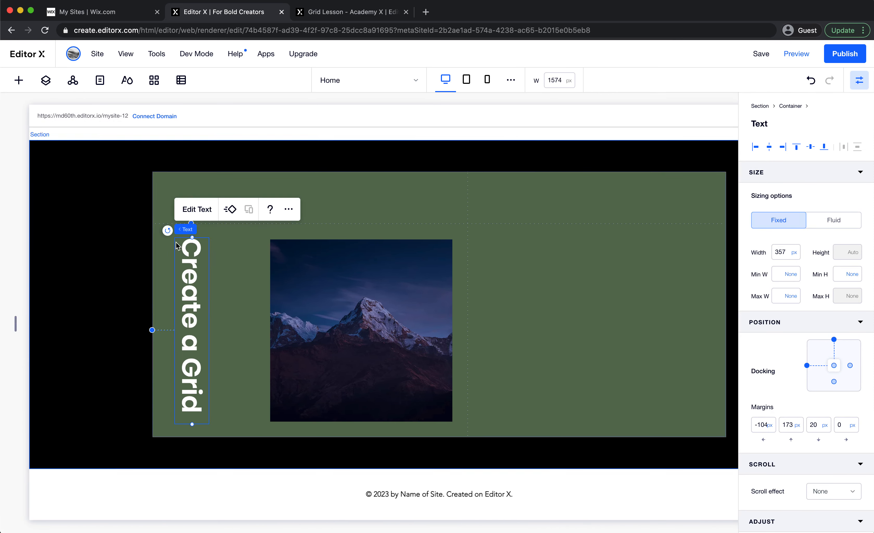
left_click(337, 17)
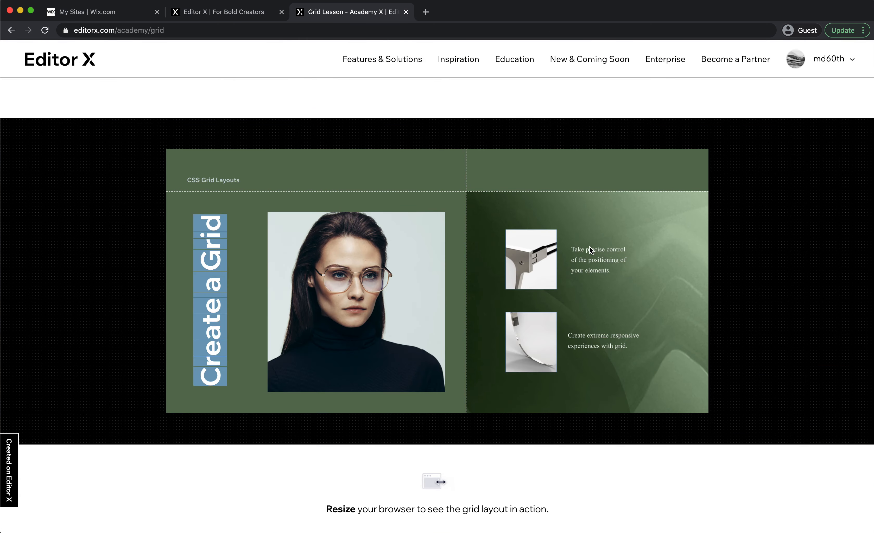
left_click(233, 14)
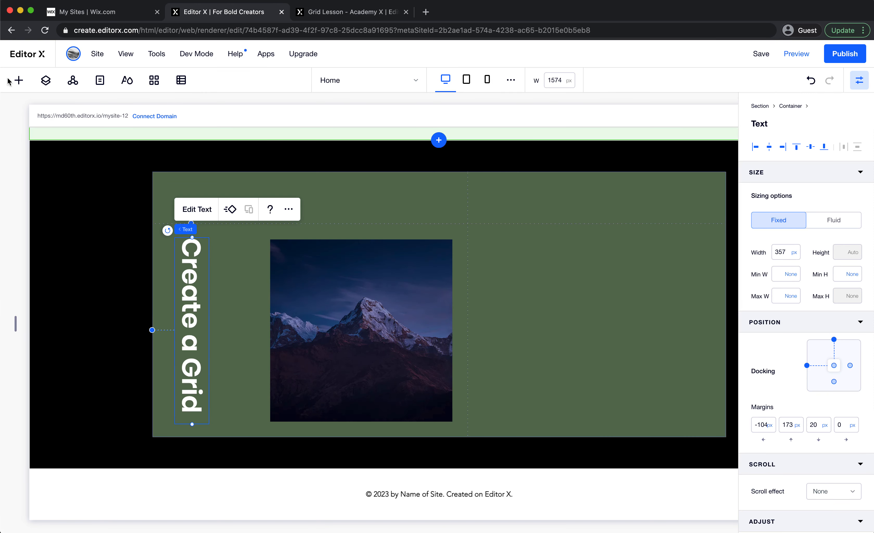
Add a horizontal line above the image in the container's lower-left grid cell and set its width to 100%
left_click(17, 82)
left_click_drag(184, 387, 325, 229)
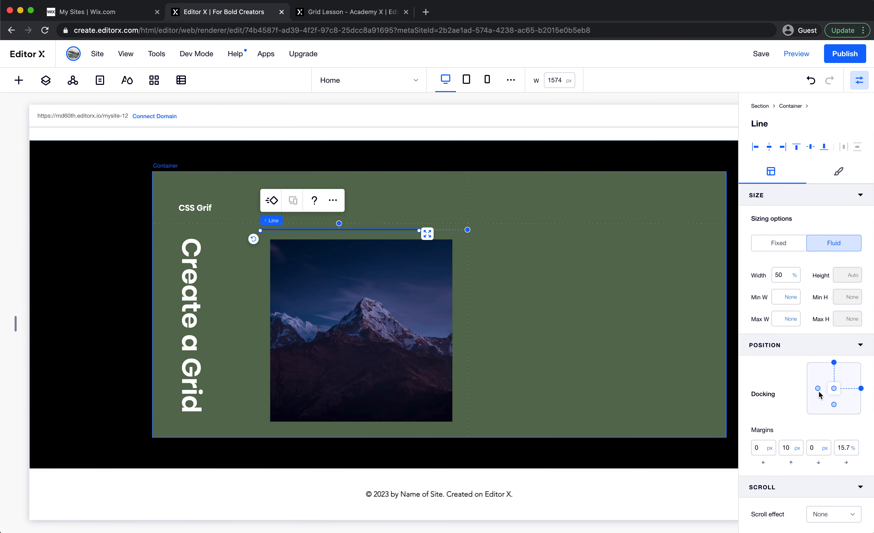
left_click(786, 277)
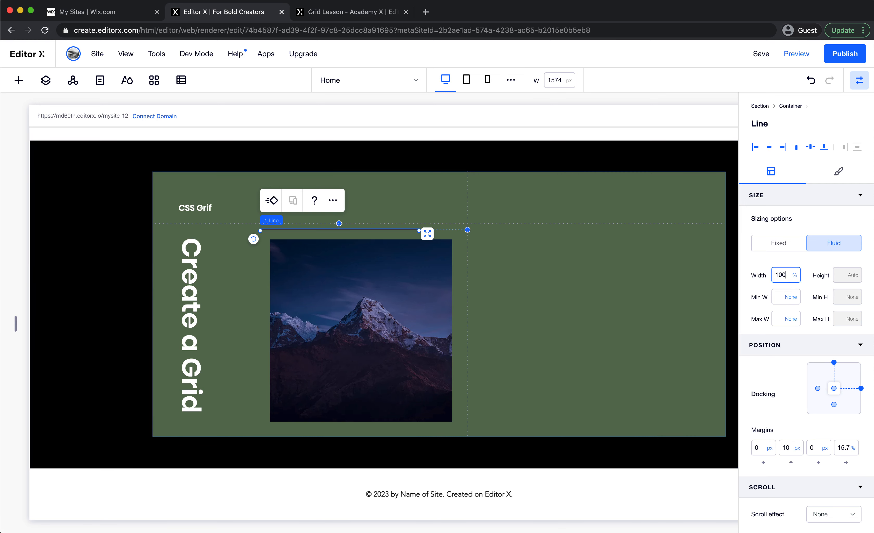
type("100")
key("Return")
Set the line's right margin to 0% and its top margin to 0 px
left_click(839, 450)
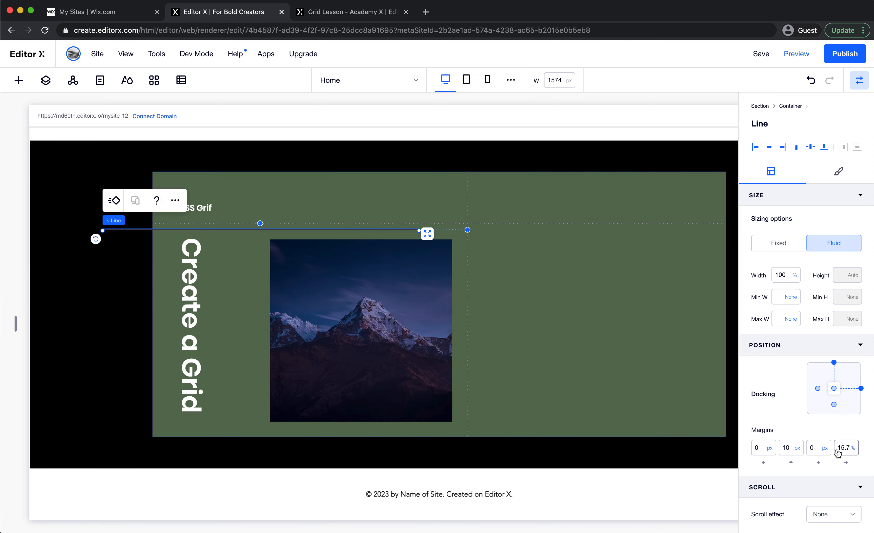
type("0")
key("Return")
left_click(790, 451)
type("0")
key("Return")
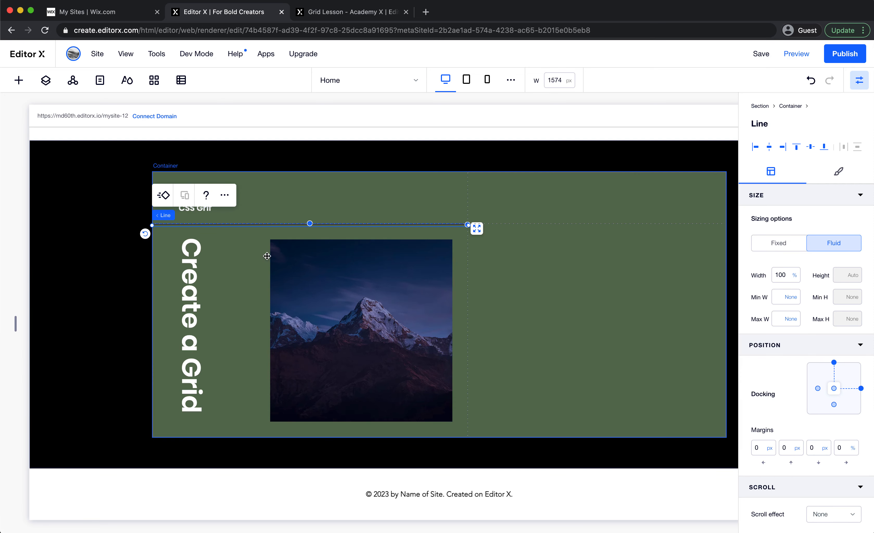
Style the line as dashed in white with a line width of 1 px
left_click(833, 184)
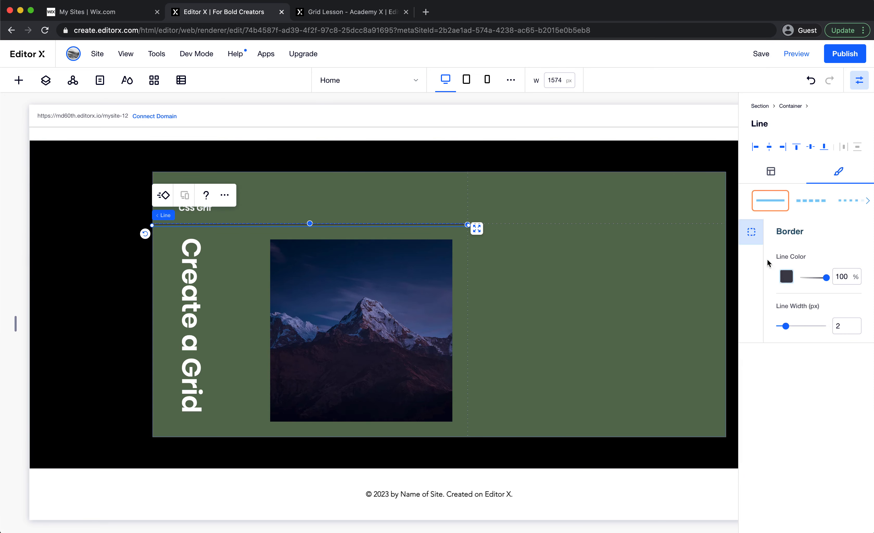
left_click(845, 210)
left_click(787, 277)
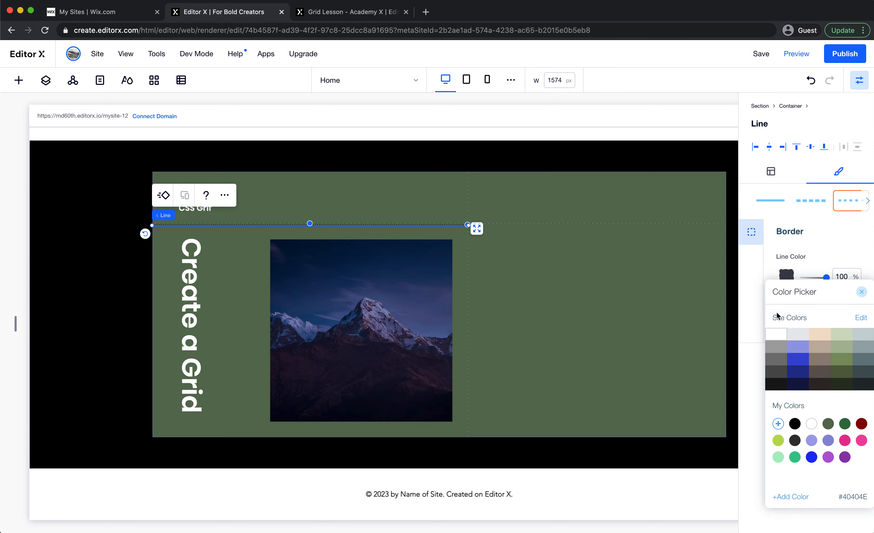
left_click(776, 334)
left_click(801, 263)
left_click(811, 201)
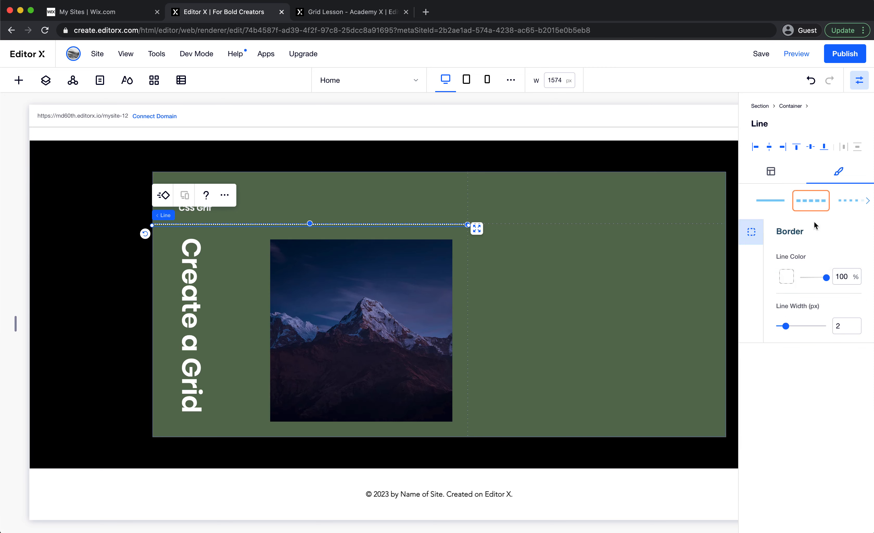
left_click(840, 325)
type("1")
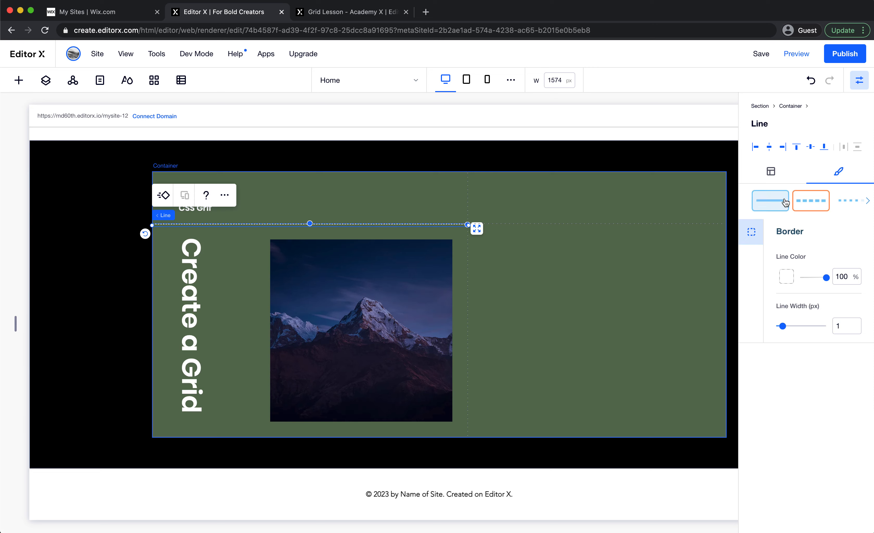
Extend the horizontal dashed line across both container columns by setting its grid area column end to 3
left_click(771, 171)
scroll(829, 406, "down", 3)
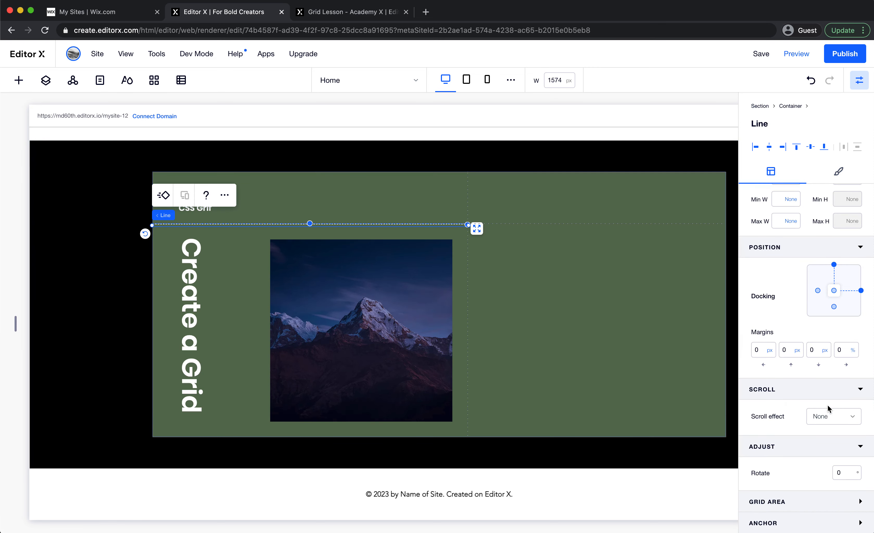
left_click(818, 502)
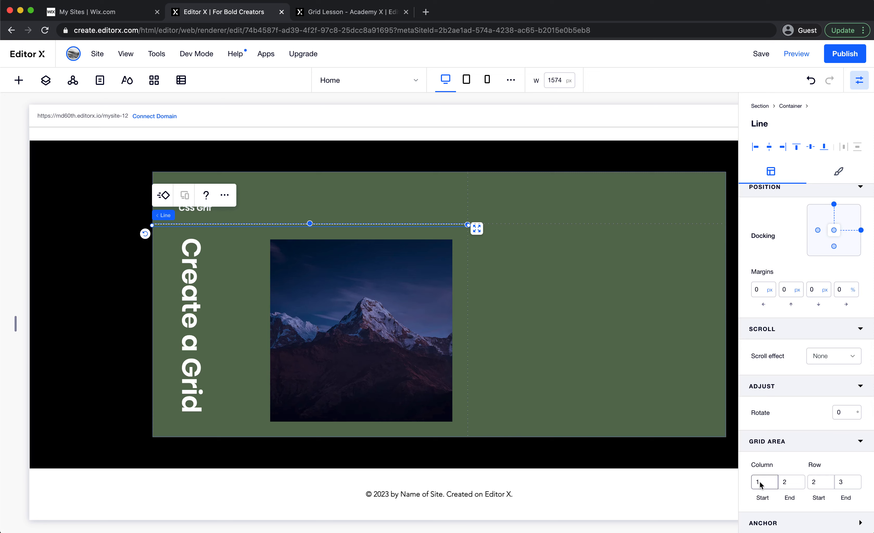
left_click(761, 494)
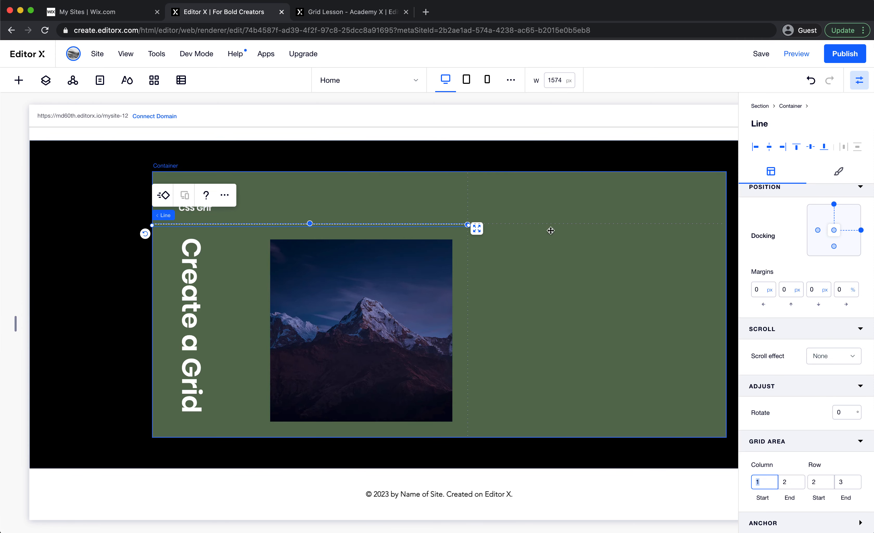
left_click(788, 485)
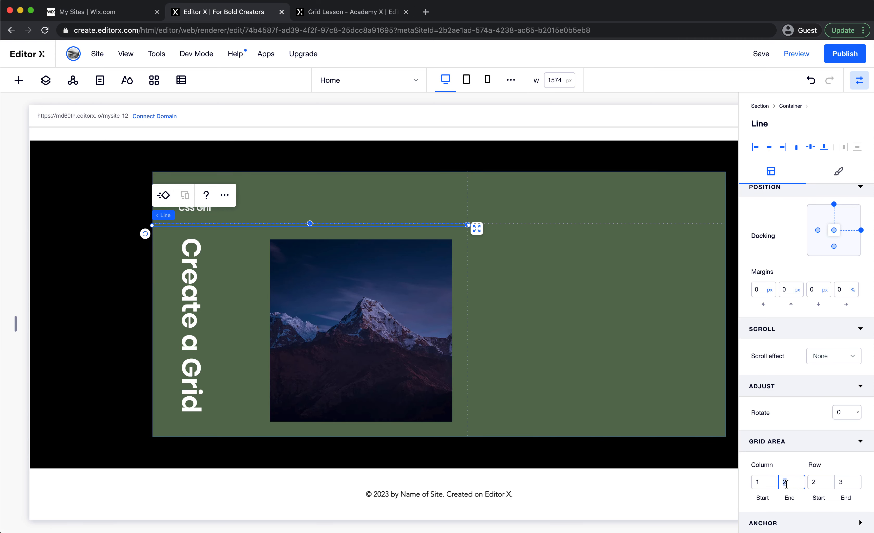
type("3")
left_click(688, 394)
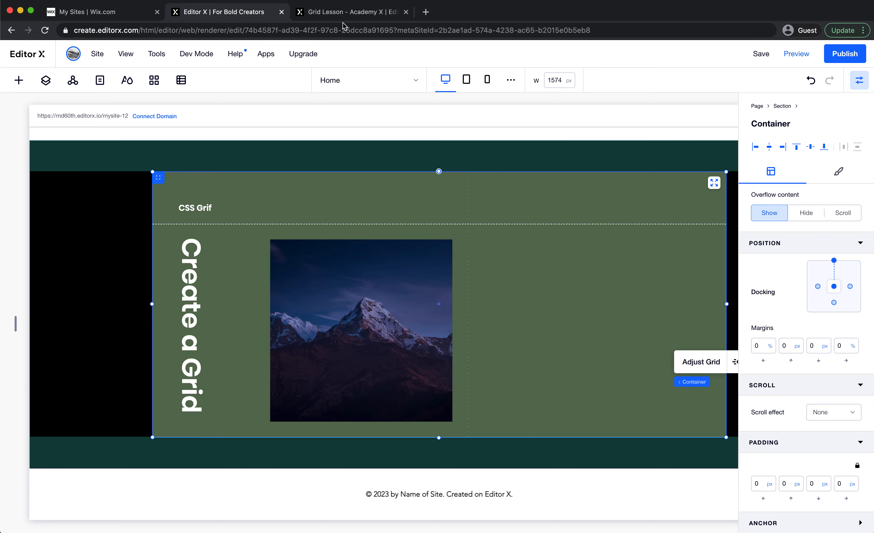
Add a dashed vertical line from the decorative elements to the container's lower-right grid cell, near the column divider
left_click(347, 12)
left_click(268, 14)
left_click(20, 79)
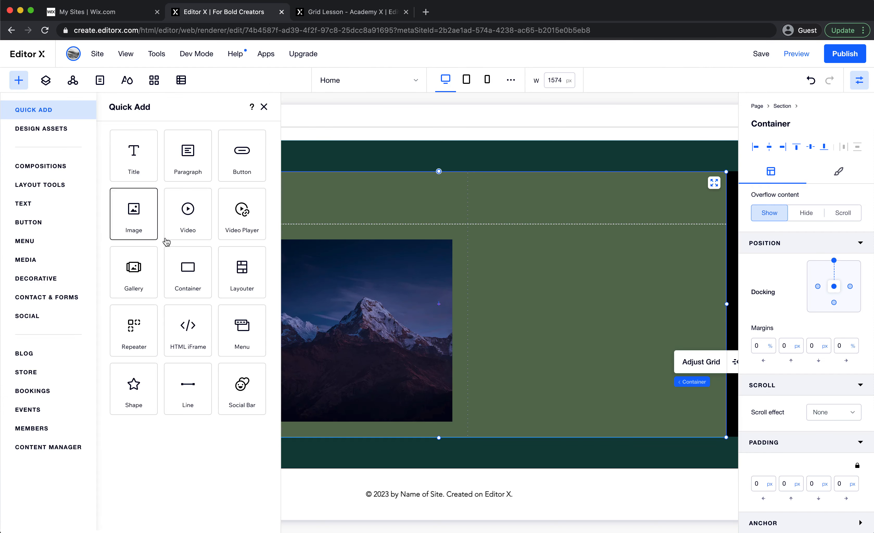
left_click(39, 283)
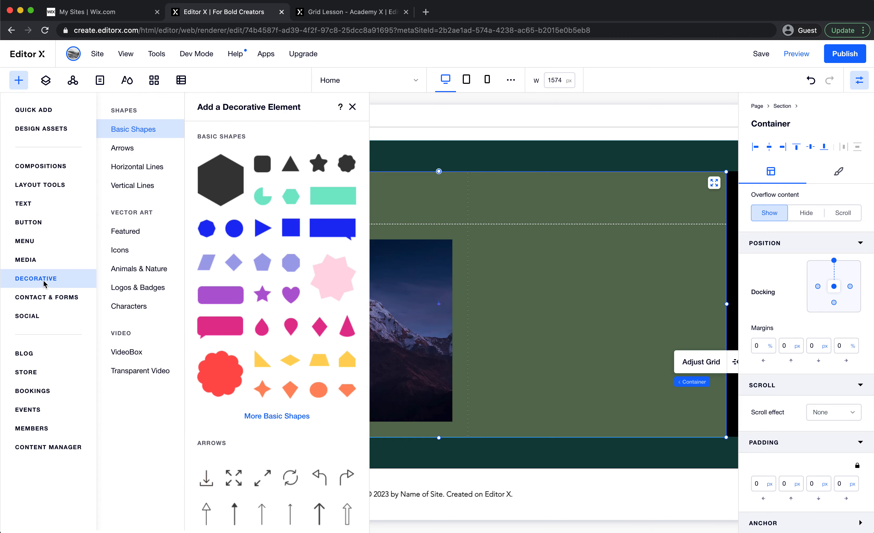
left_click(143, 173)
left_click(132, 185)
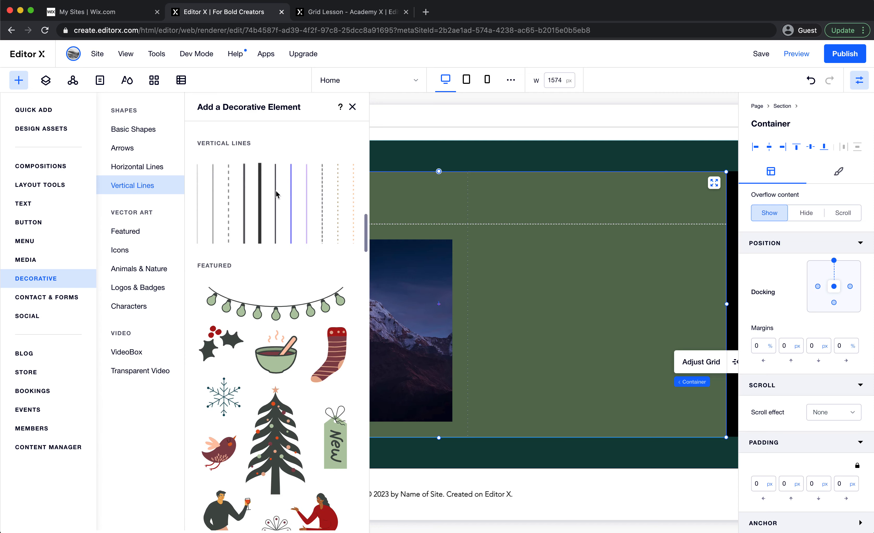
left_click_drag(276, 194, 621, 283)
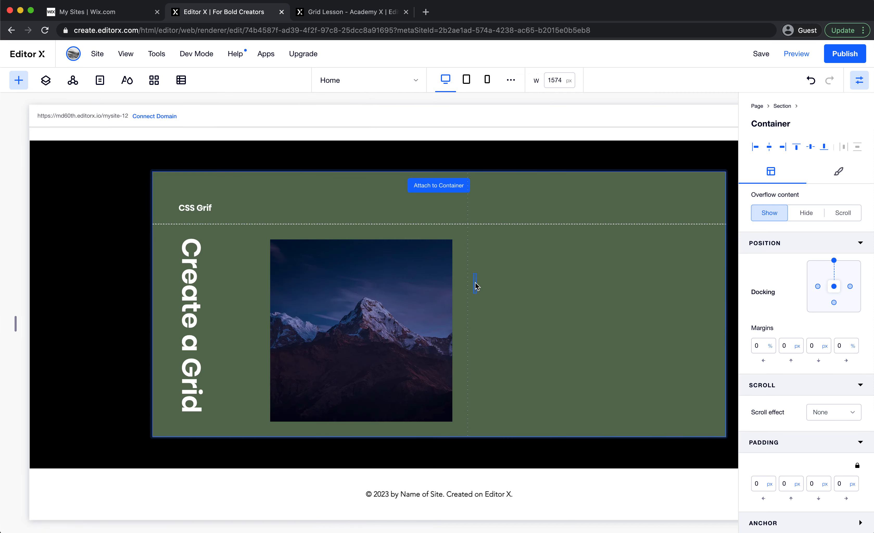
left_click_drag(476, 286, 477, 283)
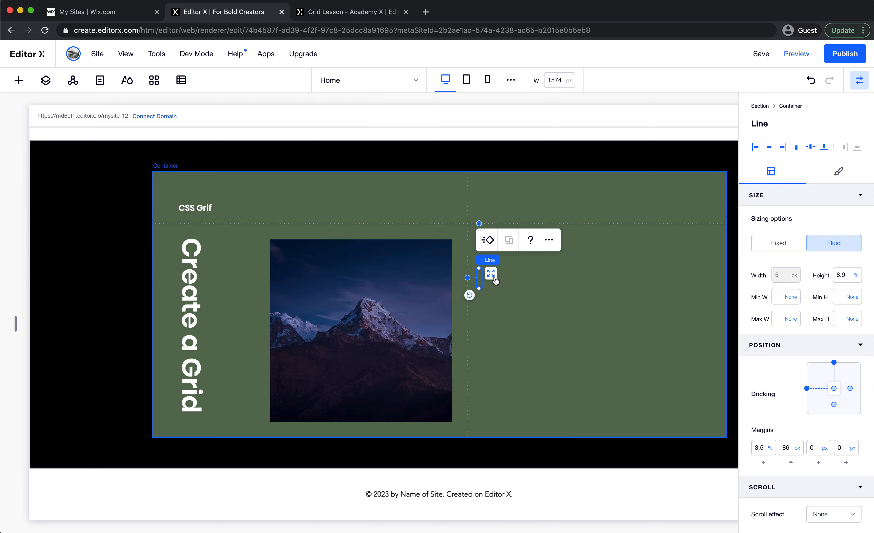
Stretch the vertical line to the full height of its grid cell and colour it white
left_click(492, 274)
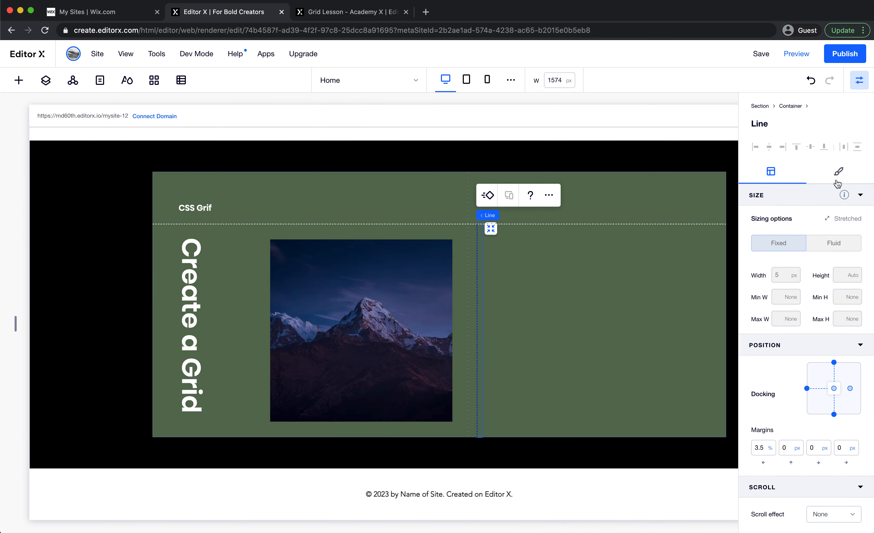
left_click(838, 172)
left_click(787, 277)
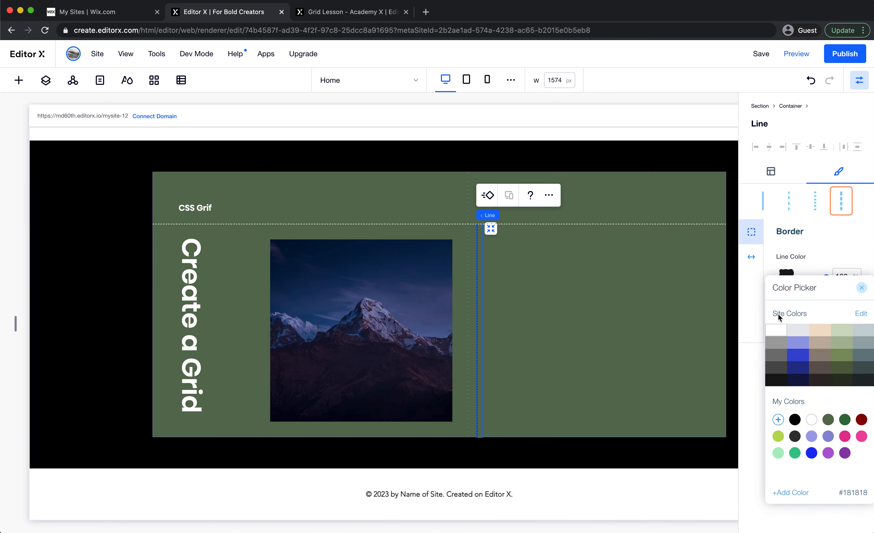
left_click(777, 328)
left_click(802, 241)
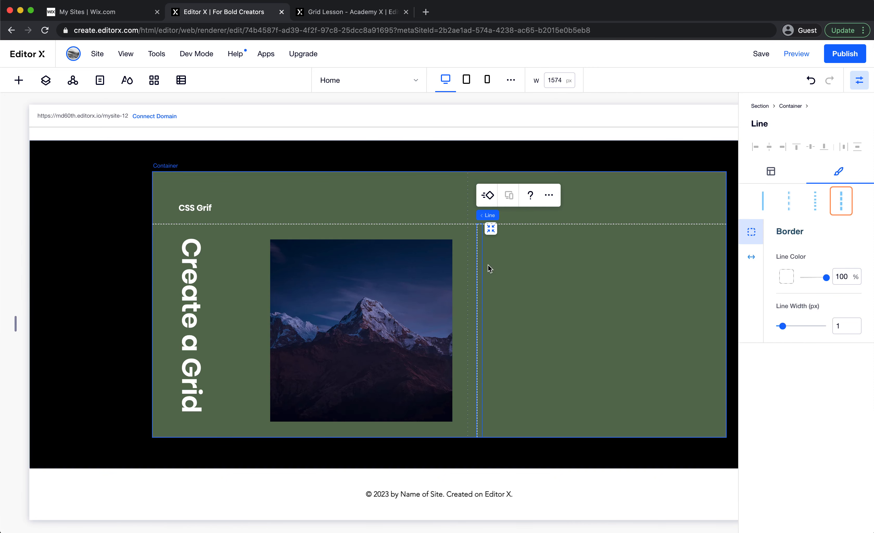
Set the vertical line's left margin to 0% and its grid area row start to 1 so it spans both rows
left_click(771, 172)
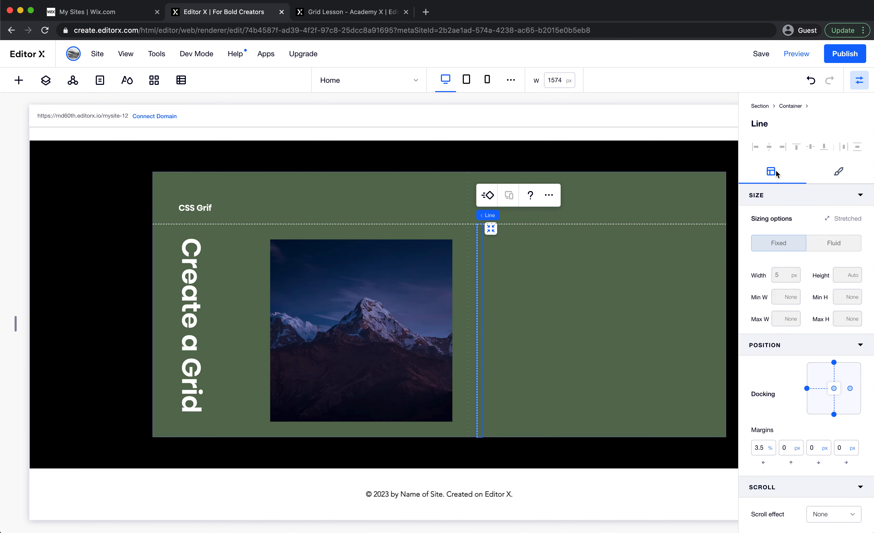
left_click(758, 453)
type("0")
key("Return")
scroll(793, 482, "down", 4)
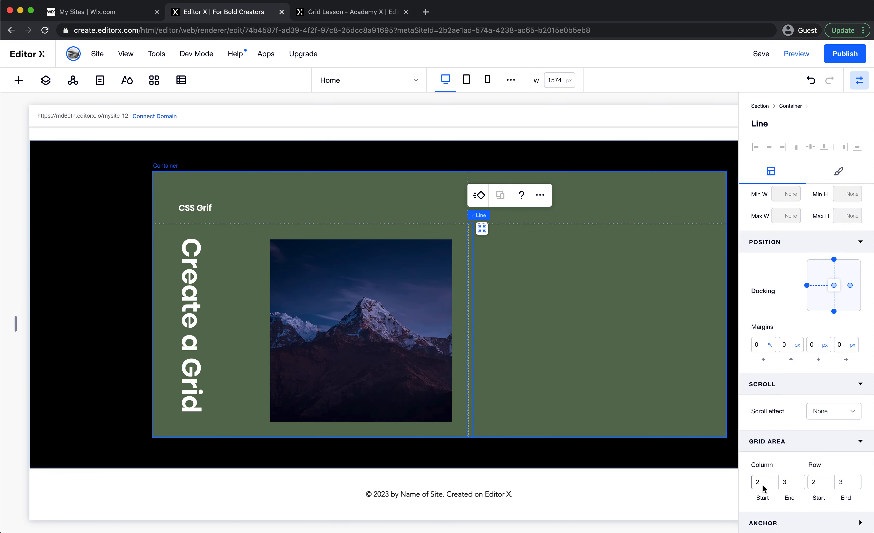
left_click(820, 485)
type("1")
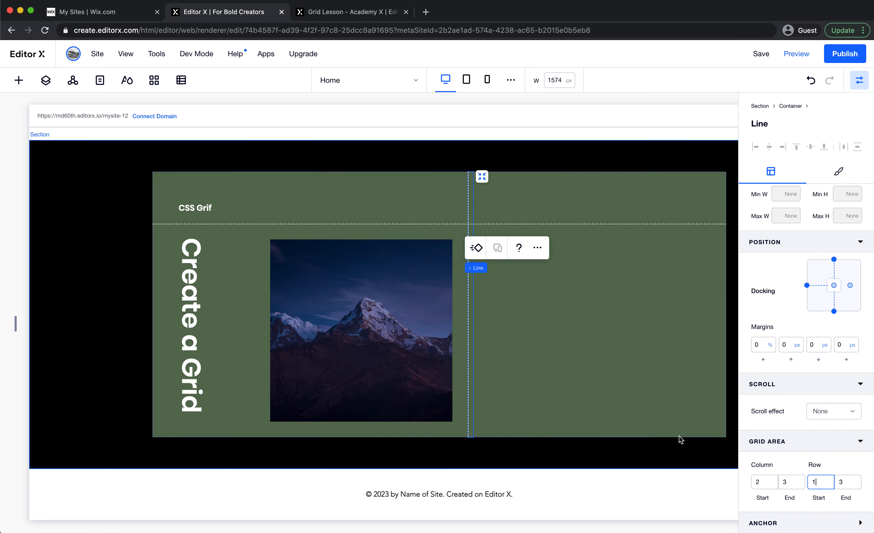
left_click(679, 438)
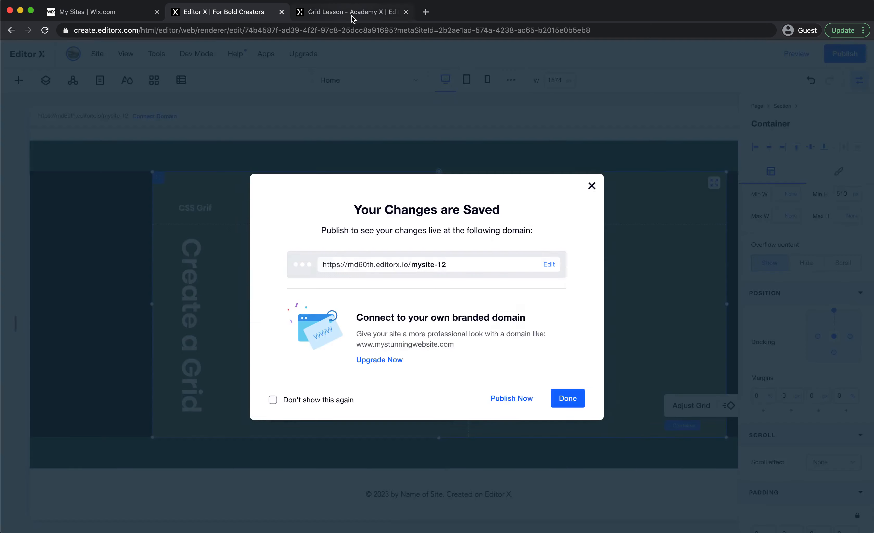
Open the green right-hand image of the Grid Lesson example in its own tab and save it to Downloads as WebP
left_click(353, 11)
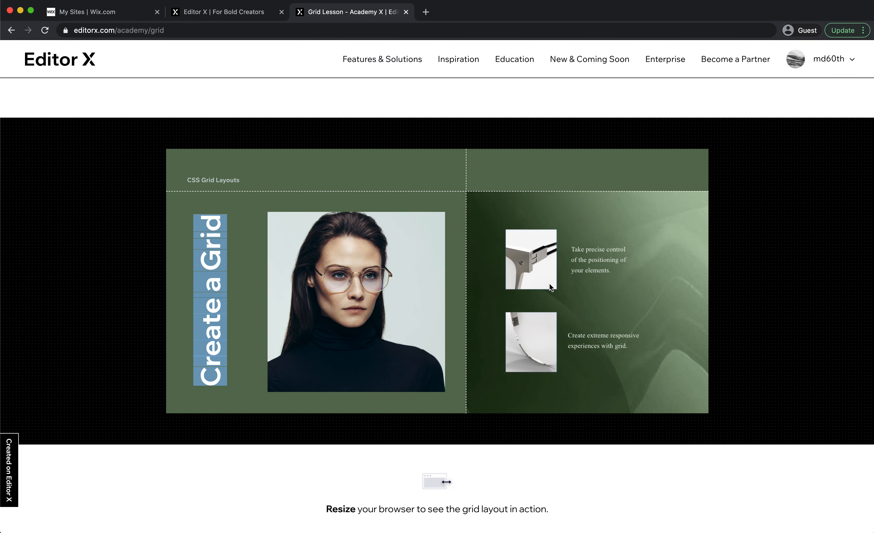
left_click_drag(551, 287, 488, 14)
right_click(495, 223)
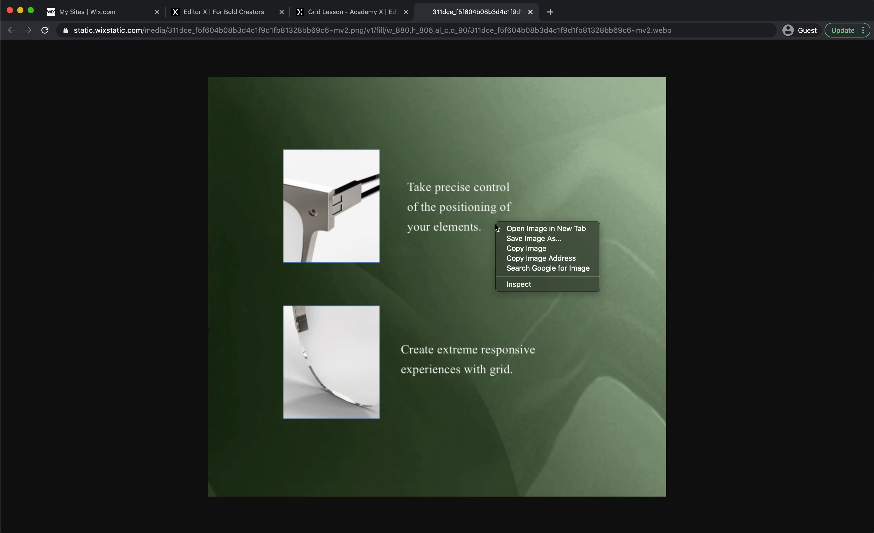
left_click(536, 239)
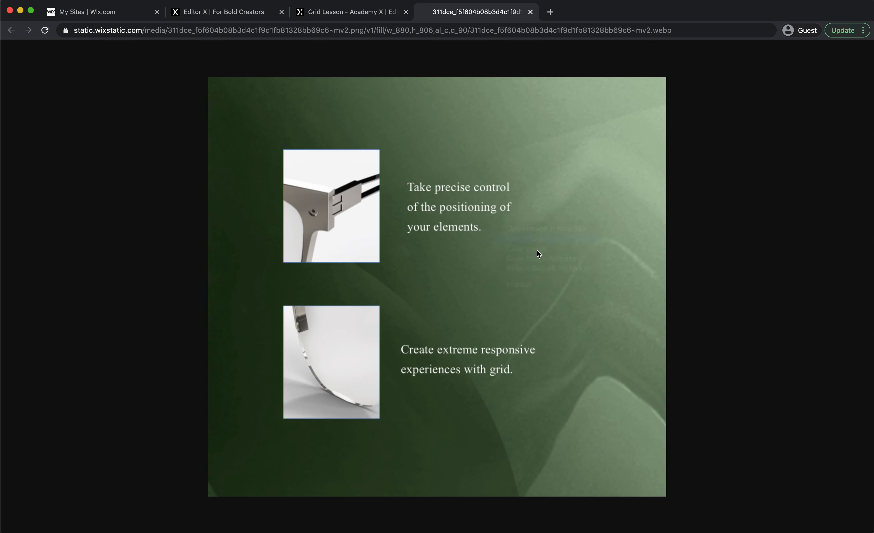
left_click(630, 261)
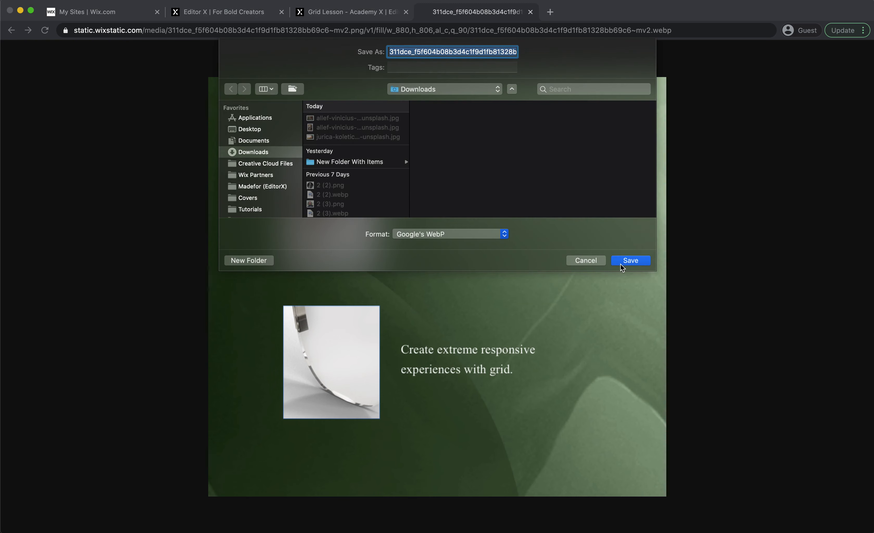
Return to the Editor X site, duplicate the mountain image and place the copy in the container's lower-right grid cell
left_click(273, 13)
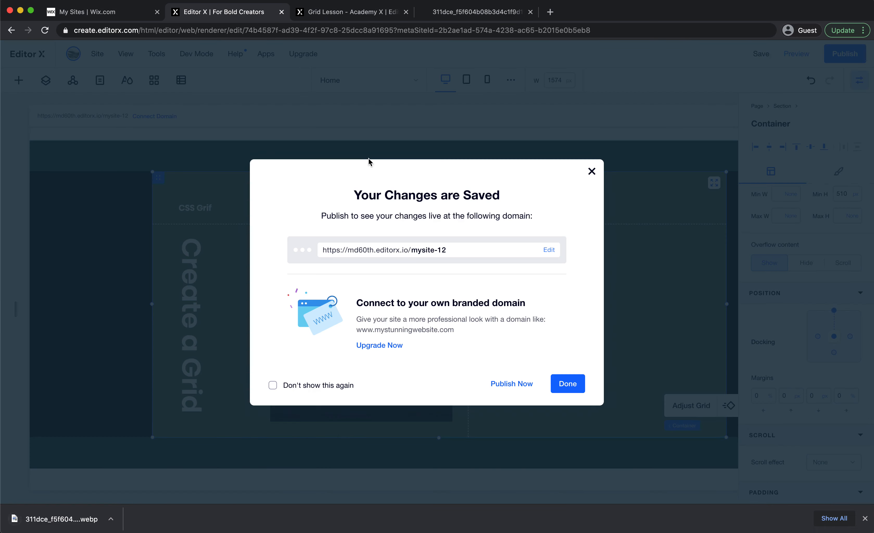
left_click(371, 157)
right_click(377, 370)
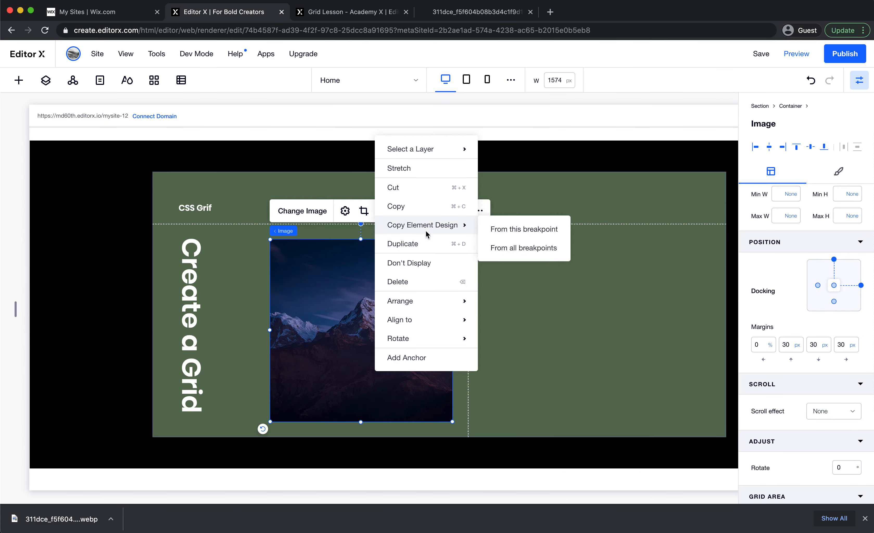
left_click(424, 244)
left_click_drag(566, 326, 571, 306)
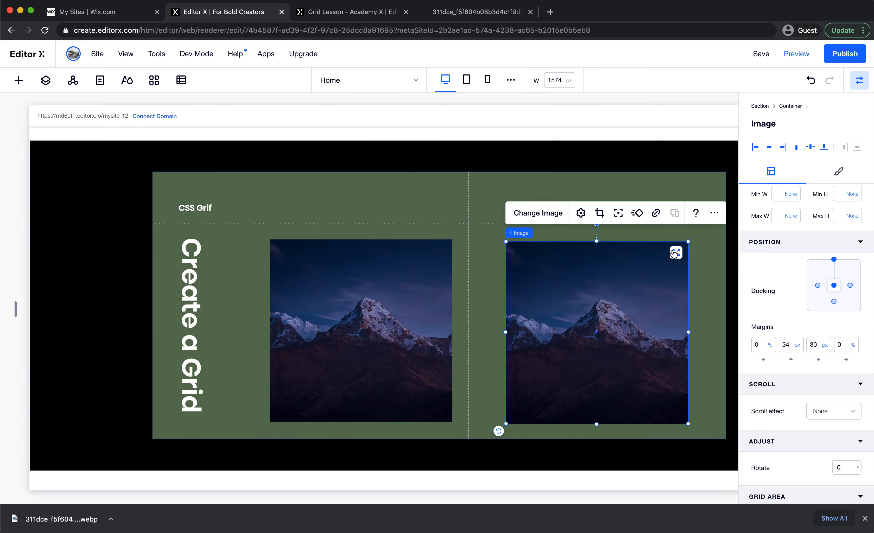
Compare with the Grid Lesson example and set the duplicated image's width to 100%
left_click(474, 17)
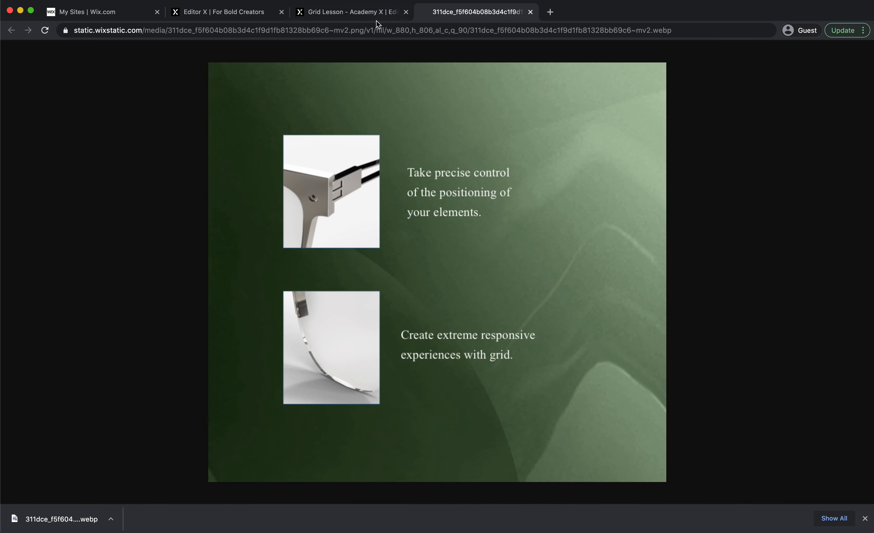
left_click(352, 14)
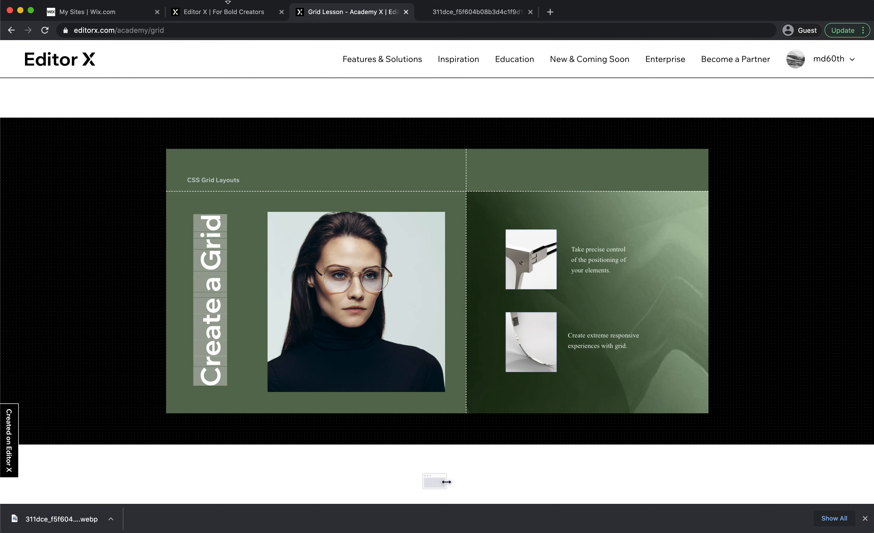
left_click(232, 12)
scroll(805, 283, "up", 4)
left_click(789, 279)
key("Return")
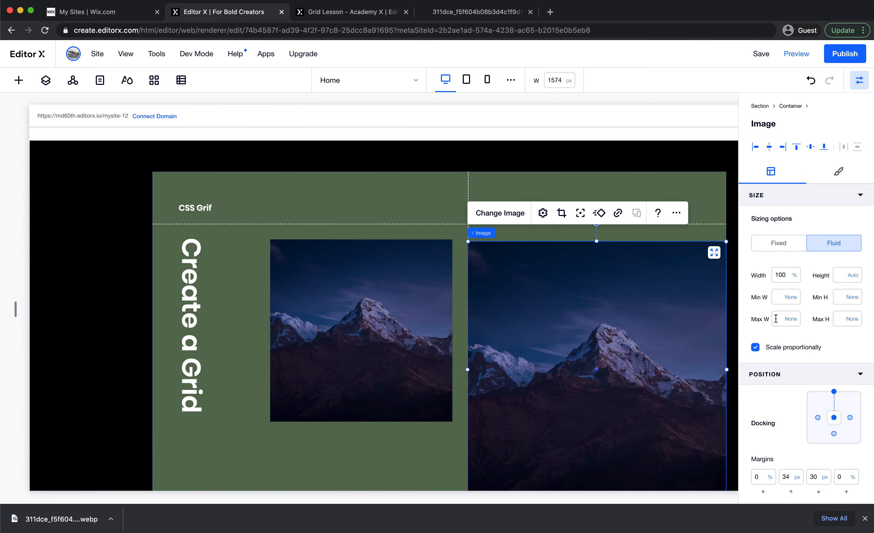
Align the duplicated image to the top of its grid cell and set its bottom margin to 0 px
left_click(797, 147)
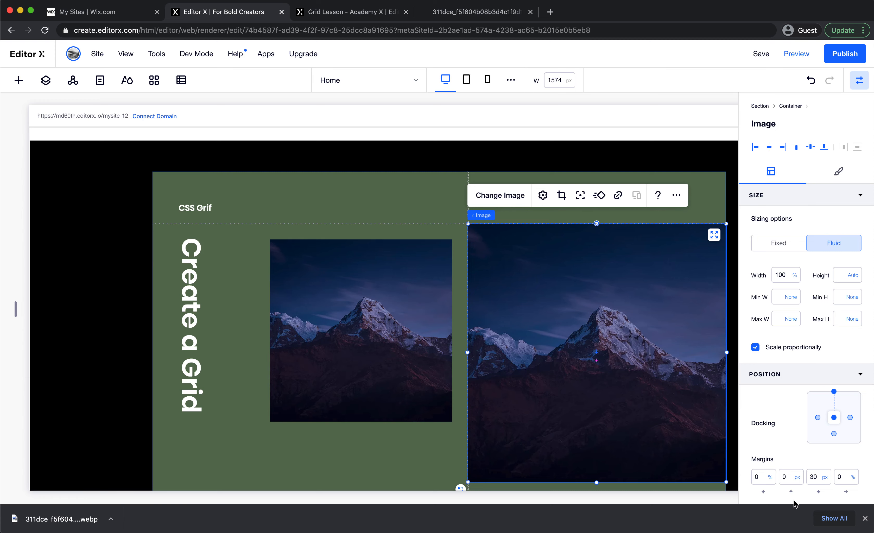
left_click(814, 477)
type("0")
key("Return")
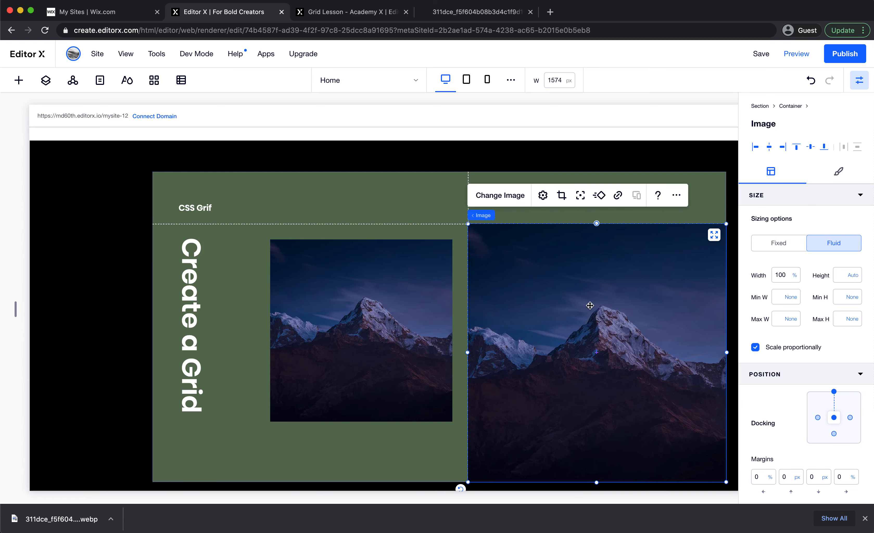
Open the image chooser for the duplicated image, and save the Grid Lesson example's portrait photo to Downloads as WebP
left_click(500, 197)
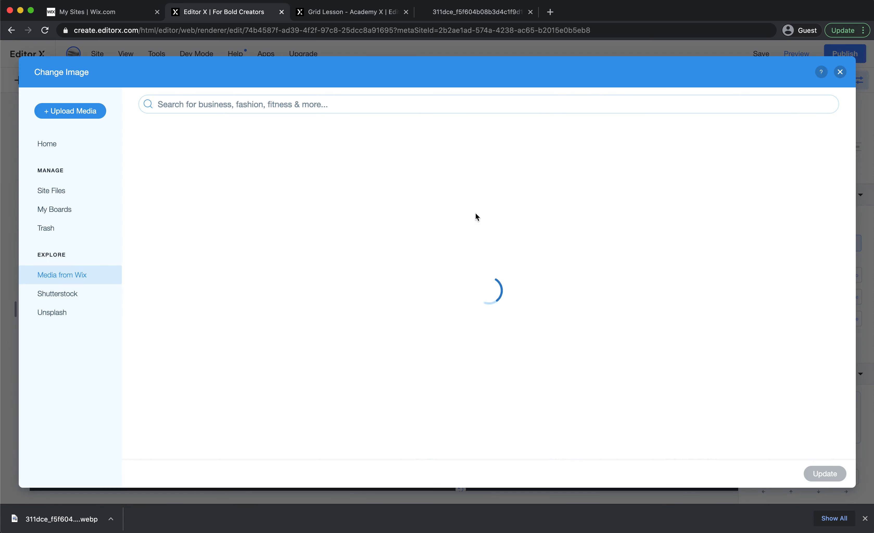
left_click(445, 12)
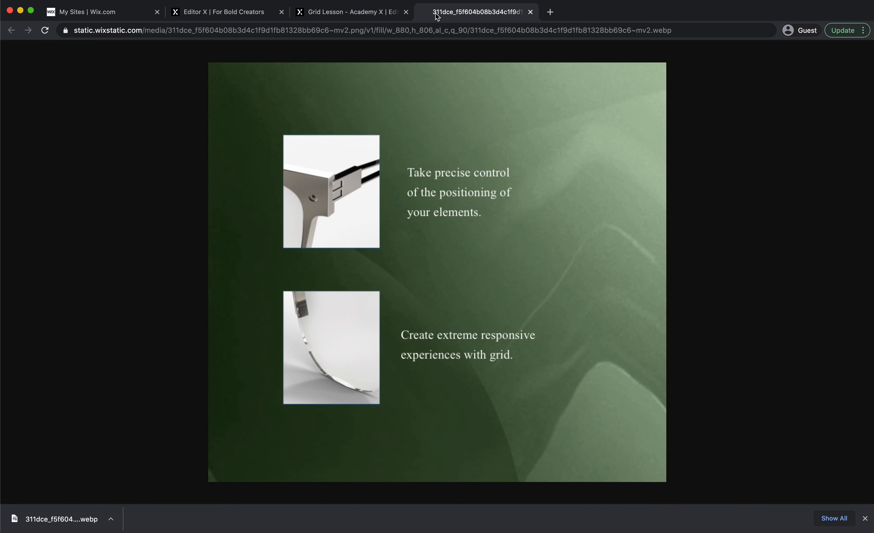
left_click(380, 13)
left_click_drag(337, 303, 583, 26)
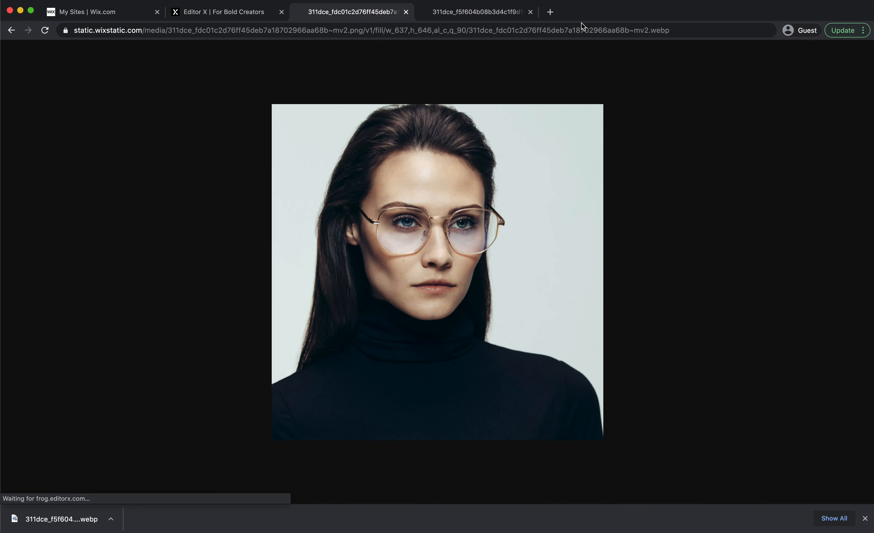
right_click(393, 180)
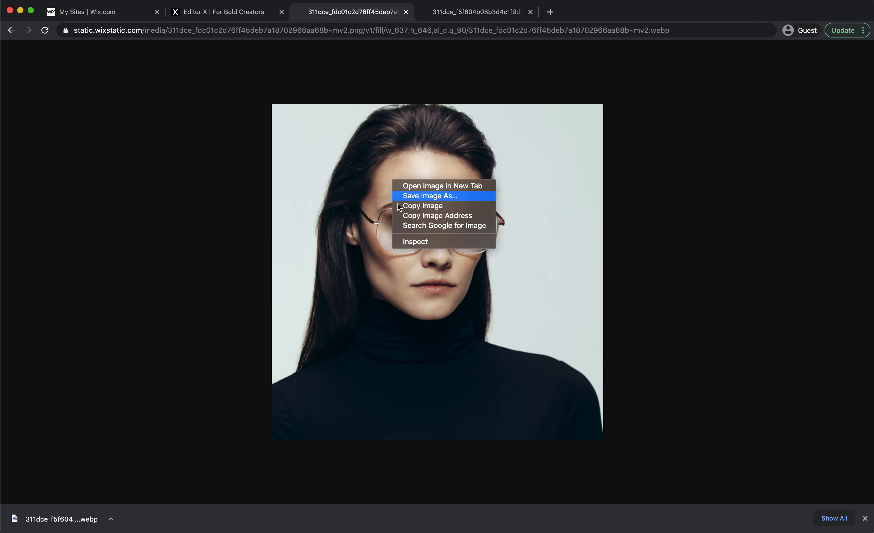
left_click(438, 197)
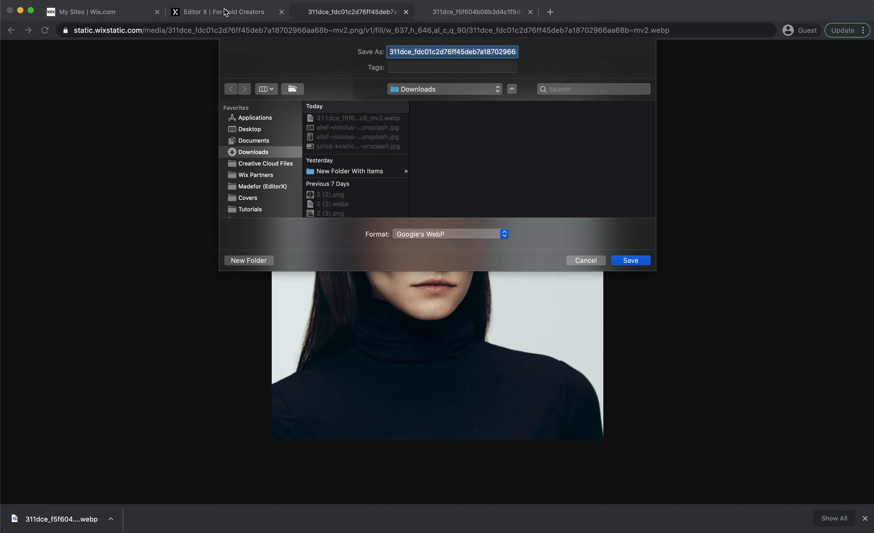
left_click(630, 261)
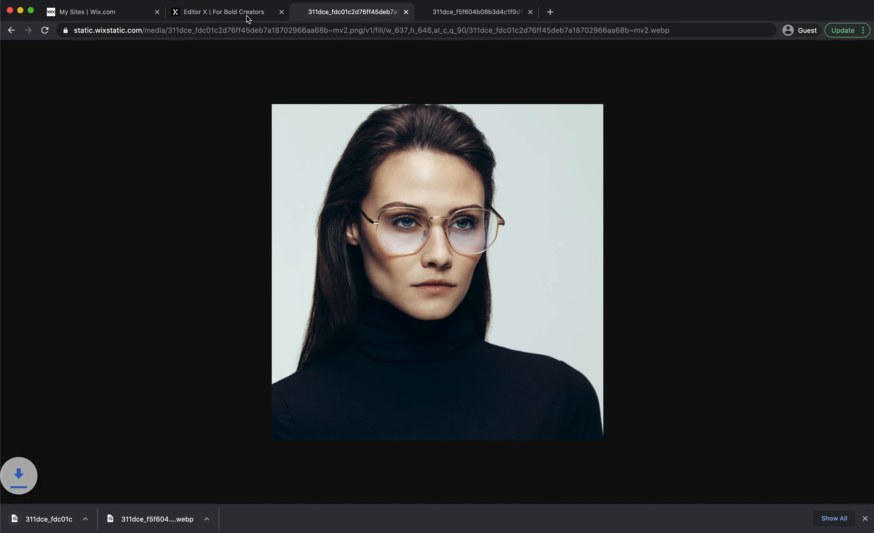
Return to the Editor X site, upload both downloaded WebP images to Site Files, and replace the duplicated image with the green eyewear graphic
left_click(244, 13)
left_click(51, 190)
left_click_drag(58, 520, 187, 402)
left_click_drag(176, 519, 311, 322)
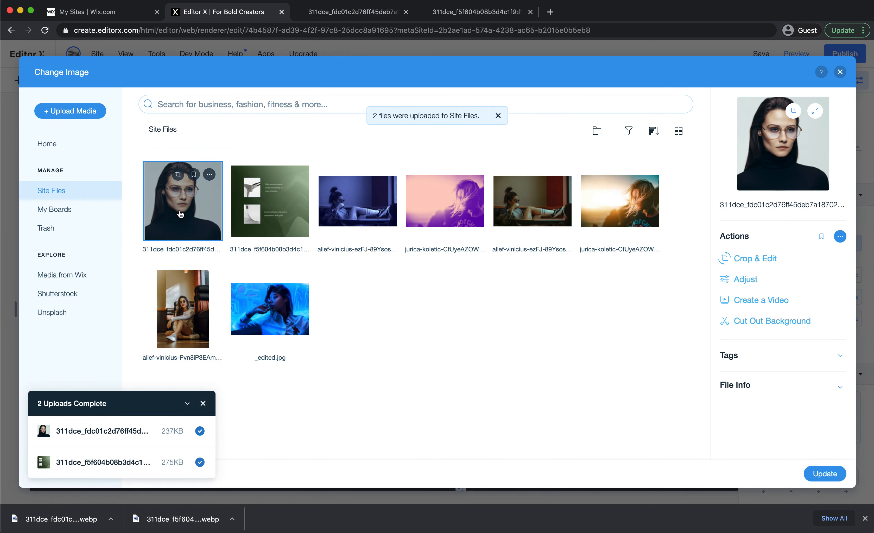
double_click(262, 213)
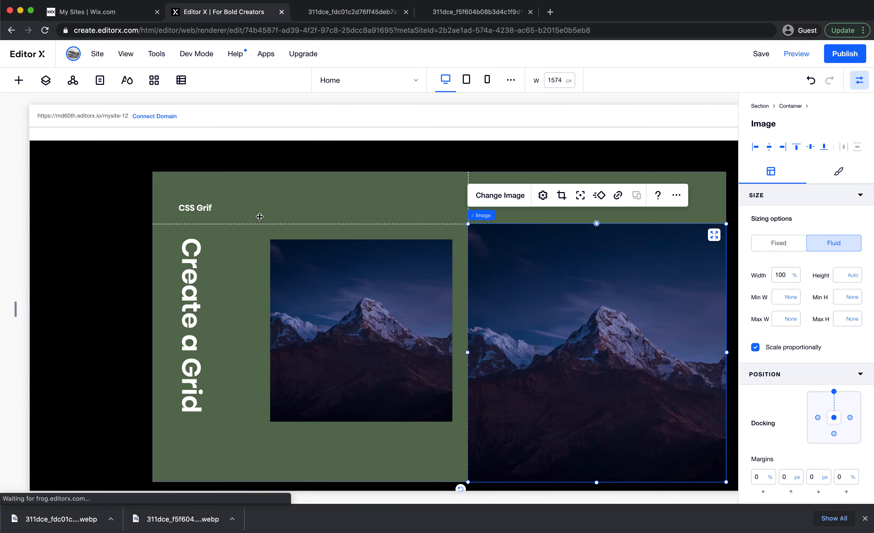
Replace the mountain image in the container's lower-left cell with the uploaded portrait photo from Site Files
left_click(367, 299)
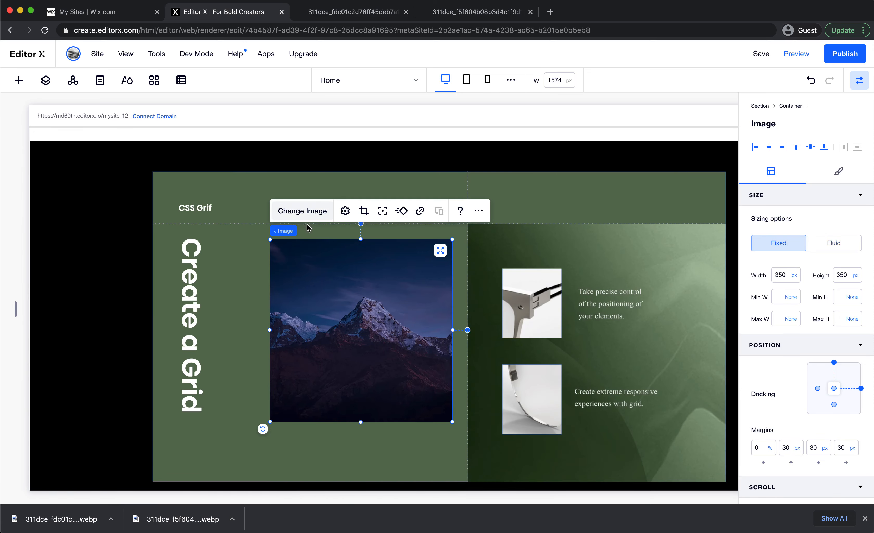
left_click(303, 210)
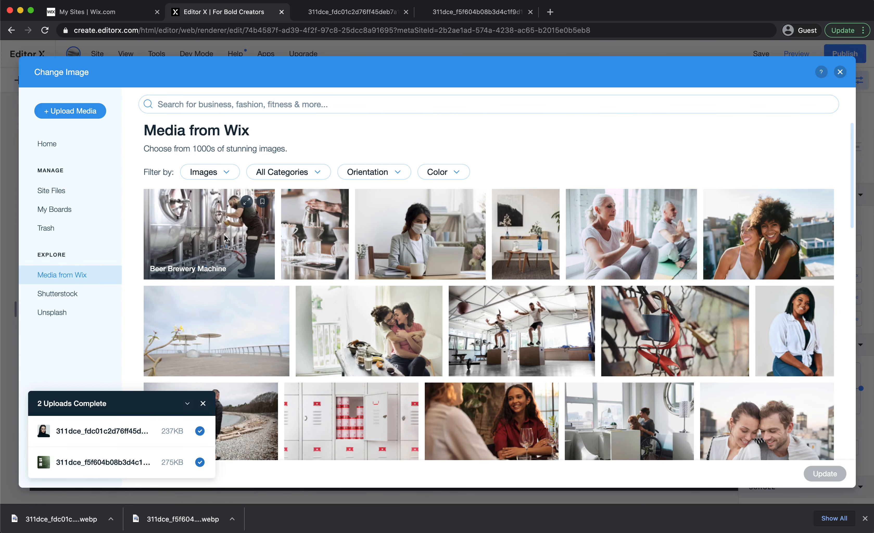
left_click(70, 191)
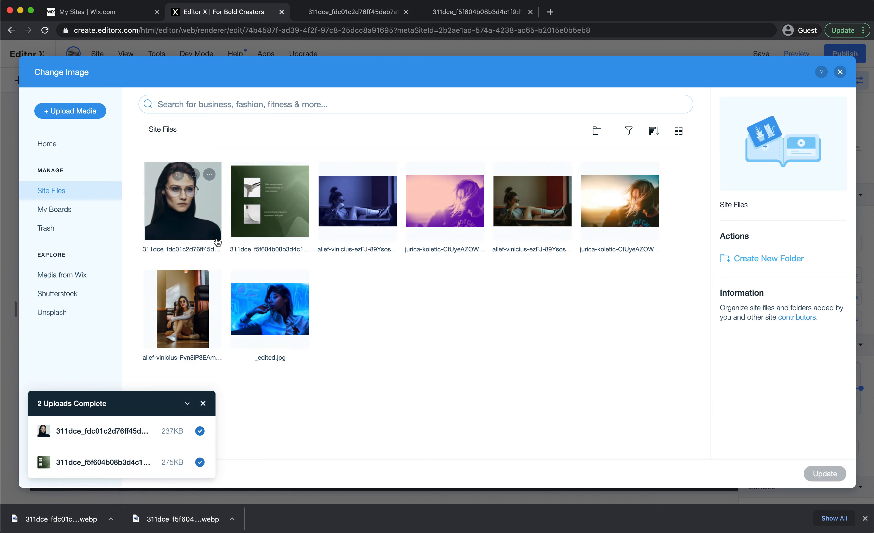
double_click(194, 213)
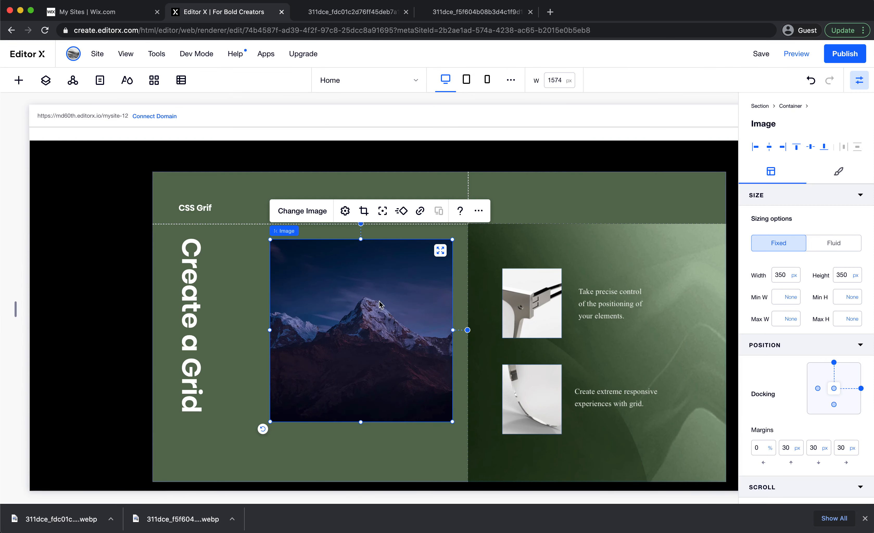
Reset the green eyewear image in the lower-right cell to its original proportions
left_click(561, 342)
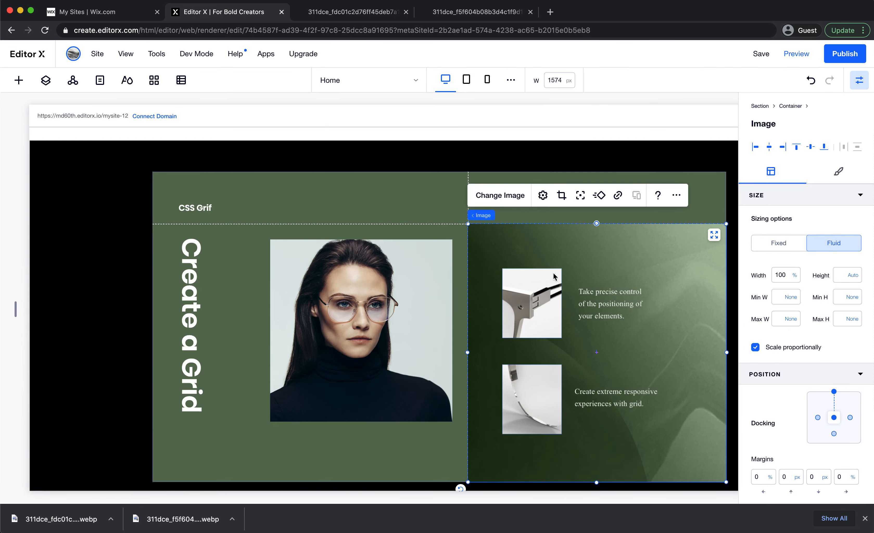
left_click(543, 197)
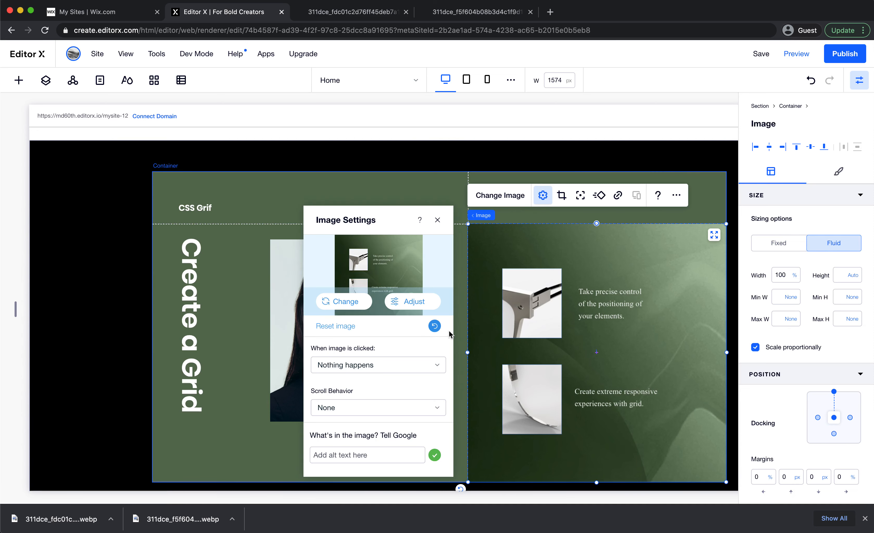
left_click(435, 327)
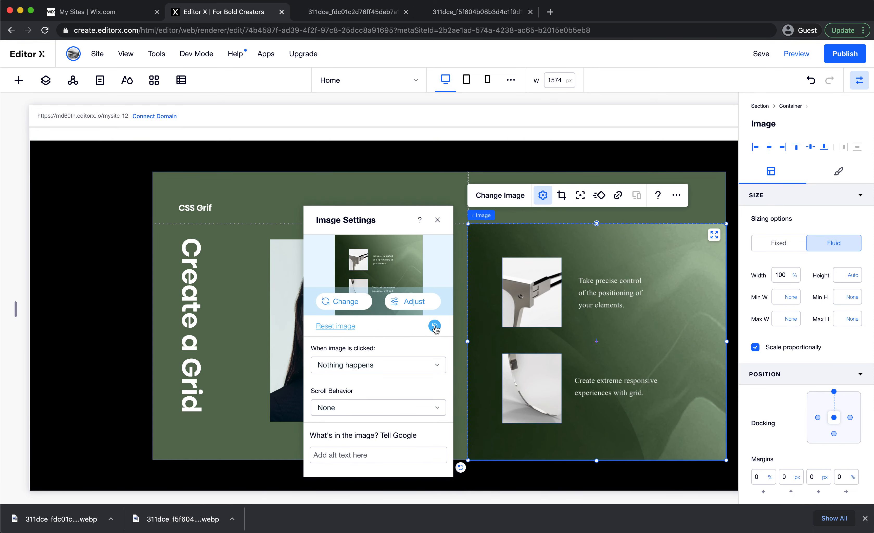
left_click(438, 220)
left_click(436, 253)
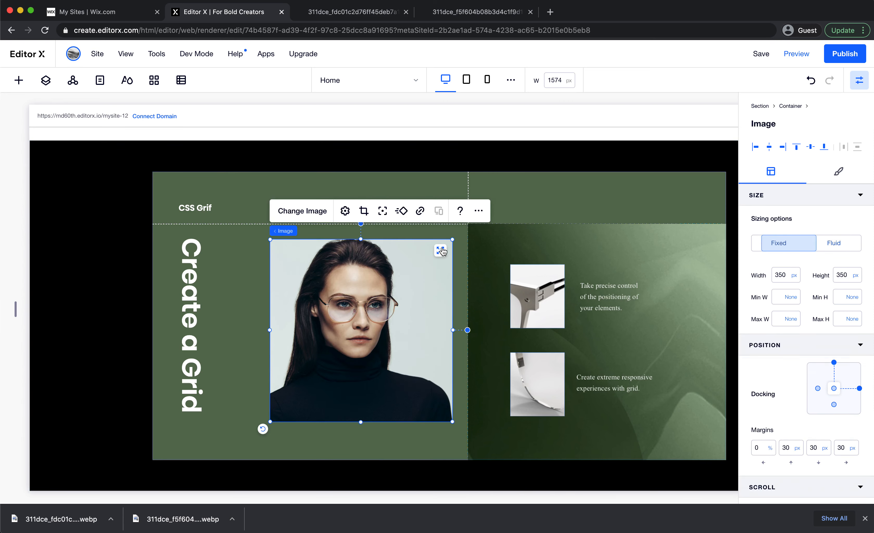
Reorder the container's layers so the green eyewear image sits beneath both dashed lines
left_click(590, 191)
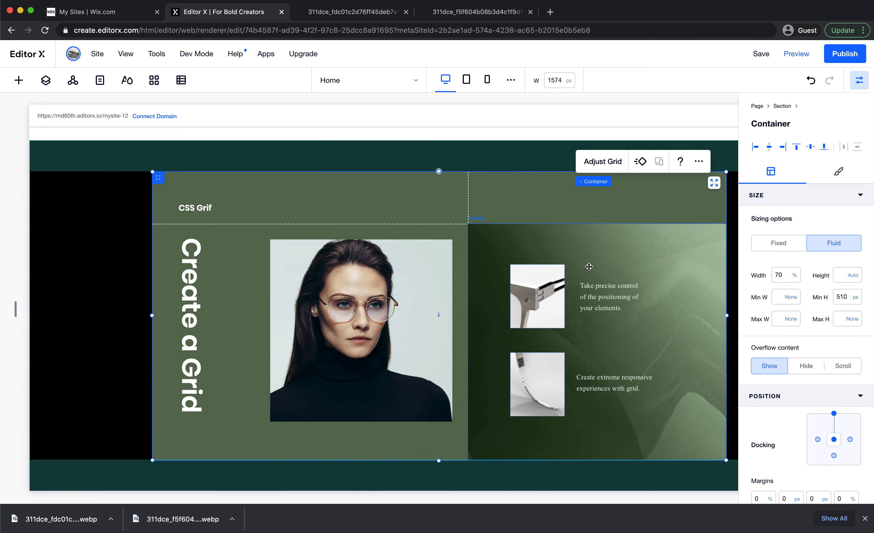
left_click(411, 200)
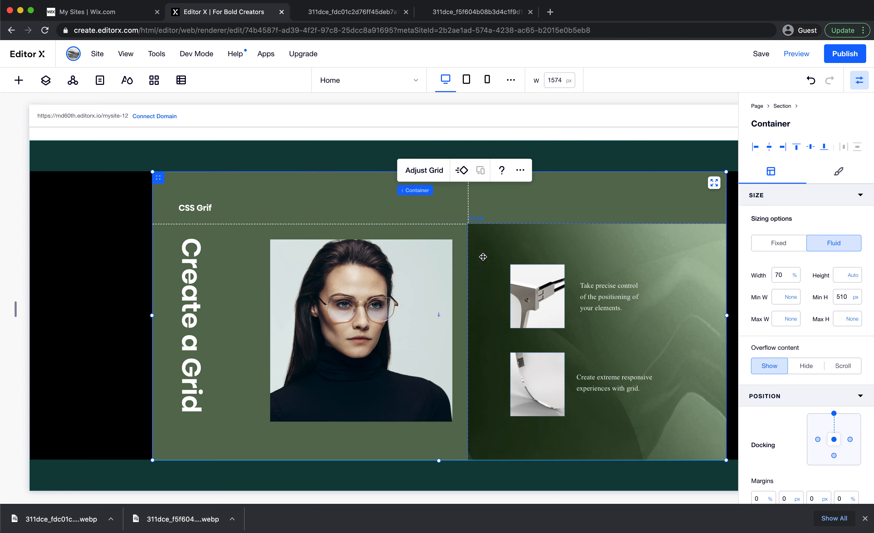
left_click(434, 224)
left_click(54, 81)
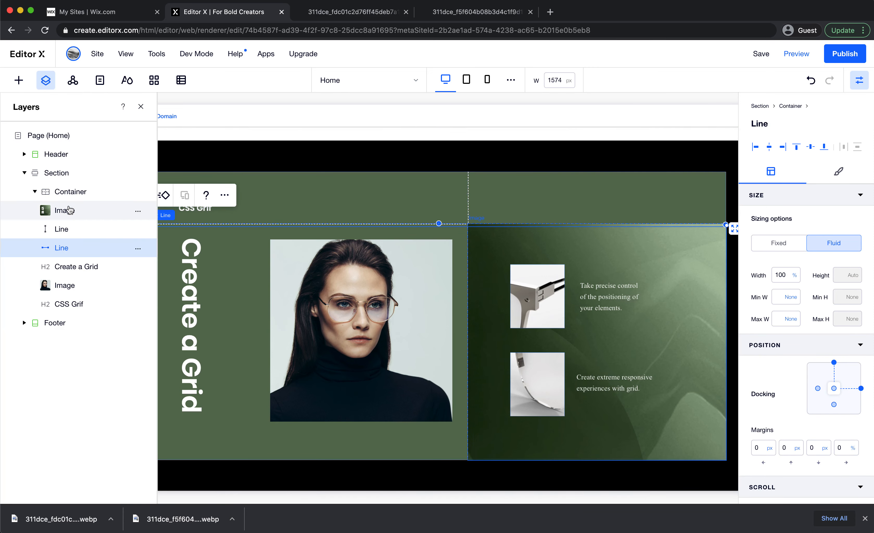
left_click_drag(75, 214, 76, 257)
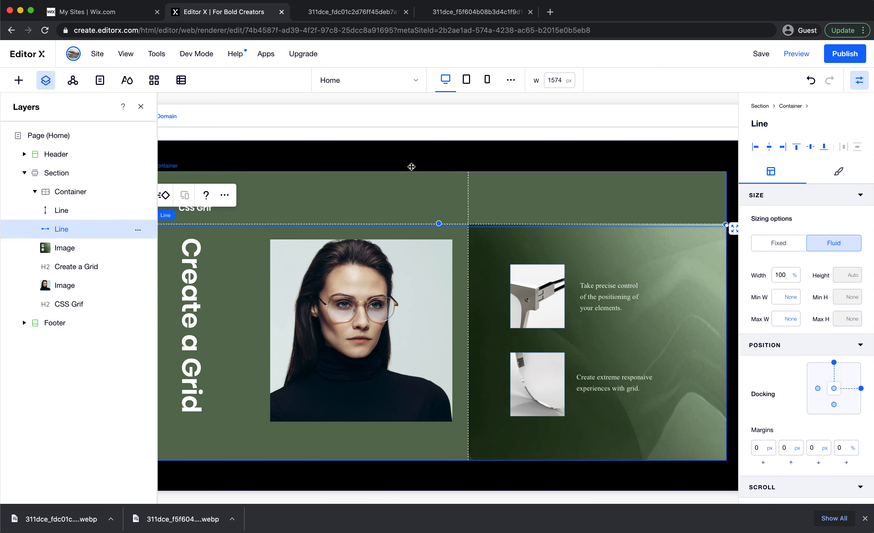
left_click(410, 166)
left_click(140, 107)
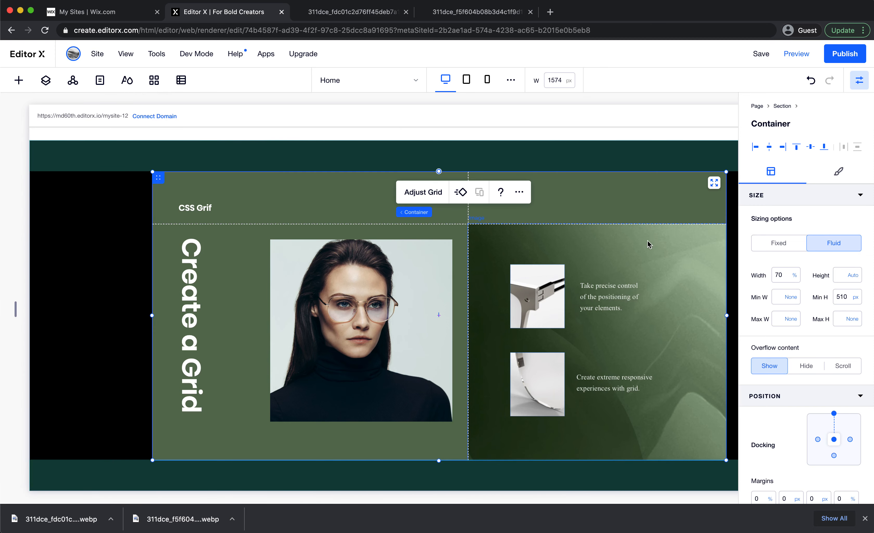
Close the two browser tabs showing the source images
left_click(360, 7)
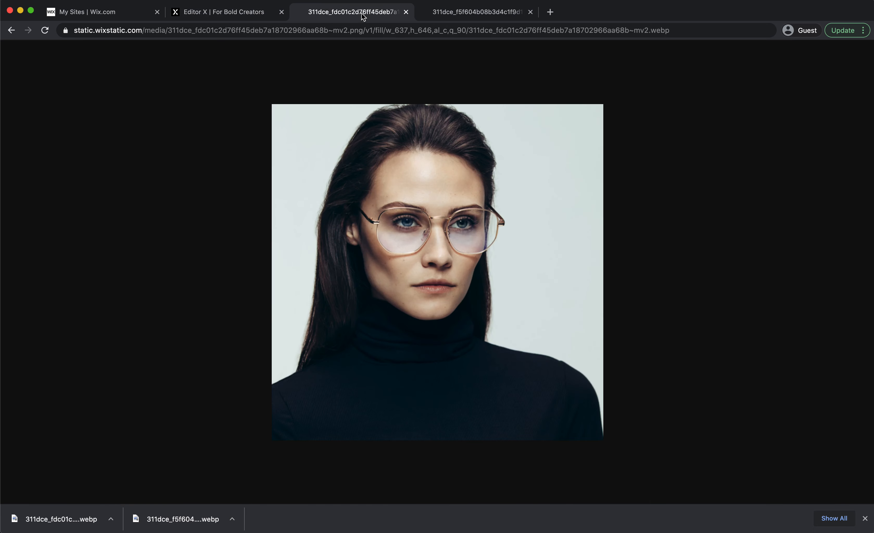
left_click(406, 13)
left_click(407, 13)
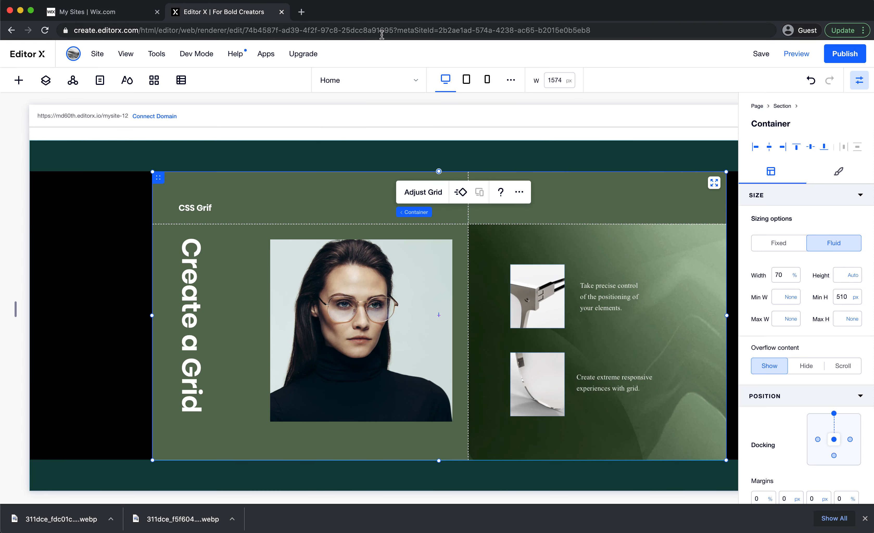
Search the web for "editor x academy" in a new browser tab and return to the search results
left_click(302, 13)
type("edi")
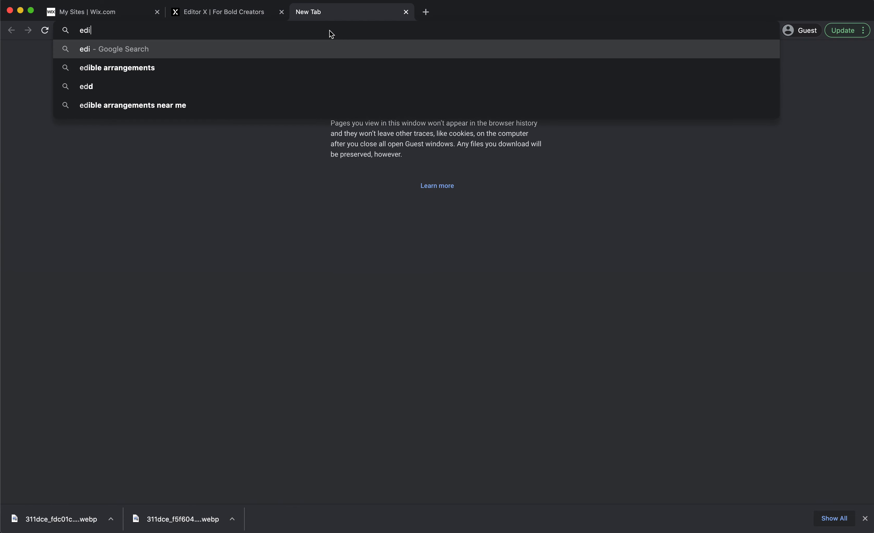
type("tor x aca")
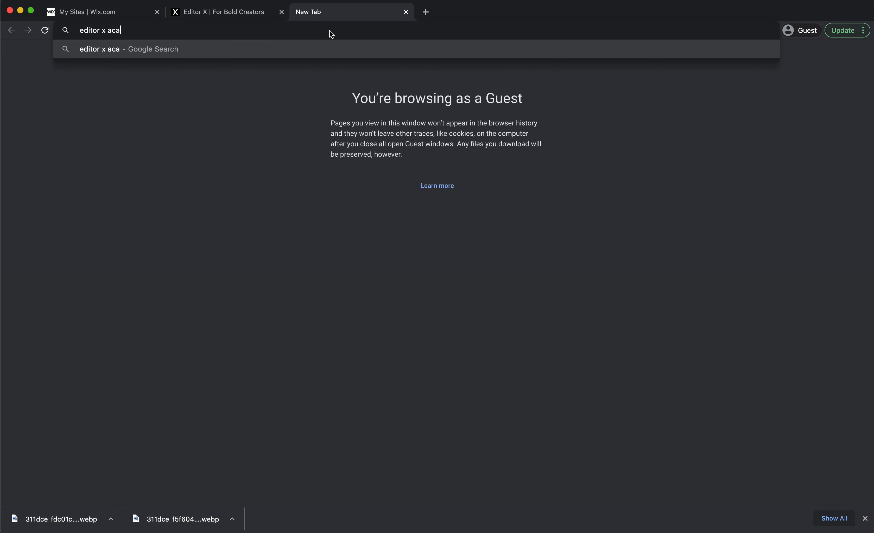
type("demy")
key("Return")
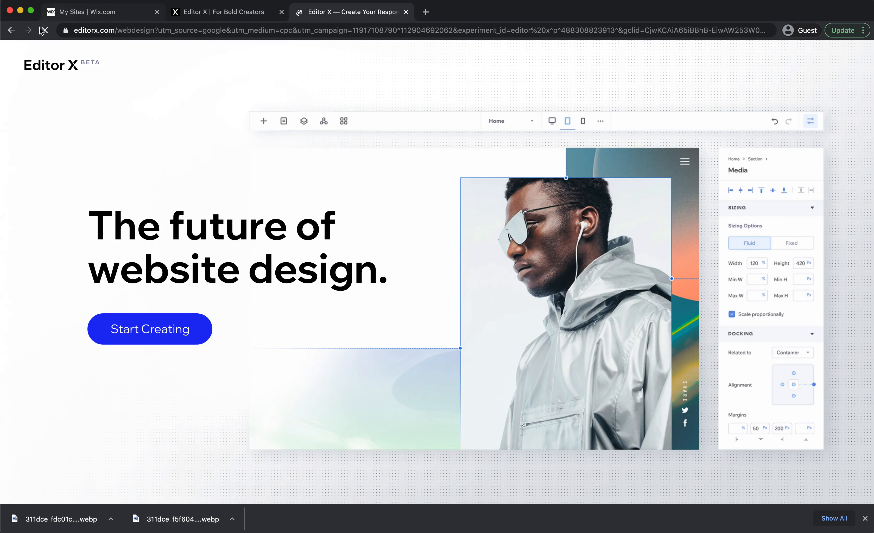
left_click(11, 31)
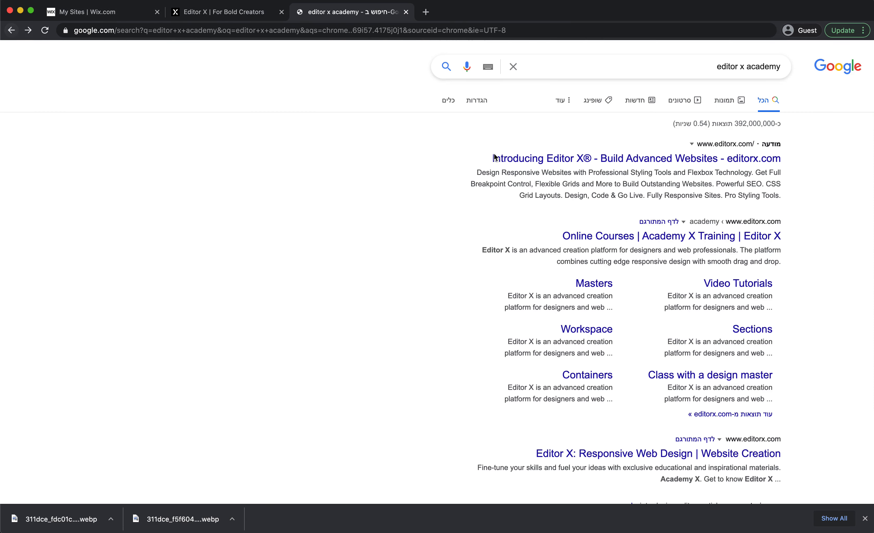
Open the Grid lesson on the Academy X site and bring its Create a Grid example into view
left_click(639, 243)
scroll(410, 252, "down", 5)
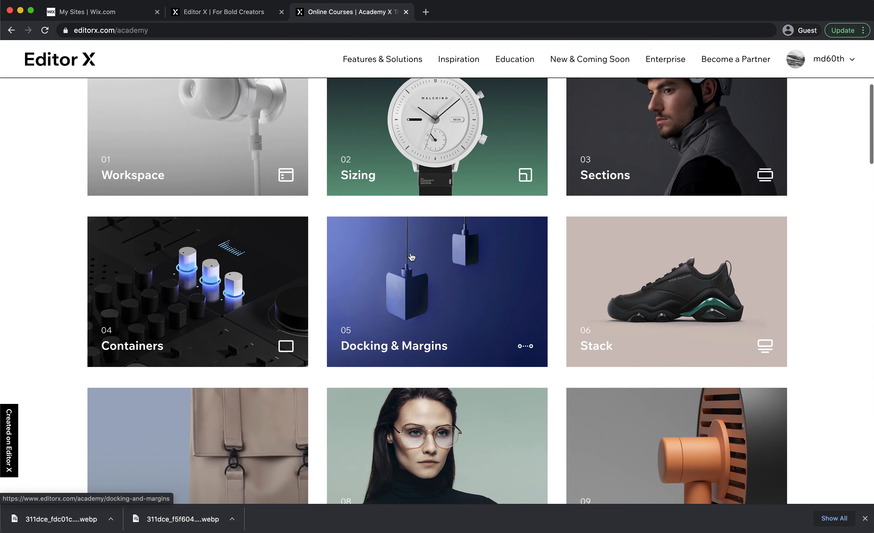
left_click(420, 432)
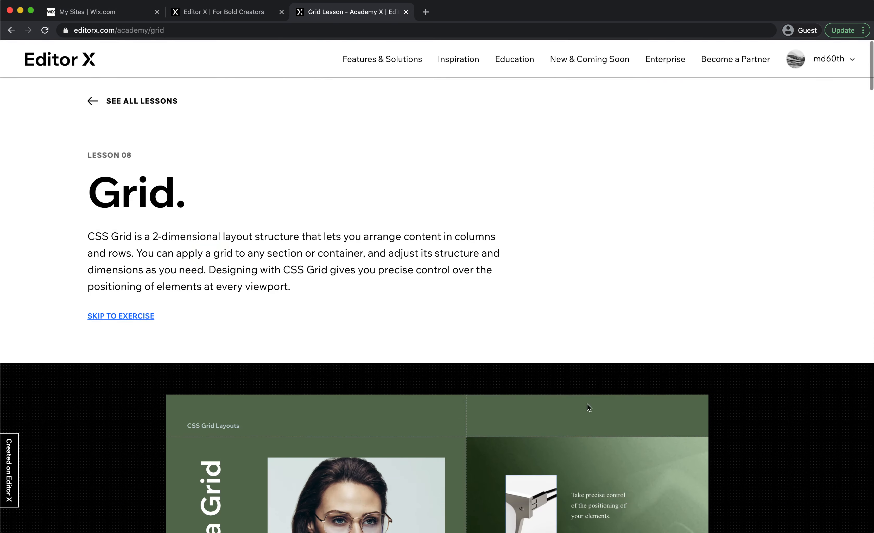
scroll(523, 363, "down", 8)
scroll(524, 362, "up", 3)
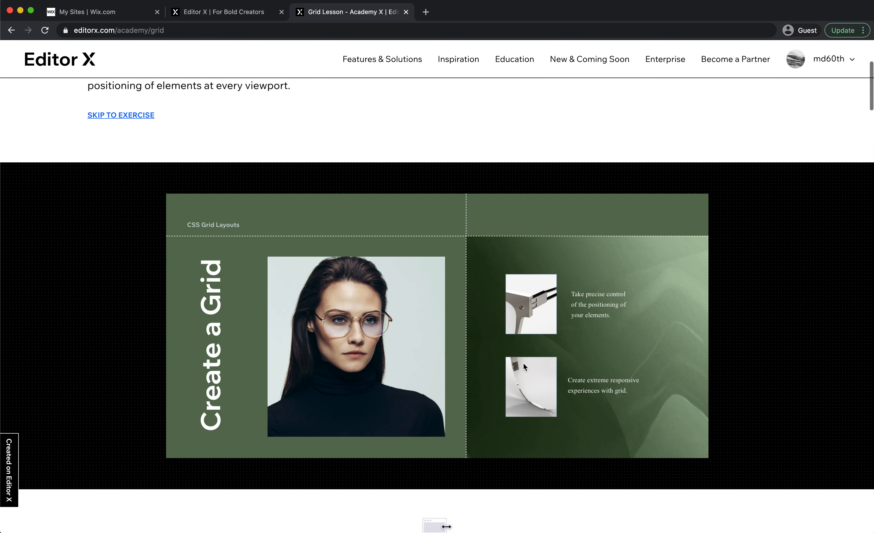
Compare the layout with the Grid Lesson example and reset the portrait image to its original proportions
left_click(257, 13)
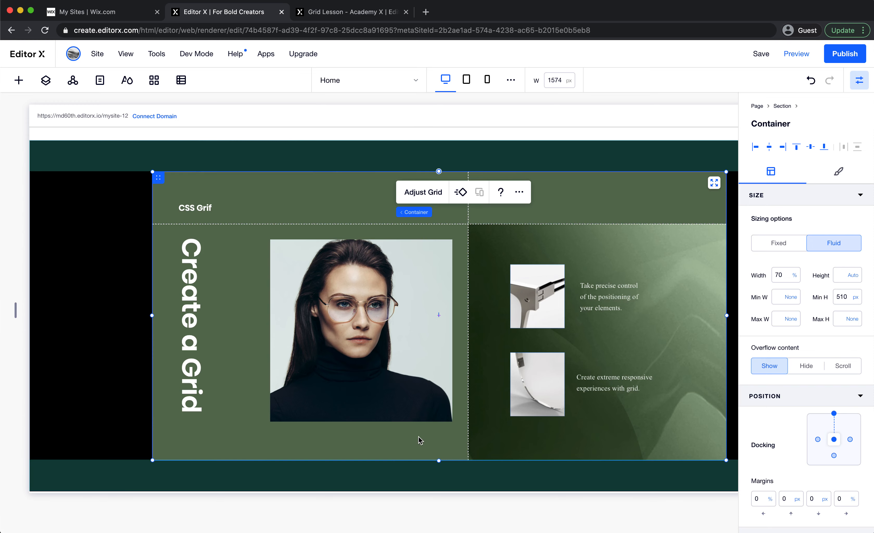
left_click(388, 407)
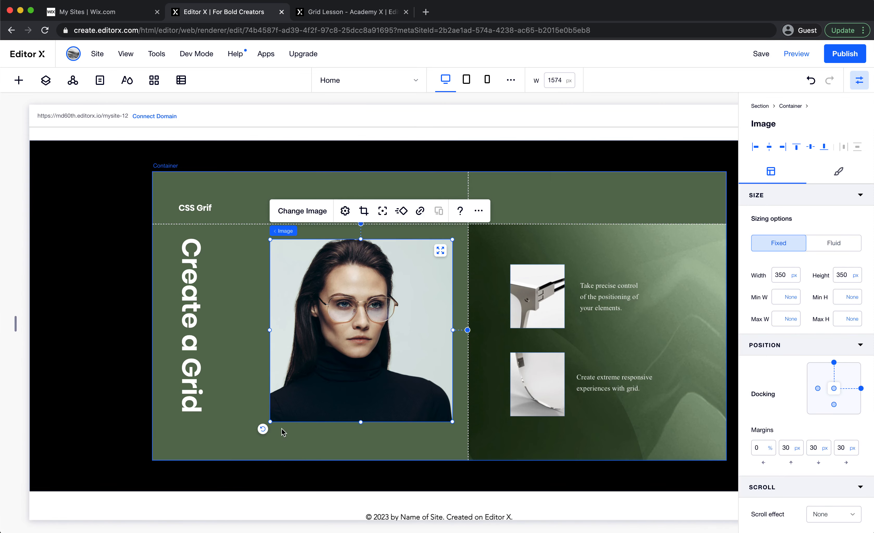
left_click(348, 13)
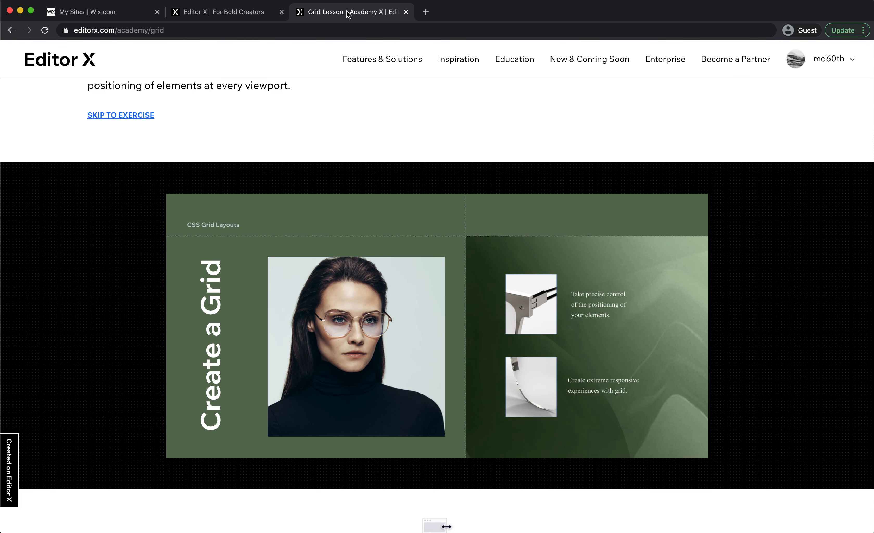
left_click(246, 16)
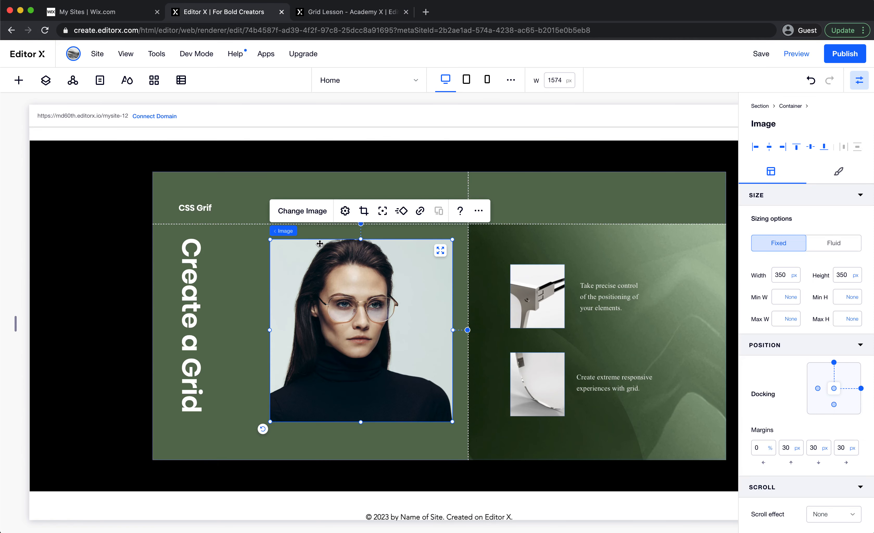
left_click(344, 211)
left_click(598, 355)
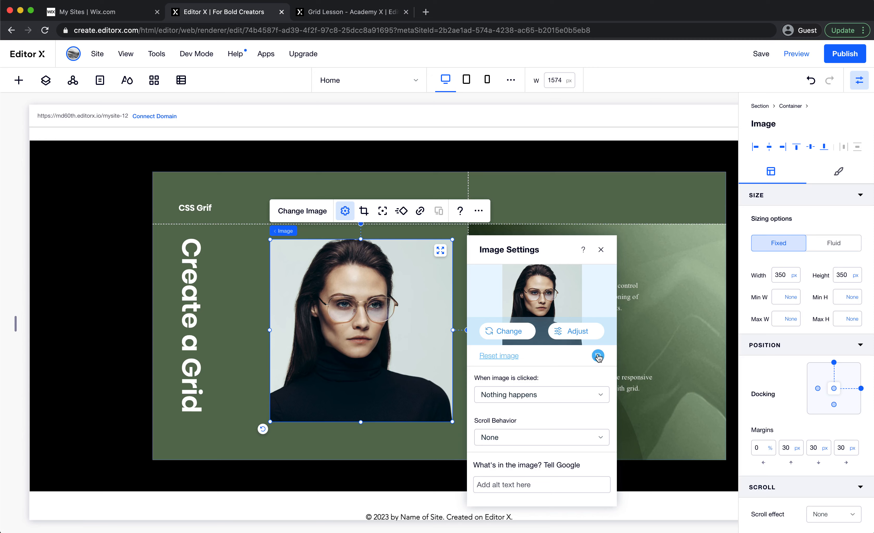
left_click(394, 314)
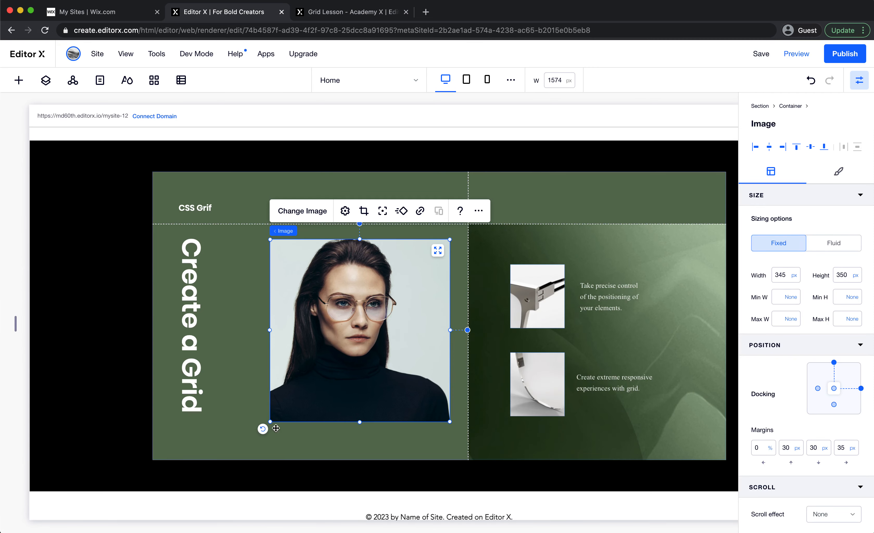
Enlarge the portrait image to about 385 × 391 px and switch its sizing to Fluid
left_click_drag(270, 424, 250, 444)
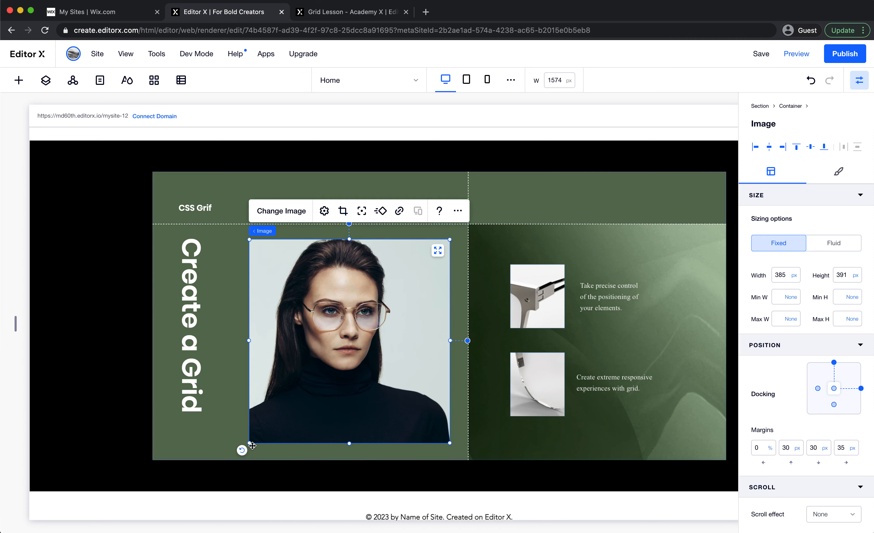
left_click(833, 244)
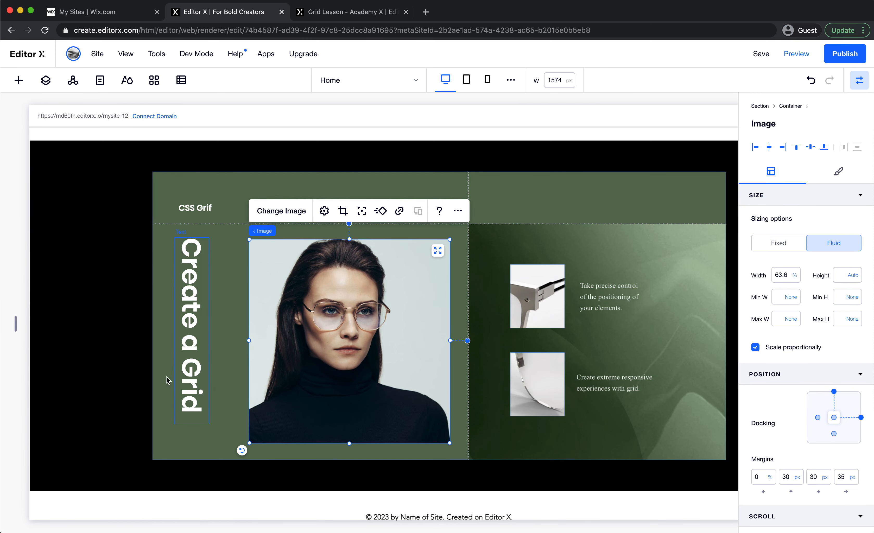
Narrow the canvas to 1176 px and set the green grid container's minimum height to None
left_click(112, 345)
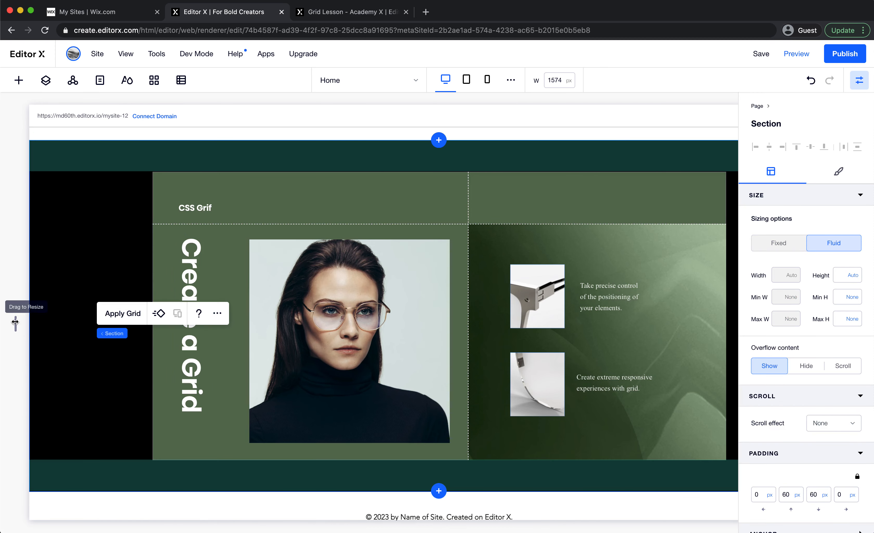
left_click_drag(18, 321, 119, 311)
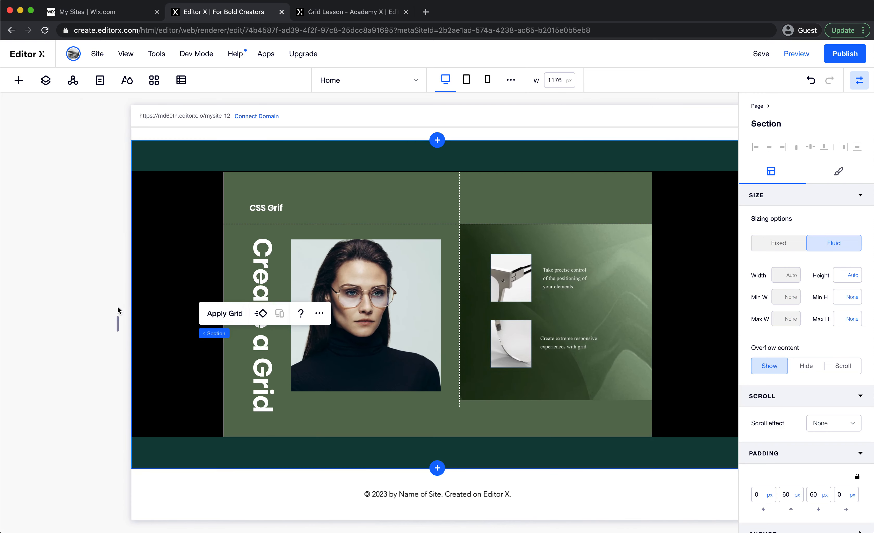
left_click(424, 389)
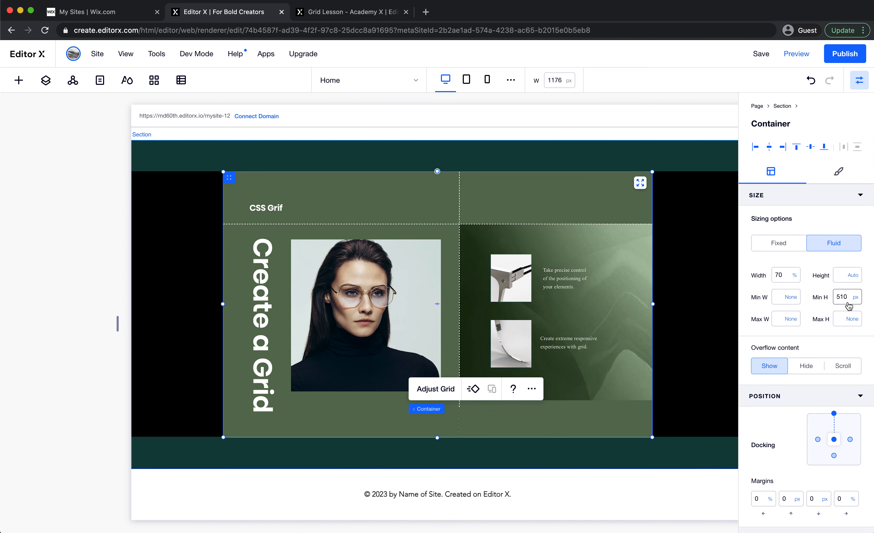
left_click(859, 302)
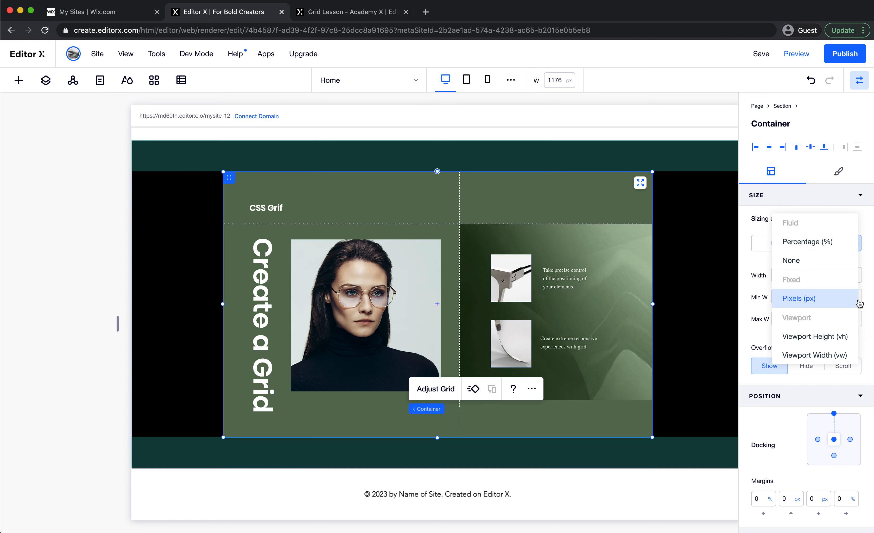
left_click(833, 264)
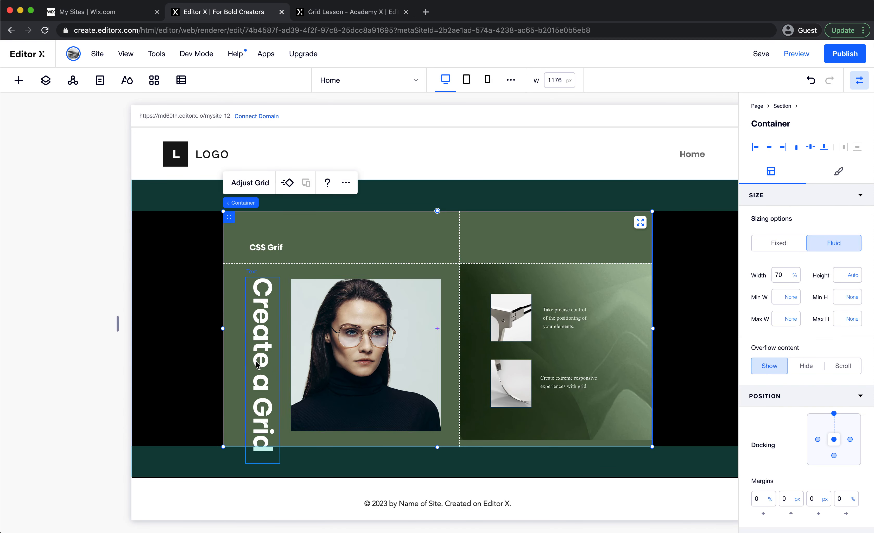
Compare the narrowed layout and vertical heading with the Grid Lesson example, and restore the default desktop canvas width
left_click(257, 365)
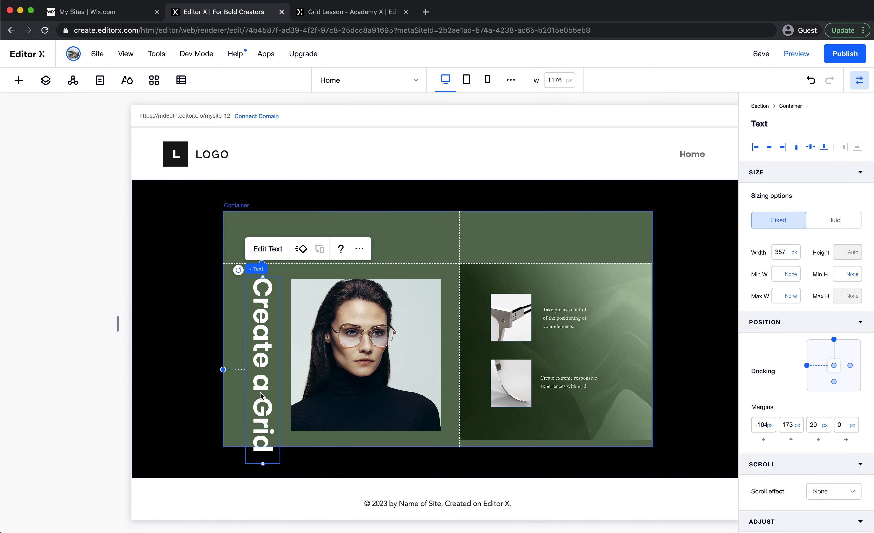
left_click(109, 374)
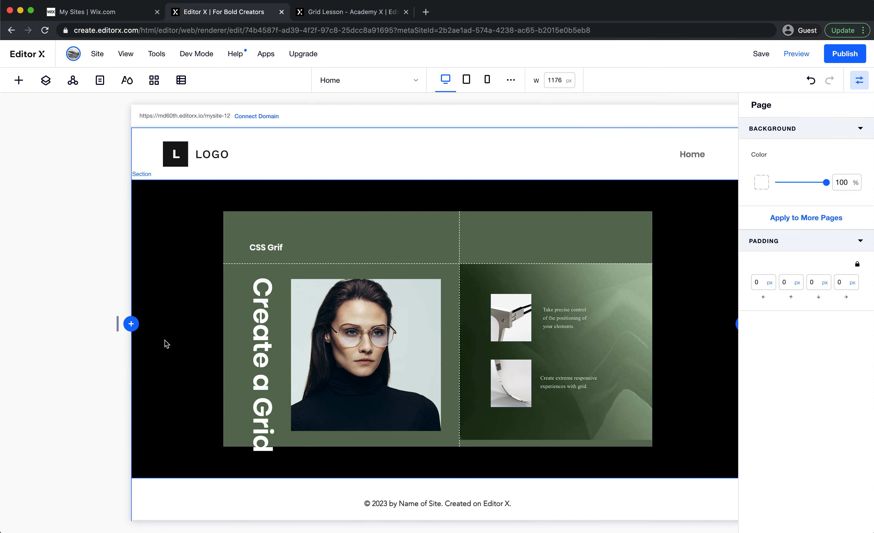
left_click(332, 12)
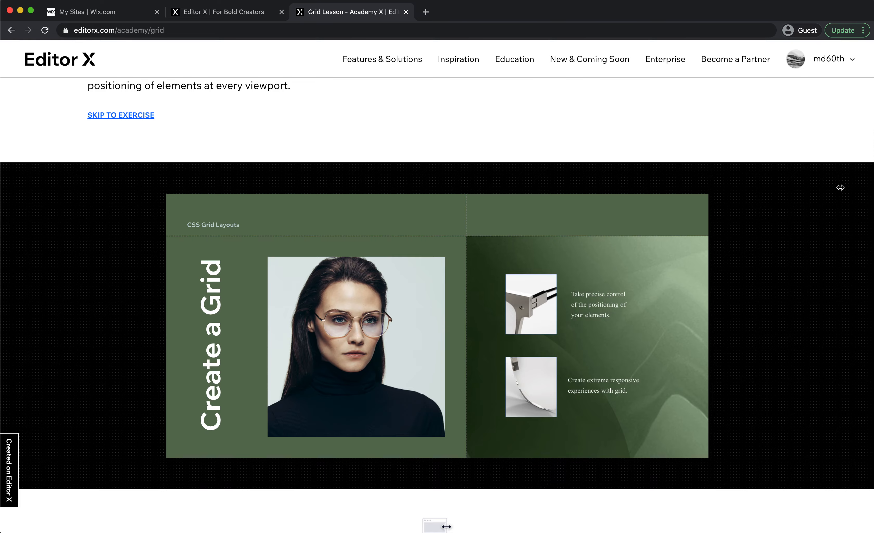
left_click_drag(841, 188, 873, 152)
left_click(247, 16)
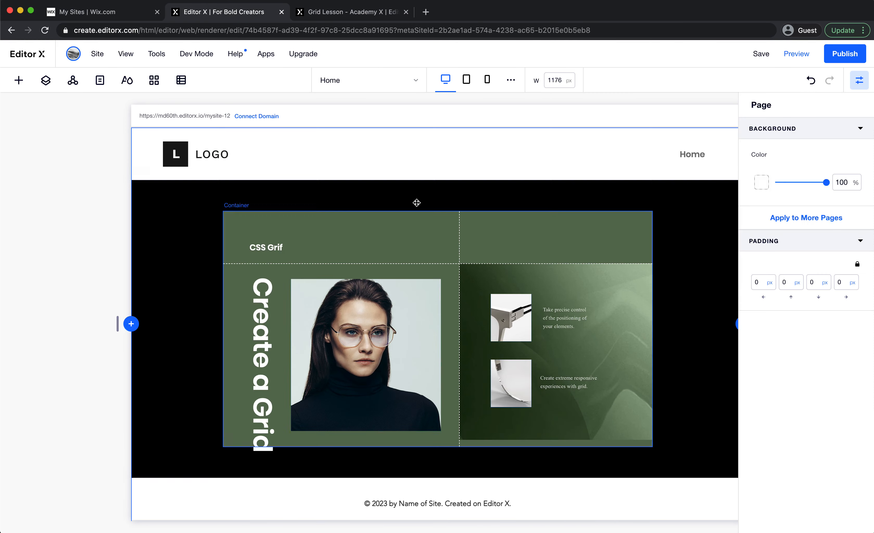
left_click(442, 80)
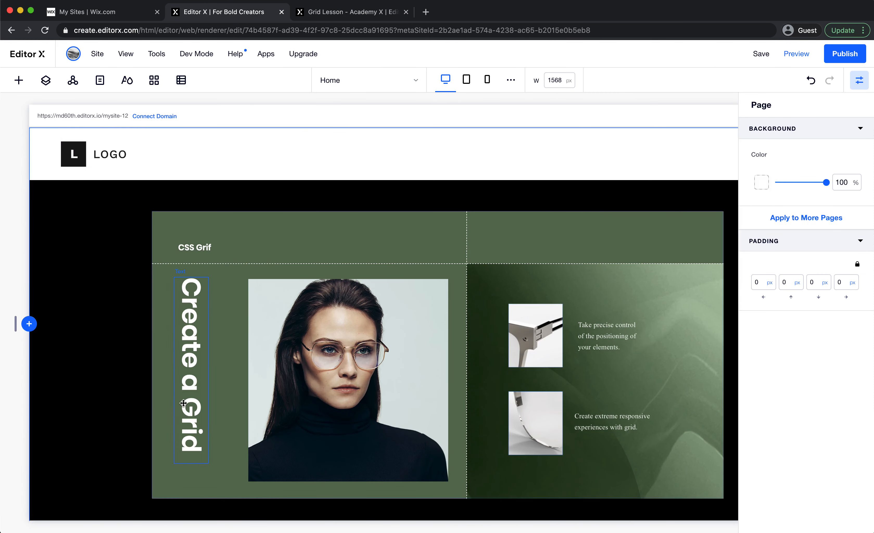
Enable text scaling for the vertical "Create a Grid" heading with a font size range of 30 to 50
left_click(187, 384)
double_click(187, 282)
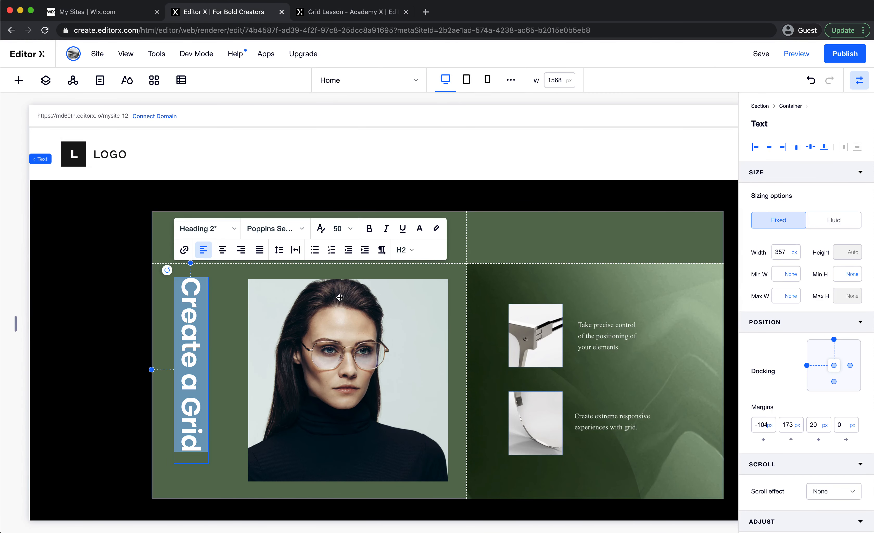
left_click(321, 228)
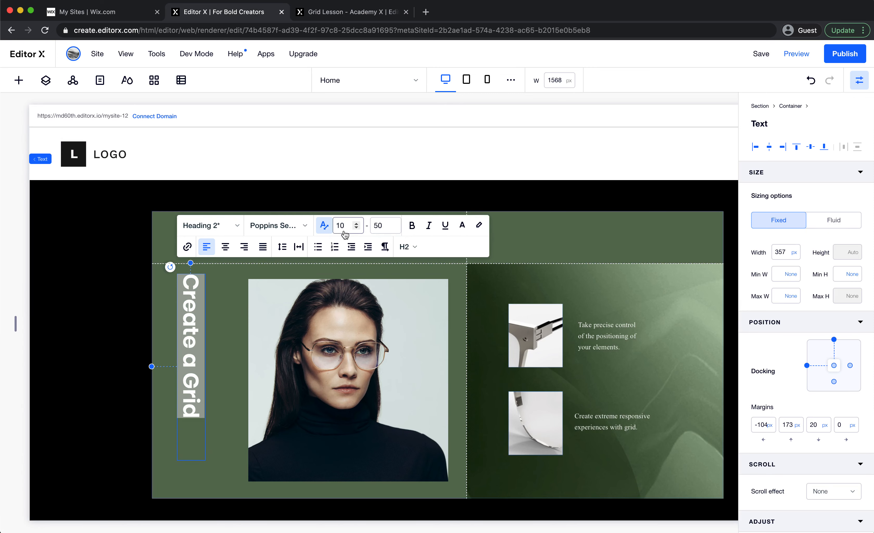
double_click(349, 228)
type("30")
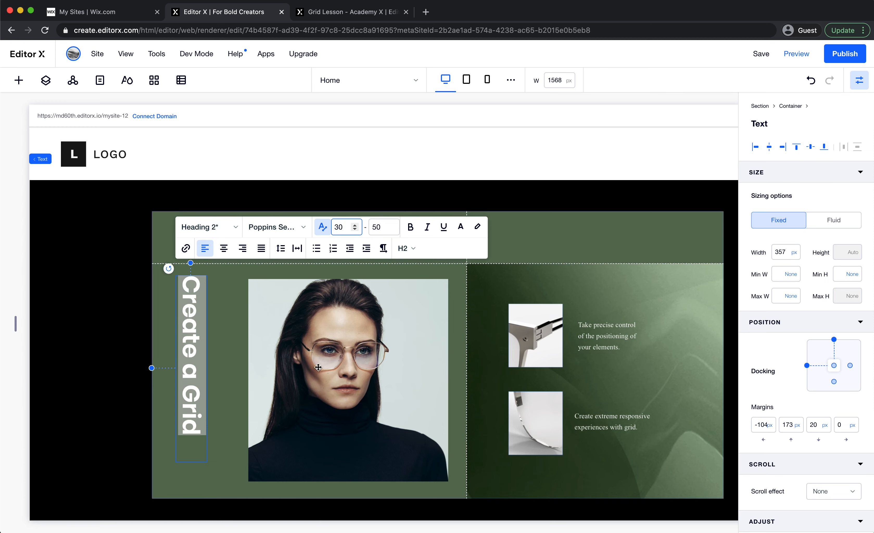
left_click(318, 387)
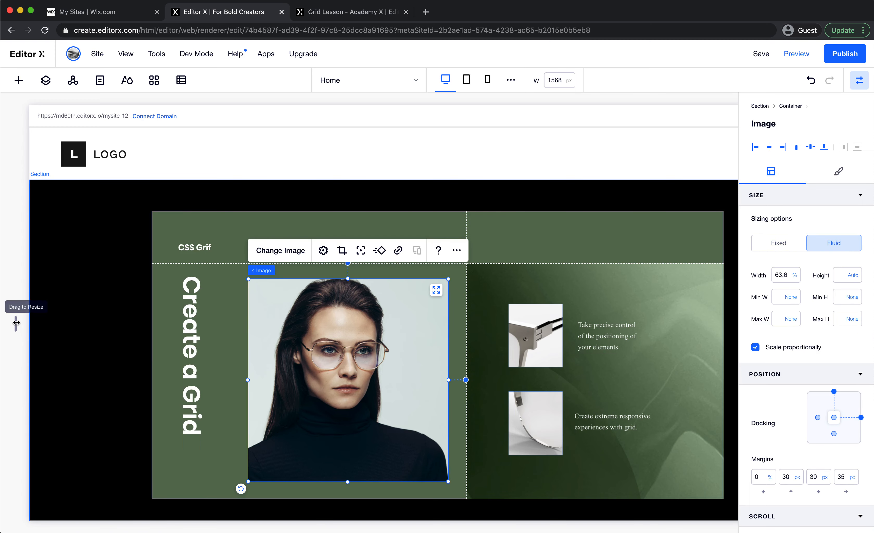
Narrow the canvas to 1468 px and switch the vertical heading's left, top and bottom margins from pixels to percentages
left_click_drag(16, 320, 42, 347)
left_click(220, 343)
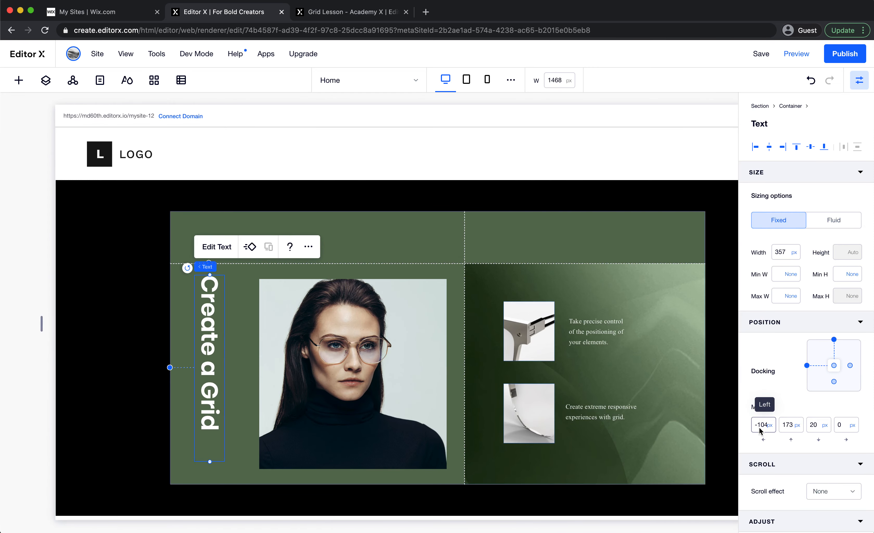
left_click(769, 430)
left_click(791, 392)
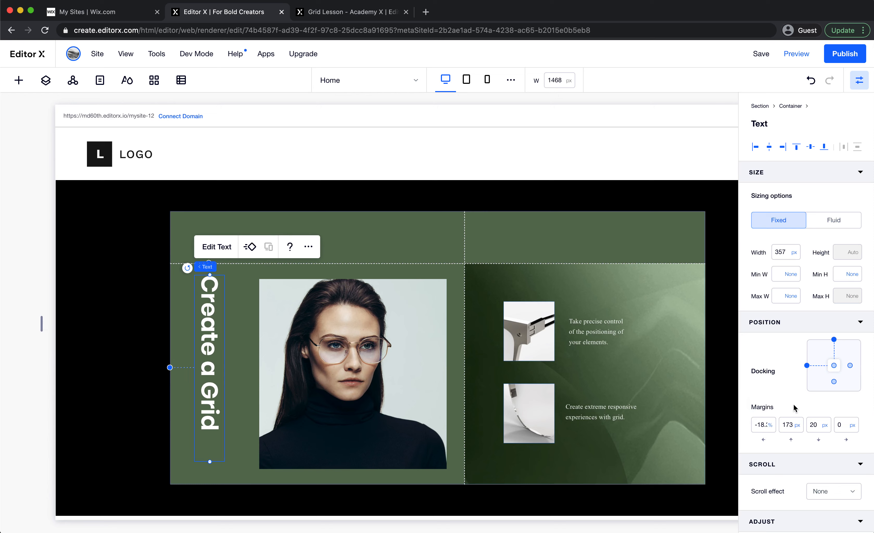
left_click(801, 428)
left_click(801, 426)
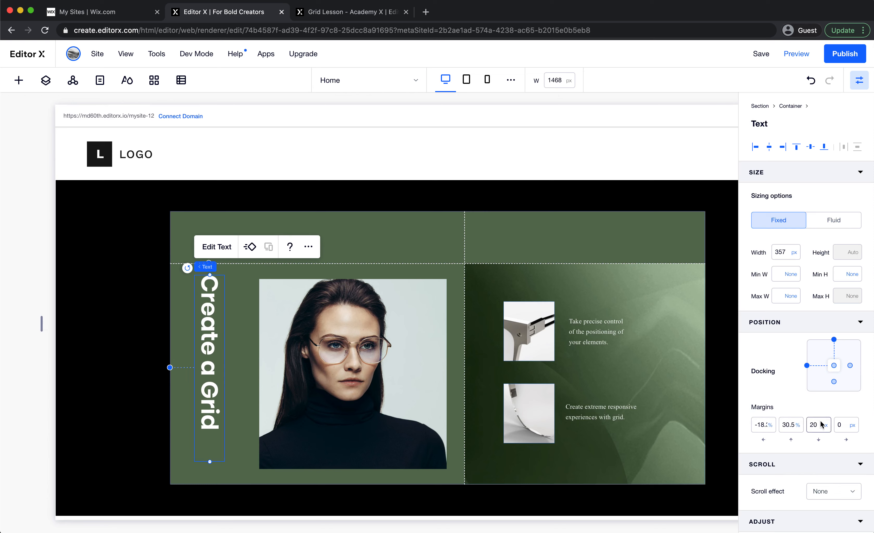
left_click(827, 429)
left_click(815, 391)
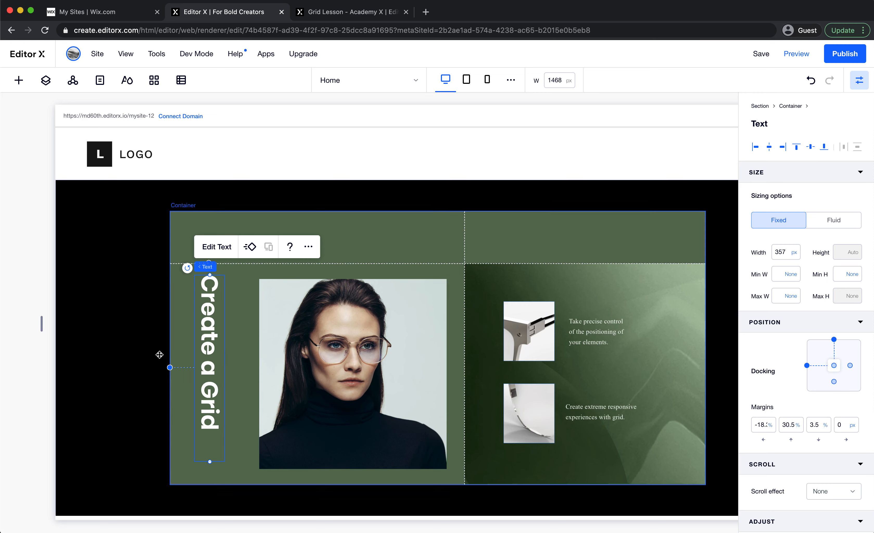
Dock the vertical heading to the vertical middle with top and bottom margins of 0%, and center-align its text
left_click_drag(41, 327, 22, 325)
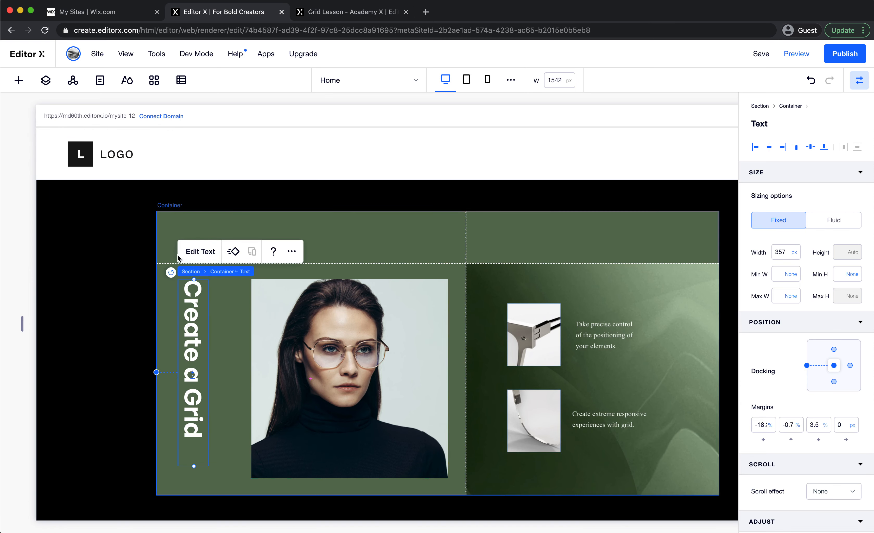
left_click(198, 252)
left_click(230, 255)
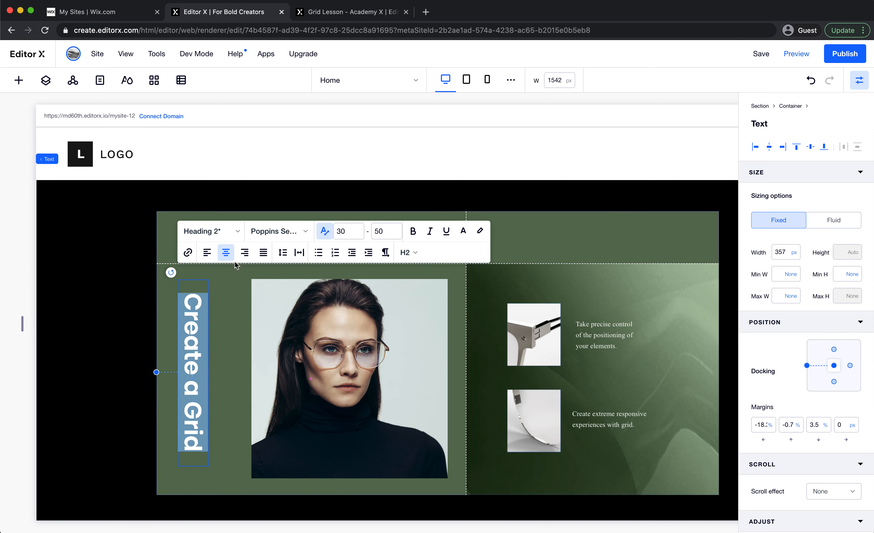
left_click(785, 427)
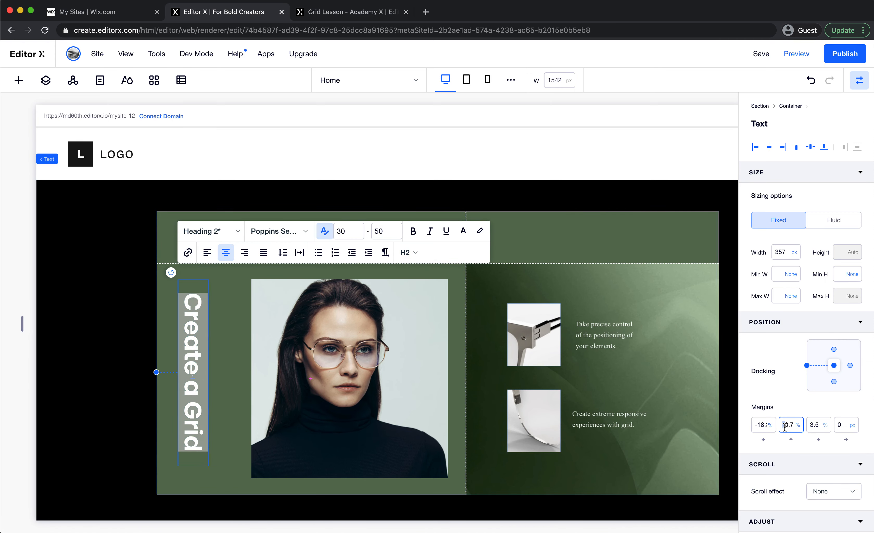
type("0")
key("Tab")
type("0")
key("Tab")
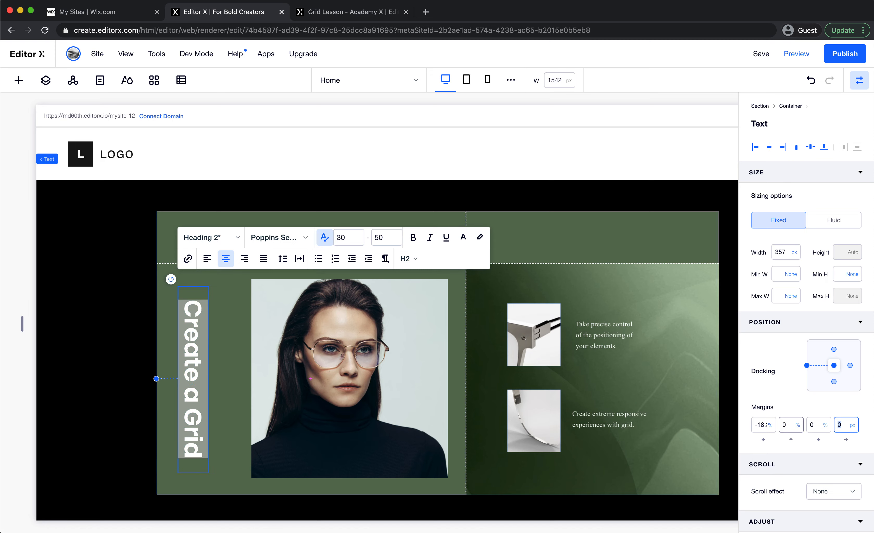
Check the vertical heading against the portrait at a 1064 px canvas width and return to the default desktop width
left_click(481, 385)
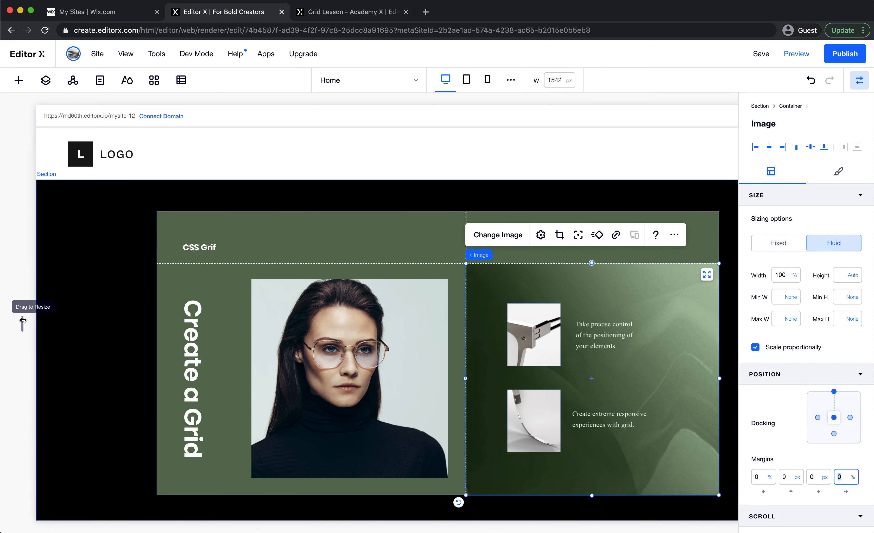
left_click_drag(22, 322, 148, 323)
left_click(298, 345)
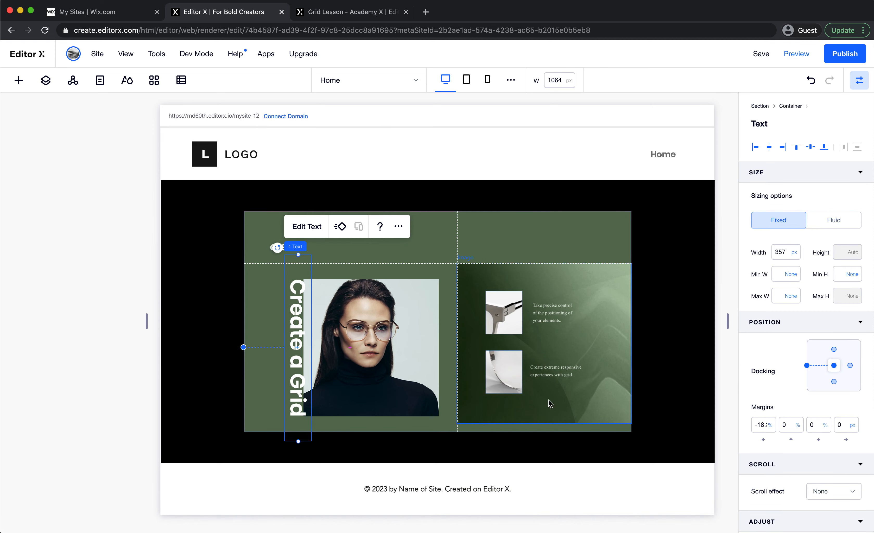
left_click(558, 84)
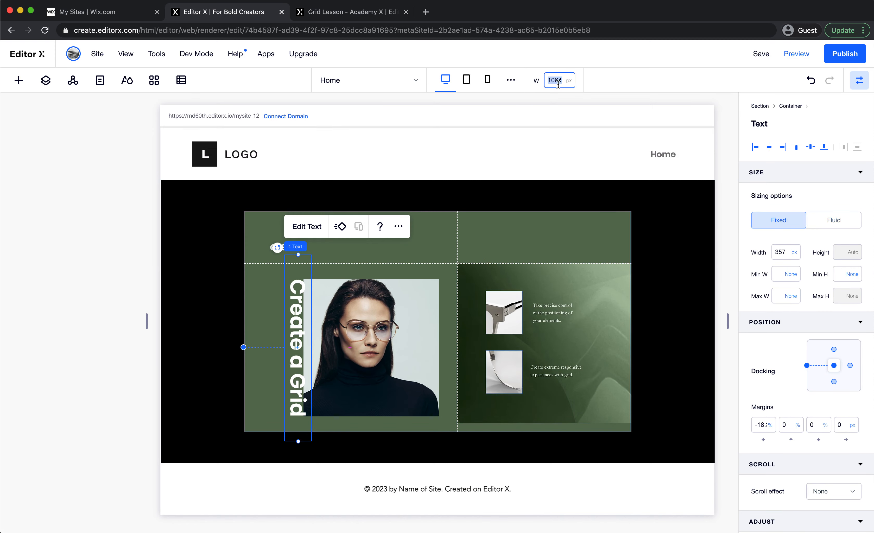
left_click(456, 84)
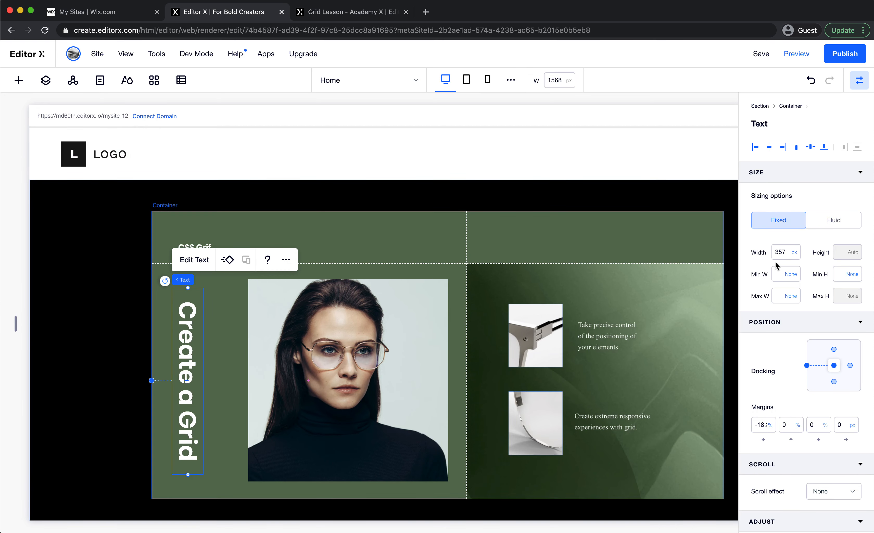
Switch the vertical heading's sizing to Fluid and set its minimum scaled font size to 20 with the canvas at 1218 px
left_click(828, 220)
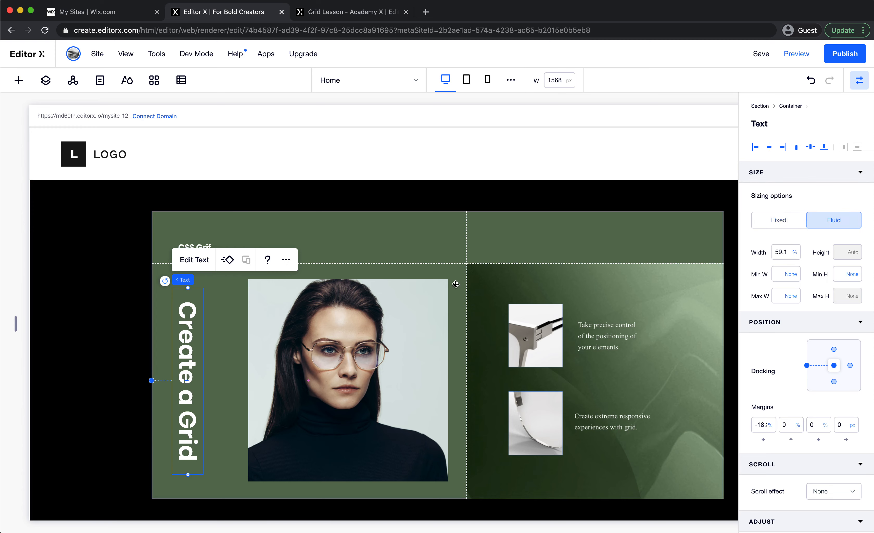
left_click_drag(17, 323, 106, 330)
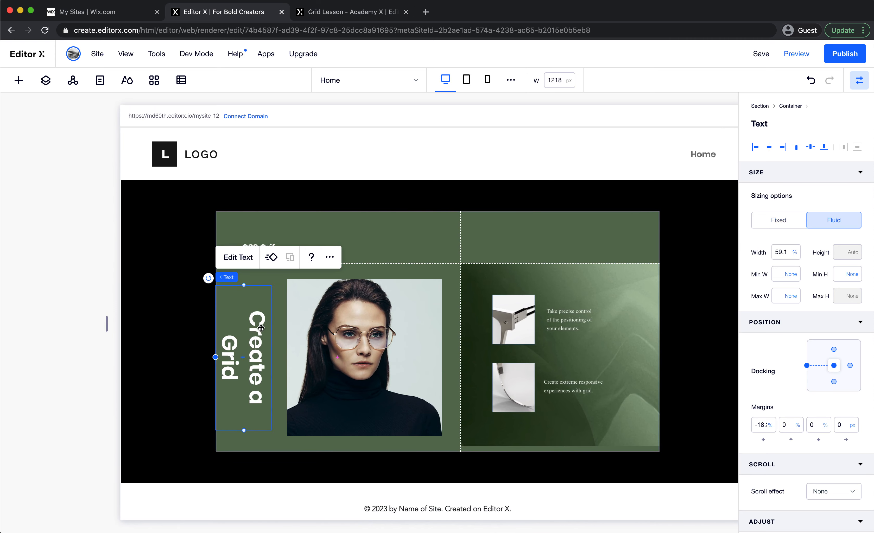
left_click(233, 255)
double_click(381, 237)
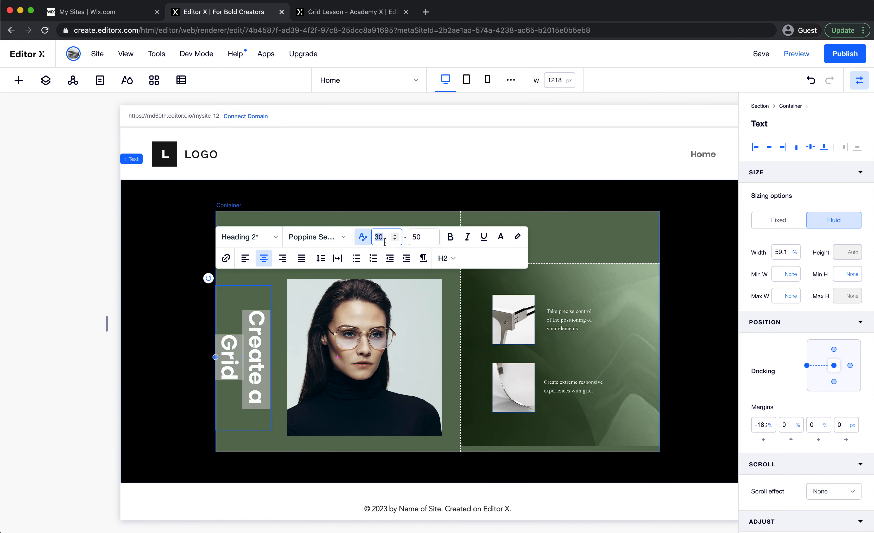
type("20")
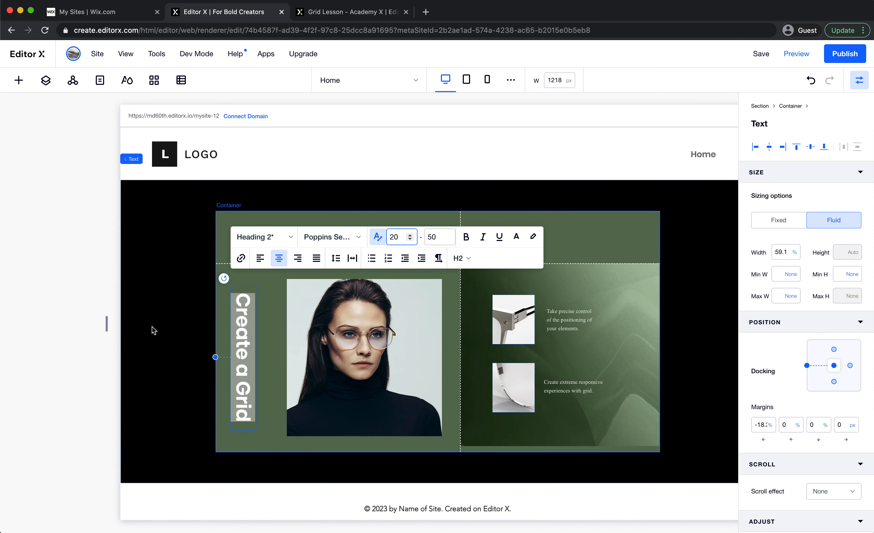
Check the heading's scaling at a 1001 px canvas width and return to the default desktop width
left_click_drag(107, 322, 170, 322)
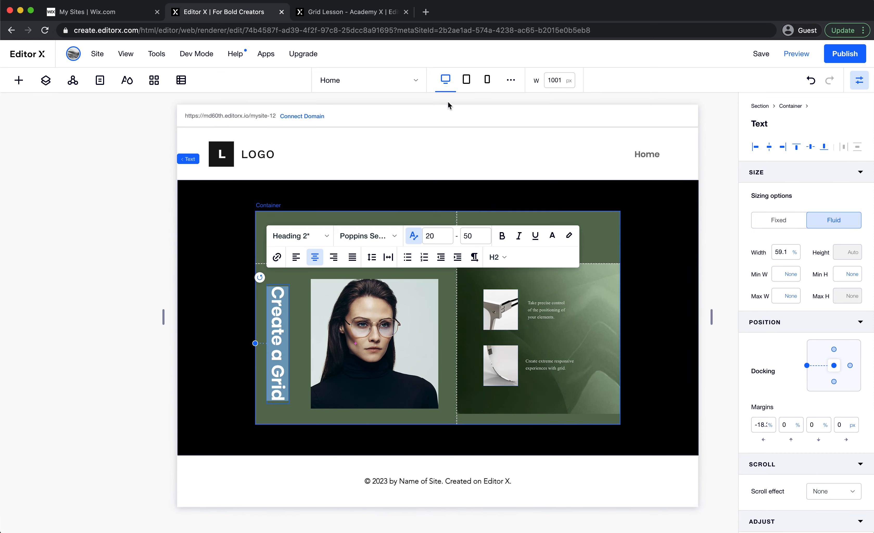
left_click(446, 83)
left_click(252, 308)
left_click(203, 258)
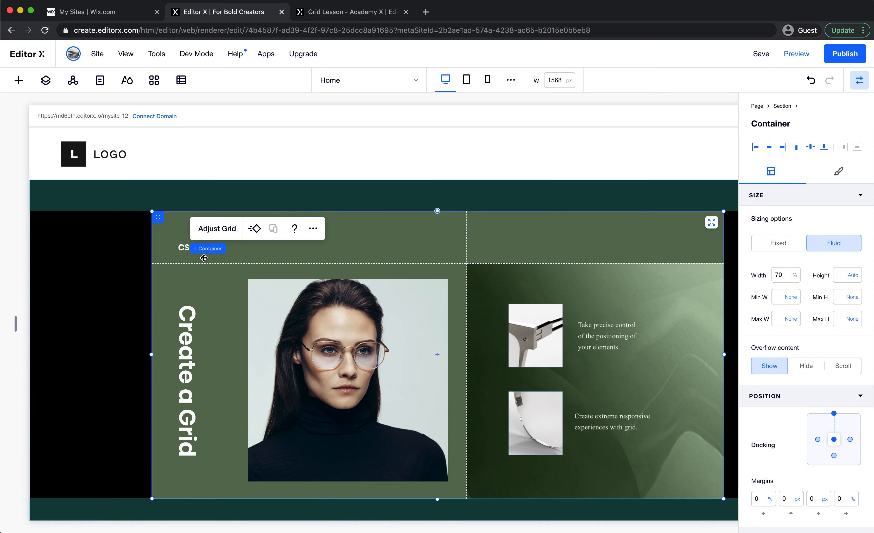
Dock the CSS Grif heading to the right edge too, set its right margin to 0%, and switch its other margins to percentages
left_click(184, 249)
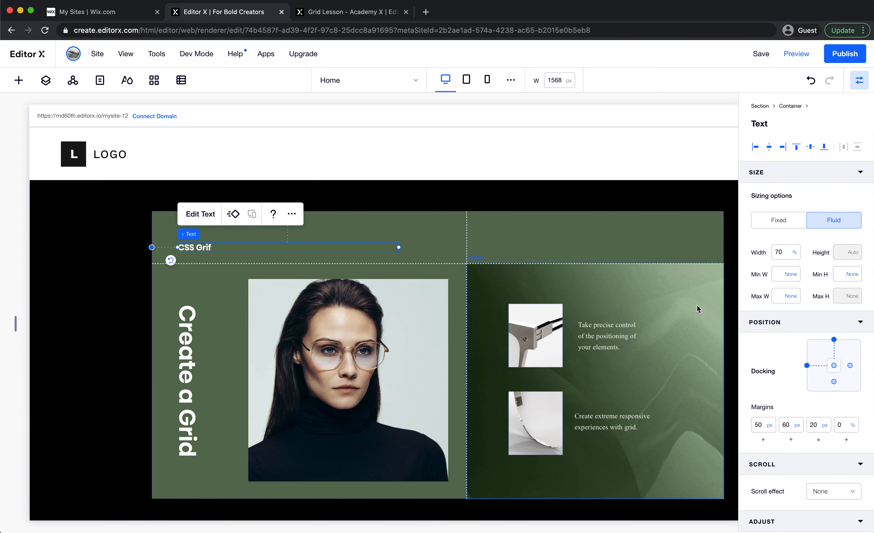
left_click(851, 366)
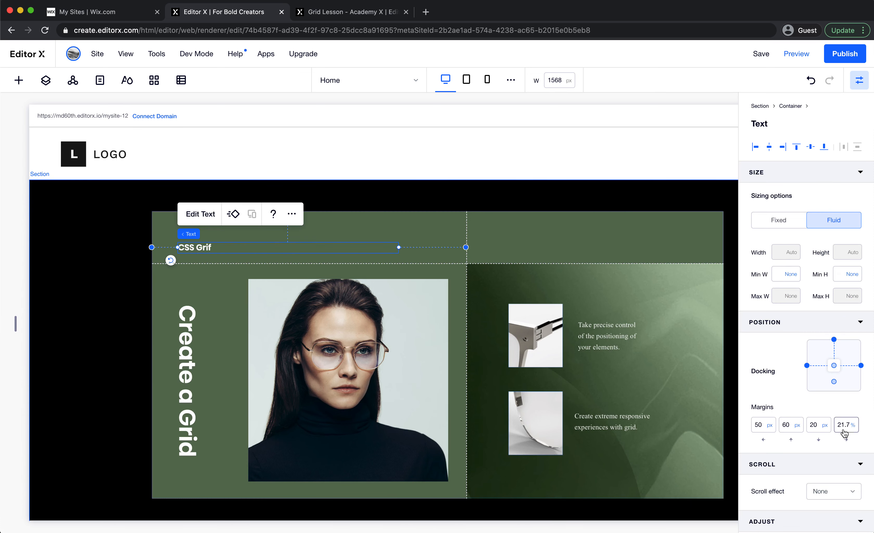
left_click(844, 430)
left_click(770, 429)
left_click(794, 394)
left_click(797, 431)
left_click(813, 393)
left_click(821, 426)
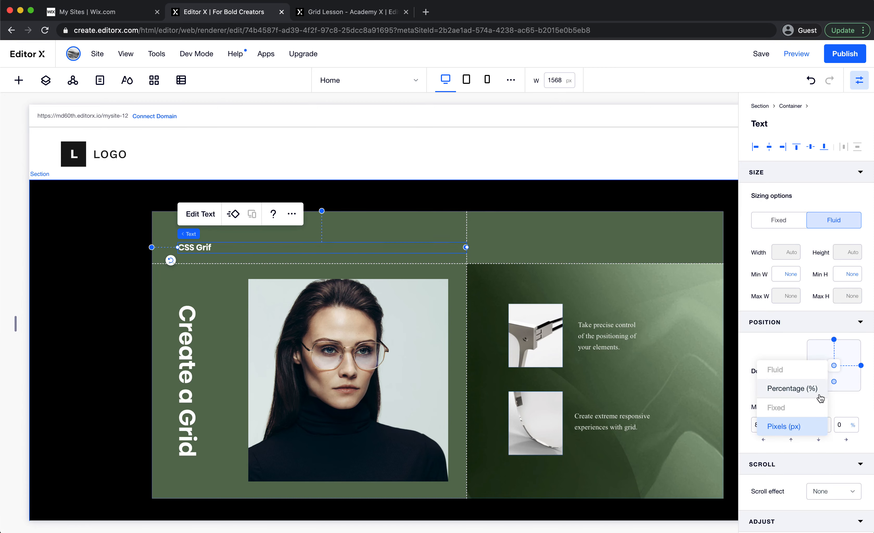
left_click(768, 394)
Check how the container, vertical heading and portrait scale at a 1001 px canvas width
left_click(203, 341)
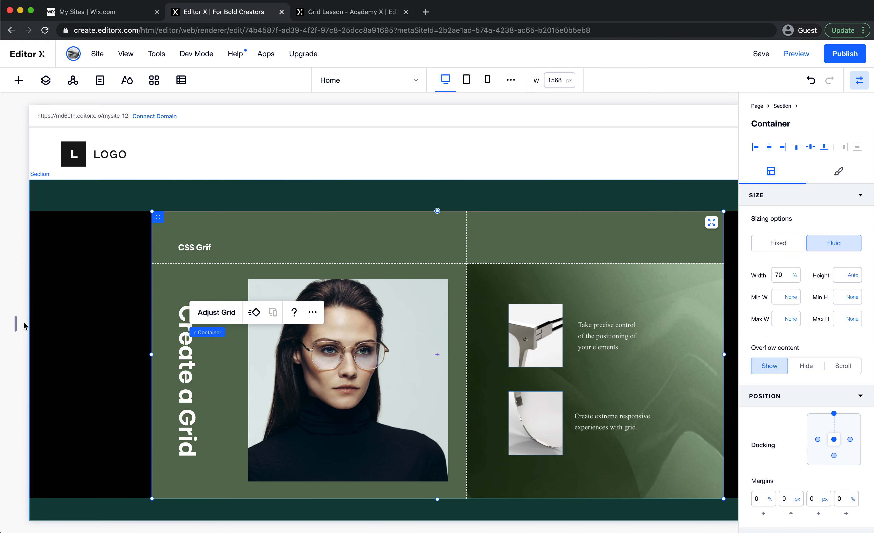
left_click_drag(15, 323, 169, 340)
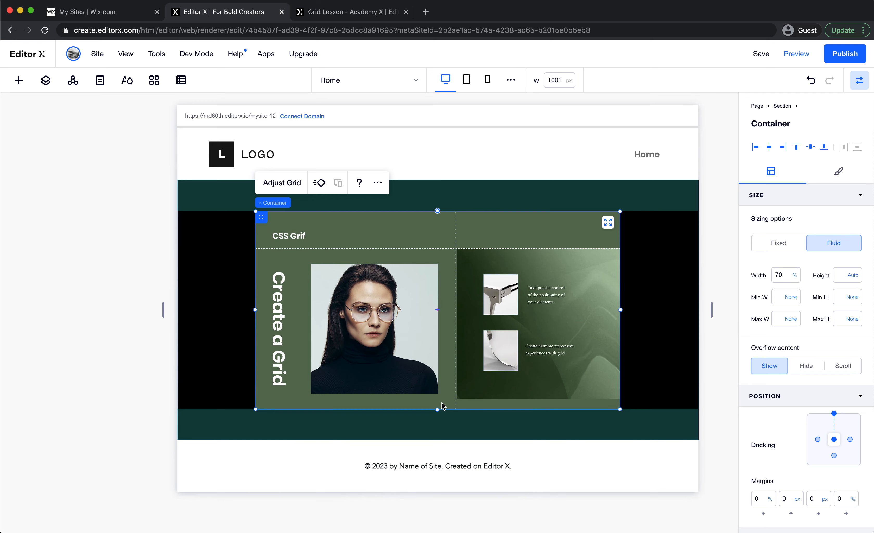
left_click(276, 364)
left_click(341, 369)
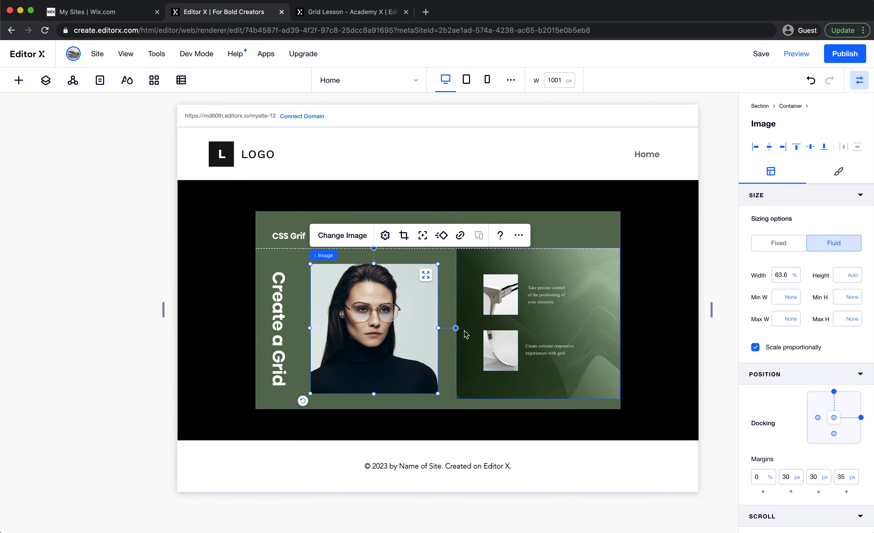
Set the container grid's second row height to Max Content and return to the default desktop width
left_click(355, 235)
left_click(293, 188)
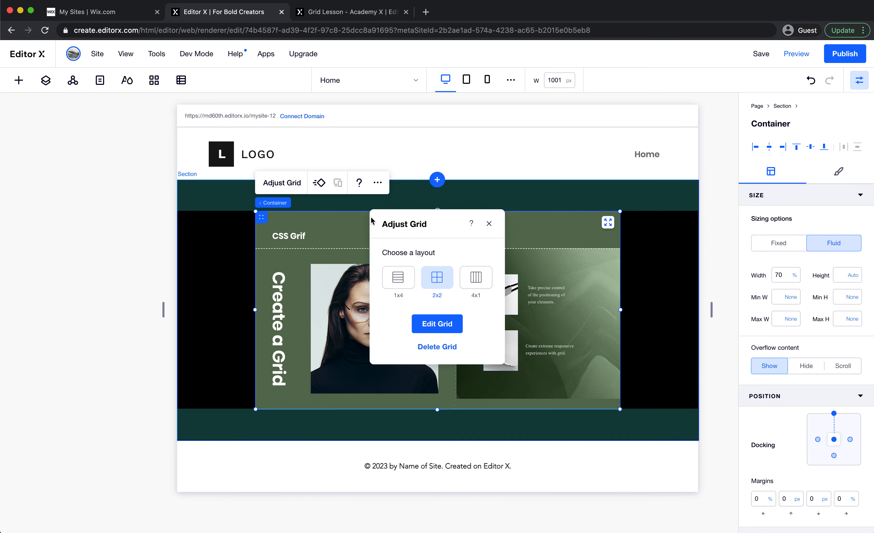
left_click(438, 324)
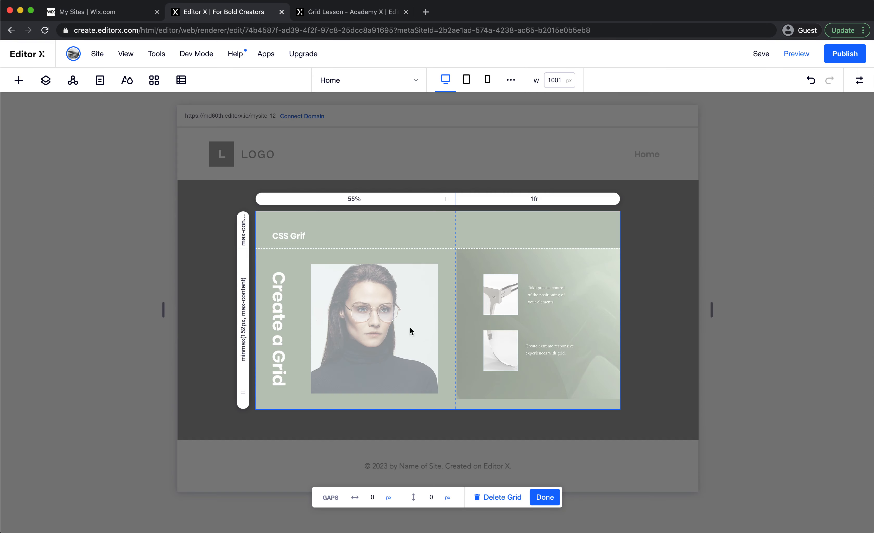
left_click(245, 316)
left_click(354, 350)
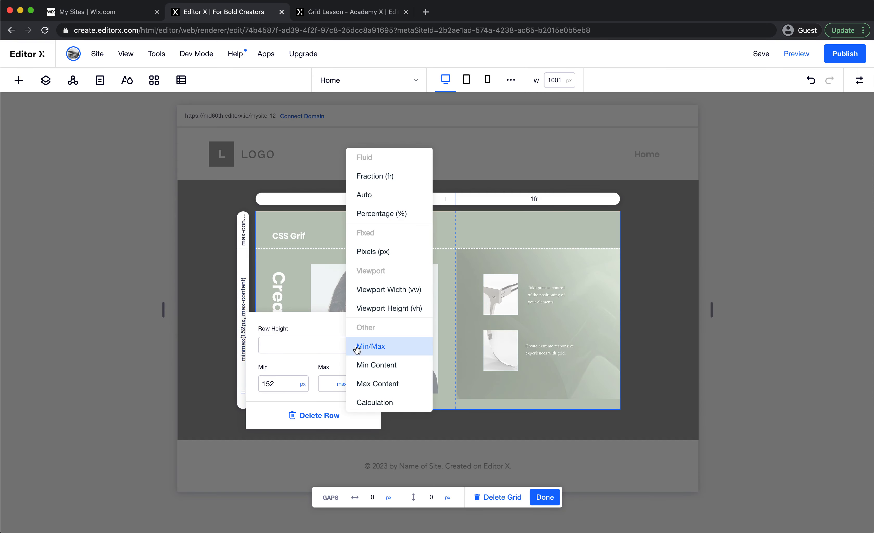
left_click(378, 384)
left_click(463, 388)
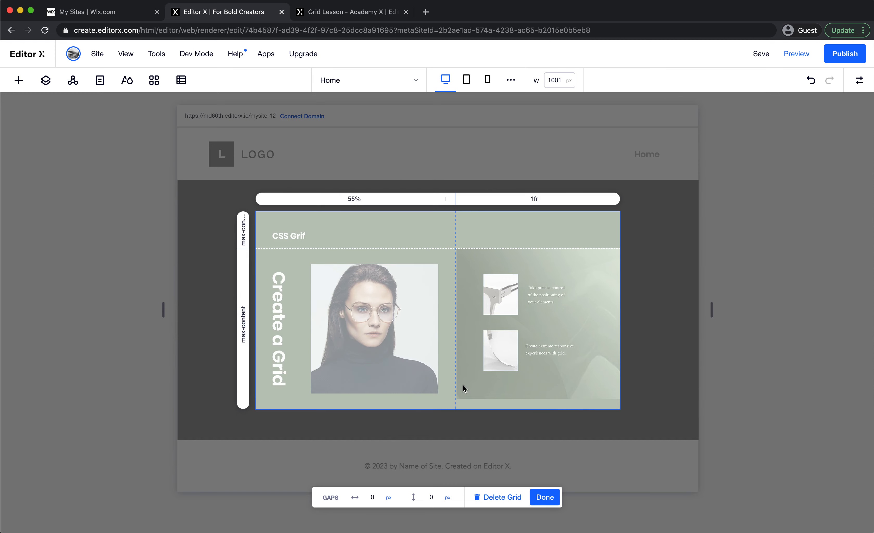
left_click(538, 498)
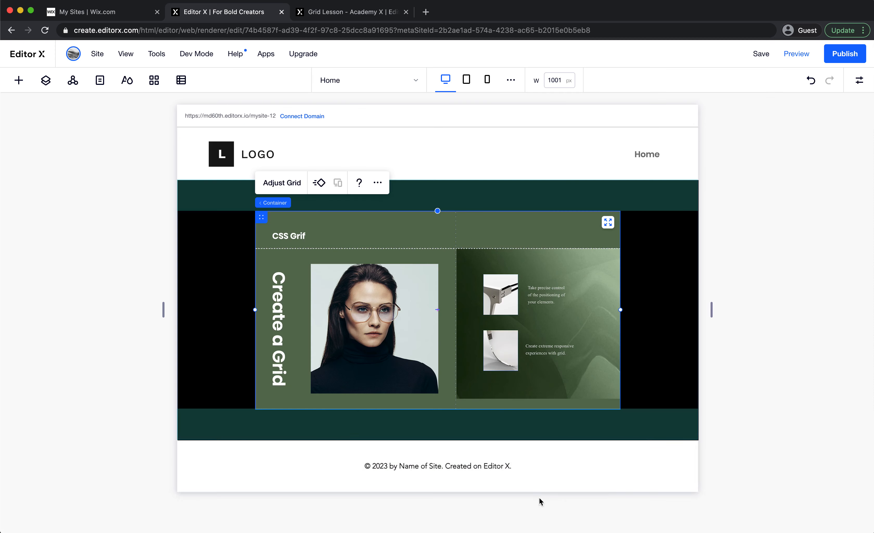
left_click(520, 329)
left_click(438, 257)
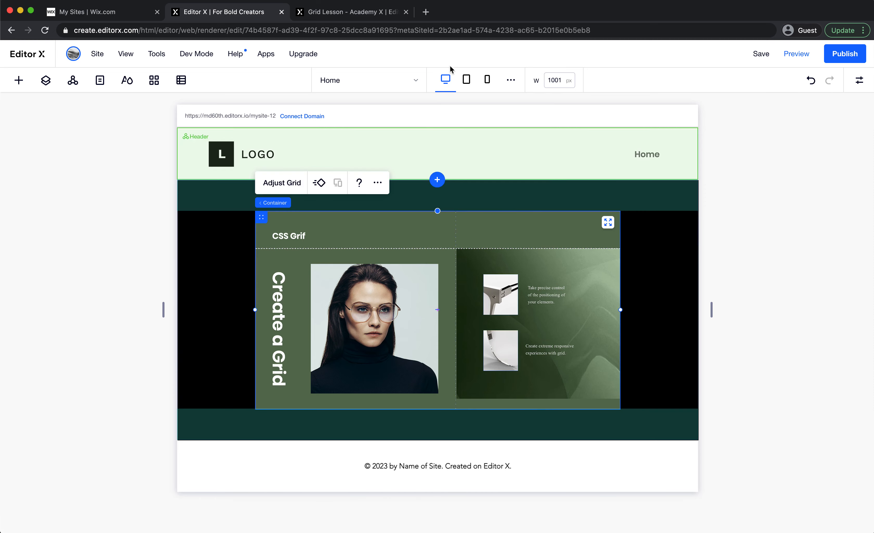
left_click(446, 79)
Set the portrait's bottom margin to 0 px, check the layout at a 1001 px canvas width, and return to the default desktop width
scroll(463, 292, "down", 2)
left_click(424, 327)
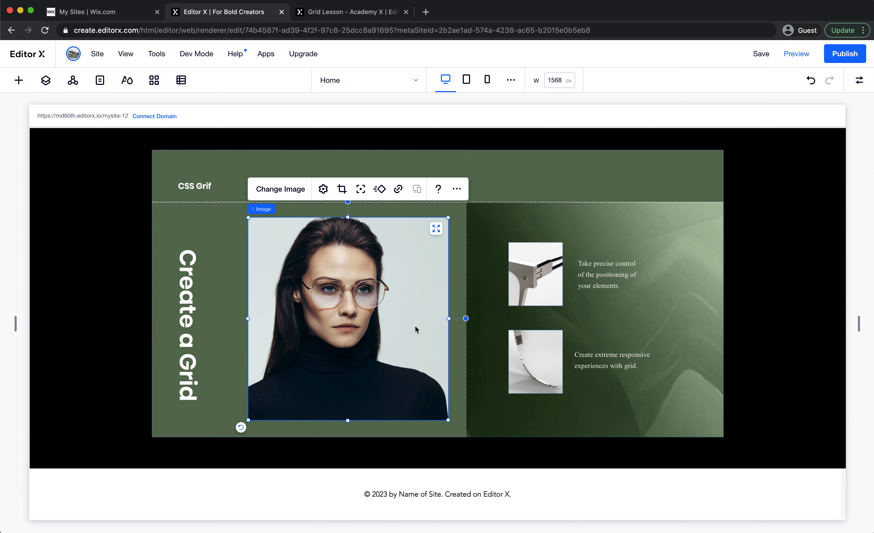
left_click(859, 86)
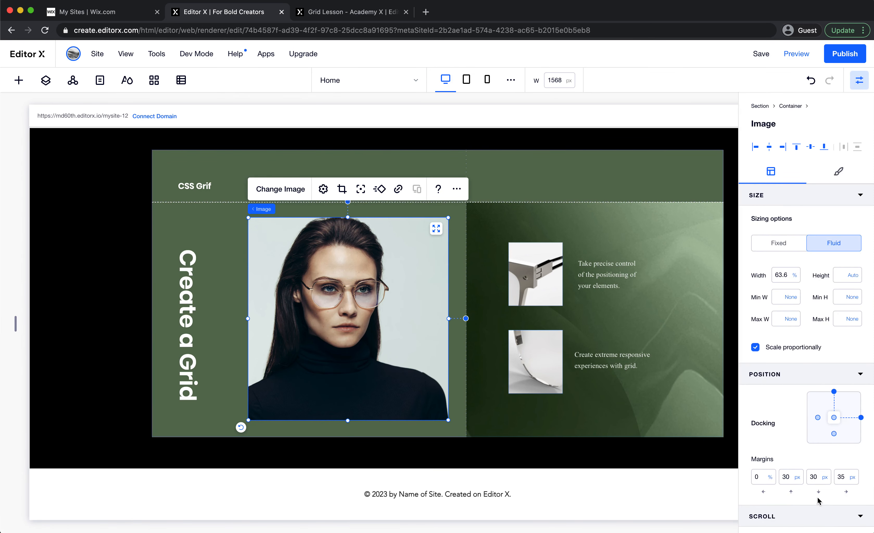
left_click(819, 478)
type("0")
key("Return")
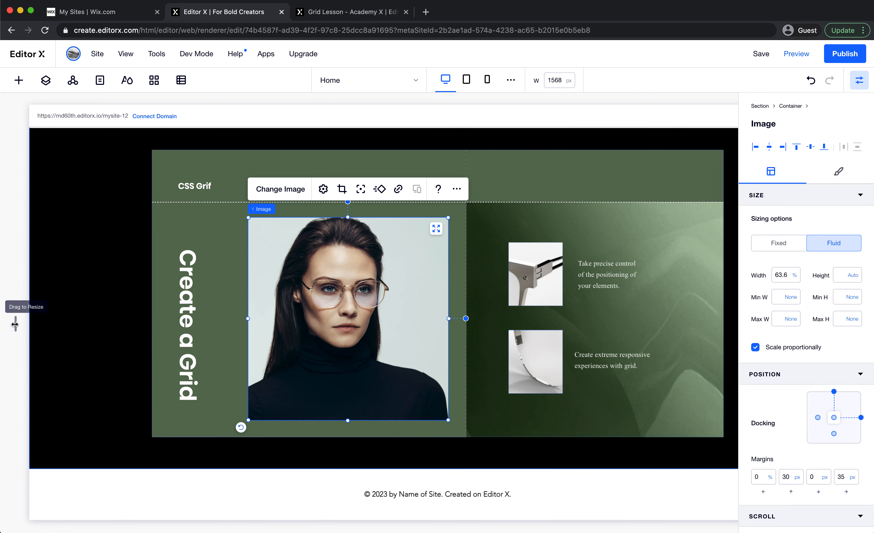
left_click_drag(16, 328, 184, 343)
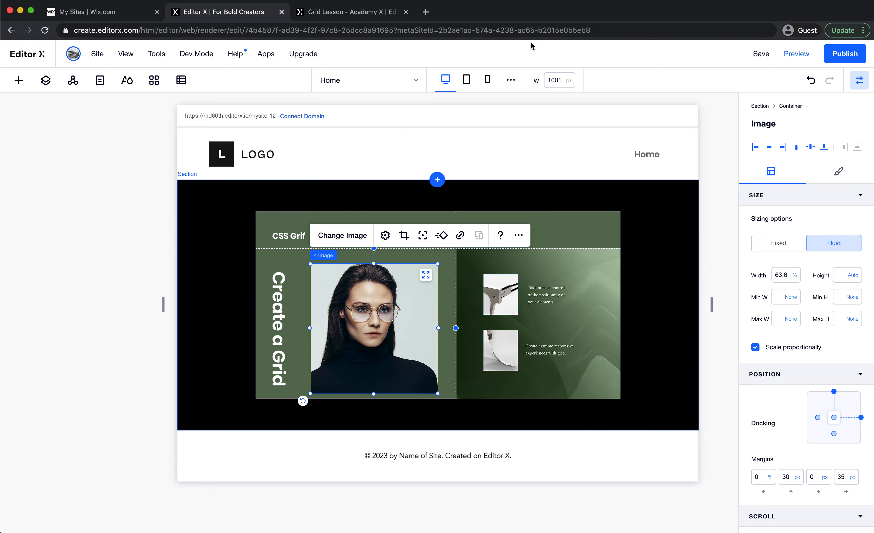
left_click(453, 78)
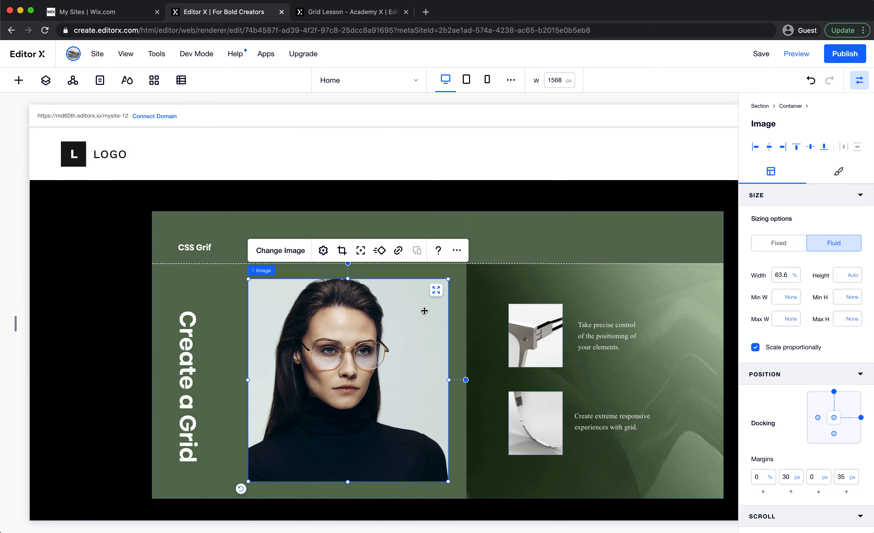
Set the portrait's top and right margins to 5%, check it at a 1138 px canvas width, and return to the default desktop width
left_click(798, 477)
left_click(818, 441)
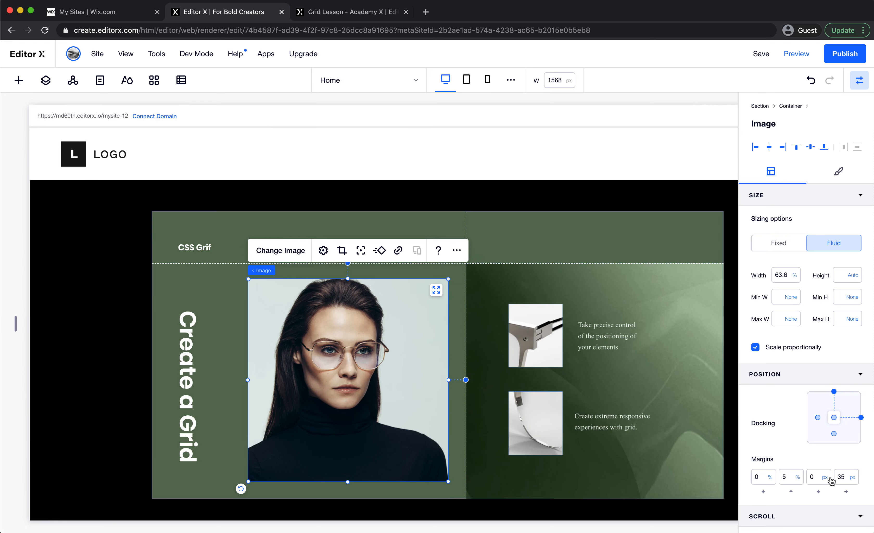
left_click(844, 478)
type("30")
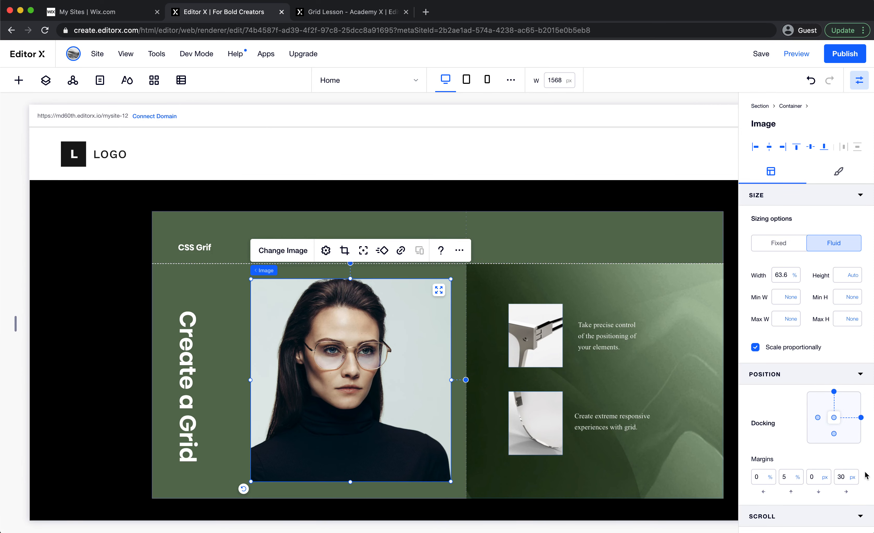
left_click(853, 477)
left_click(840, 449)
left_click_drag(16, 324, 127, 340)
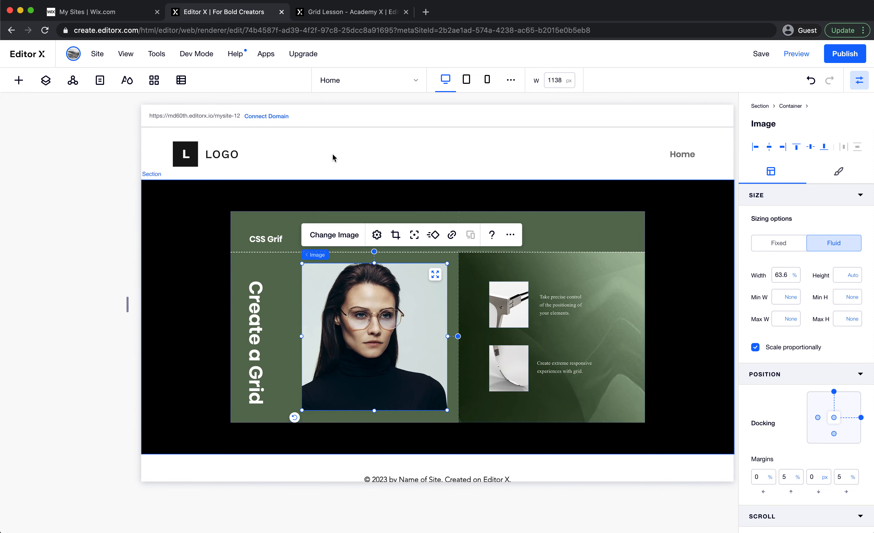
left_click(445, 80)
Switch to the Grid Lesson page and review its sections on applying a grid, editing a grid, exact positioning and stretching across cells
left_click(374, 14)
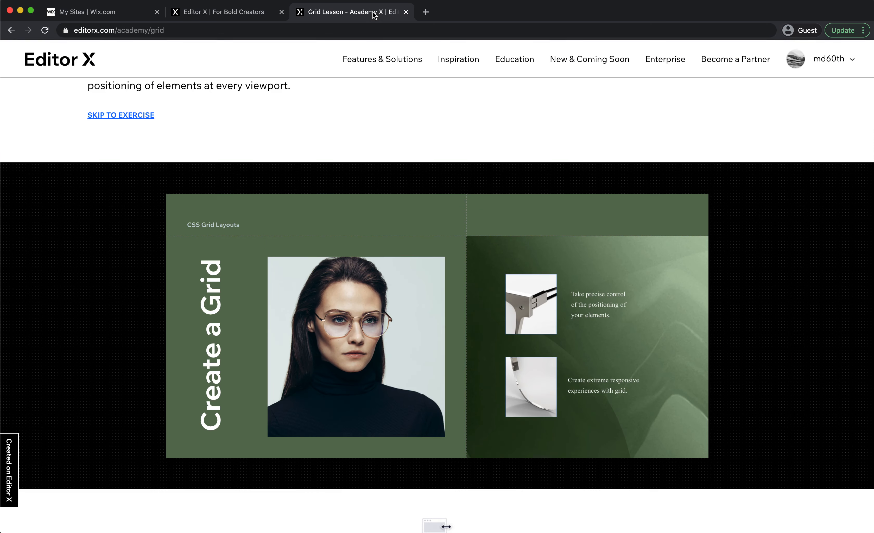
scroll(386, 265, "down", 15)
scroll(386, 266, "up", 5)
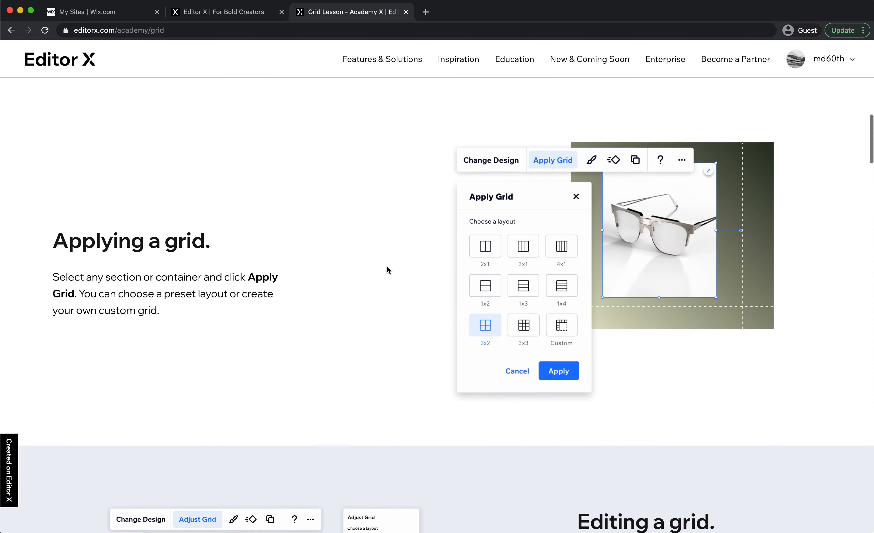
scroll(299, 237, "down", 5)
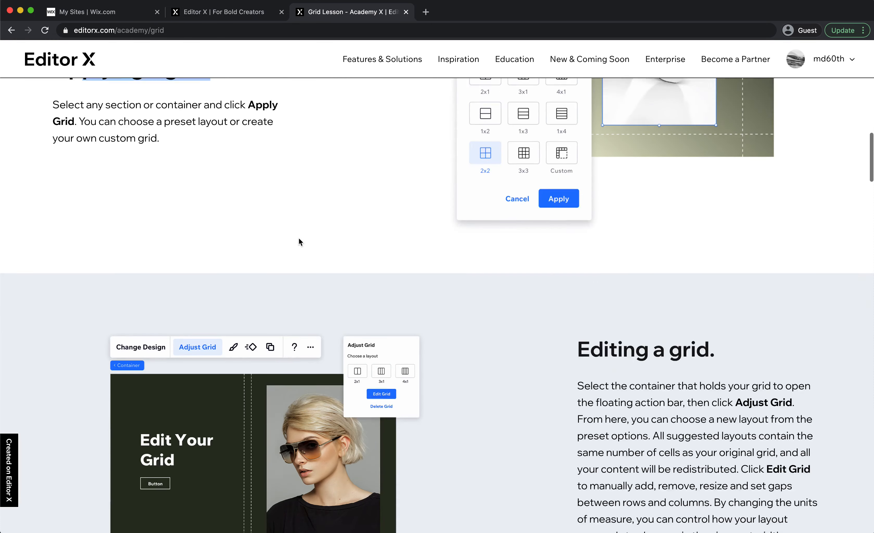
left_click_drag(605, 309, 733, 314)
scroll(733, 313, "down", 10)
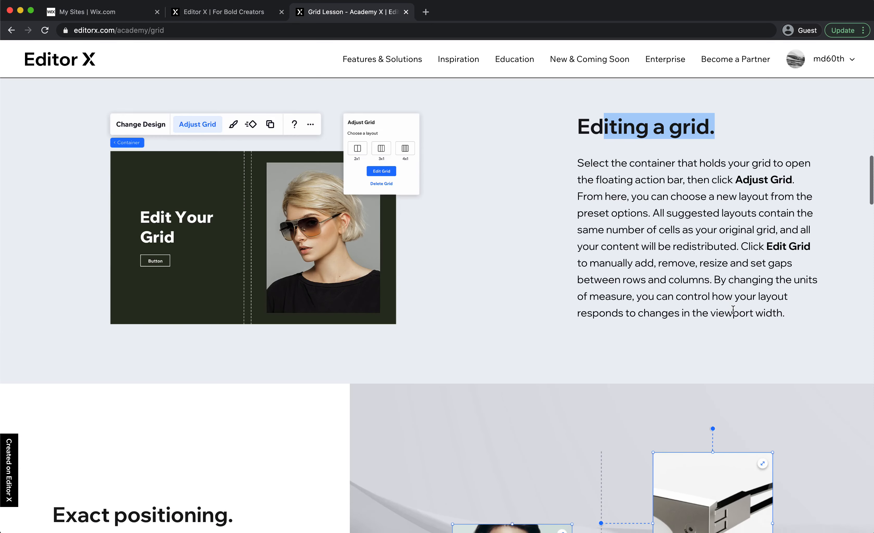
left_click_drag(70, 265, 189, 272)
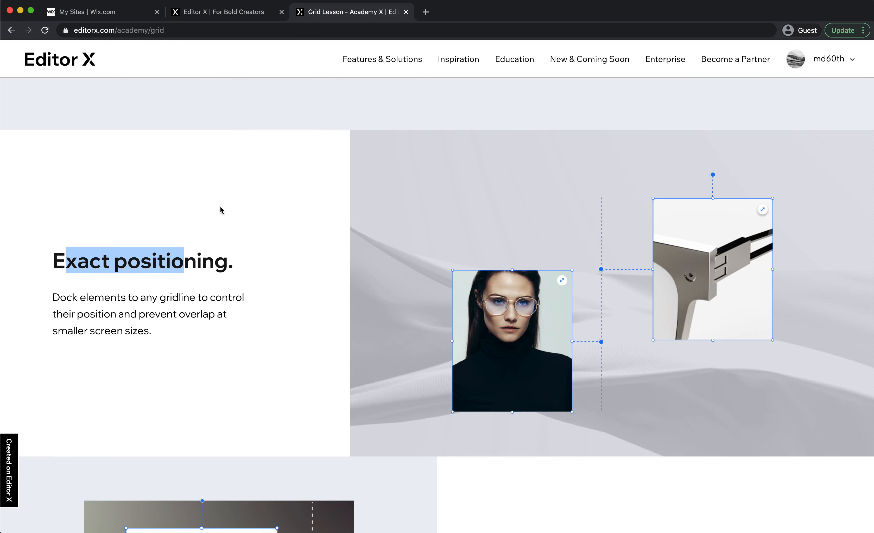
scroll(251, 231, "down", 8)
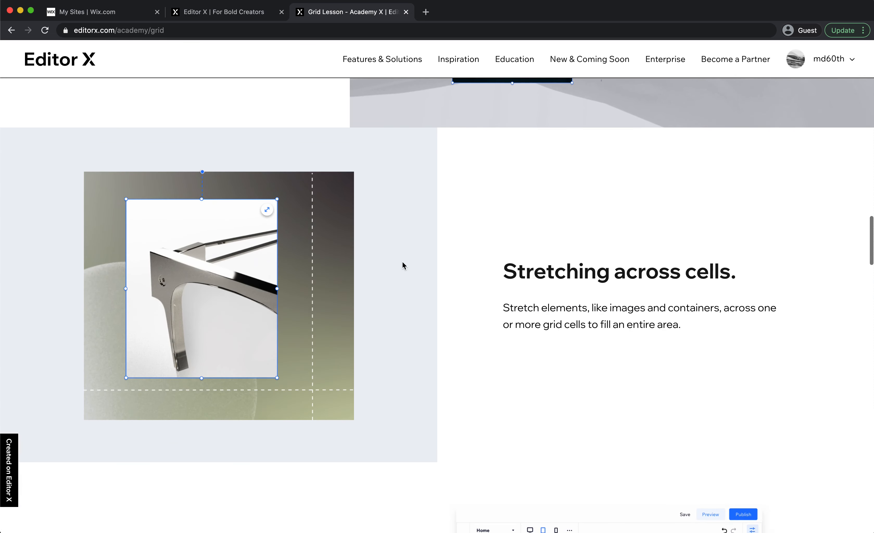
left_click_drag(517, 276, 733, 280)
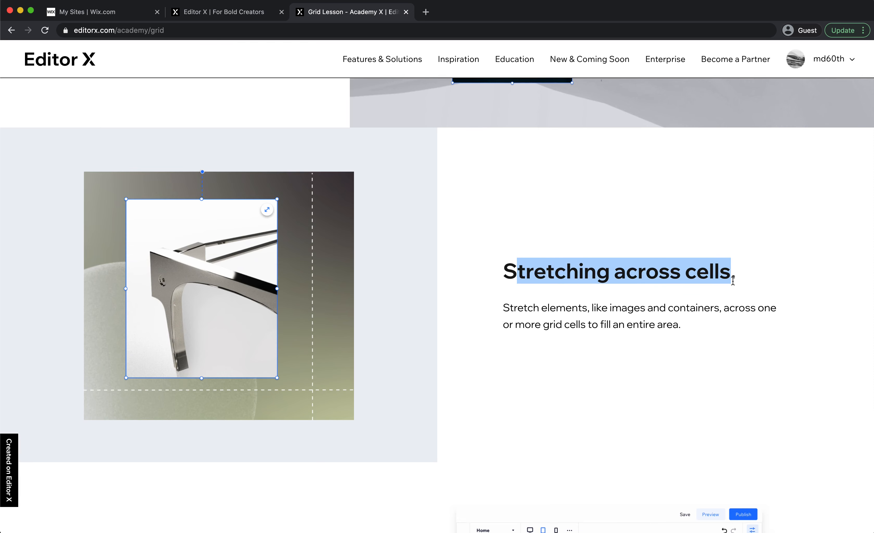
Return to Editor X, add a blank section below the grid example and apply a 3x1 grid to it
left_click(248, 15)
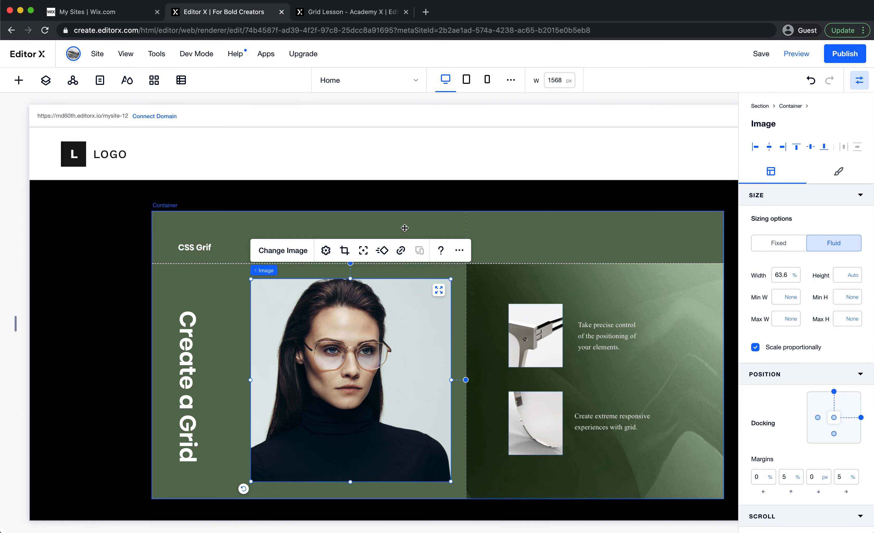
left_click(542, 339)
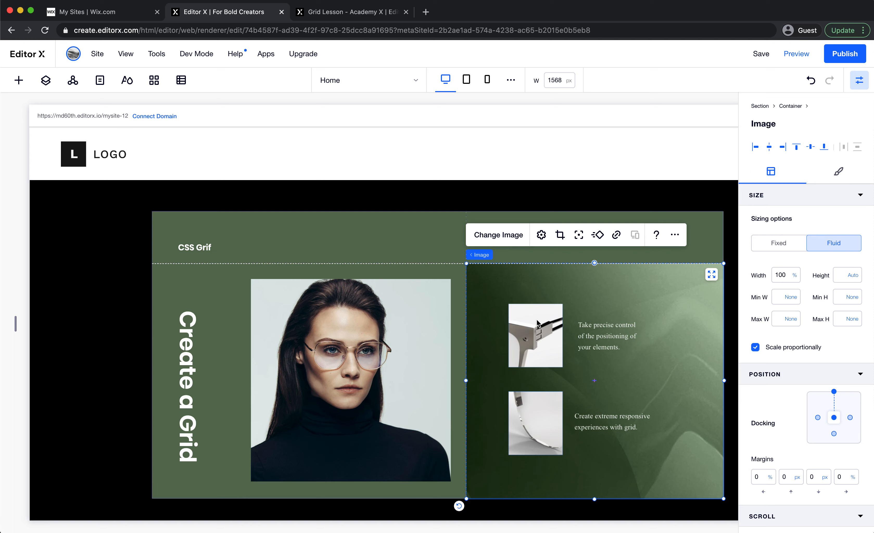
scroll(433, 289, "down", 2)
left_click(411, 455)
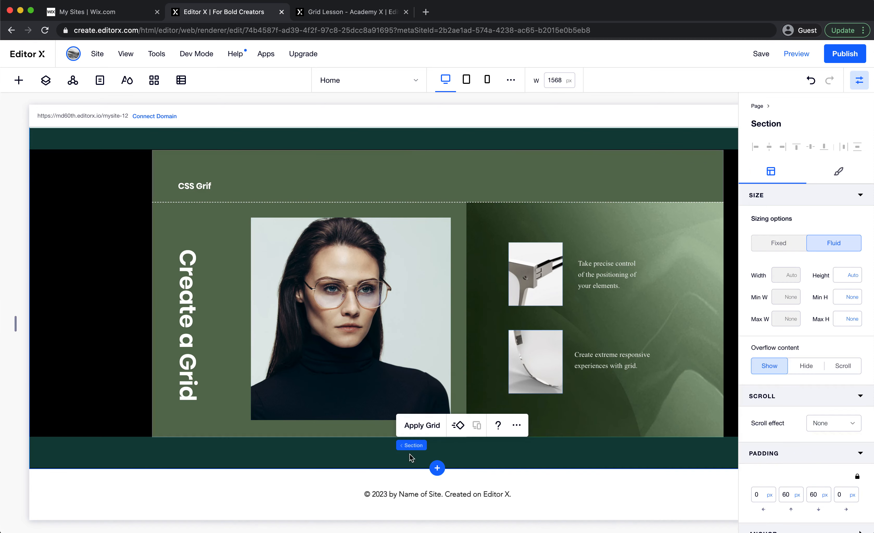
left_click(438, 469)
left_click(406, 416)
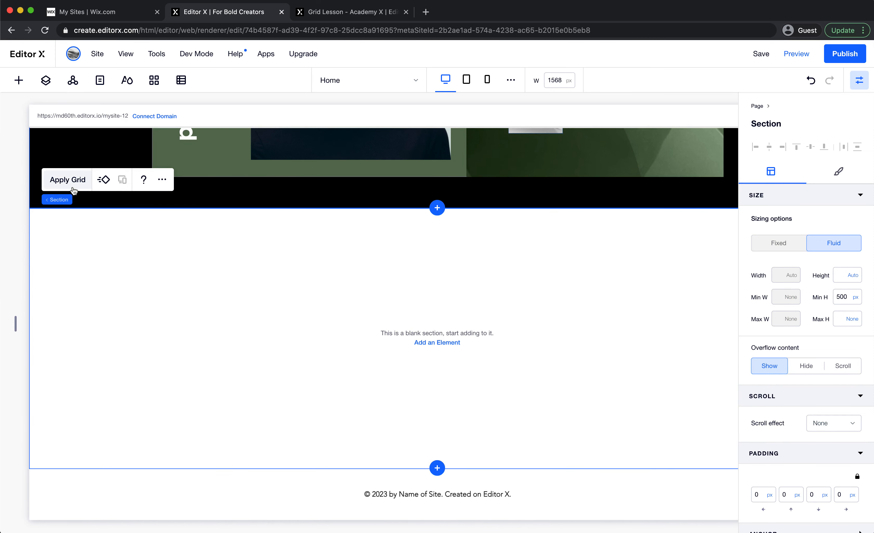
left_click(68, 181)
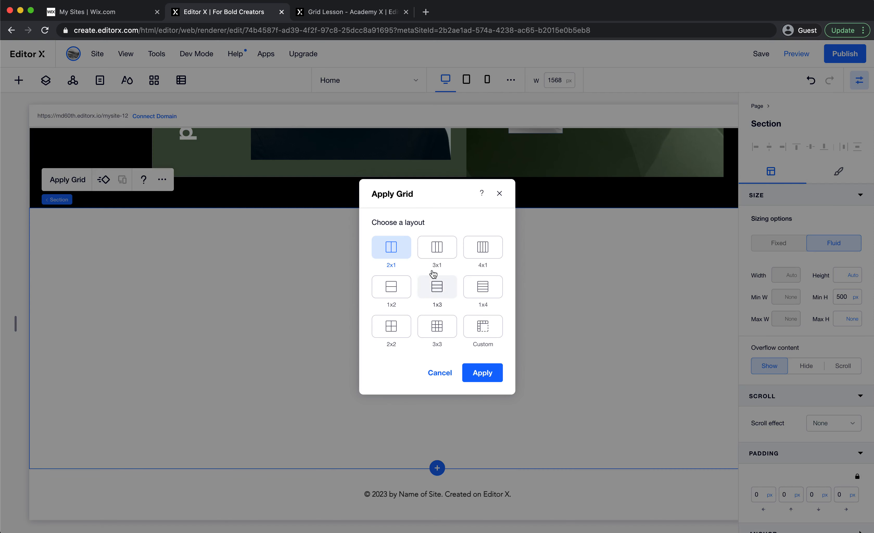
left_click(433, 258)
left_click(496, 373)
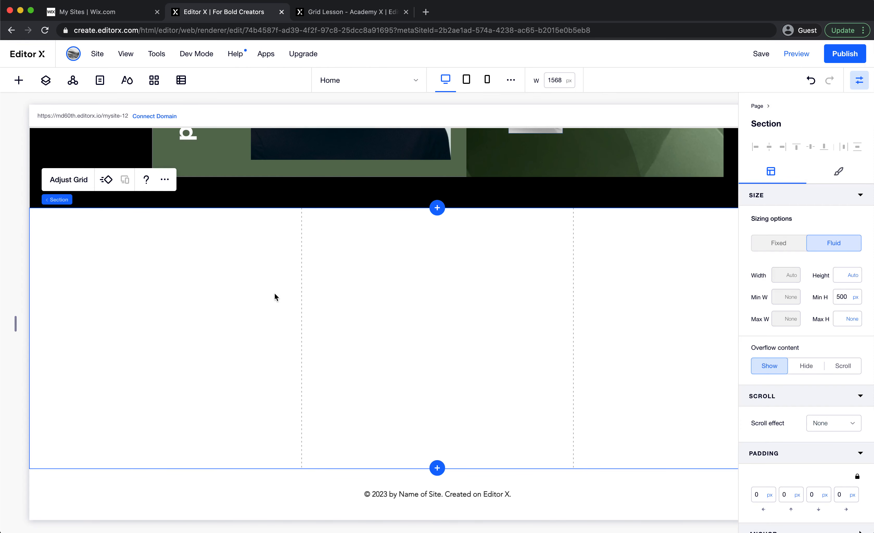
Add a container to the first cell of the new 3x1 section and fill it with the saved dark olive green
left_click(19, 80)
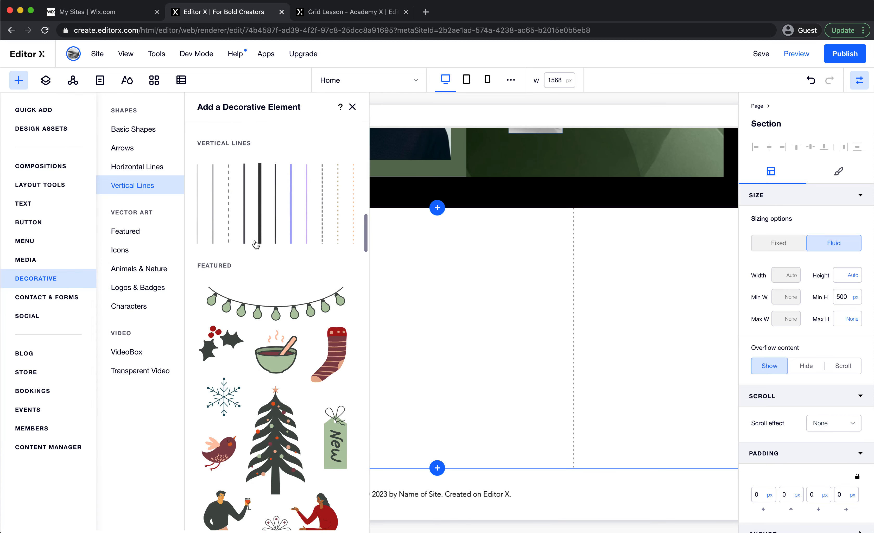
left_click(31, 110)
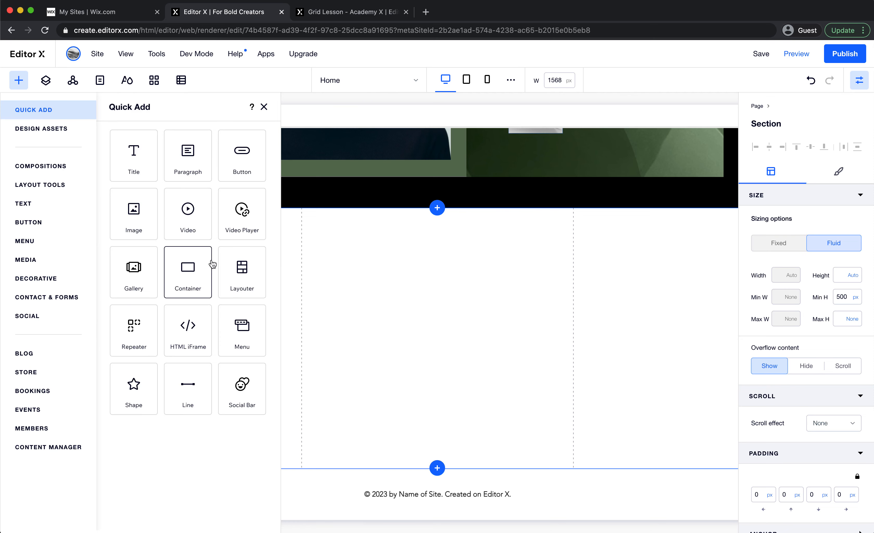
left_click_drag(212, 265, 175, 302)
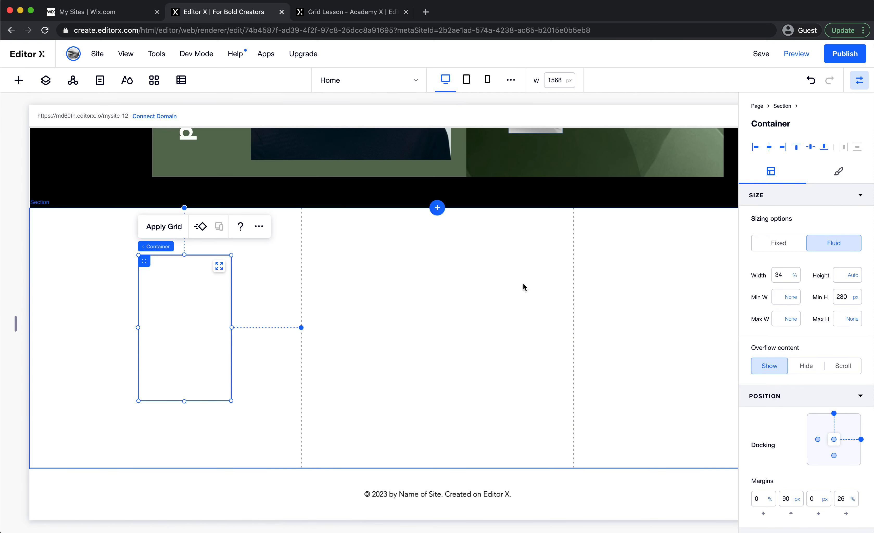
left_click(839, 172)
left_click(788, 236)
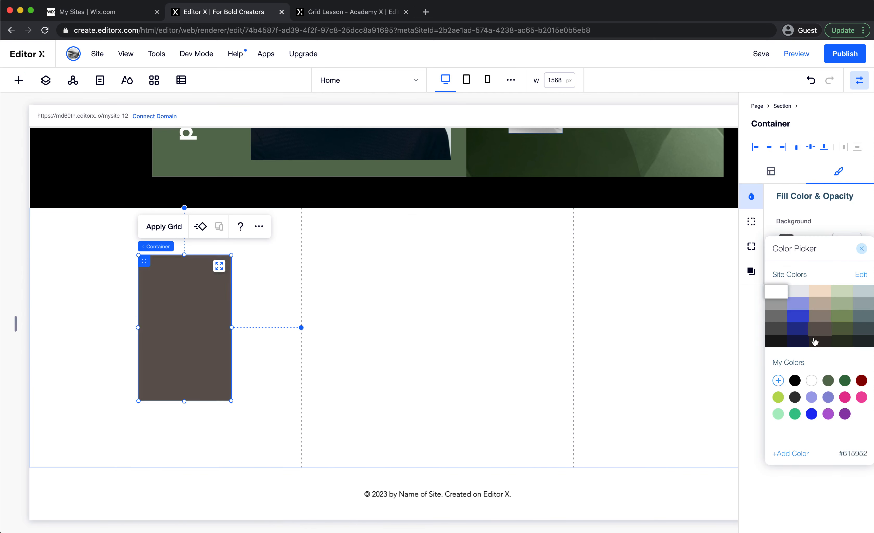
left_click(828, 380)
left_click(551, 355)
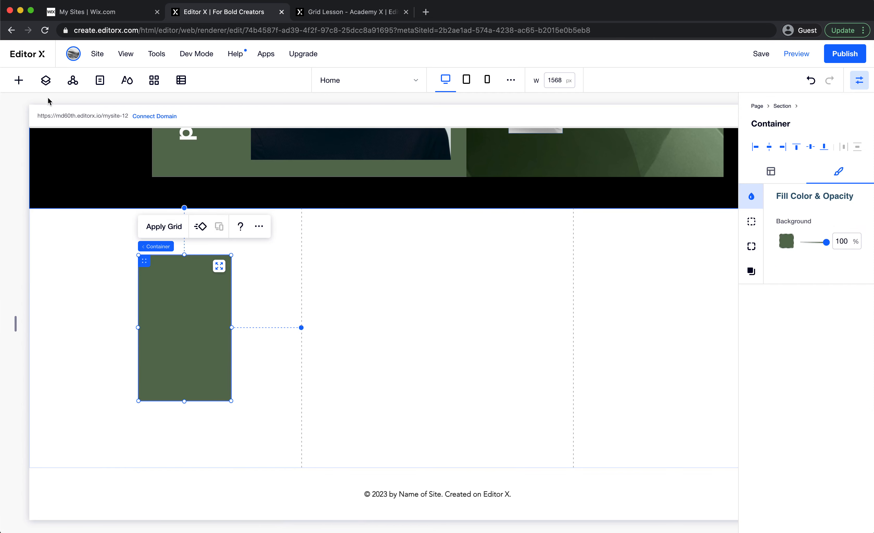
Add an image to the middle grid cell and try stretching it to fill the cell before unstretching it
left_click(18, 80)
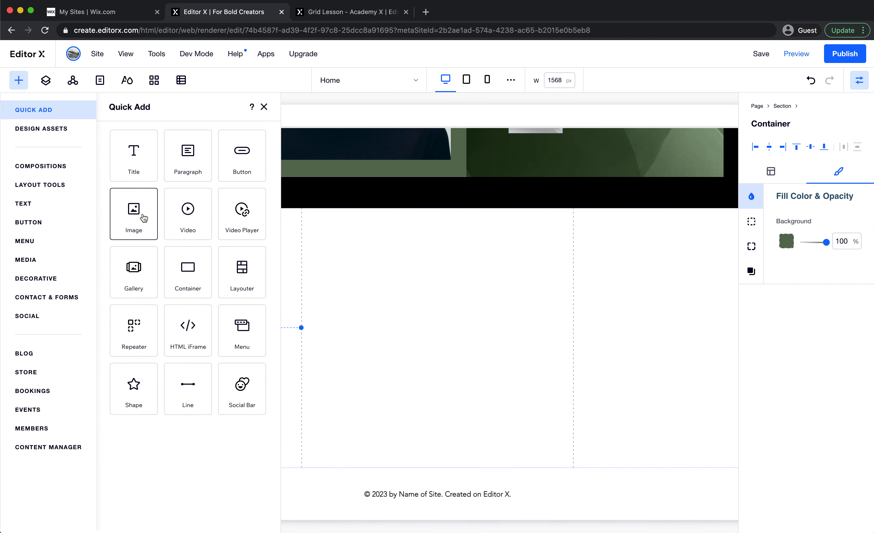
left_click_drag(143, 218, 427, 346)
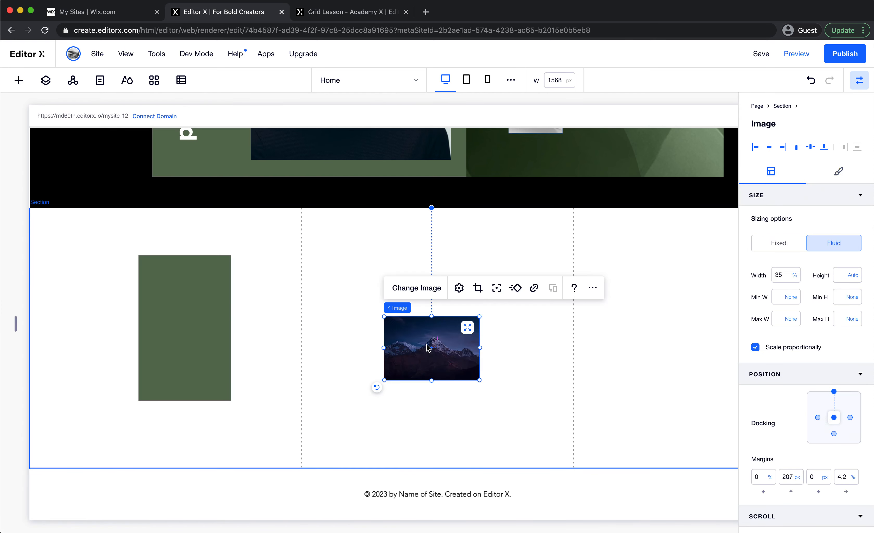
left_click(467, 328)
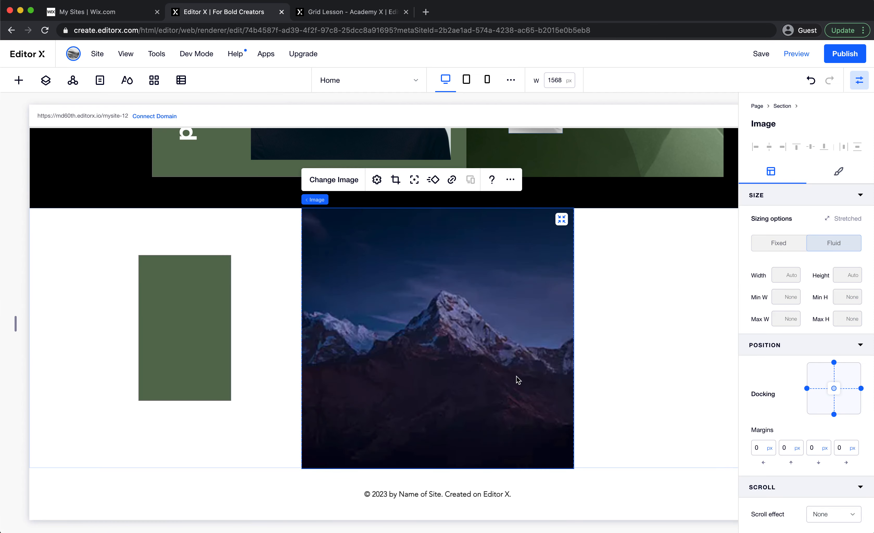
left_click(562, 219)
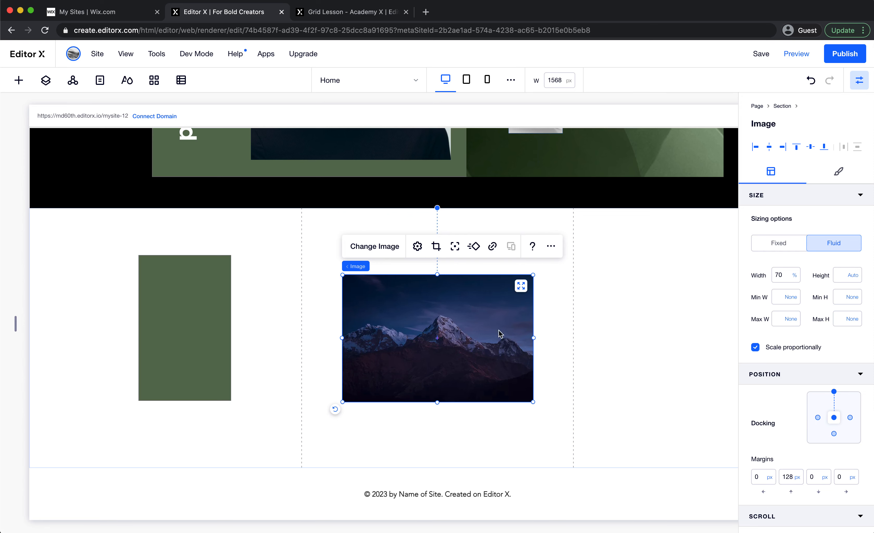
Stretch the green container and set its grid area's column end to 3 so it spans the first two columns
left_click(211, 292)
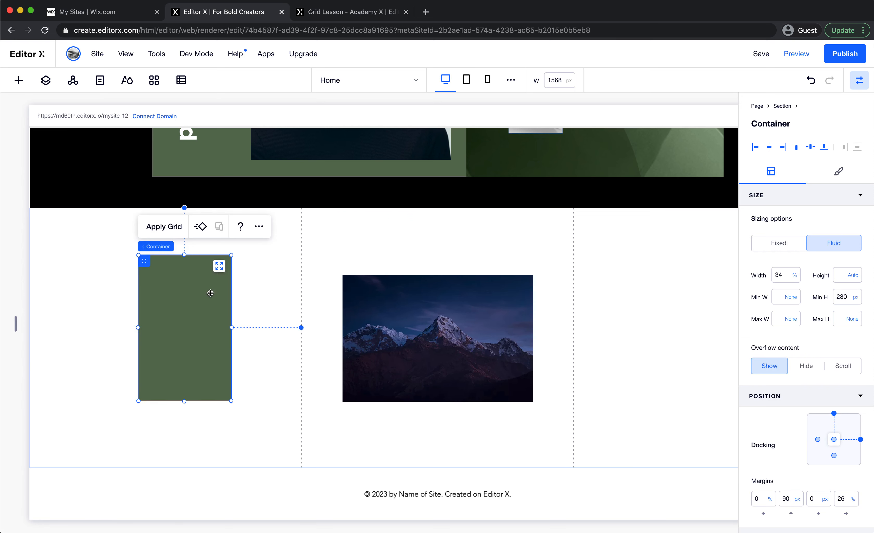
left_click(220, 267)
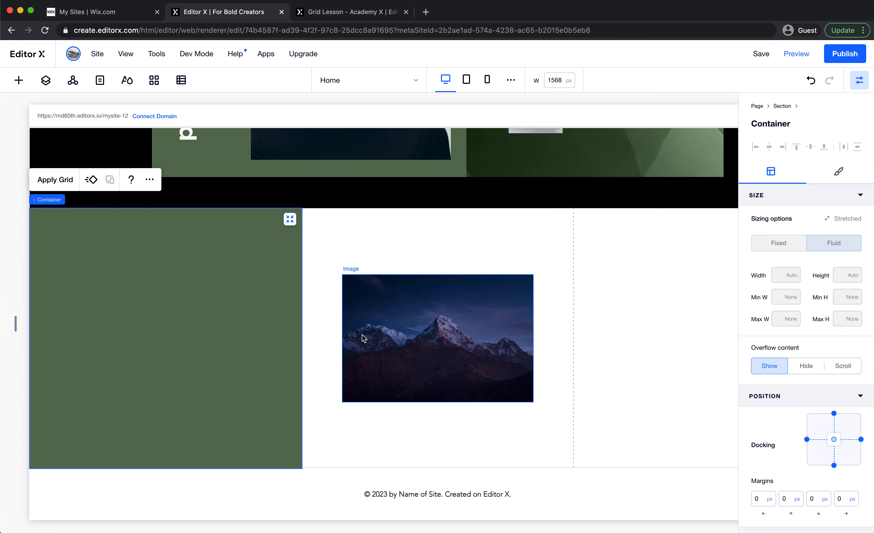
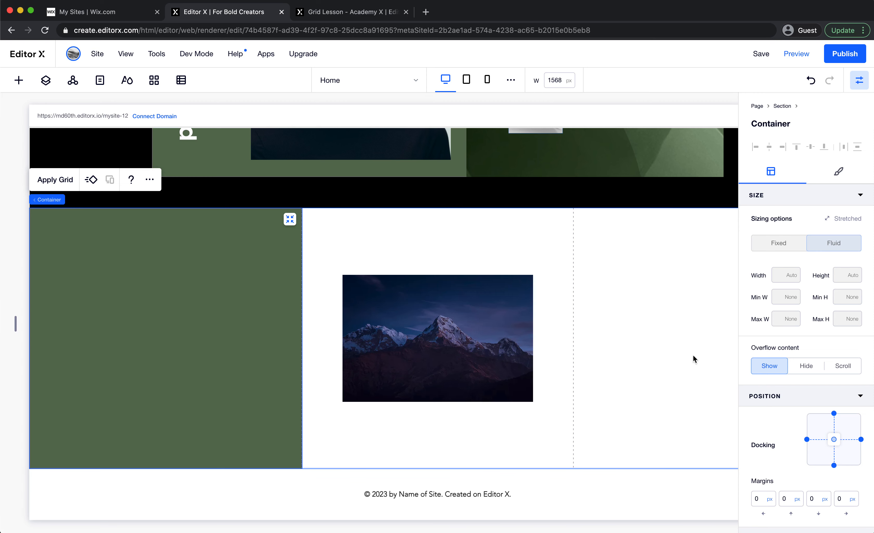
scroll(843, 420, "down", 6)
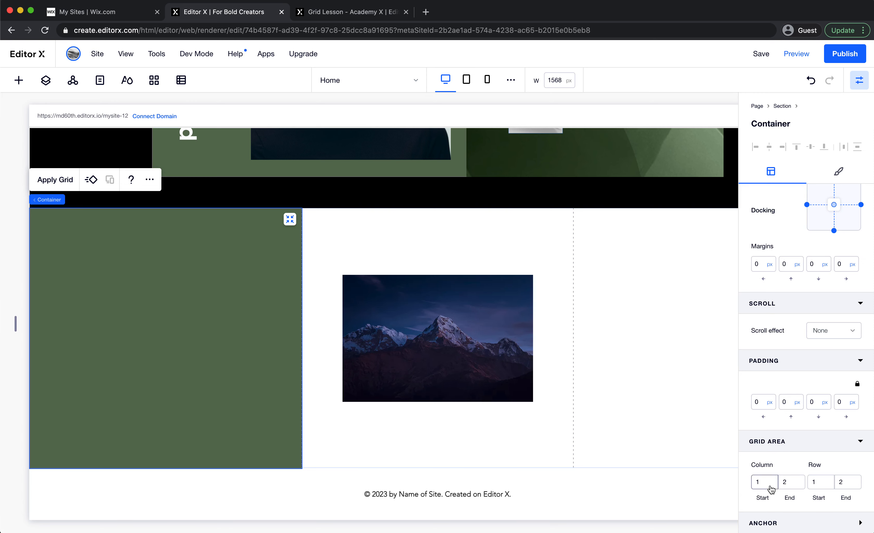
left_click(786, 484)
type("3")
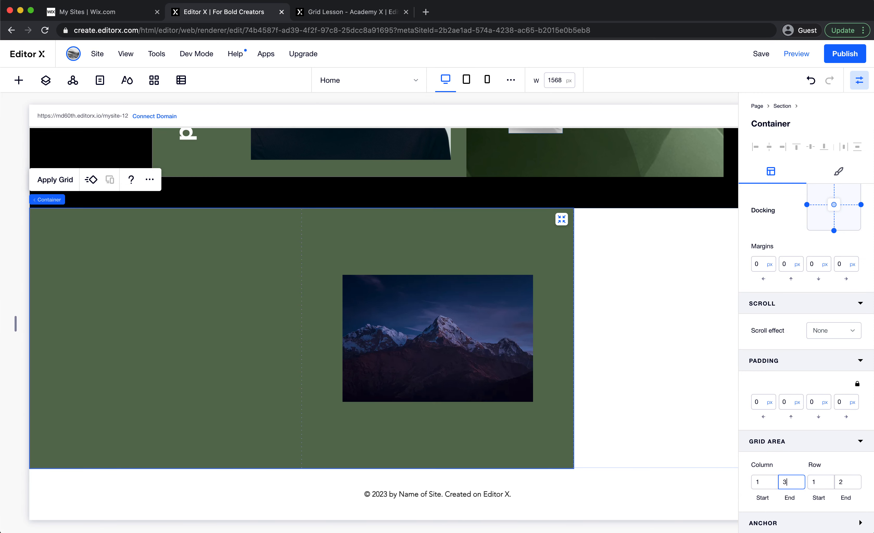
left_click(644, 413)
left_click(566, 411)
Unstretch the green container, narrow it over the first column line, and stretch it back across its grid area
left_click(562, 218)
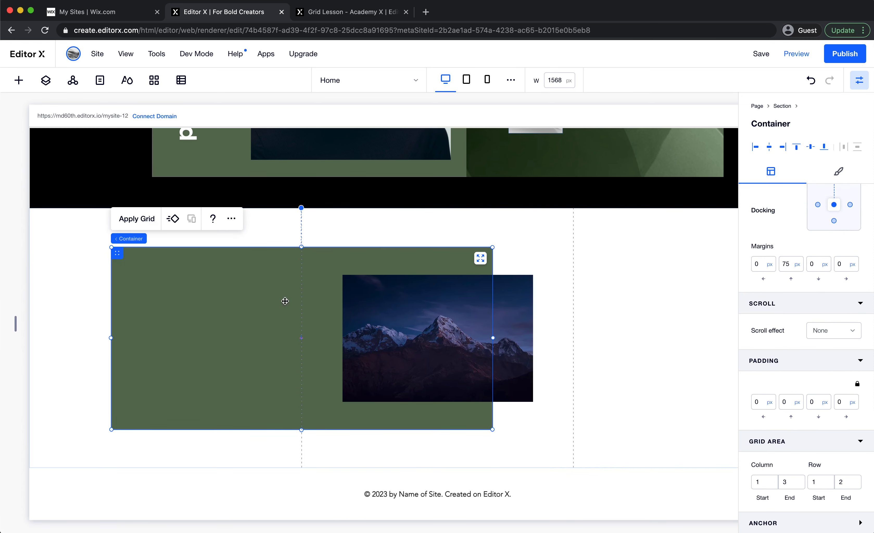
left_click_drag(492, 339, 300, 339)
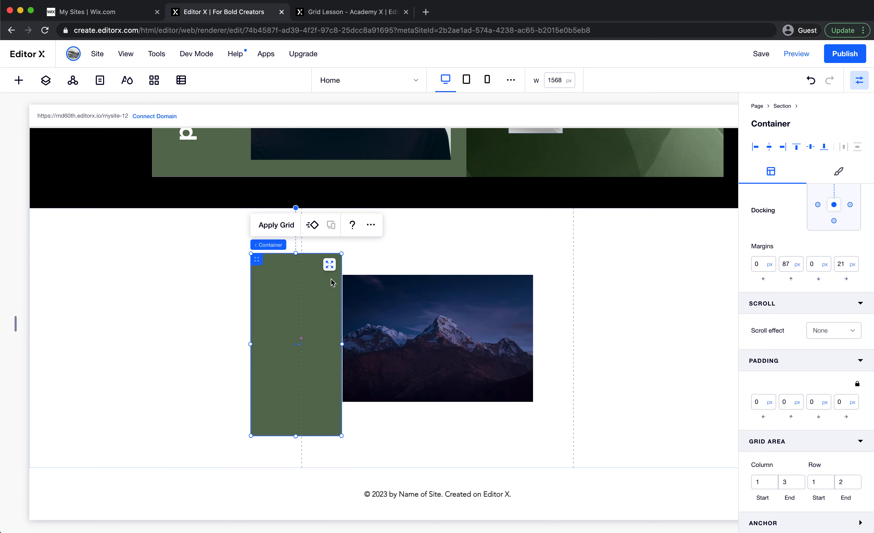
left_click(329, 264)
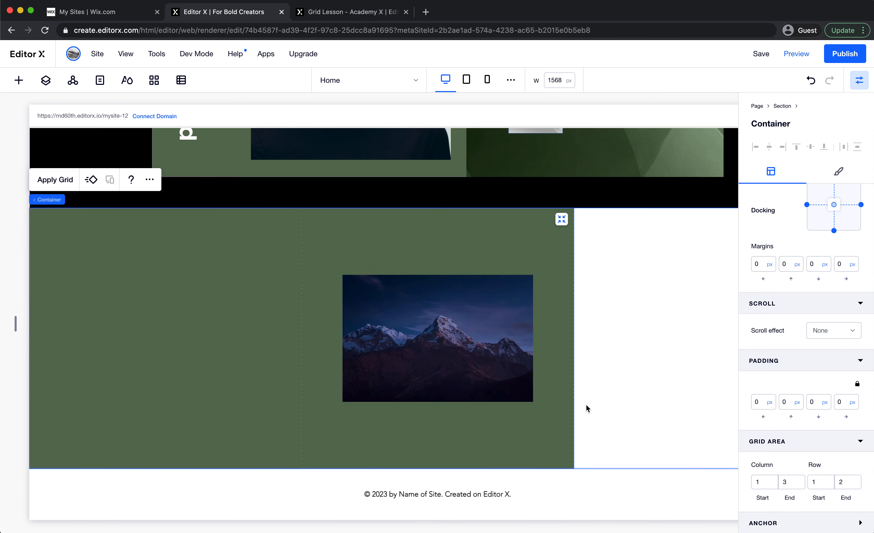
Stretch the mountain image and set its column end to 4 so it spans the second and third columns
scroll(586, 405, "right", 3)
left_click(433, 371)
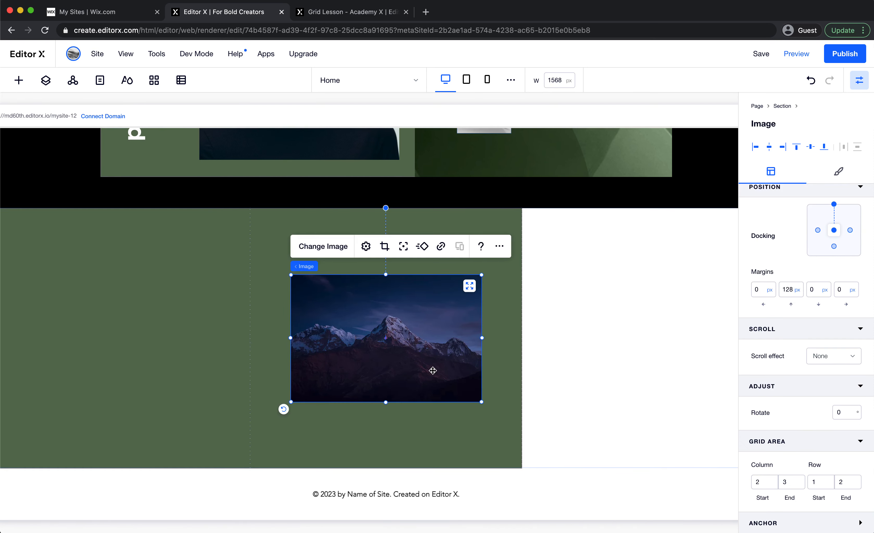
left_click(469, 286)
scroll(517, 393, "right", 2)
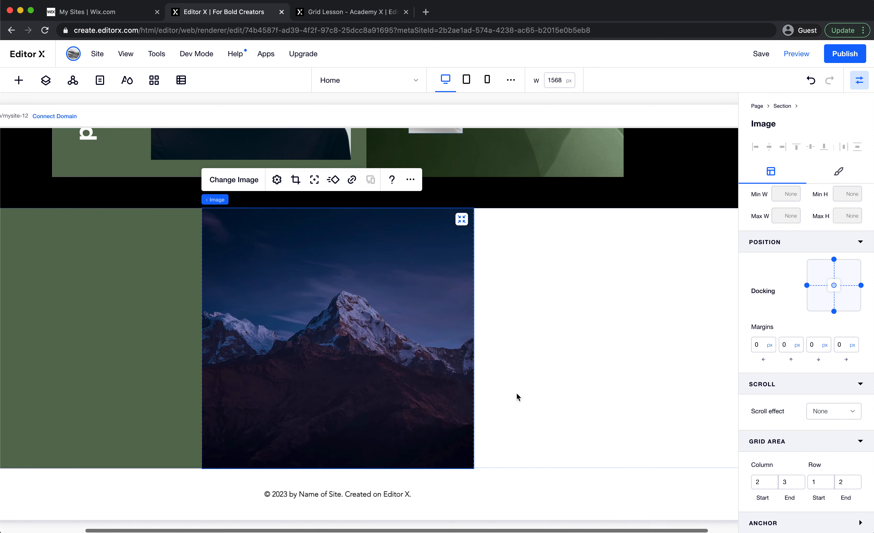
left_click(790, 486)
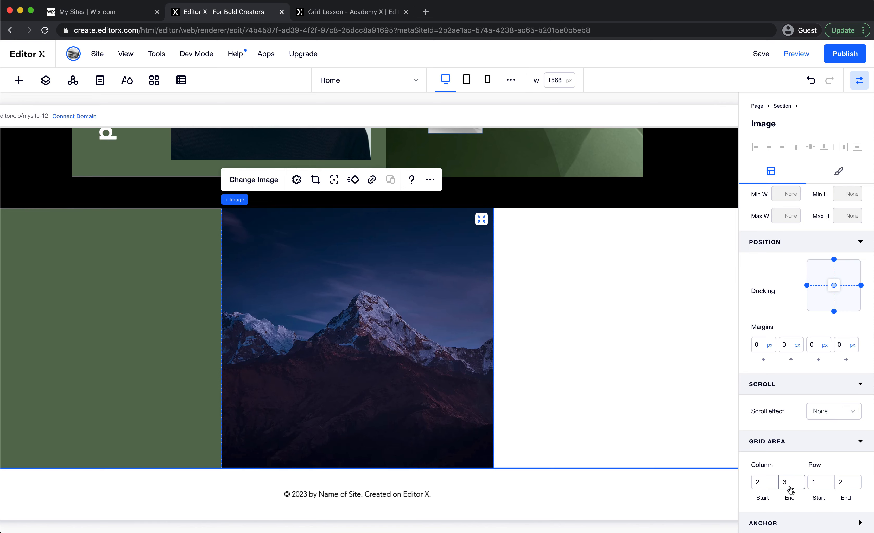
type("4")
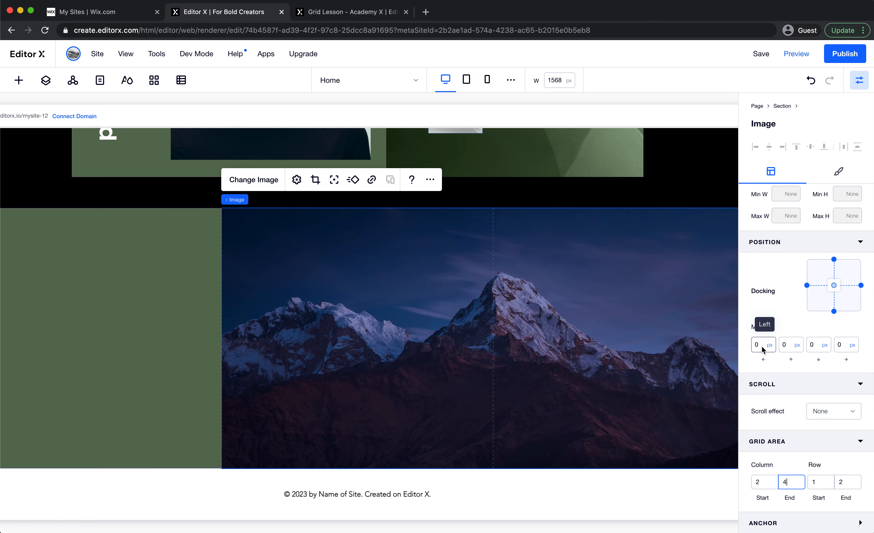
Set the mountain image's top and bottom margins to 50 px
left_click(790, 345)
scroll(628, 358, "up", 1)
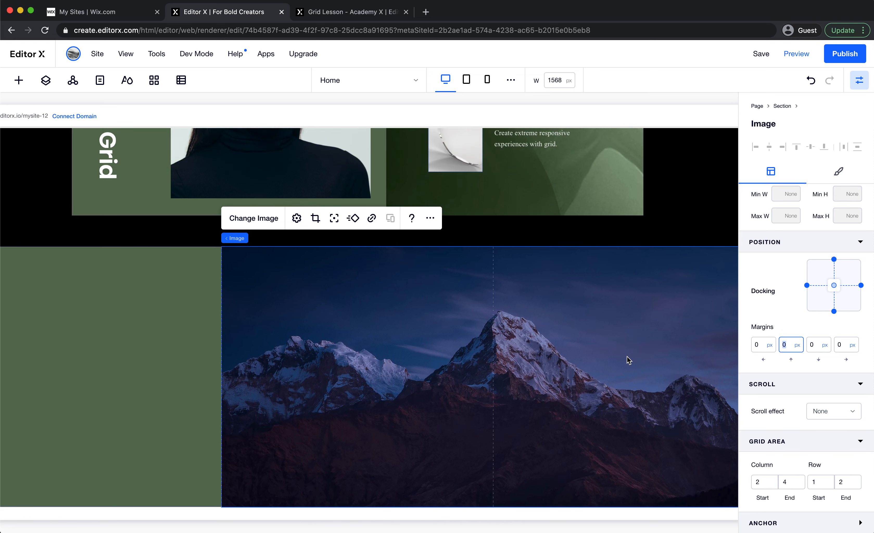
scroll(509, 316, "down", 1)
scroll(509, 316, "up", 1)
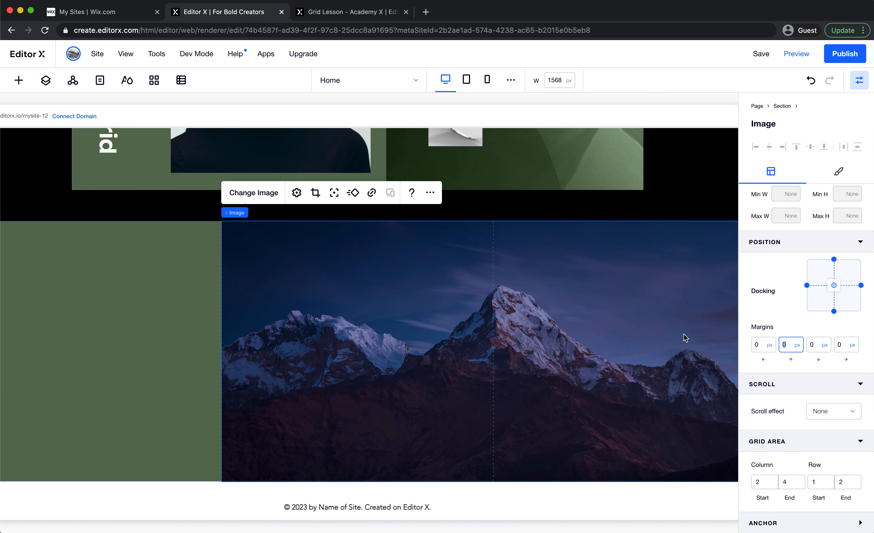
type("50")
key("Tab")
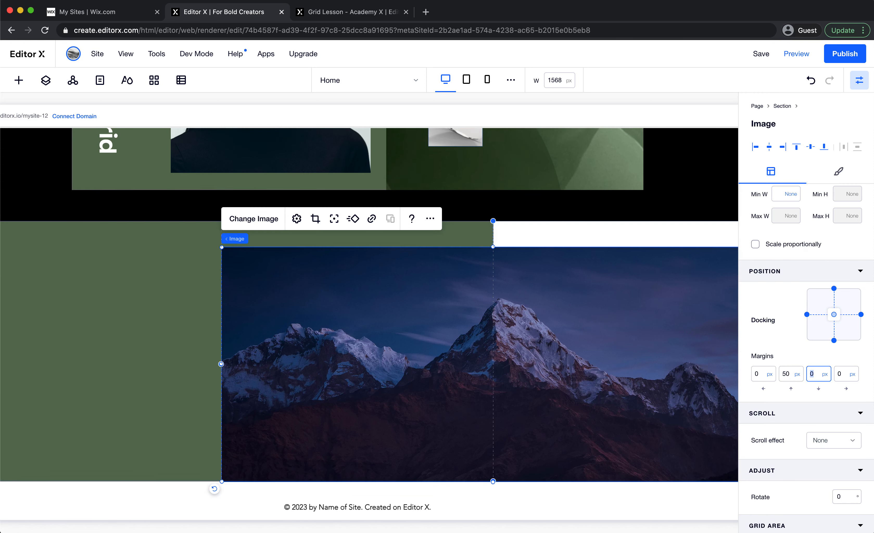
key("Tab")
key("shift+Tab")
key("Tab")
scroll(288, 346, "down", 1)
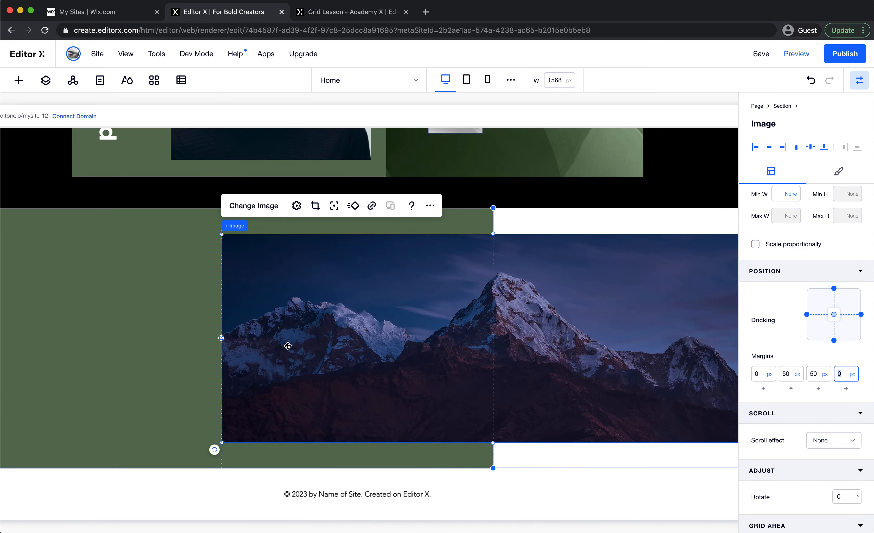
Narrow the canvas to 1358 px and check how the overlapping container and image respond
left_click(151, 351)
scroll(111, 336, "right", 2)
scroll(111, 335, "left", 4)
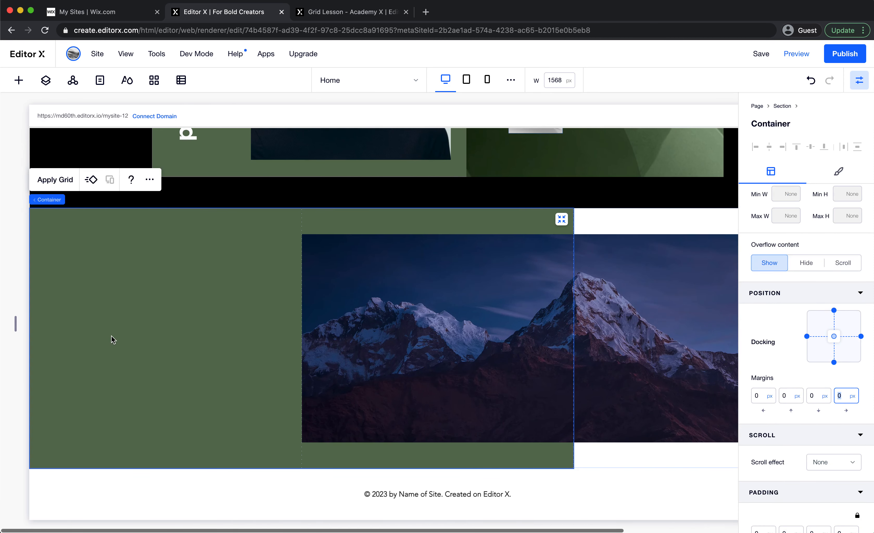
left_click_drag(16, 324, 72, 325)
scroll(302, 296, "down", 1)
scroll(302, 298, "down", 2)
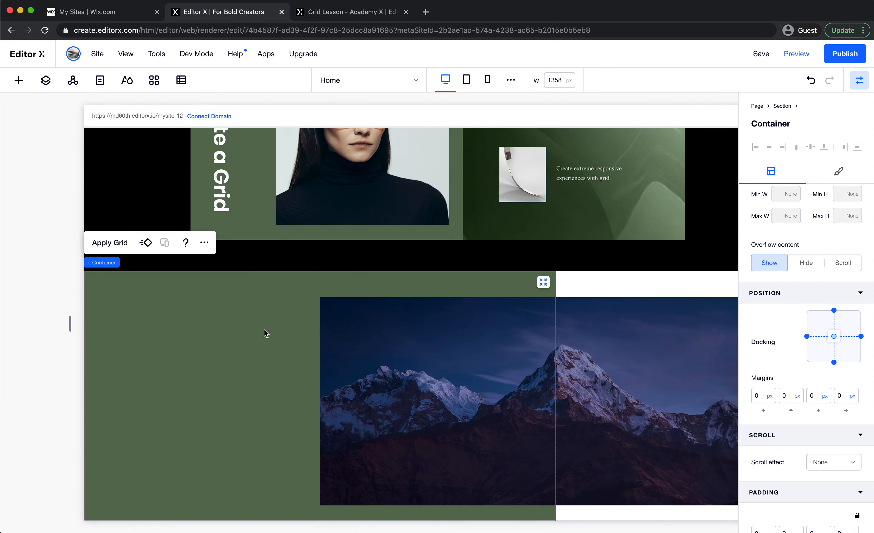
Switch to the Grid Lesson page and reread the description of stretching across cells
left_click(341, 17)
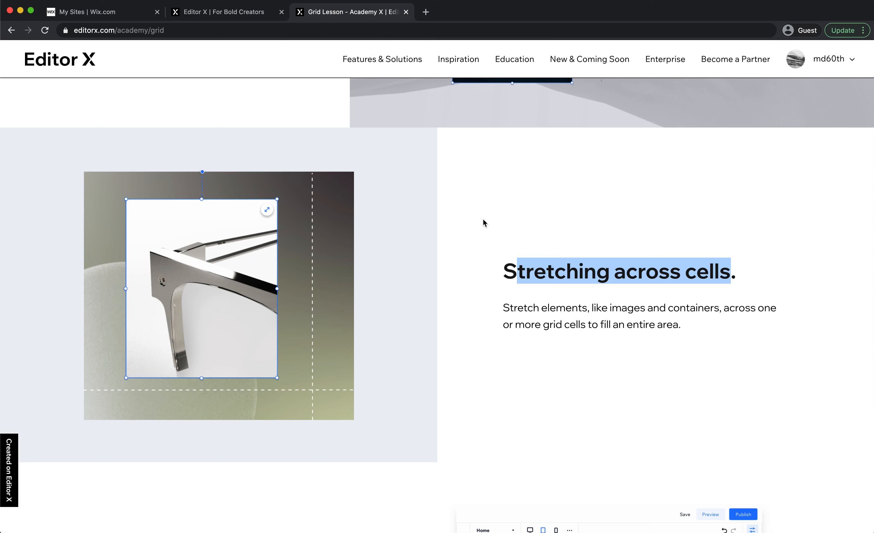
left_click(650, 268)
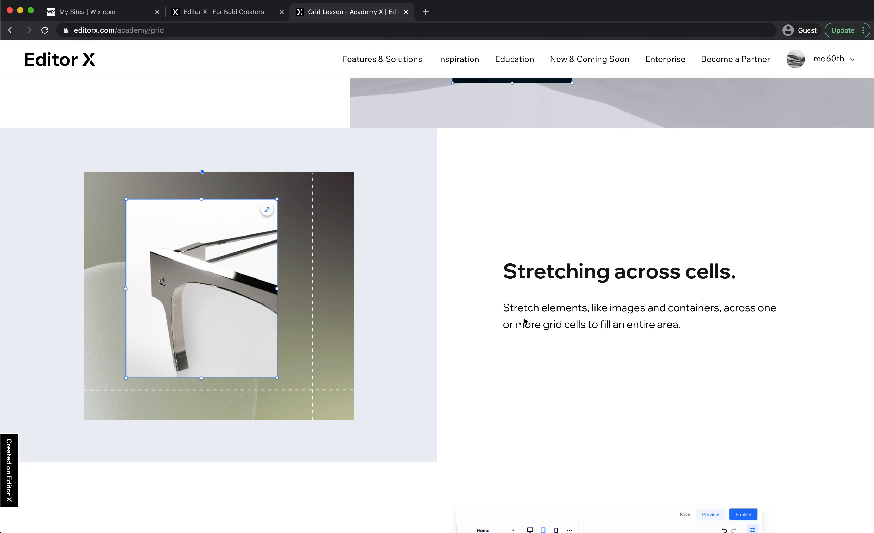
left_click_drag(511, 311, 603, 312)
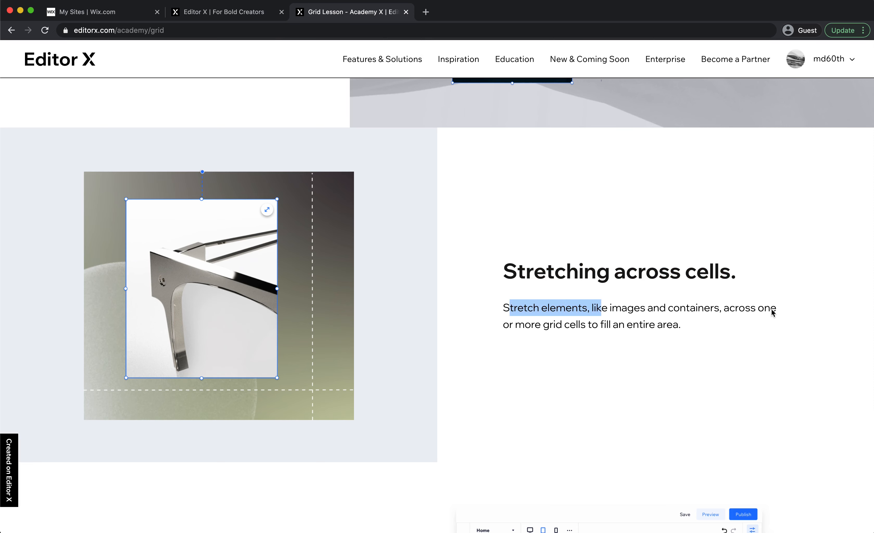
left_click_drag(525, 326, 674, 331)
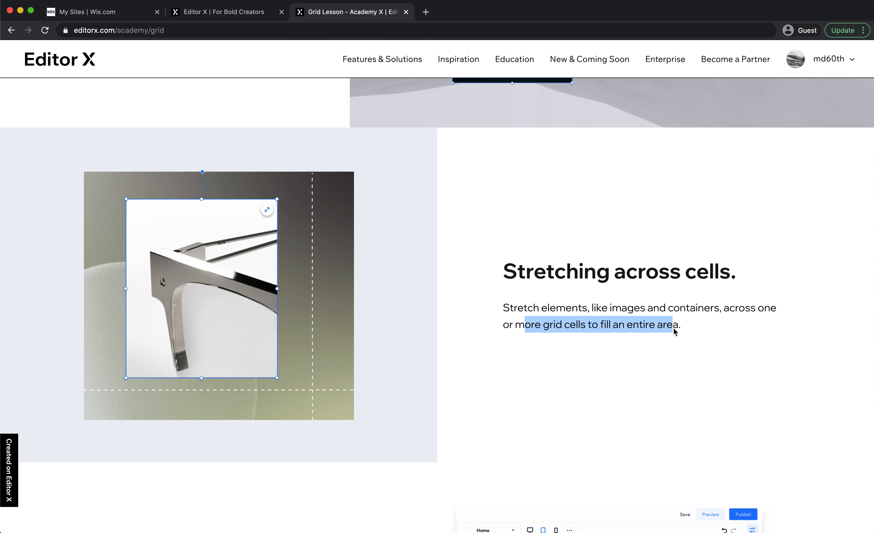
Switch back to the Editor X page and inspect the mountain image's properties in the three-column section
left_click(242, 12)
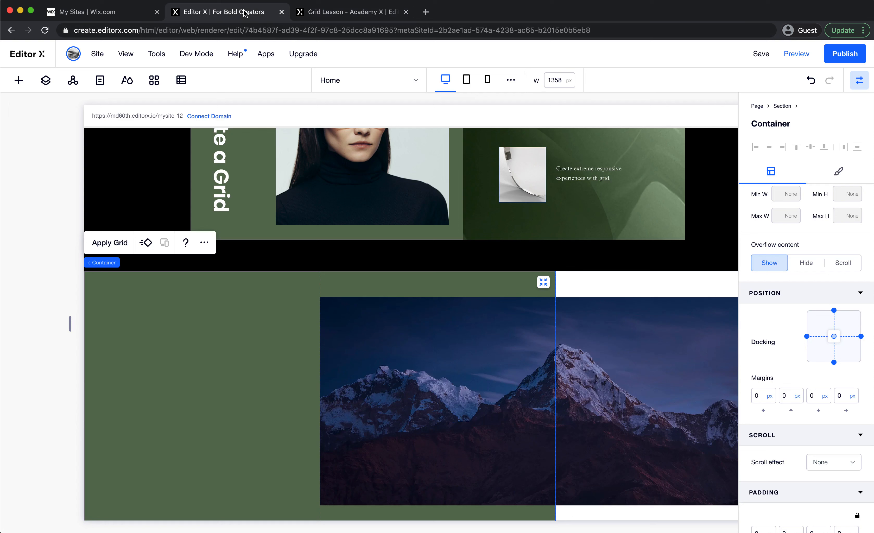
left_click(390, 343)
scroll(274, 363, "right", 2)
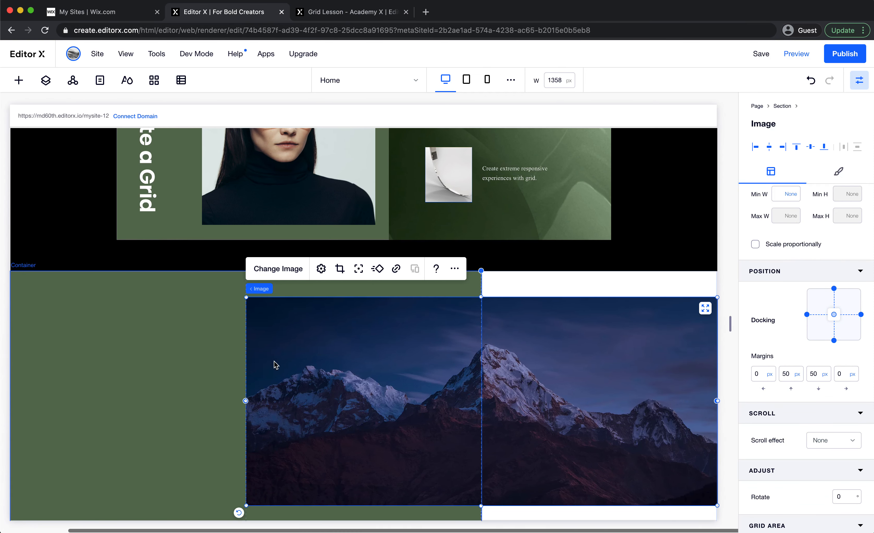
scroll(274, 363, "down", 1)
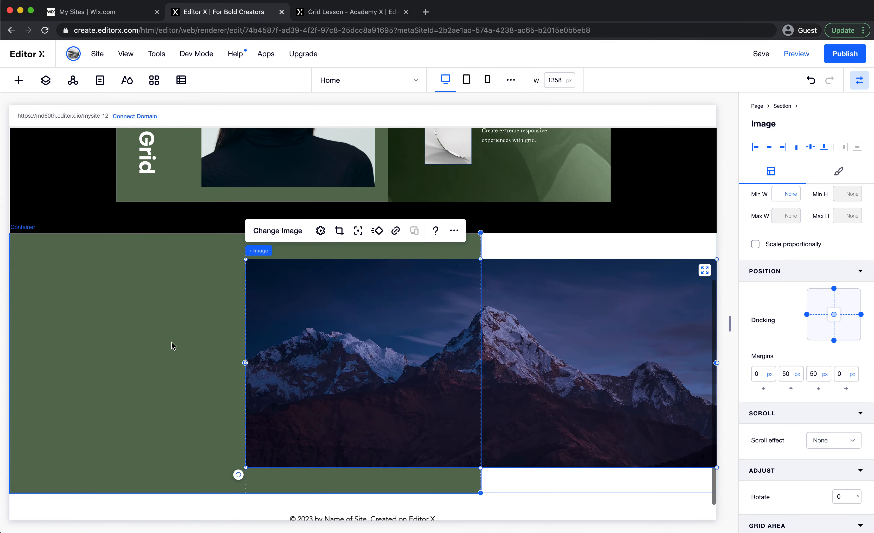
Set the minimum height of the section holding the mountain image to None
left_click(568, 475)
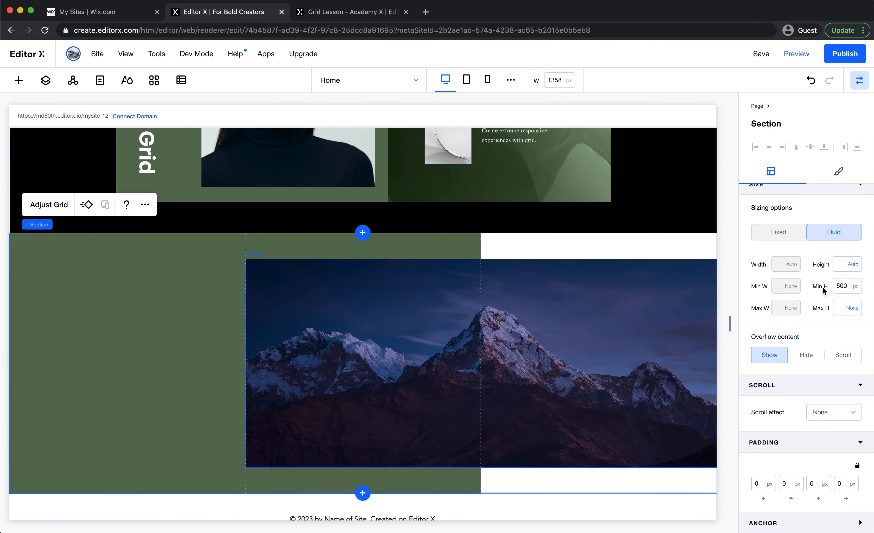
left_click(858, 290)
left_click(824, 251)
scroll(556, 324, "down", 2)
scroll(556, 323, "down", 2)
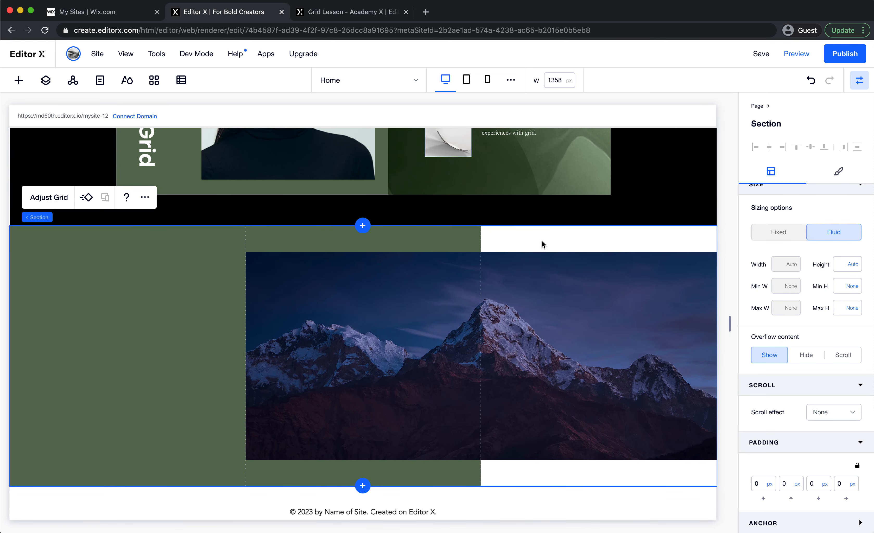
Change the row height of the three-column section's grid from Min/Max sizing to 1 fr
left_click(57, 199)
left_click(435, 322)
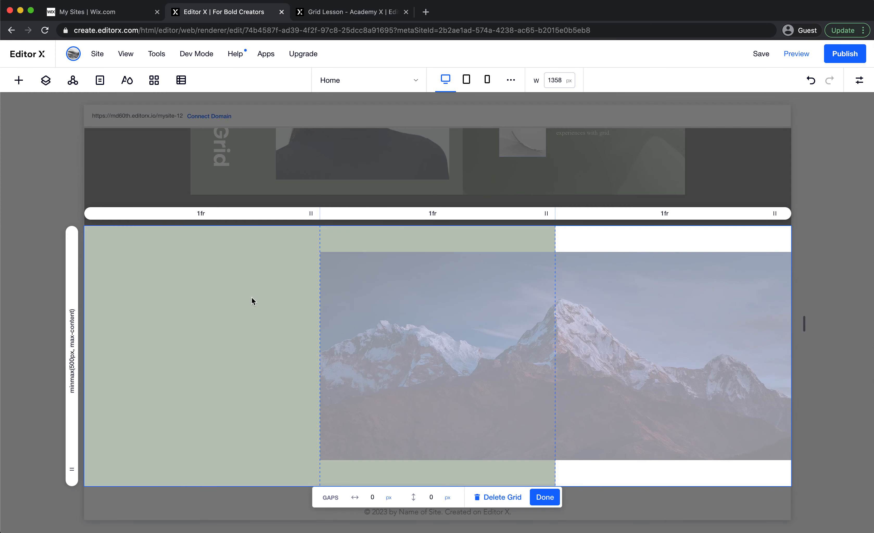
left_click(75, 357)
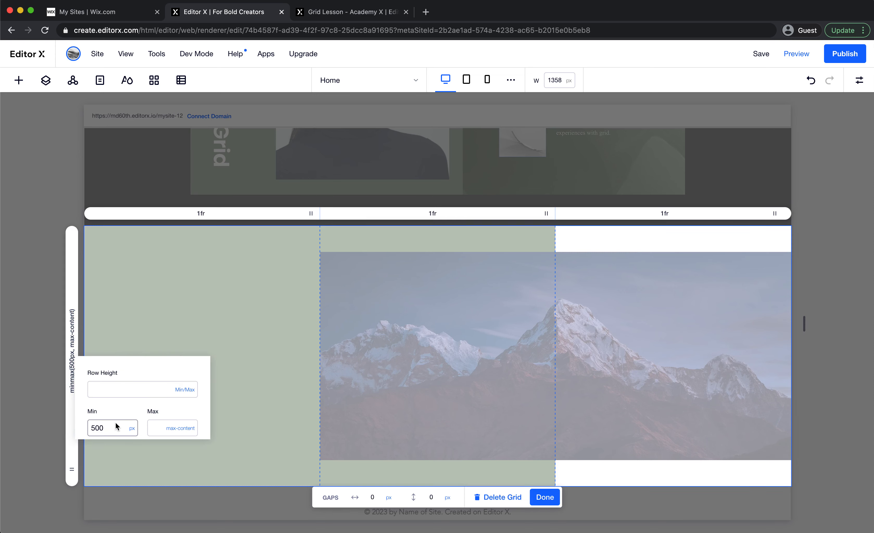
left_click(109, 431)
left_click(180, 391)
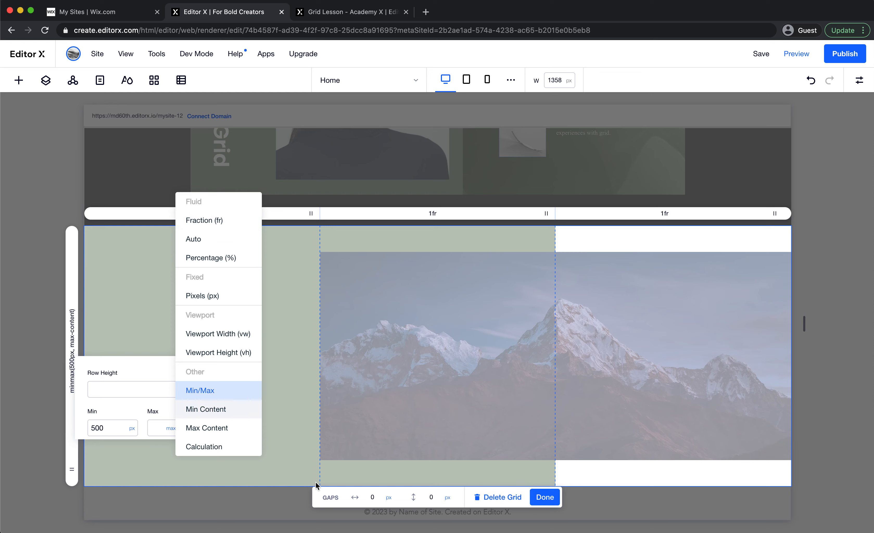
left_click(215, 220)
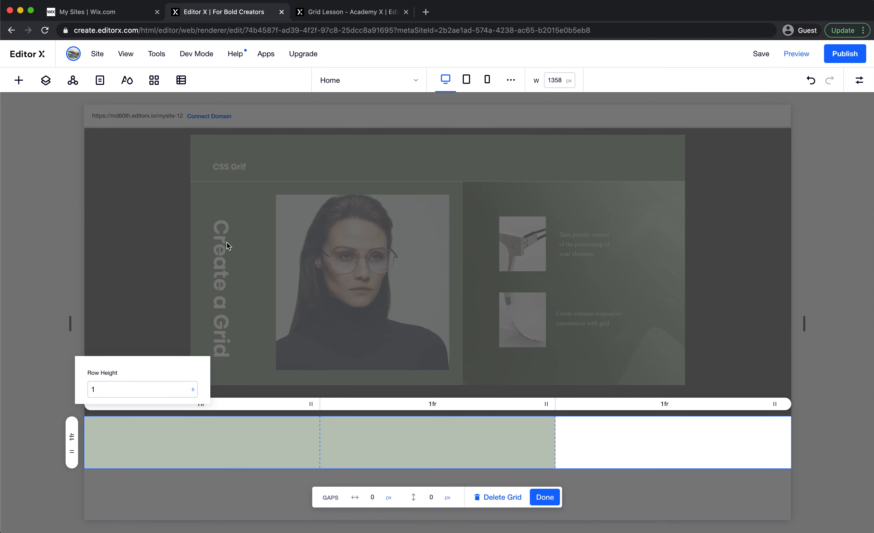
left_click(331, 430)
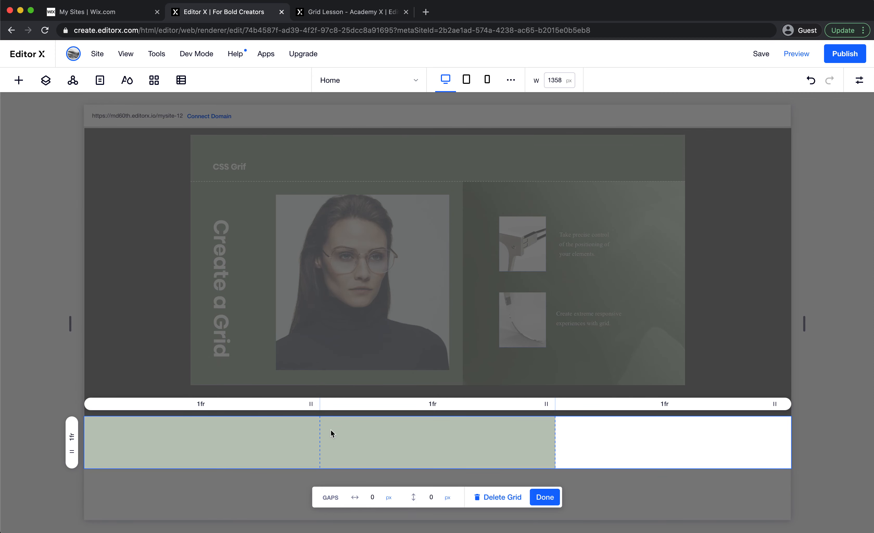
left_click(549, 499)
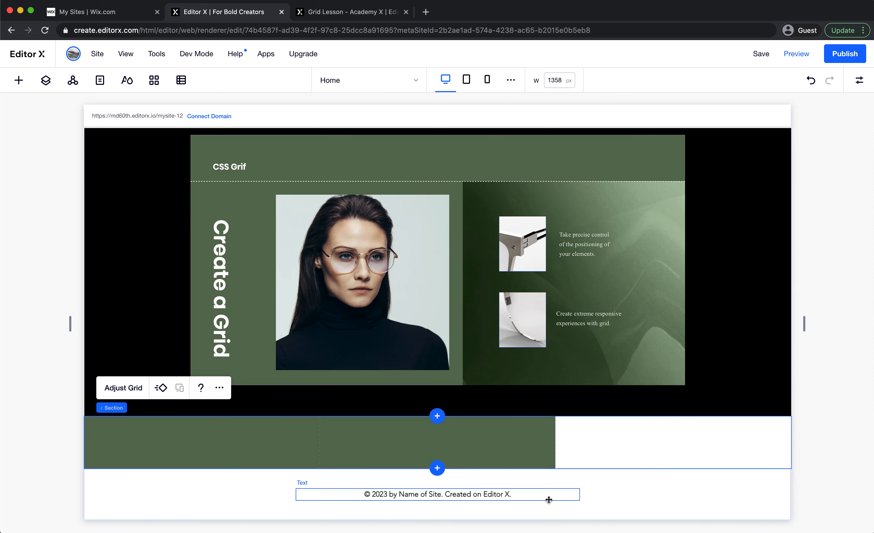
Inspect the green container and the properties of its three-column section
left_click(403, 428)
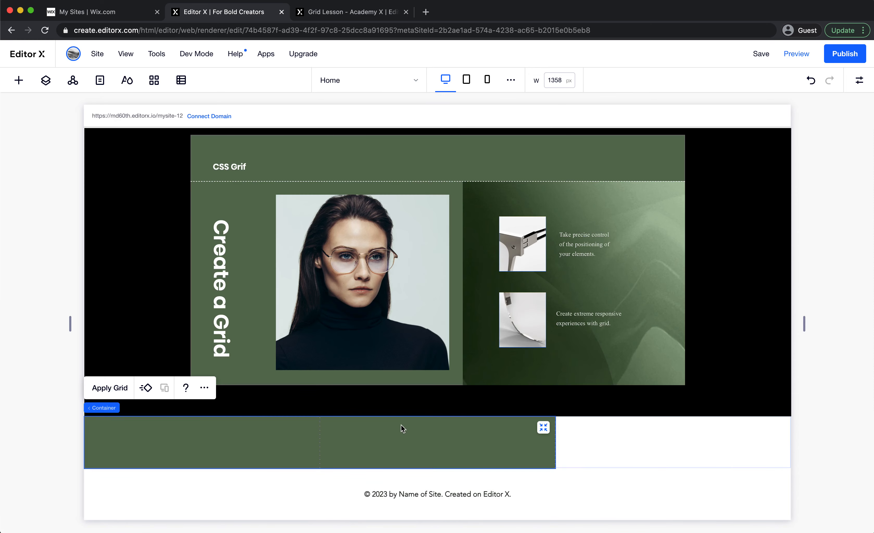
left_click(860, 81)
left_click(860, 84)
left_click(666, 432)
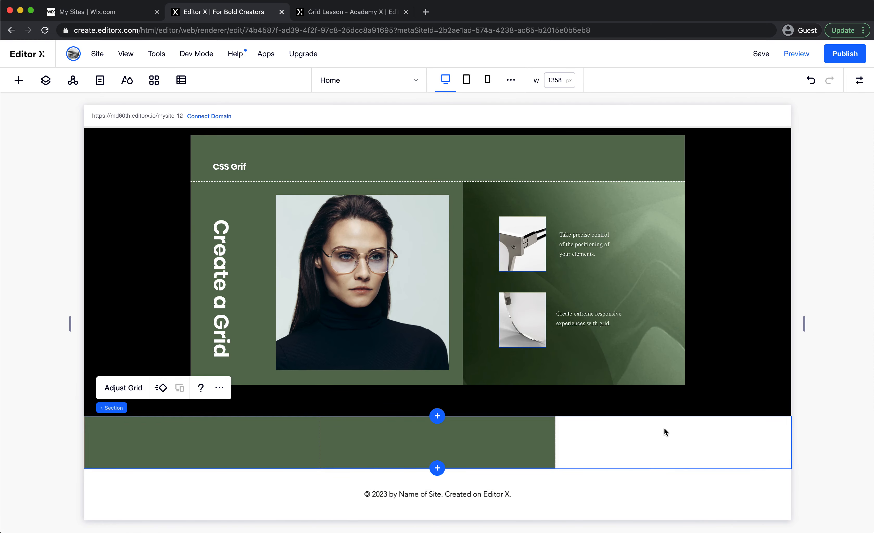
left_click(859, 79)
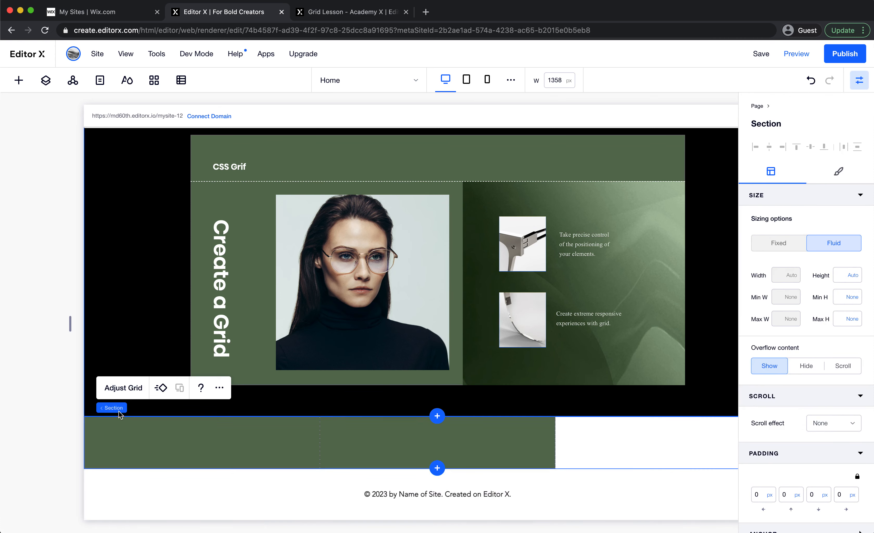
Select the mountain image through the section's layers and set its top and bottom margins to 0 px
left_click(45, 80)
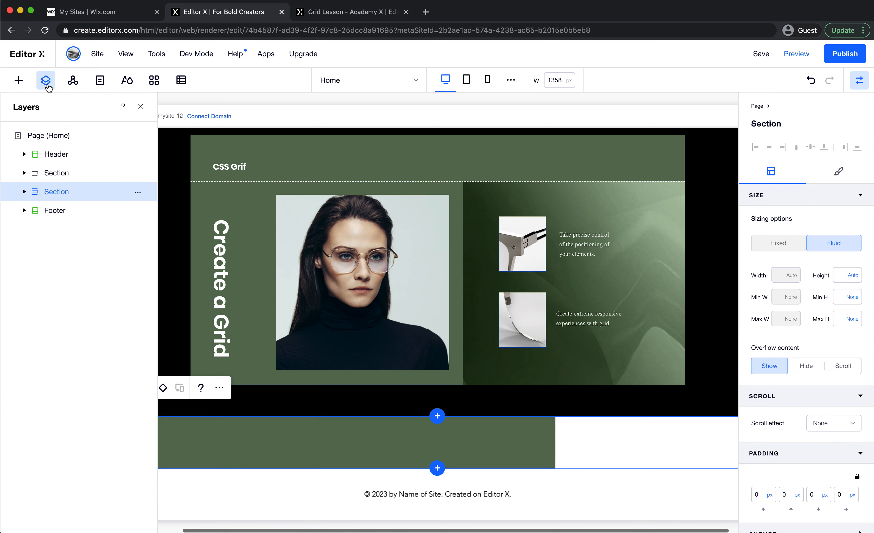
left_click(24, 192)
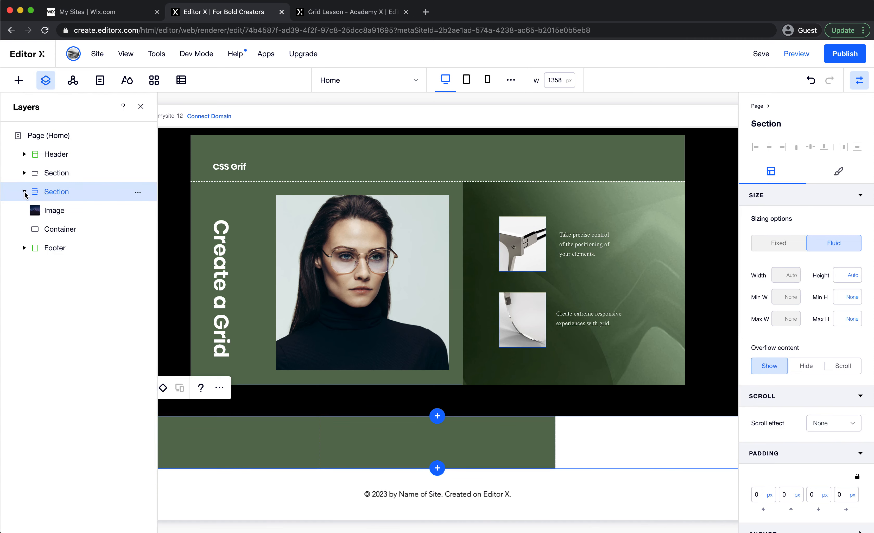
left_click(52, 210)
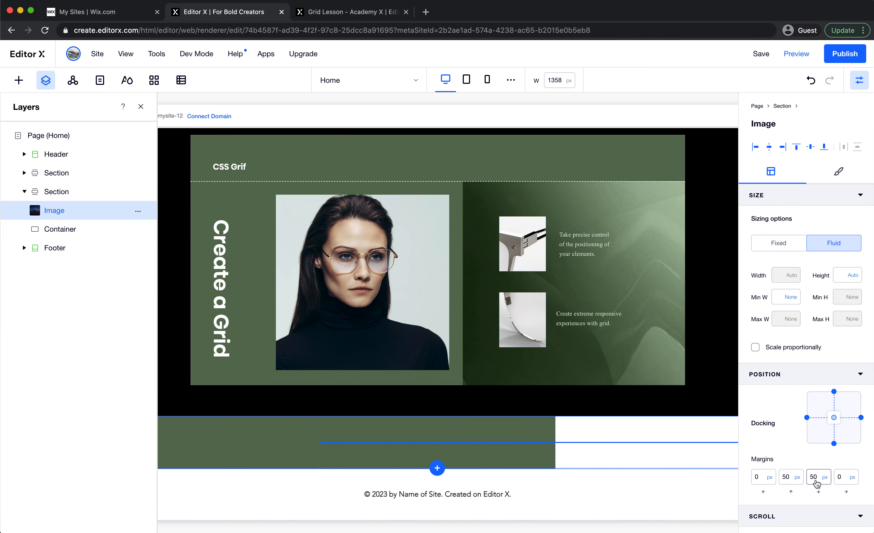
left_click(791, 482)
type("0")
key("Tab")
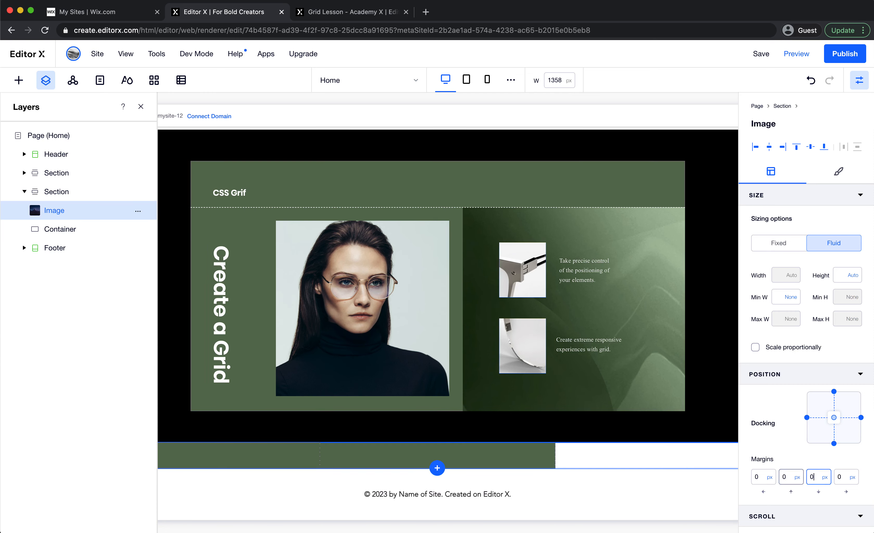
type("0")
key("Tab")
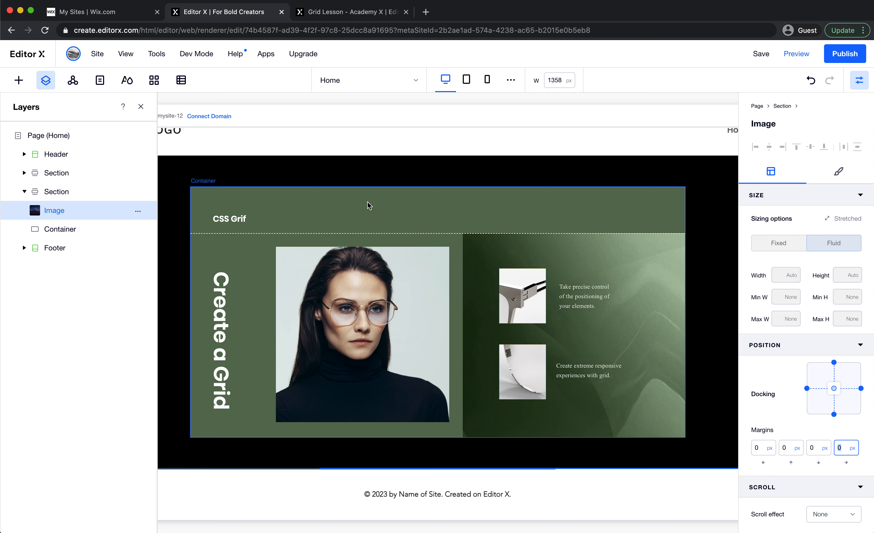
Undock the mountain image from the bottom and right, leaving it docked to the top and left
left_click(67, 192)
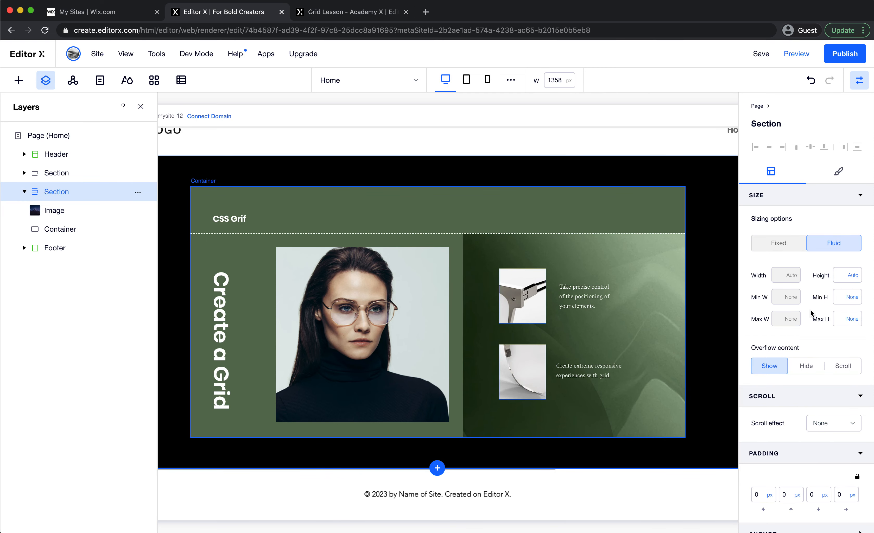
left_click(63, 215)
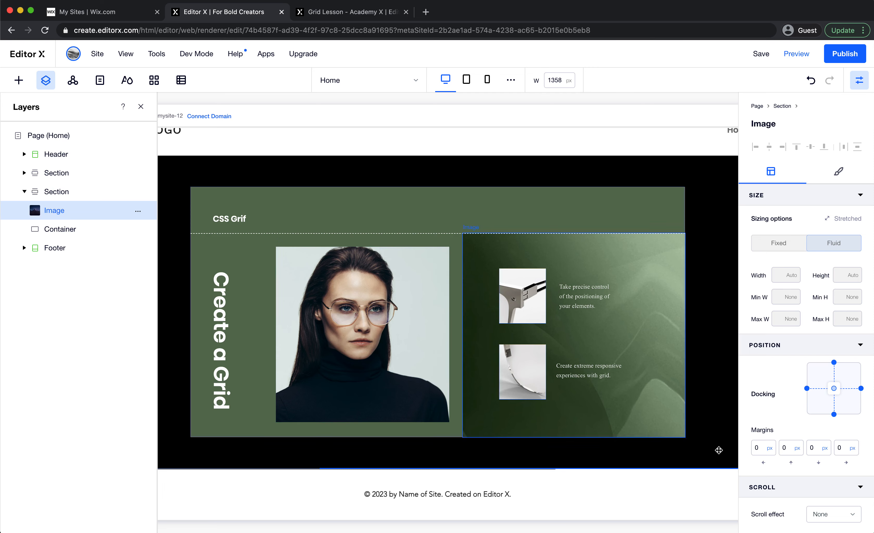
left_click(833, 416)
left_click(861, 418)
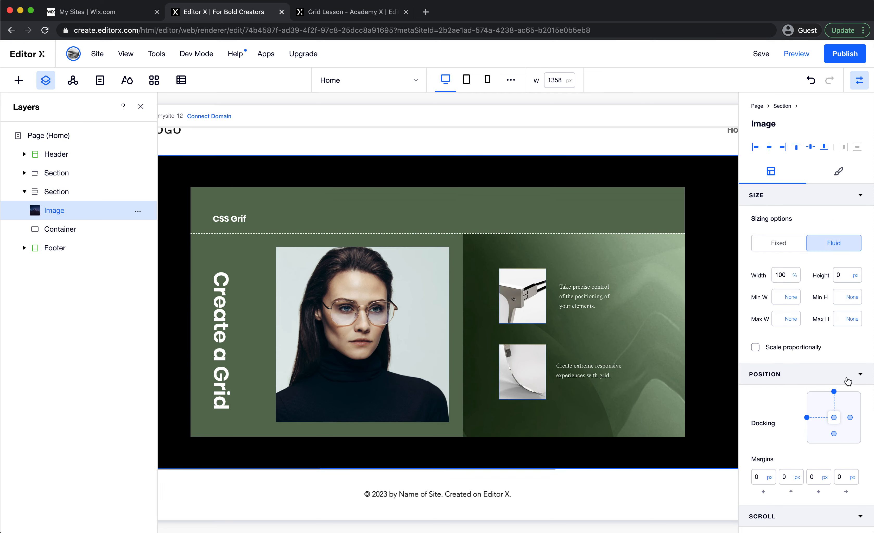
Set the mountain image's height to 100 px, and reset the image to its default in the image settings
left_click(842, 279)
type("100")
key("Return")
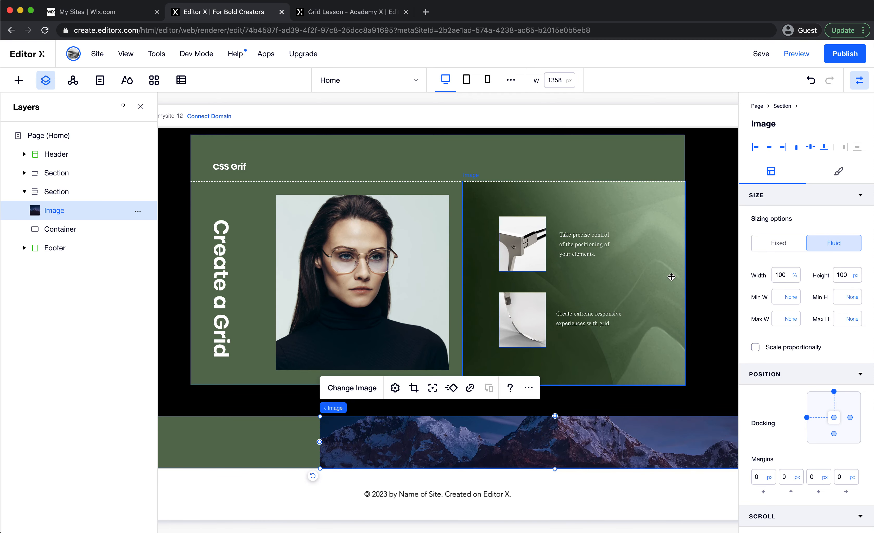
left_click(395, 388)
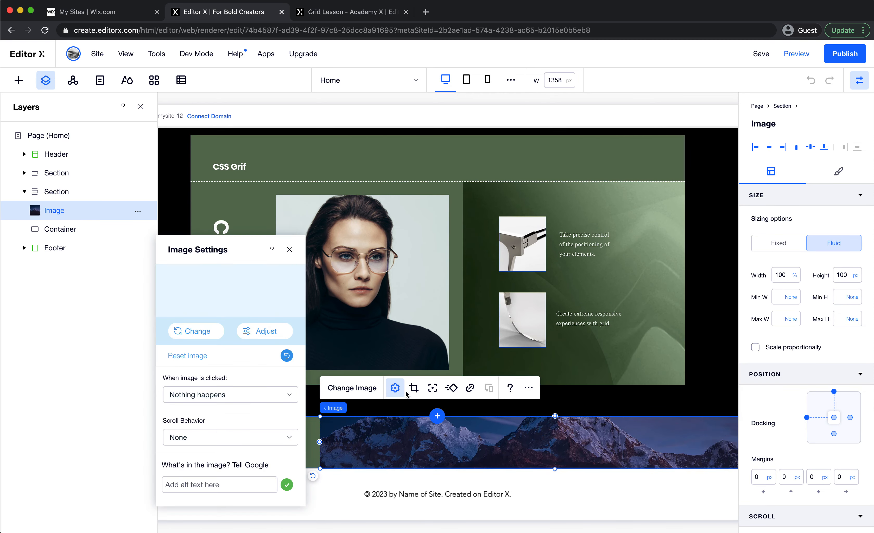
left_click(287, 355)
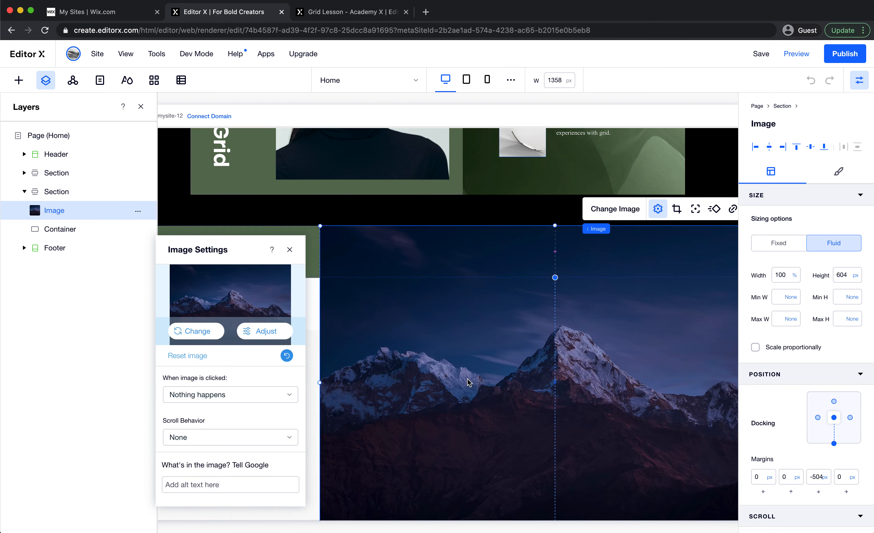
left_click(290, 249)
Set the mountain image's bottom margin to 0 px
scroll(590, 373, "right", 3)
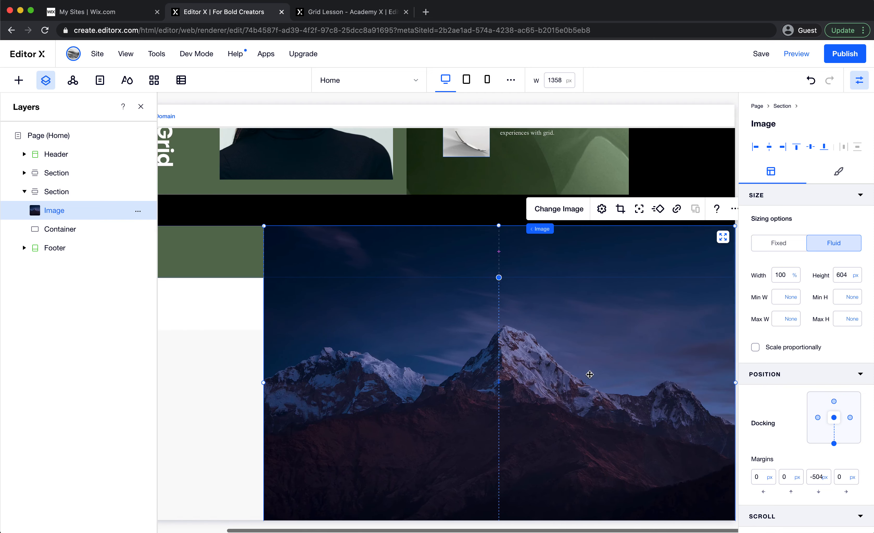
scroll(590, 375, "left", 5)
scroll(590, 375, "left", 3)
scroll(572, 367, "right", 2)
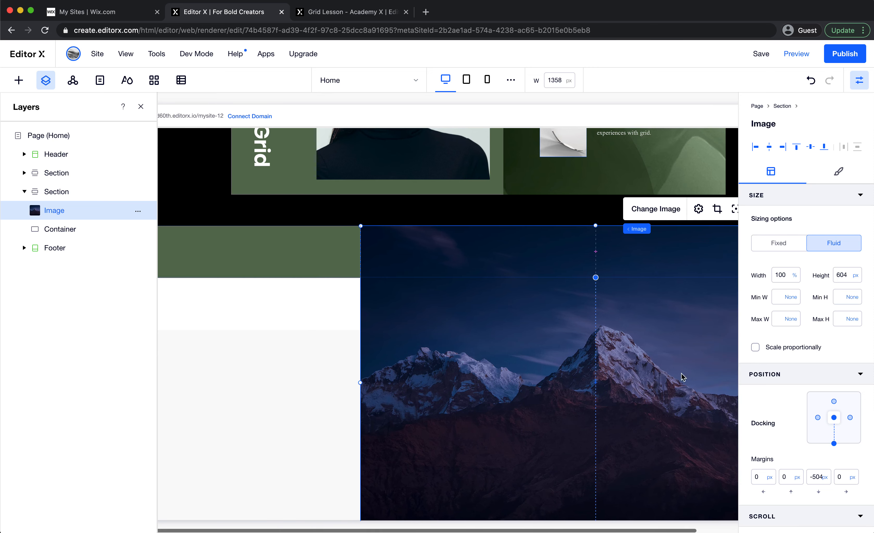
left_click(808, 476)
type("0")
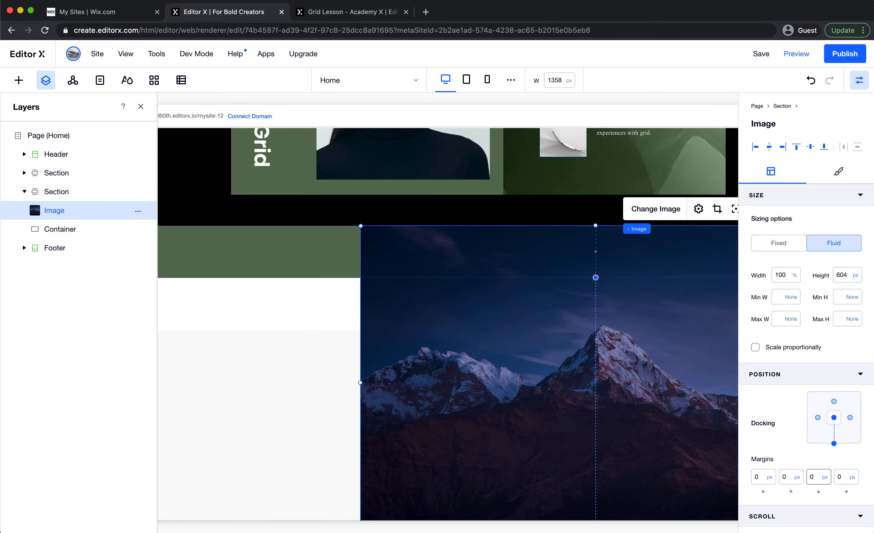
key("Return")
Set the mountain image's top and bottom margins to 50 px each
scroll(453, 412, "right", 3)
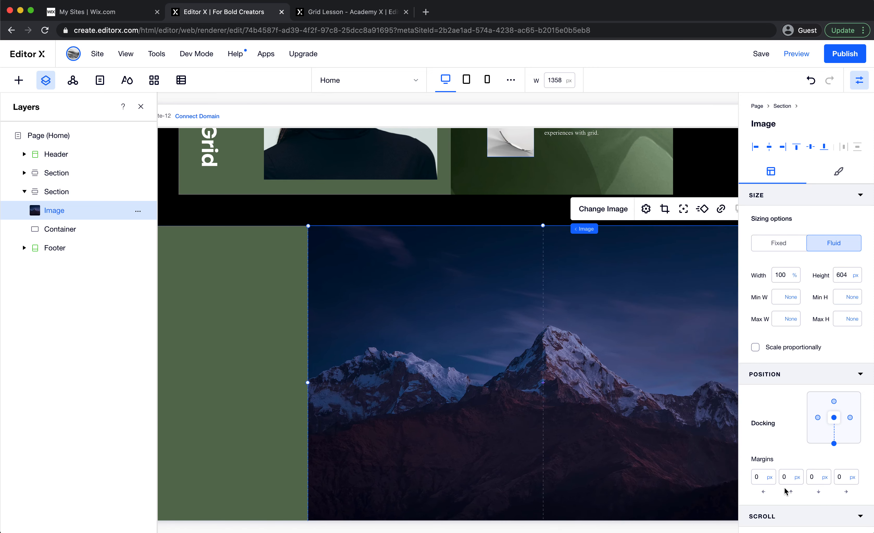
type("50")
key("Tab")
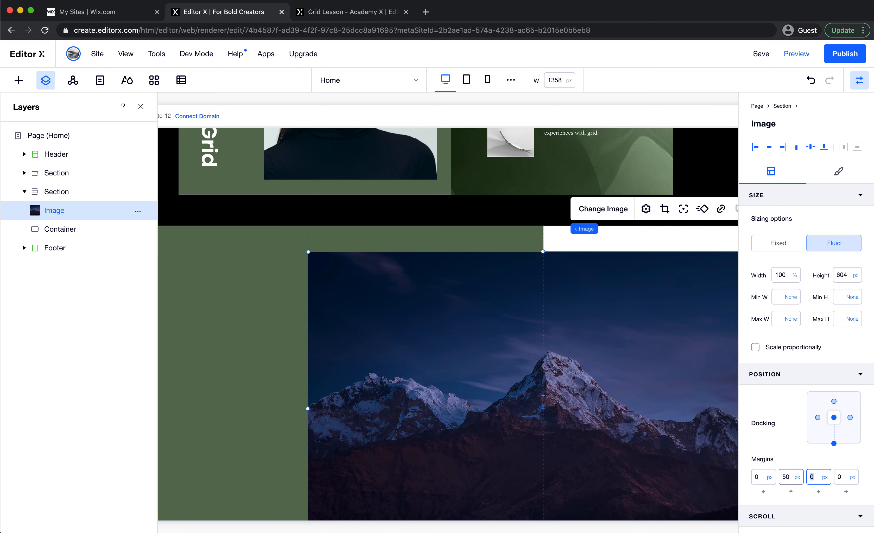
type("50")
key("Tab")
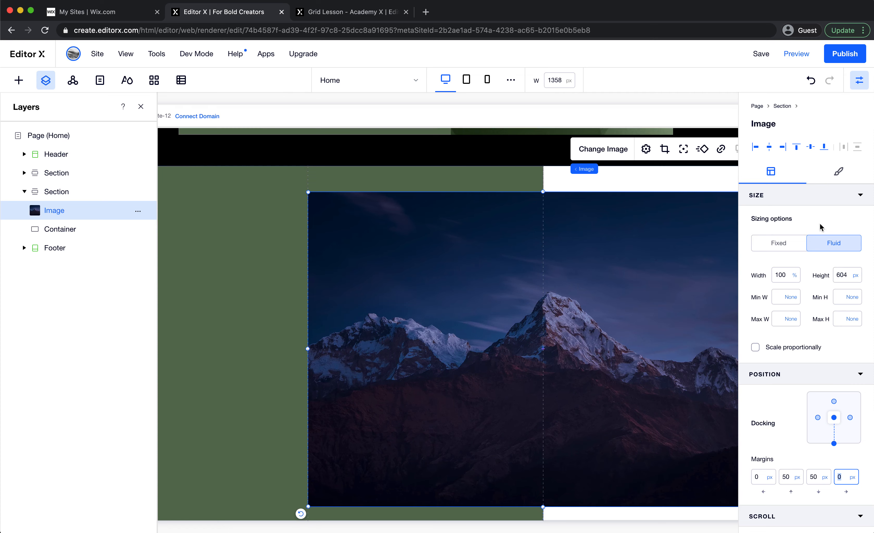
Make the mountain image scale proportionally
left_click(756, 347)
scroll(667, 319, "down", 3)
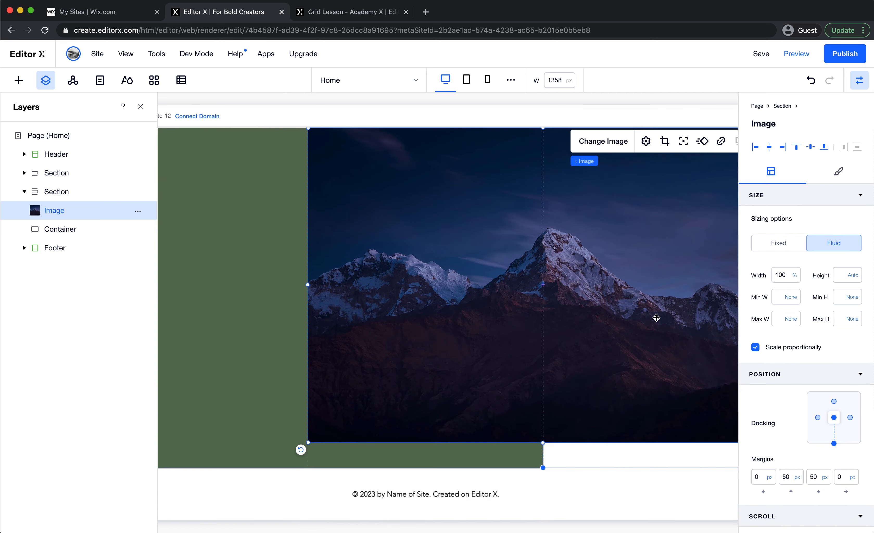
scroll(661, 318, "up", 3)
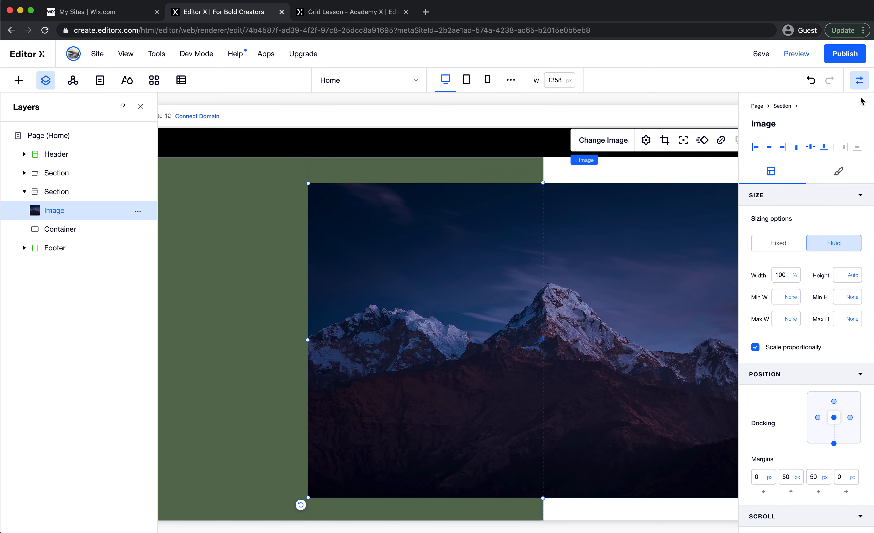
Hide the Inspector and narrow the page canvas to the 1000 px tablet width to test the section's responsiveness
left_click(859, 79)
scroll(614, 292, "left", 3)
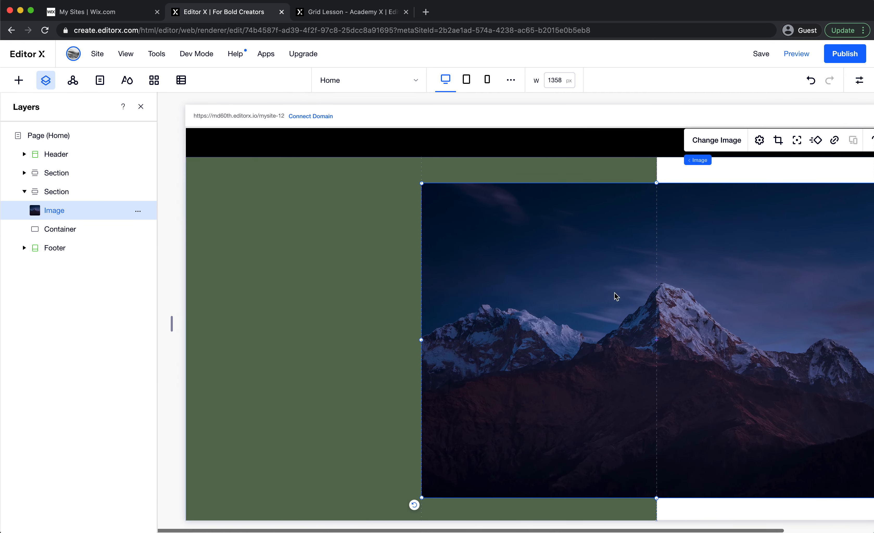
left_click(270, 302)
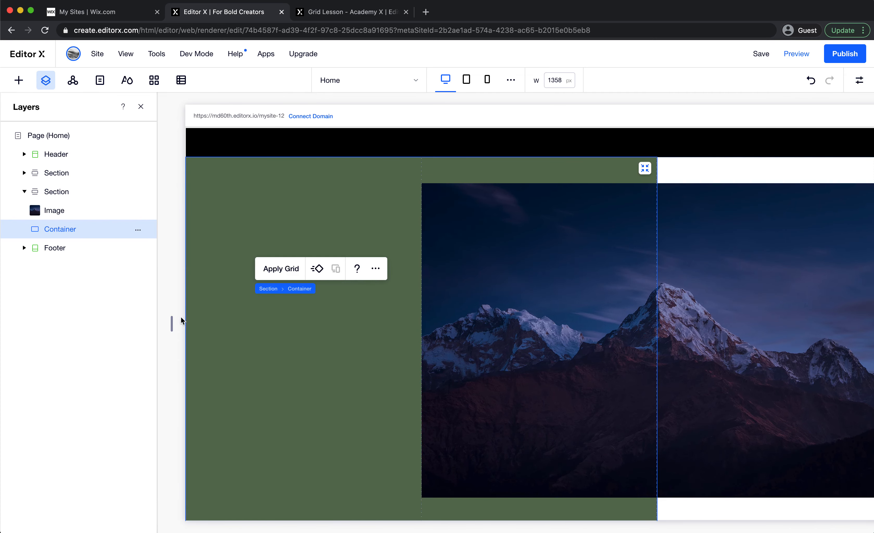
left_click_drag(172, 323, 246, 363)
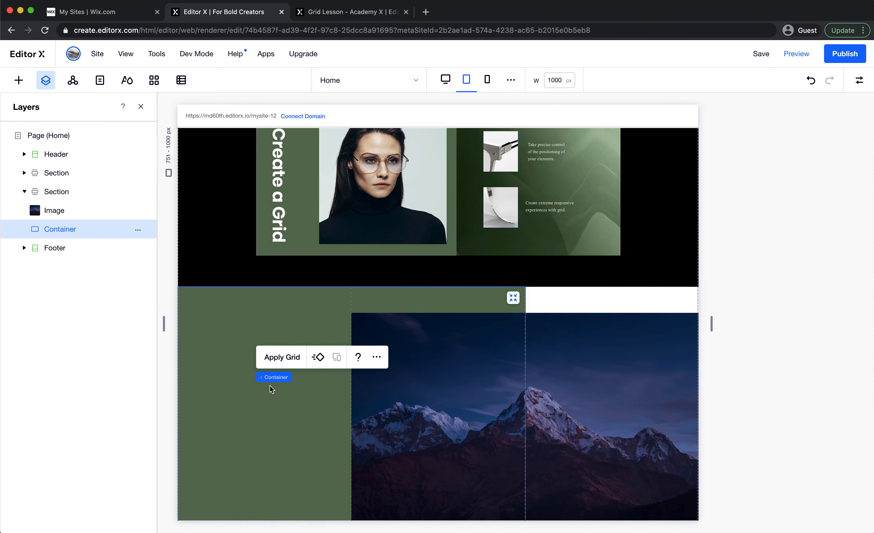
scroll(272, 389, "down", 3)
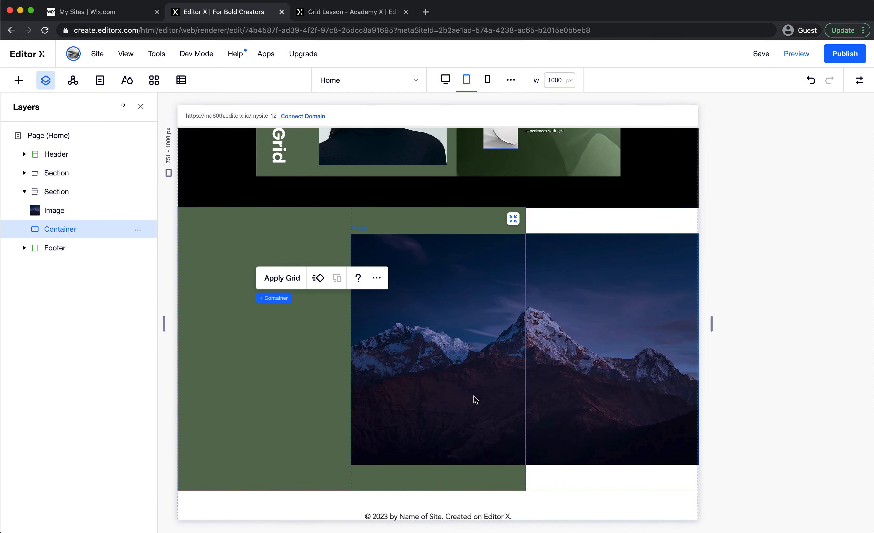
Examine the layout settings of the mountain image and its parent section in the Inspector at this viewport width
left_click(580, 377)
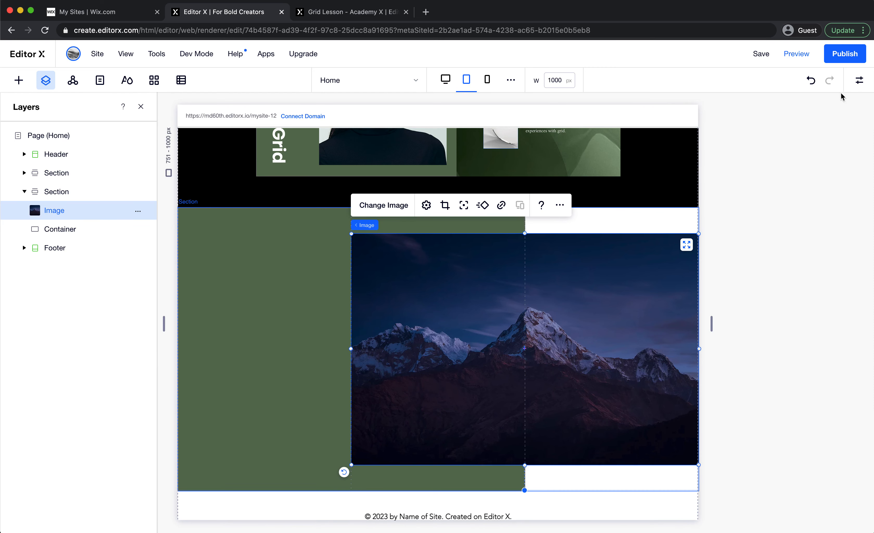
left_click(863, 82)
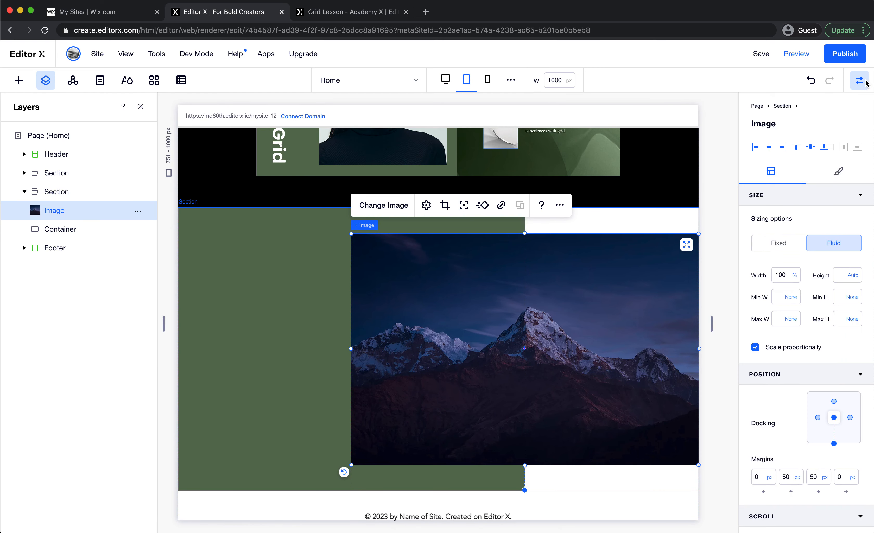
left_click(578, 224)
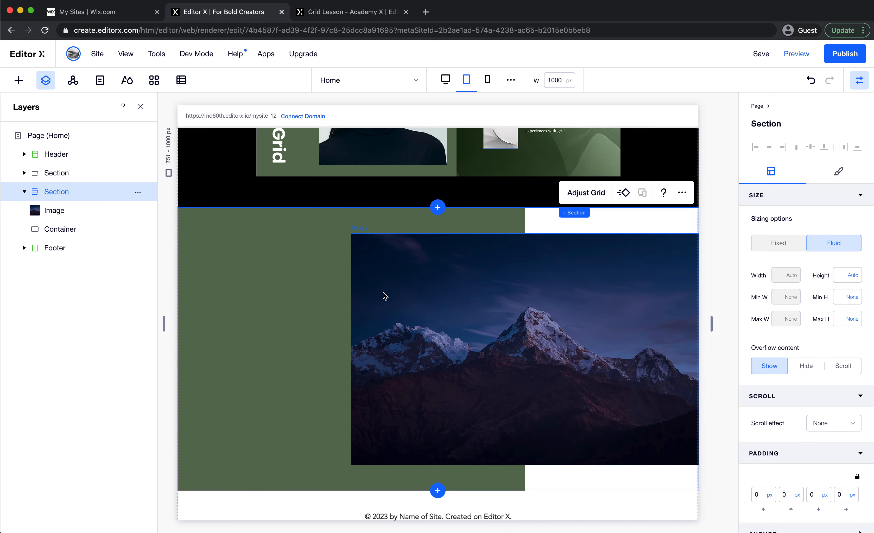
scroll(375, 296, "up", 2)
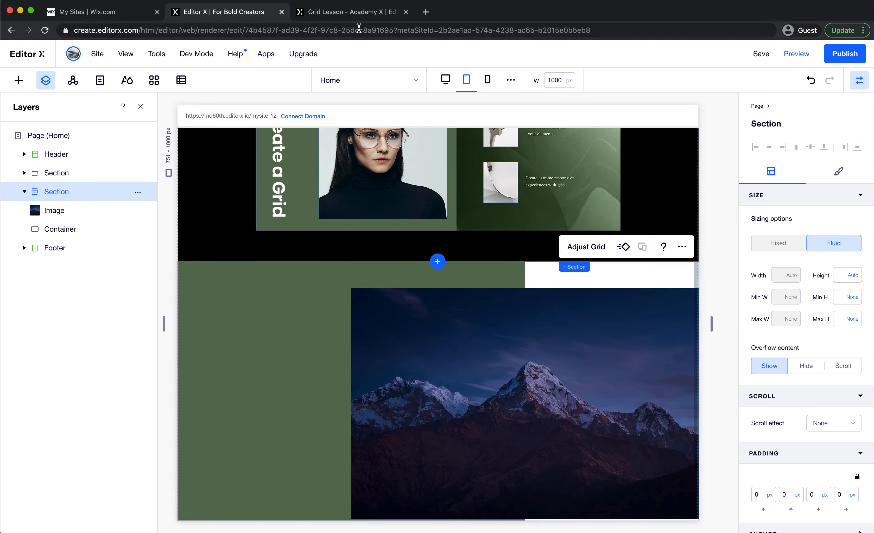
Switch to the Grid Lesson page and read the "Adjusting grid area" section with its illustration of the Inspector settings
left_click(355, 13)
left_click(526, 341)
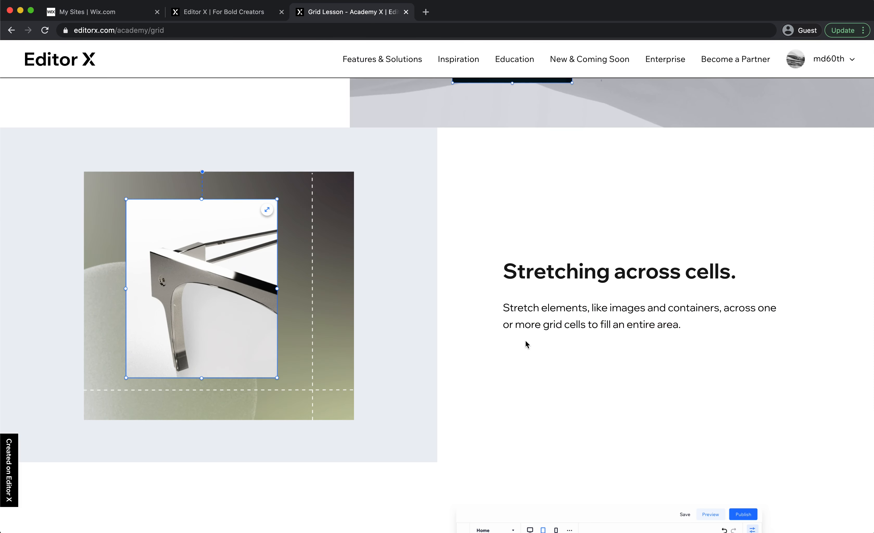
scroll(525, 341, "down", 10)
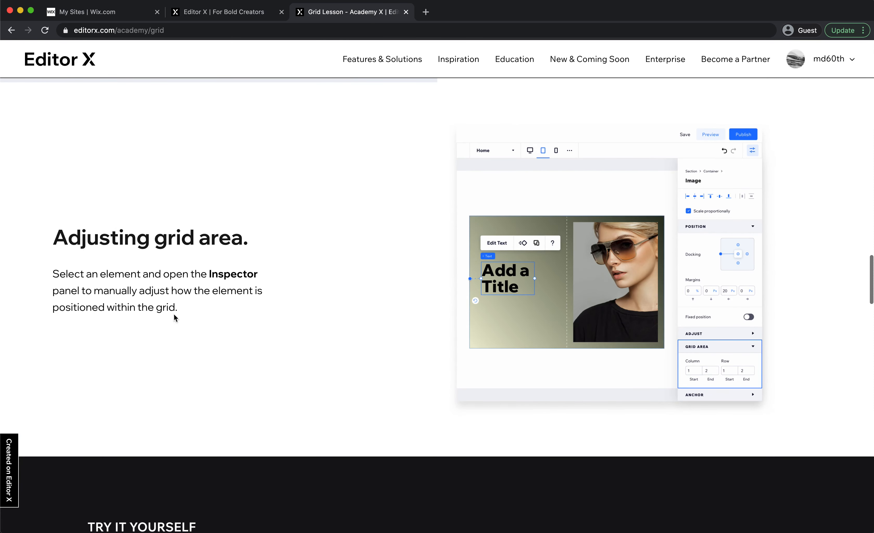
left_click_drag(54, 237, 278, 240)
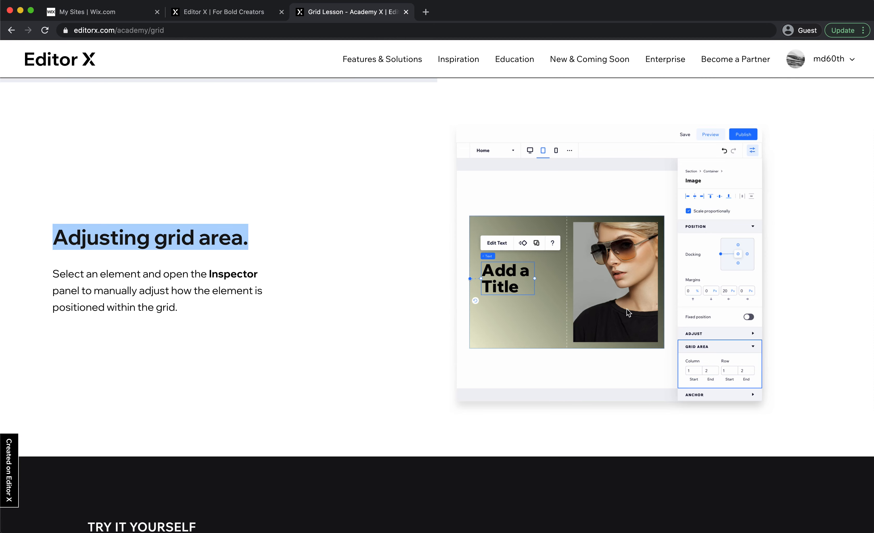
scroll(724, 364, "up", 5)
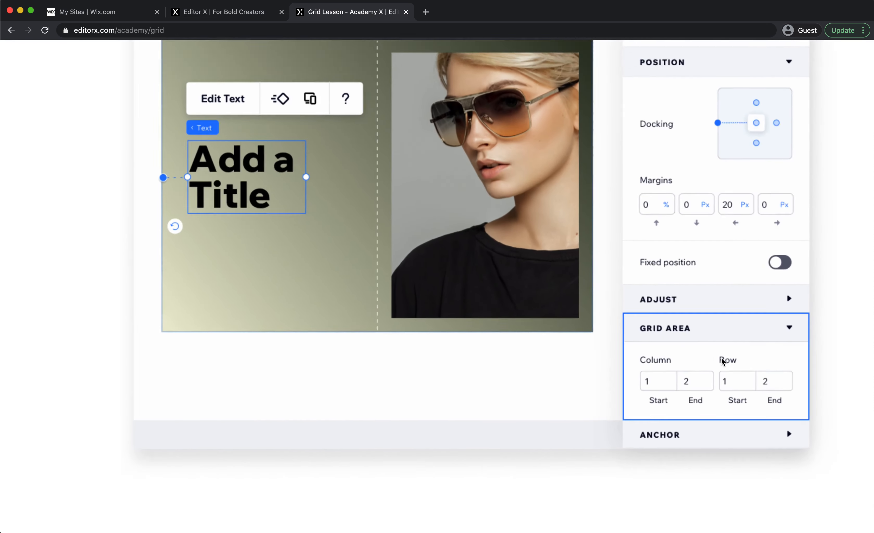
scroll(723, 361, "down", 5)
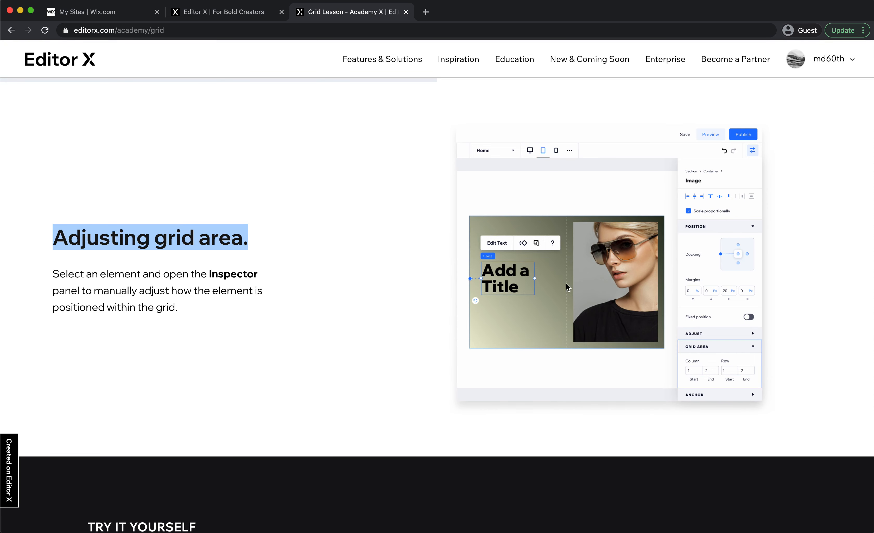
left_click_drag(54, 276, 170, 313)
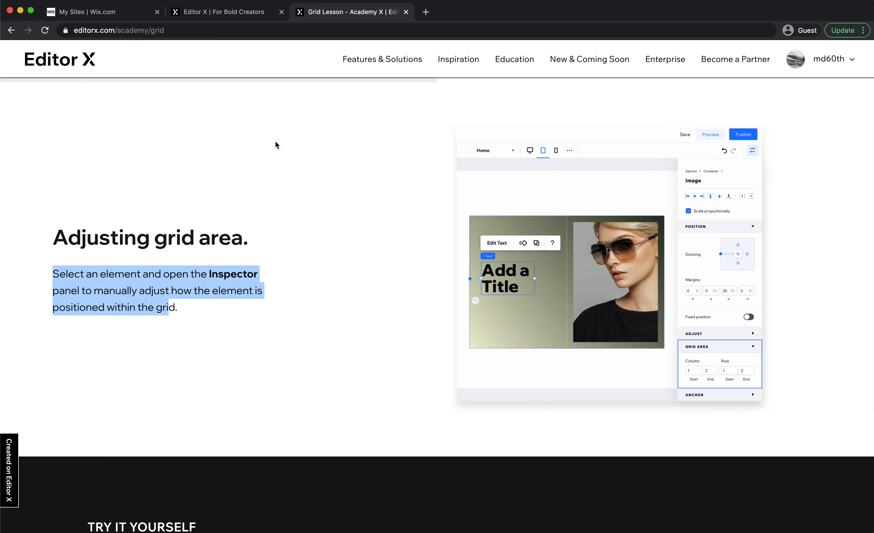
Switch back to the Editor X site and add a paragraph text element to the green container, partly overlapping the mountain image
left_click(259, 18)
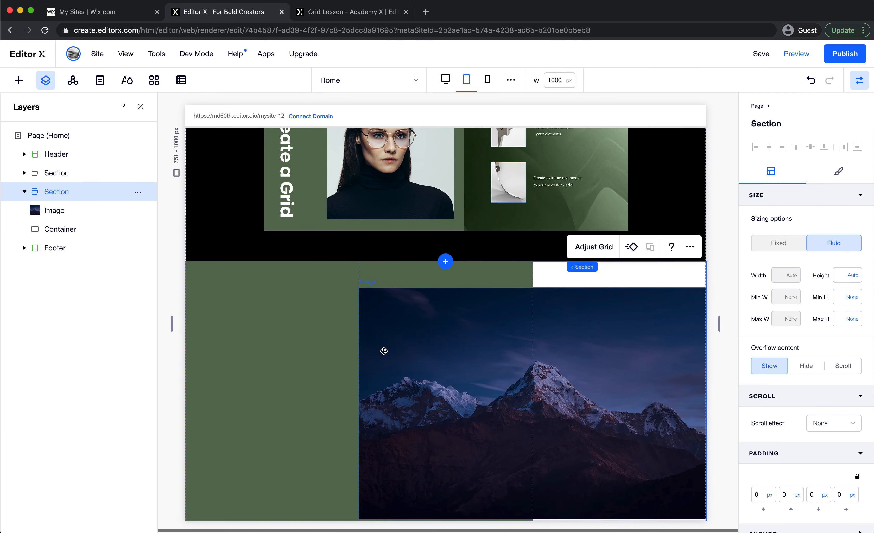
scroll(384, 351, "down", 3)
left_click(384, 352)
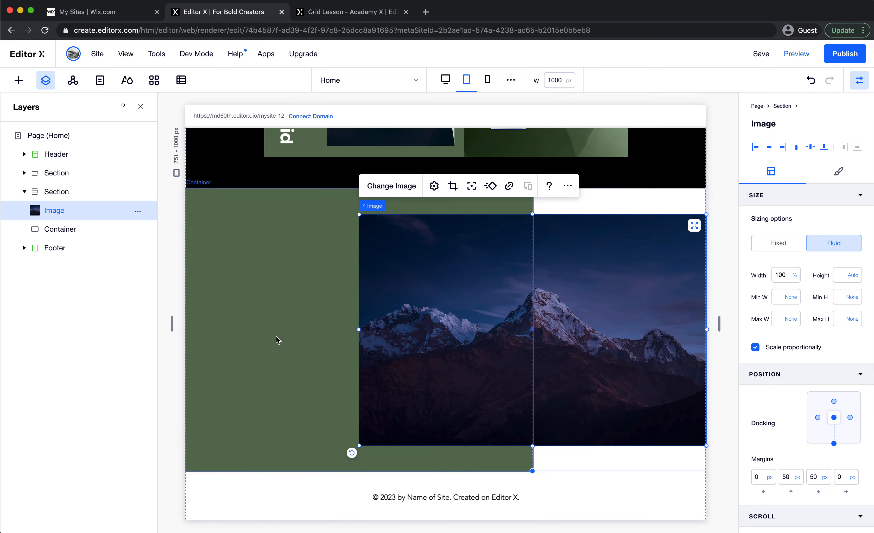
left_click(18, 80)
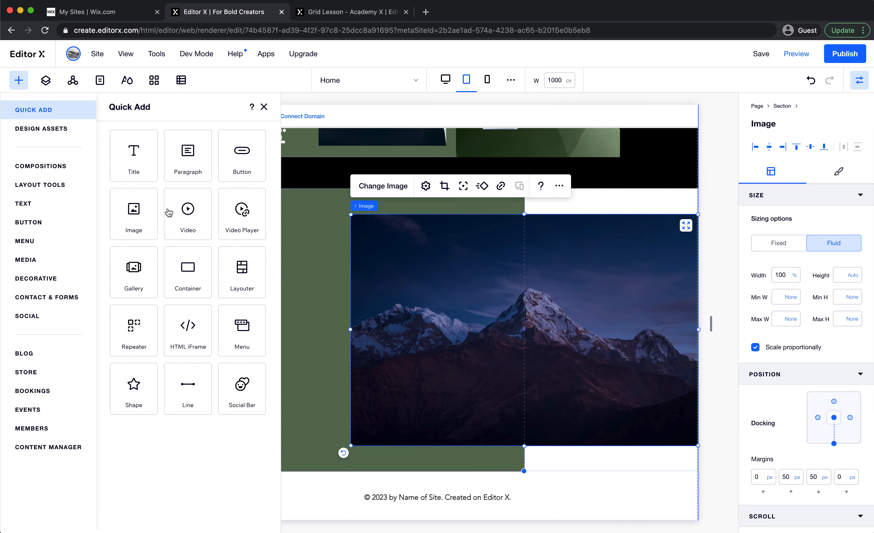
left_click_drag(188, 165, 312, 258)
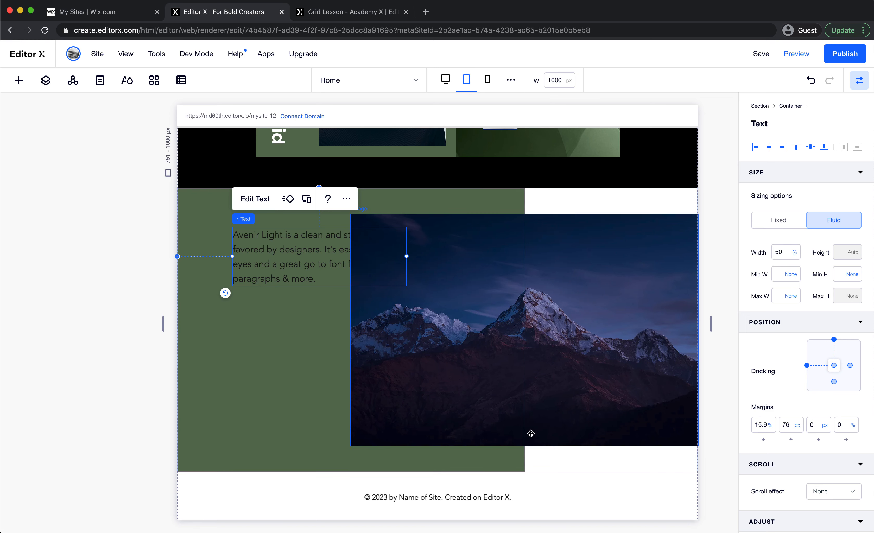
Examine the column and row layout of the mountain image's section in the grid adjustment view, and leave it unchanged
left_click(567, 464)
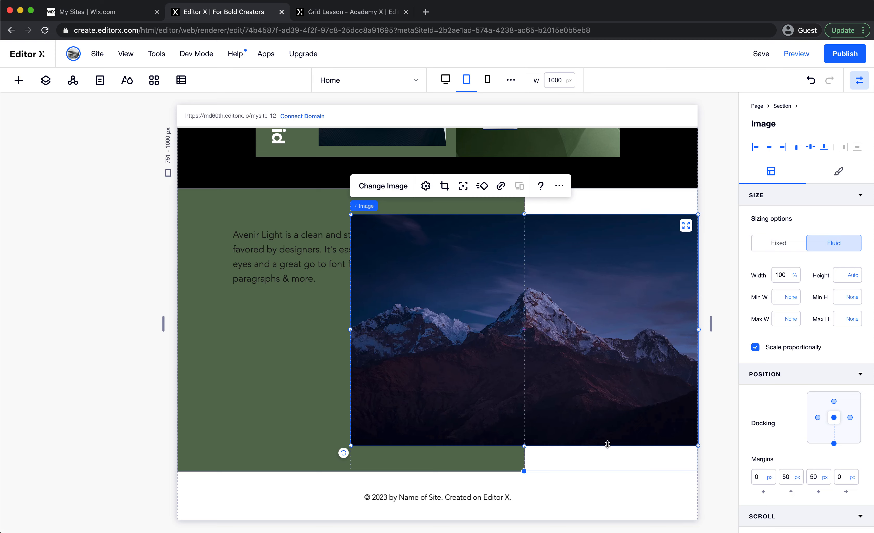
left_click(601, 452)
left_click(602, 419)
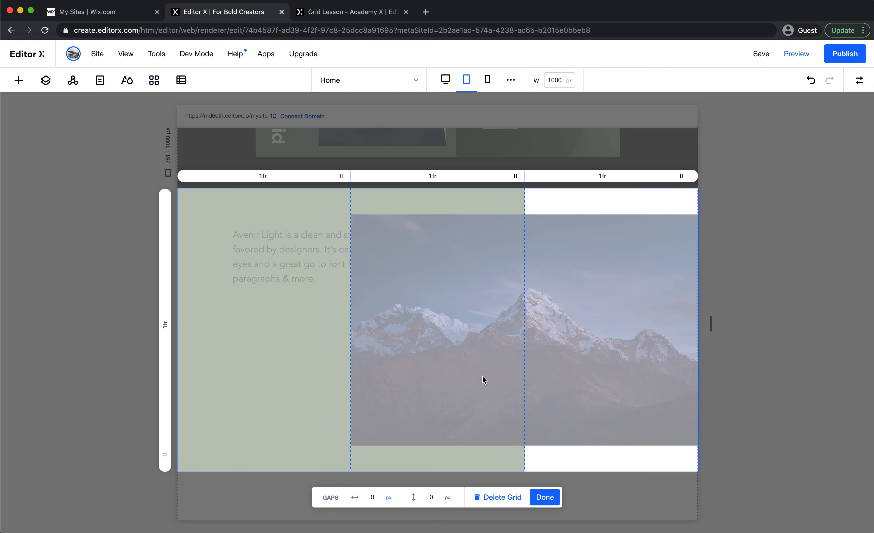
left_click(544, 499)
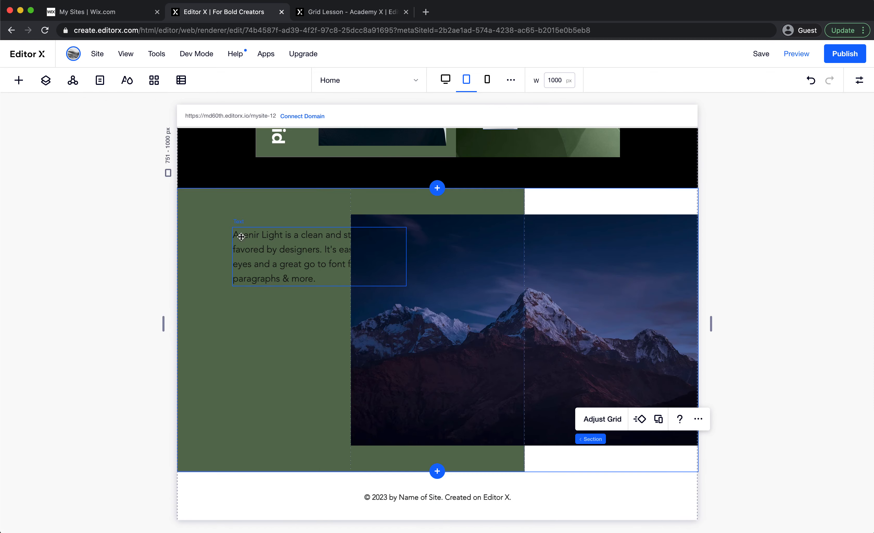
Delete the paragraph text element from the green container and confirm the deletion
left_click(306, 256)
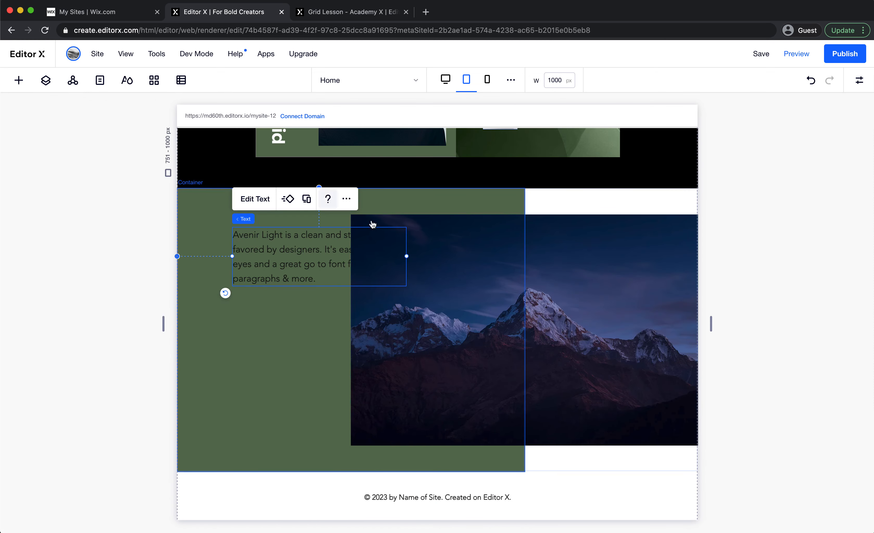
left_click(306, 377)
left_click(304, 257)
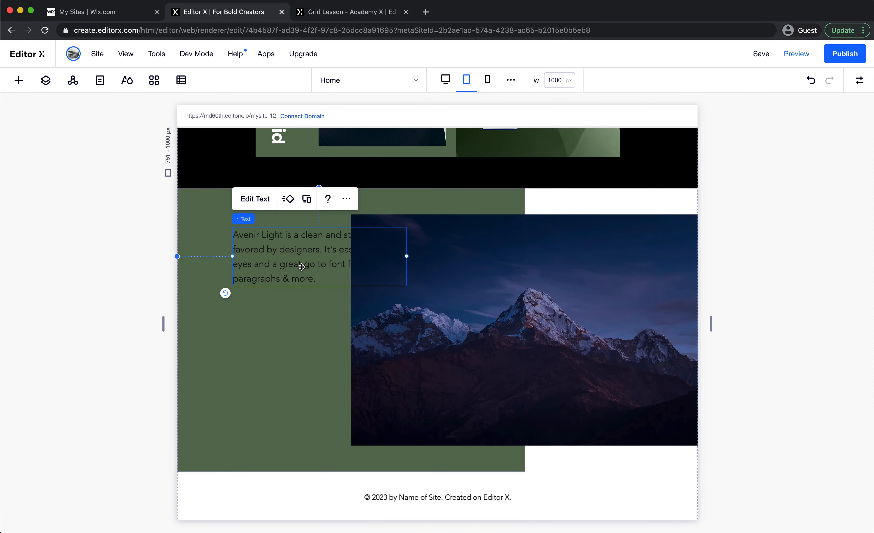
left_click_drag(304, 257, 304, 270)
key("Delete")
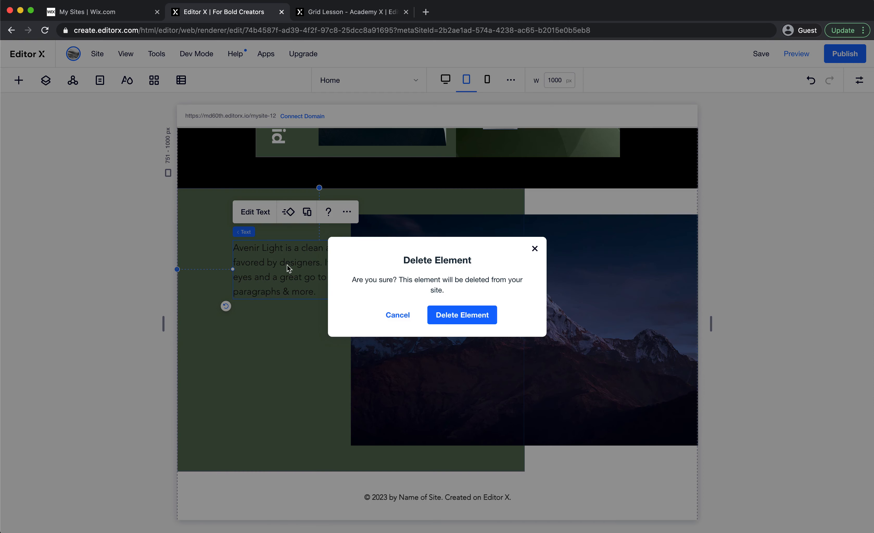
left_click(452, 316)
Add a new container on the green container, overlapping the mountain image, and fill its background with pink from My Colors
left_click(19, 82)
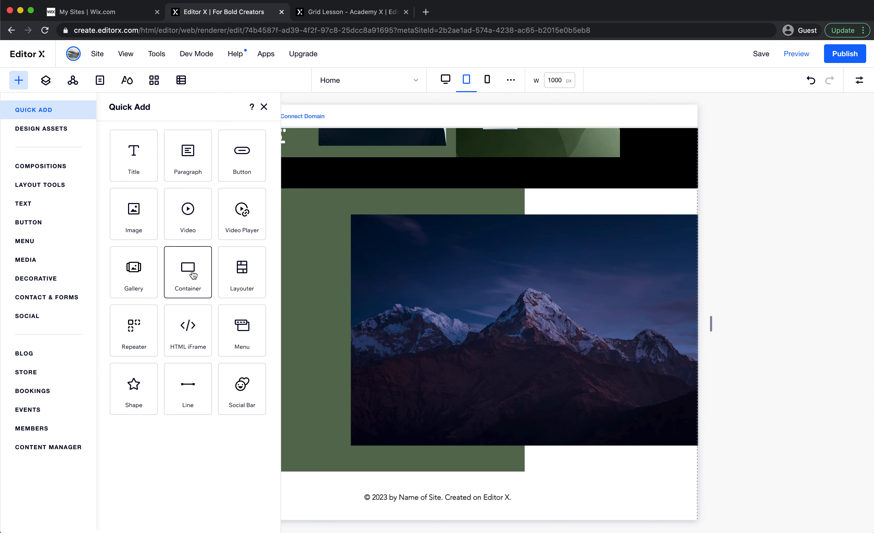
left_click_drag(189, 273, 336, 291)
left_click(860, 80)
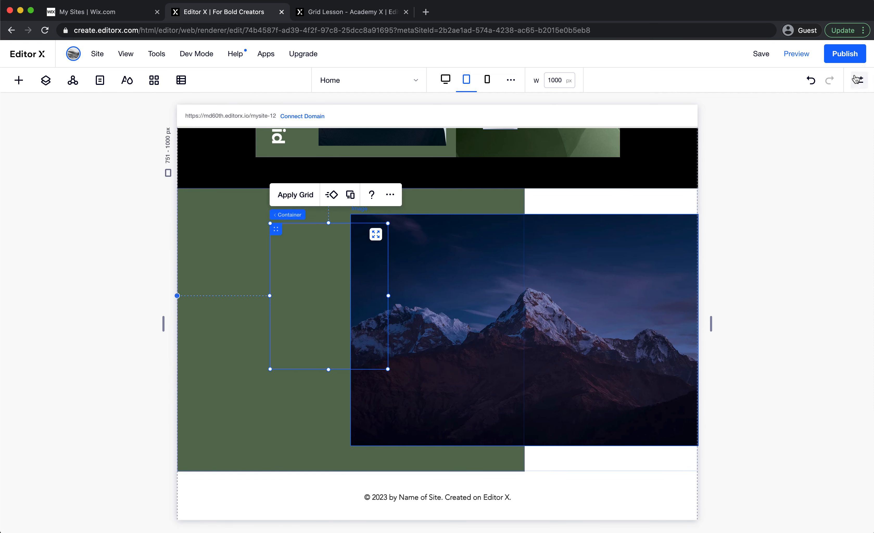
left_click(833, 181)
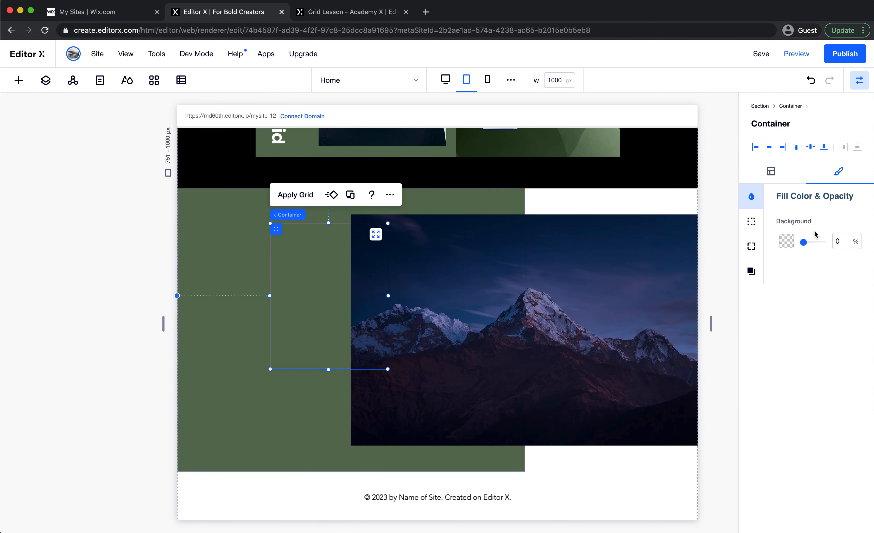
left_click(787, 237)
left_click(845, 400)
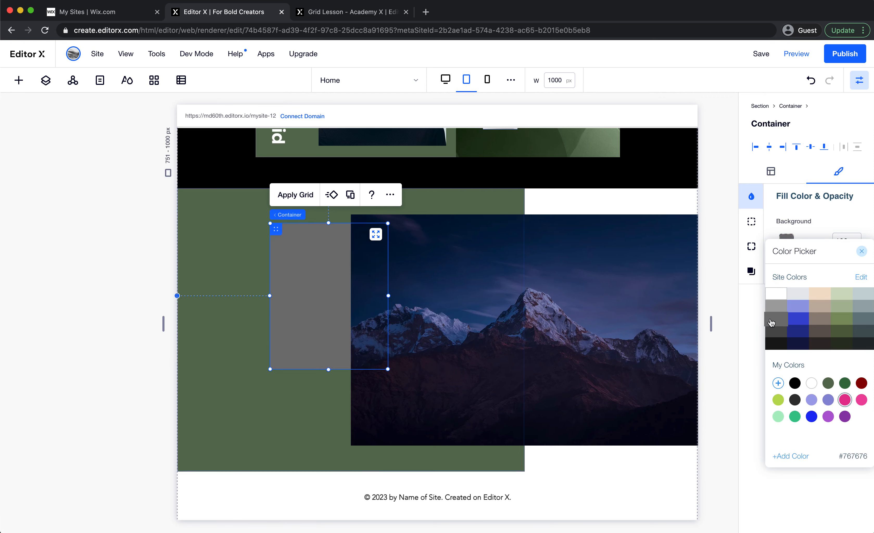
left_click(755, 328)
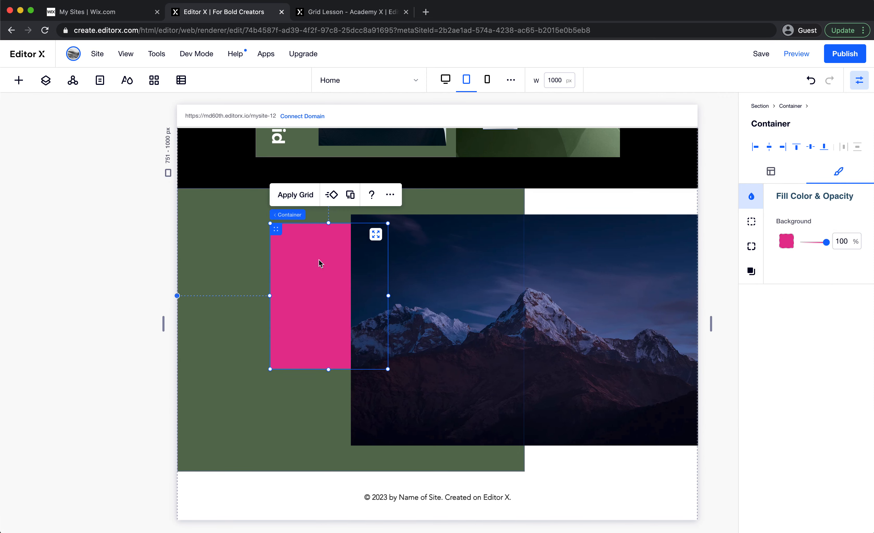
Move the pink container out of the green container onto the mountain image, within the section's third column
left_click(390, 194)
mouse_move(468, 406)
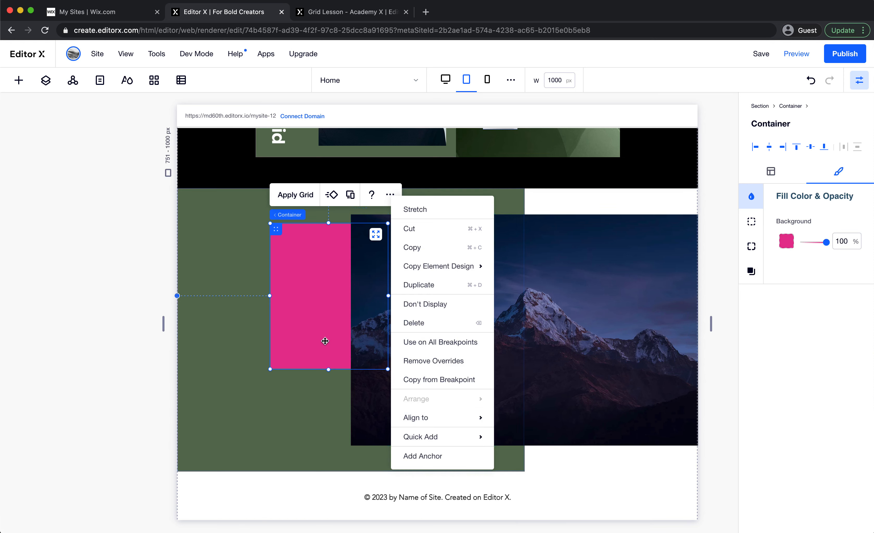
left_click(314, 331)
left_click(462, 314)
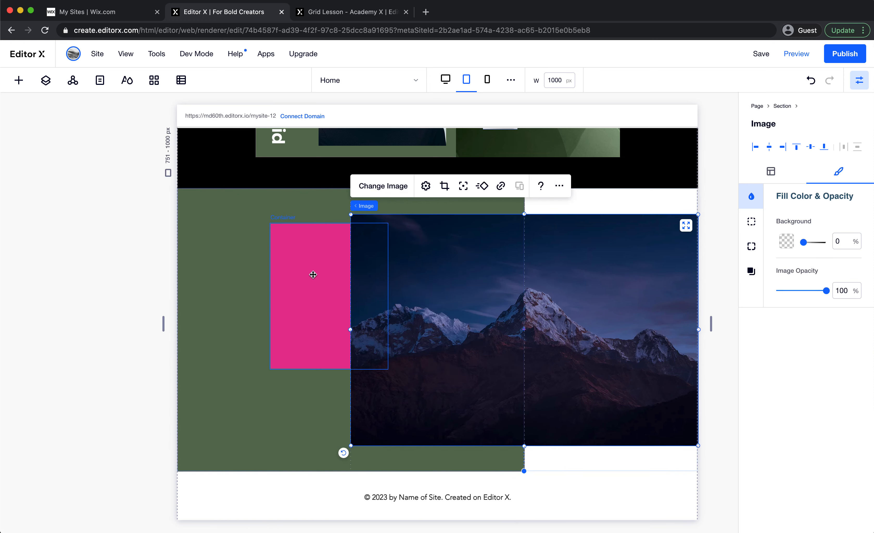
left_click_drag(312, 273, 574, 324)
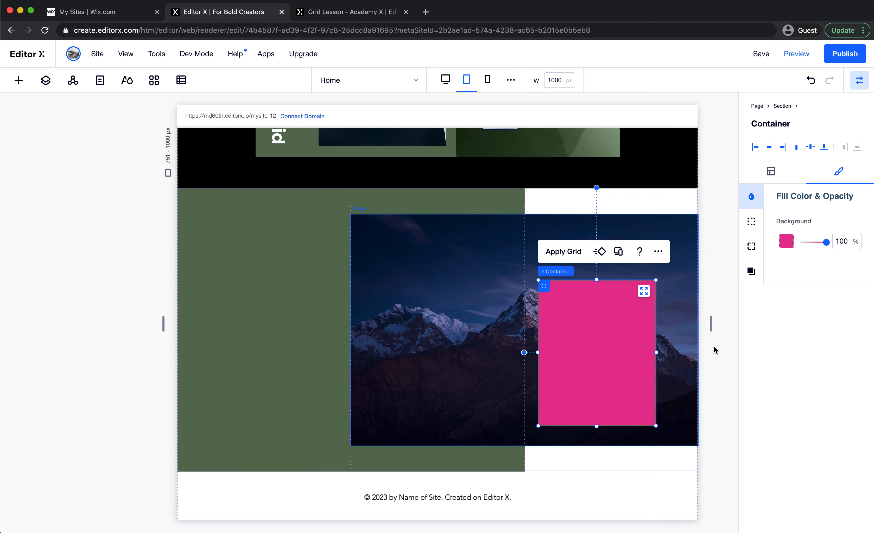
Set the pink container's width to 50%
left_click(771, 172)
left_click(789, 277)
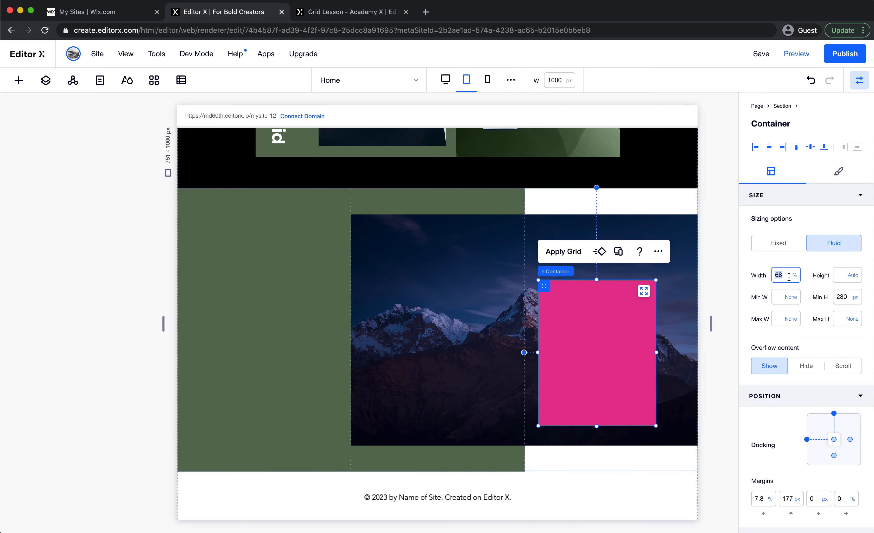
key("Return")
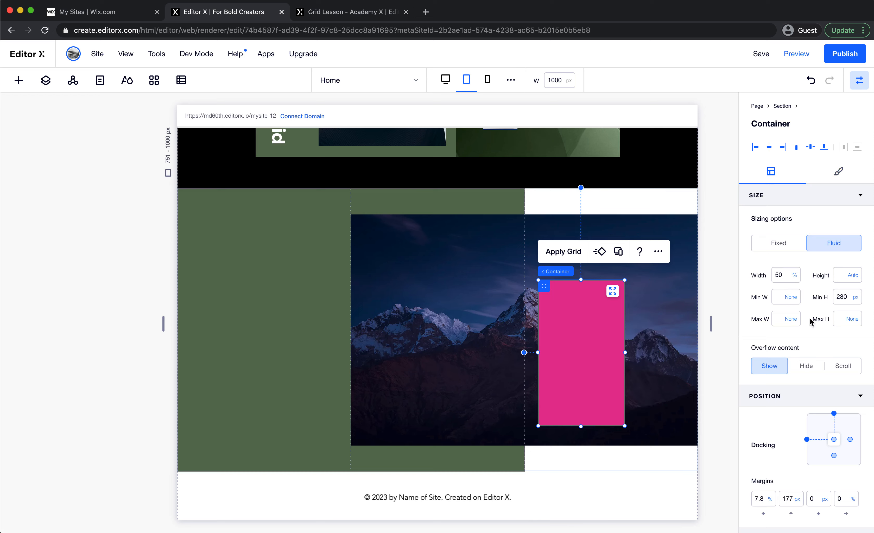
Dock the pink container to the centre of its grid cell and set its left and top margins to 0
left_click(806, 440)
left_click(834, 413)
left_click(767, 502)
type("0")
key("Tab")
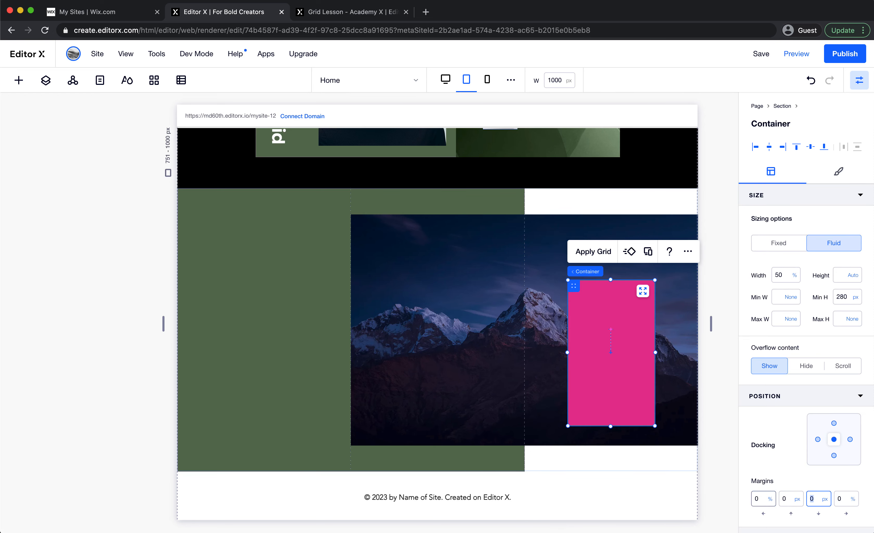
type("0")
key("Tab")
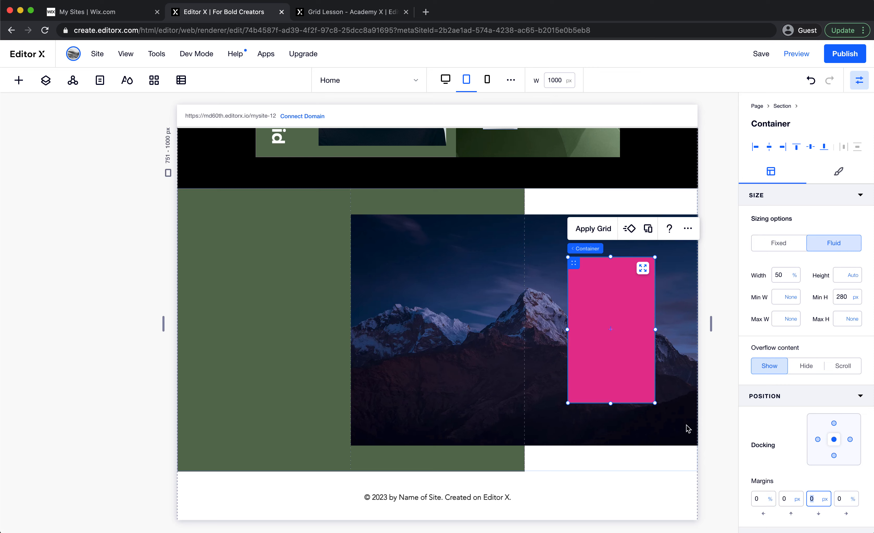
Compare the grid areas of the pink and green containers in the Inspector with the section's column lines in the grid adjustment view
left_click(554, 202)
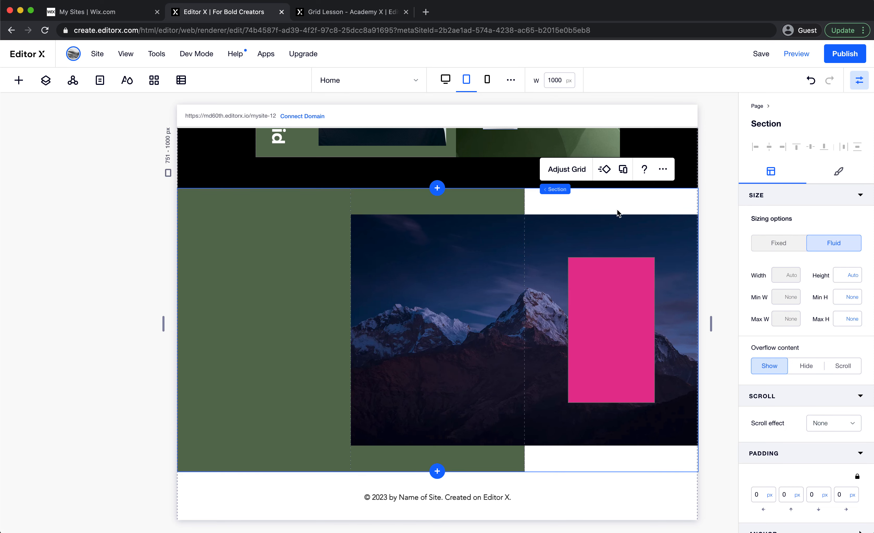
scroll(617, 213, "down", 1)
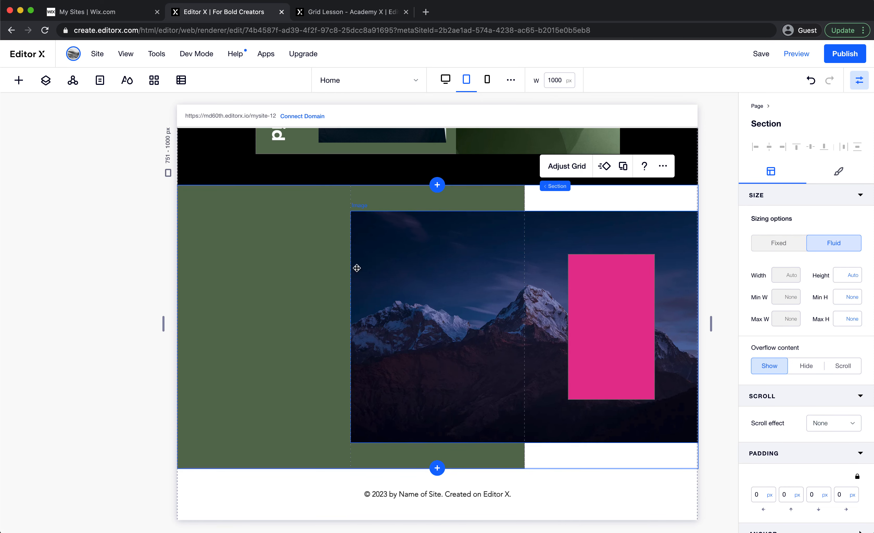
left_click(614, 353)
scroll(795, 462, "down", 5)
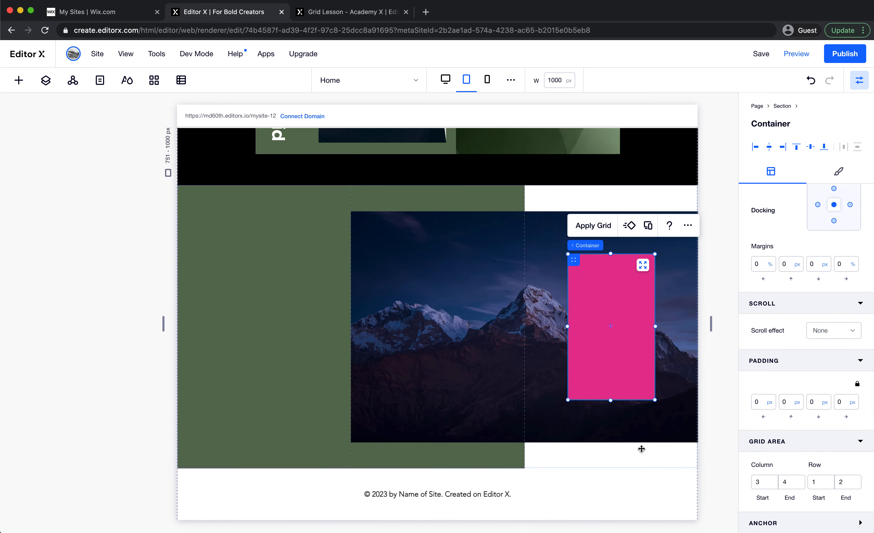
left_click(234, 348)
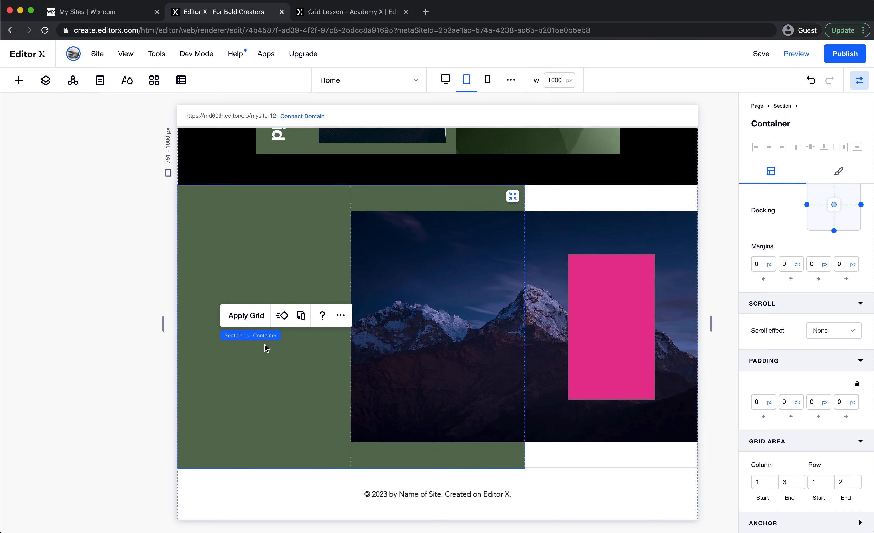
left_click(587, 456)
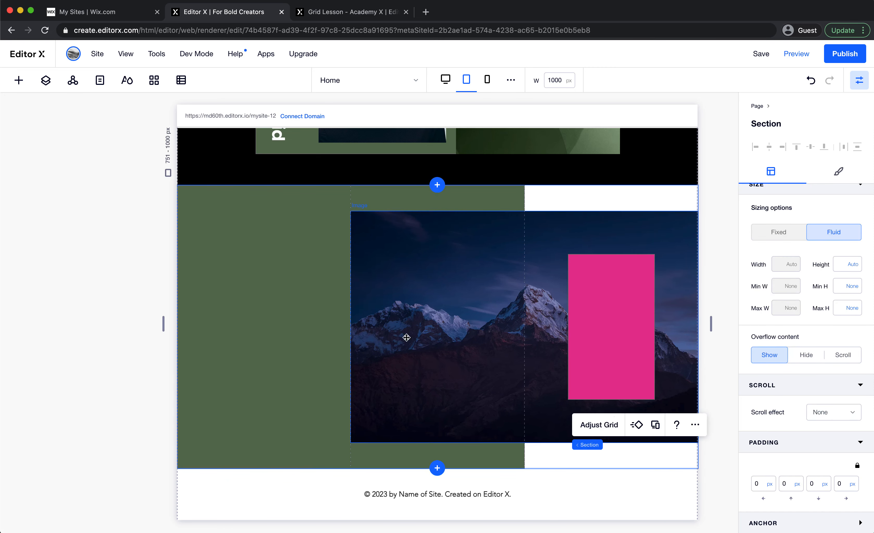
left_click(599, 423)
left_click(443, 320)
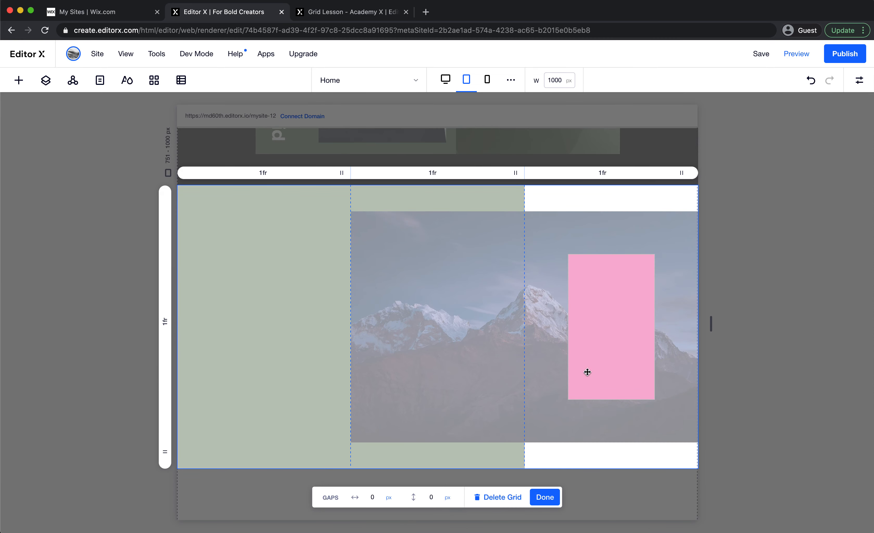
left_click(544, 497)
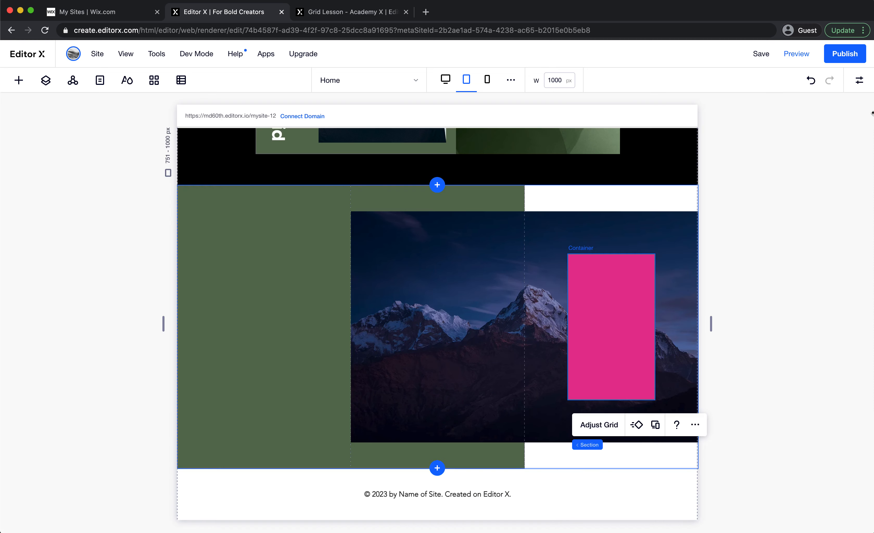
Widen the pink container's grid area by setting its column start first to 2 and finally to 1
left_click(859, 80)
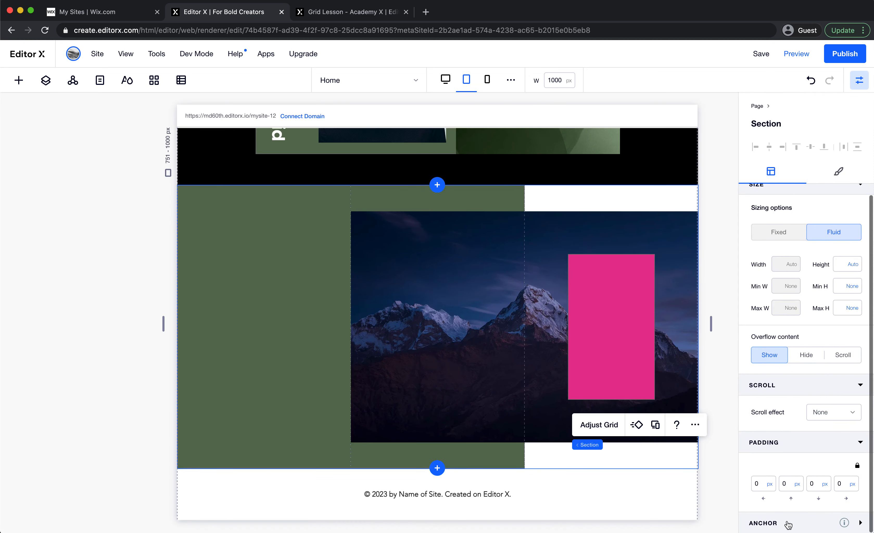
left_click(645, 368)
scroll(762, 477, "down", 5)
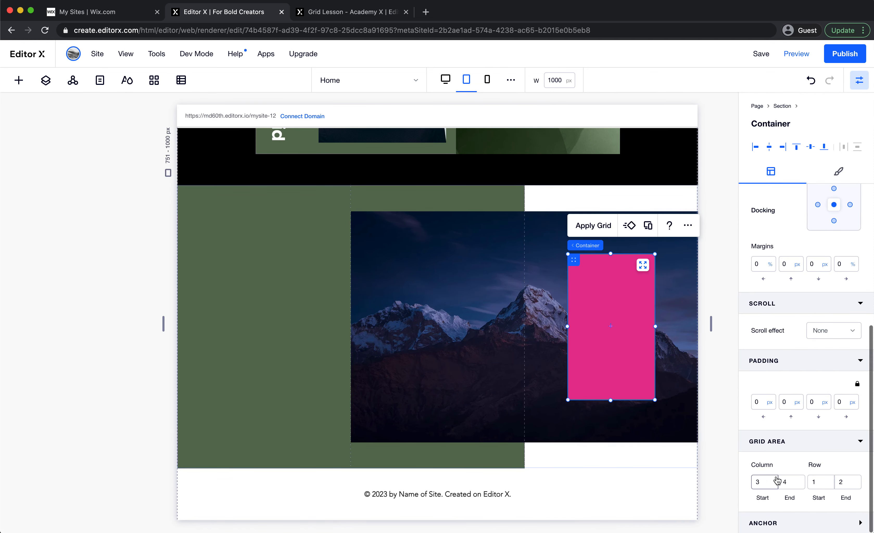
double_click(786, 481)
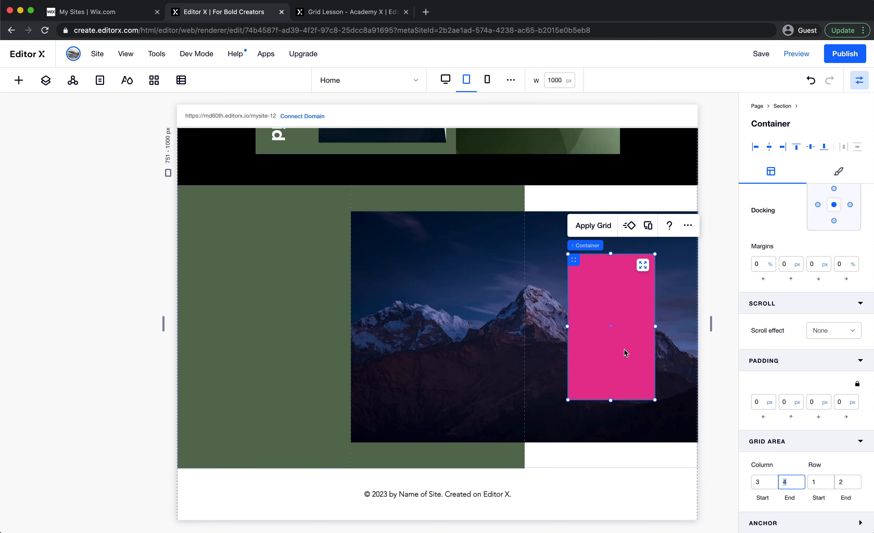
double_click(762, 482)
type("2")
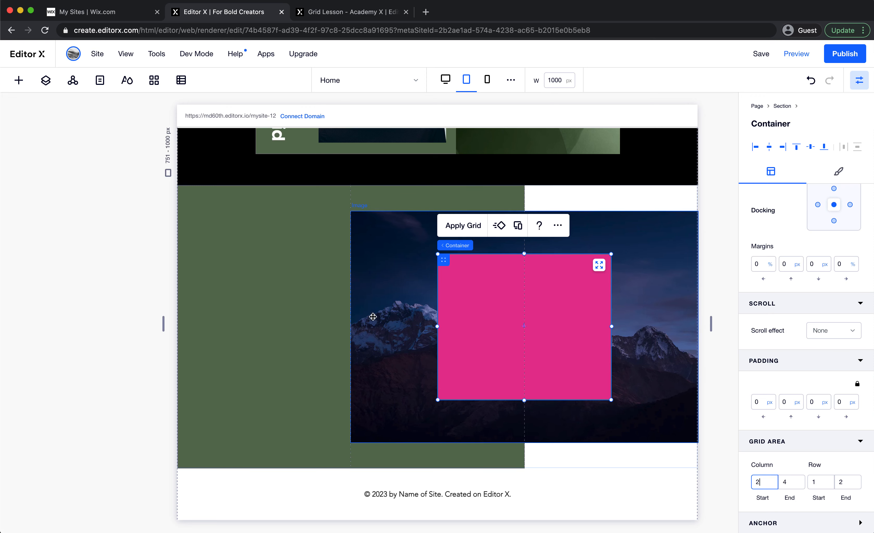
double_click(763, 482)
type("1")
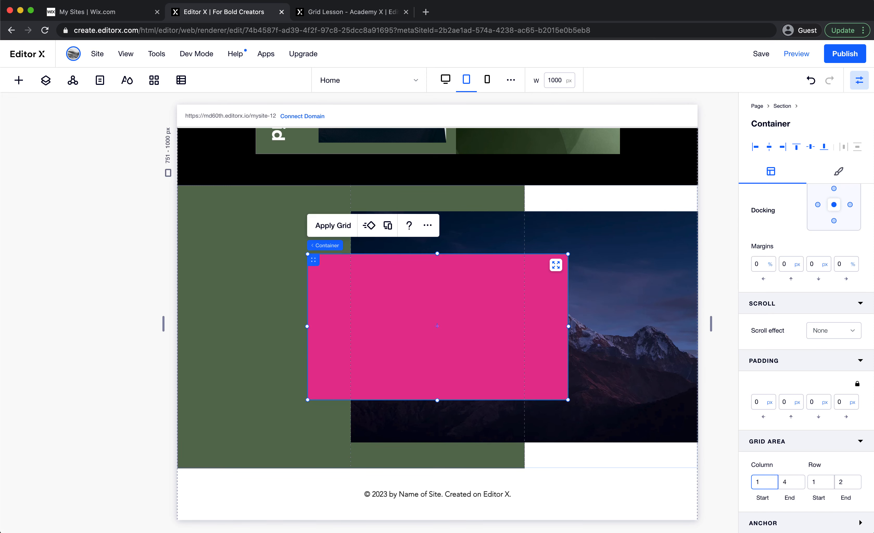
Inspect the section and the pink container's settings at the desktop breakpoint
scroll(582, 304, "up", 2)
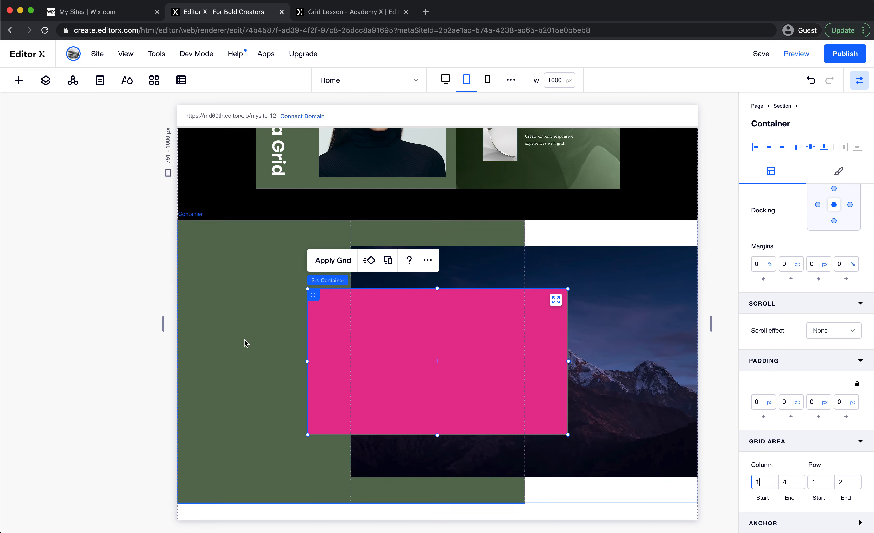
scroll(610, 358, "up", 2)
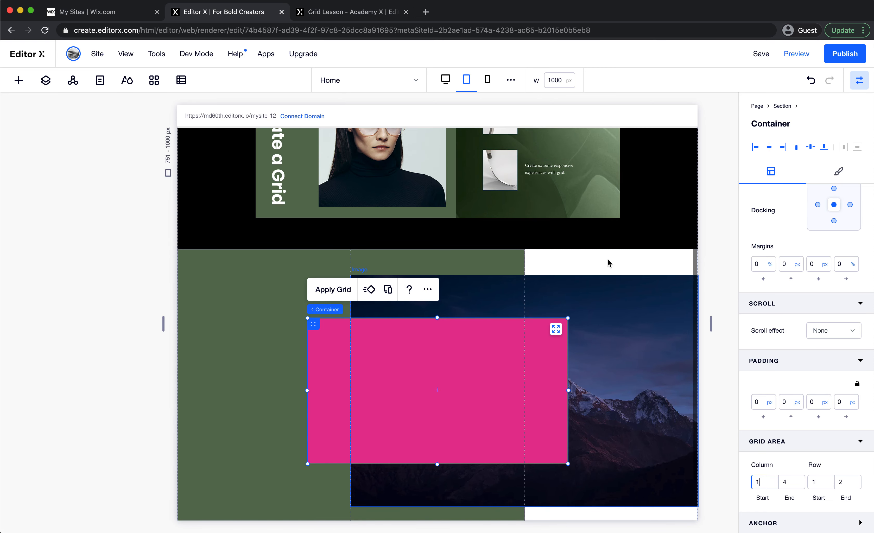
left_click(446, 79)
scroll(480, 264, "down", 5)
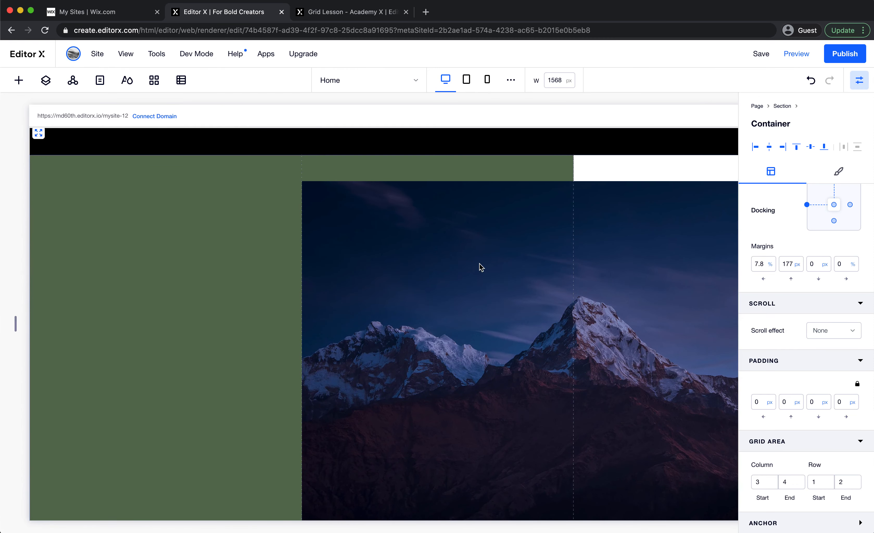
scroll(481, 267, "down", 3)
scroll(468, 206, "up", 2)
Show the page's layers at the tablet breakpoint and compare the pink container's layer and visibility at the desktop breakpoint
left_click(467, 80)
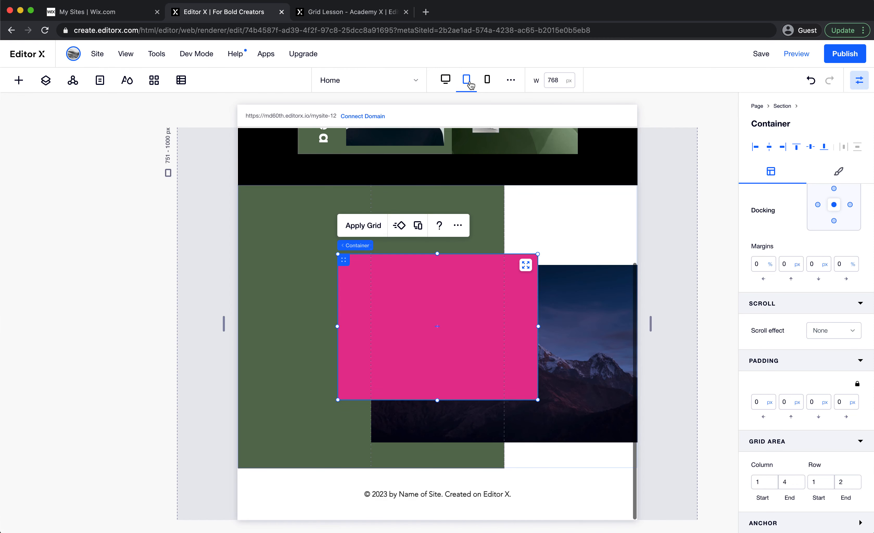
left_click(45, 80)
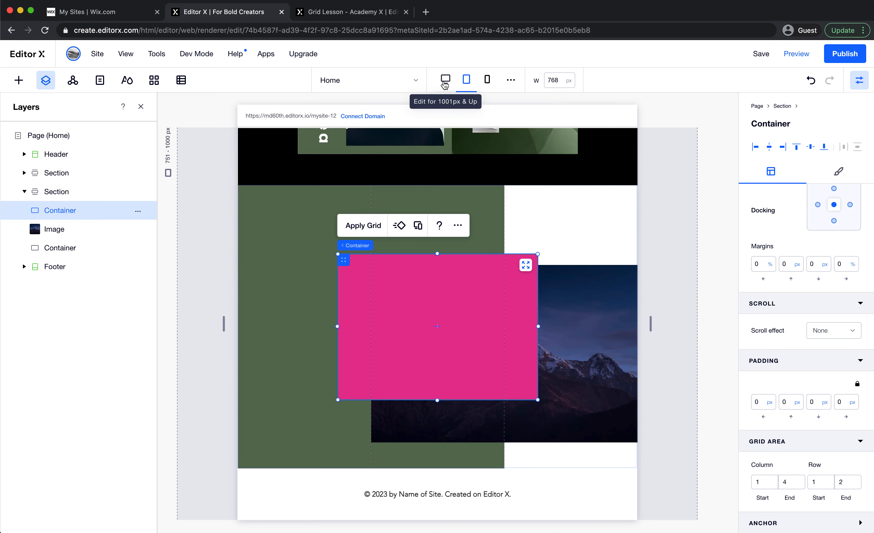
left_click(445, 80)
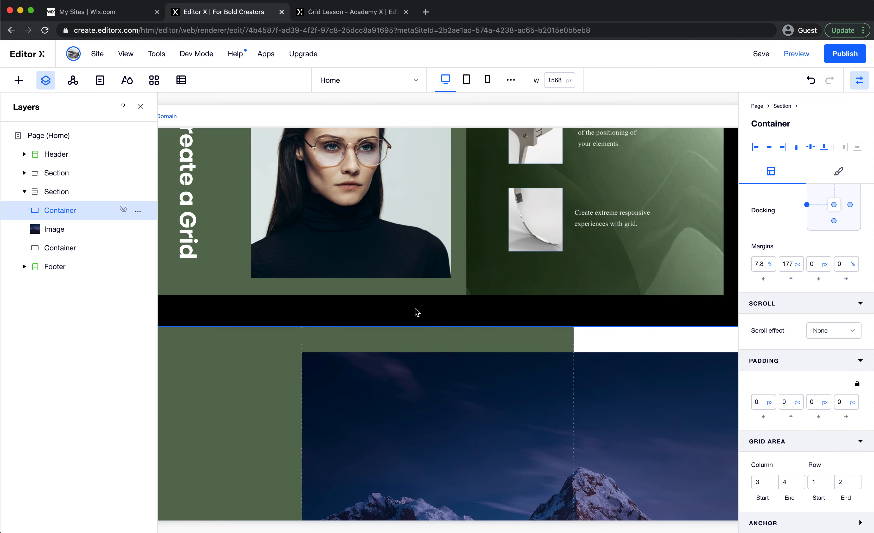
scroll(414, 311, "down", 5)
scroll(416, 312, "up", 1)
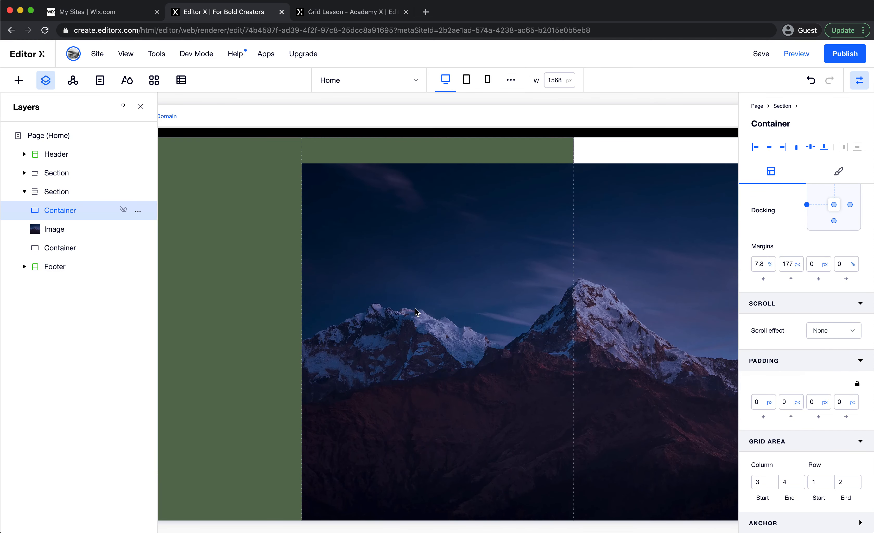
scroll(416, 311, "down", 2)
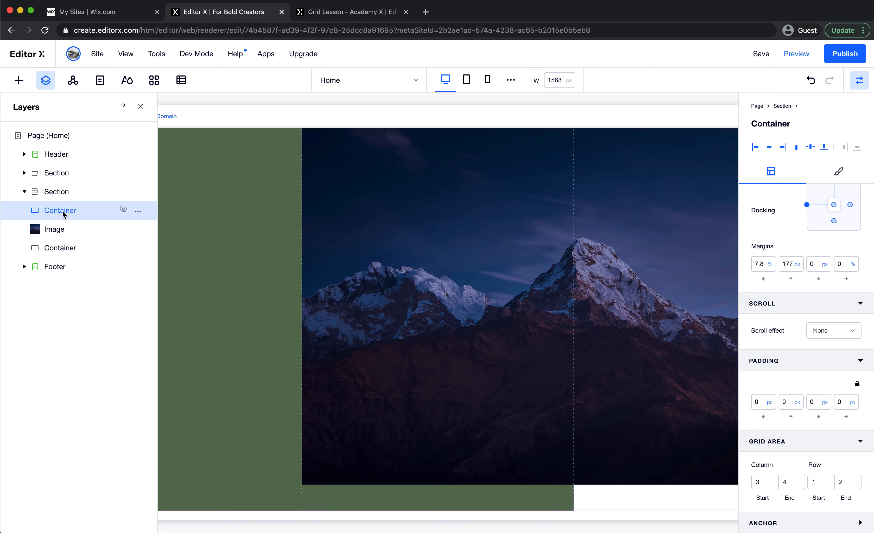
Display the overlapping container again at the desktop breakpoint and select it on the canvas
left_click(124, 210)
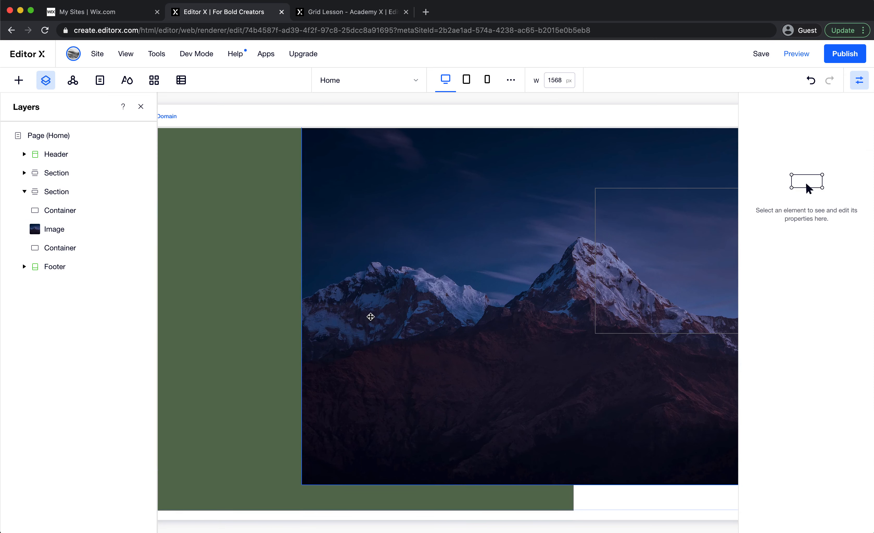
scroll(371, 317, "up", 3)
scroll(371, 317, "right", 4)
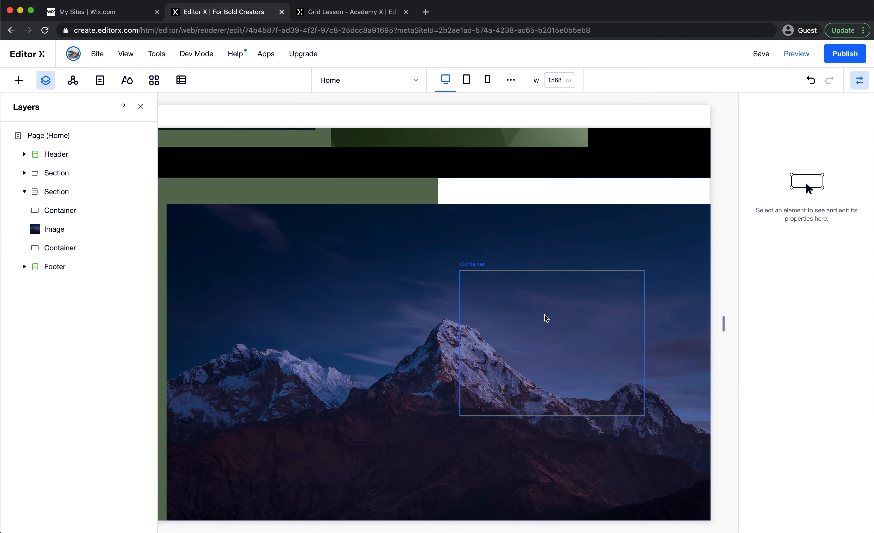
left_click(533, 311)
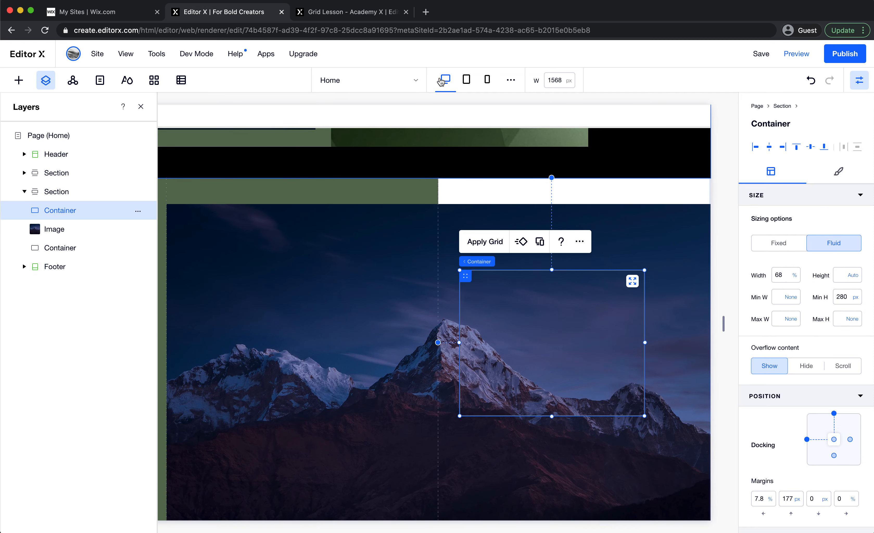
Apply the pink container's tablet settings with Use on All Breakpoints and check the container at the desktop breakpoint
left_click(466, 80)
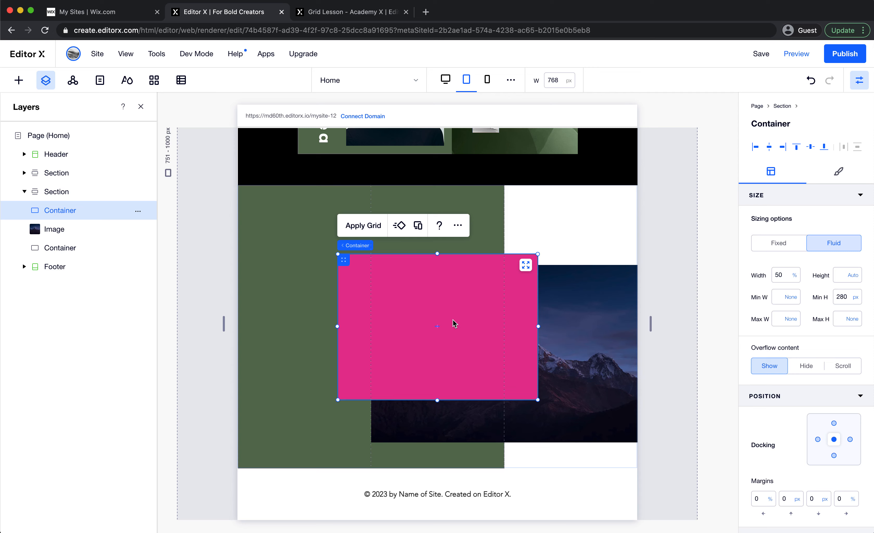
right_click(439, 305)
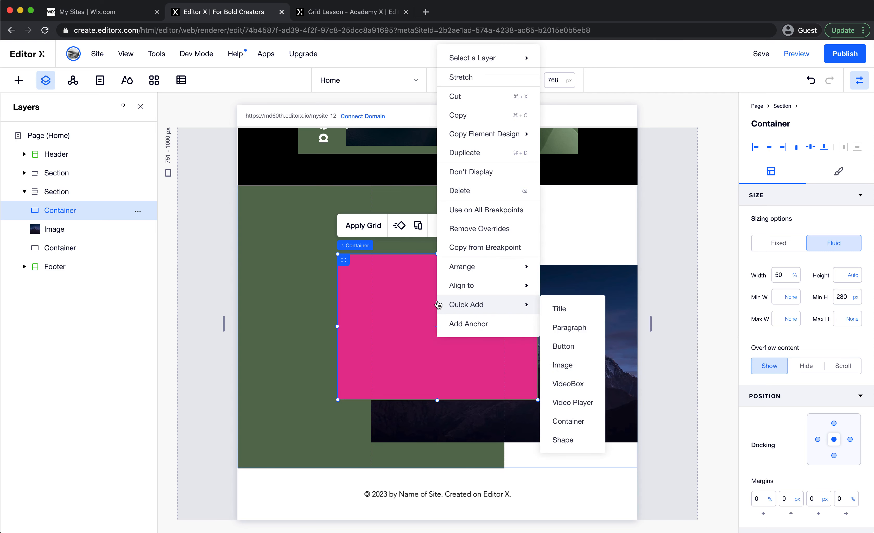
mouse_move(474, 269)
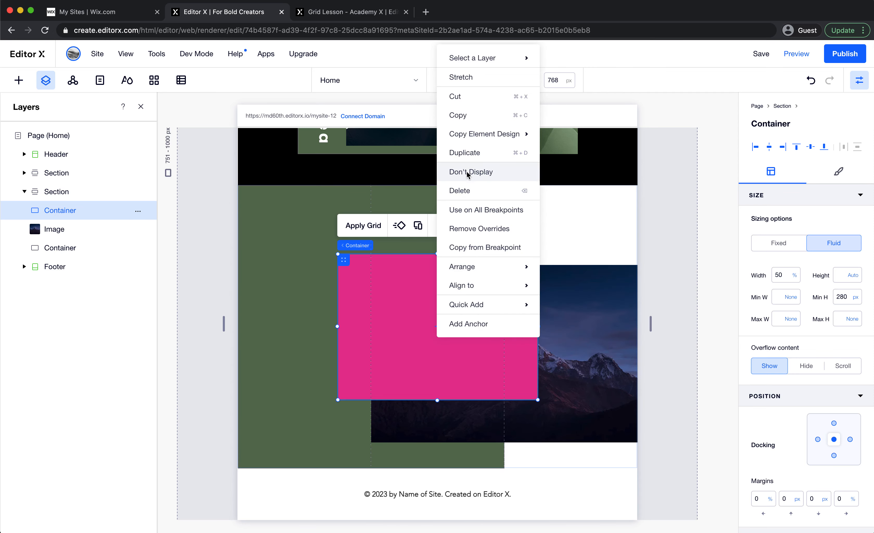
mouse_move(480, 142)
left_click(486, 212)
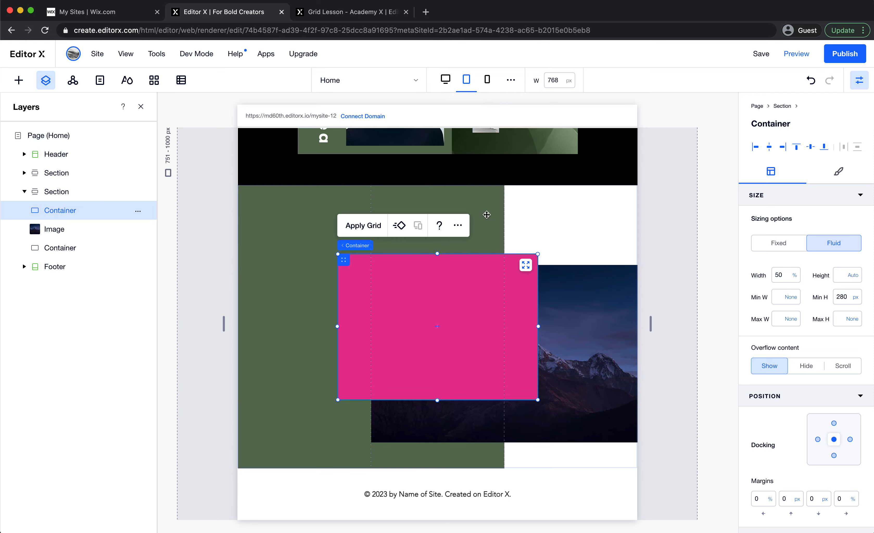
left_click(445, 80)
scroll(495, 255, "down", 6)
scroll(495, 255, "right", 4)
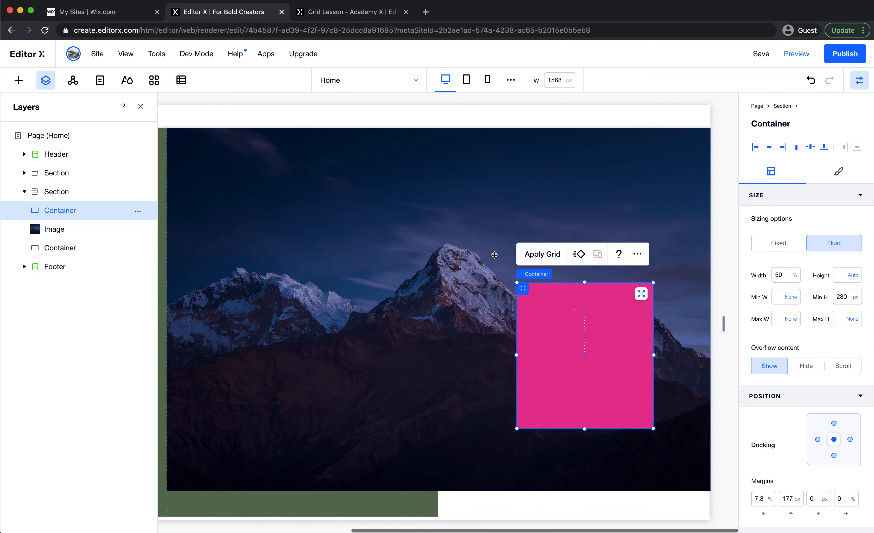
scroll(495, 255, "left", 3)
Switch to the Grid Lesson page and narrow its viewport with the developer tools to examine the Create a Grid example's tablet layout
left_click(342, 13)
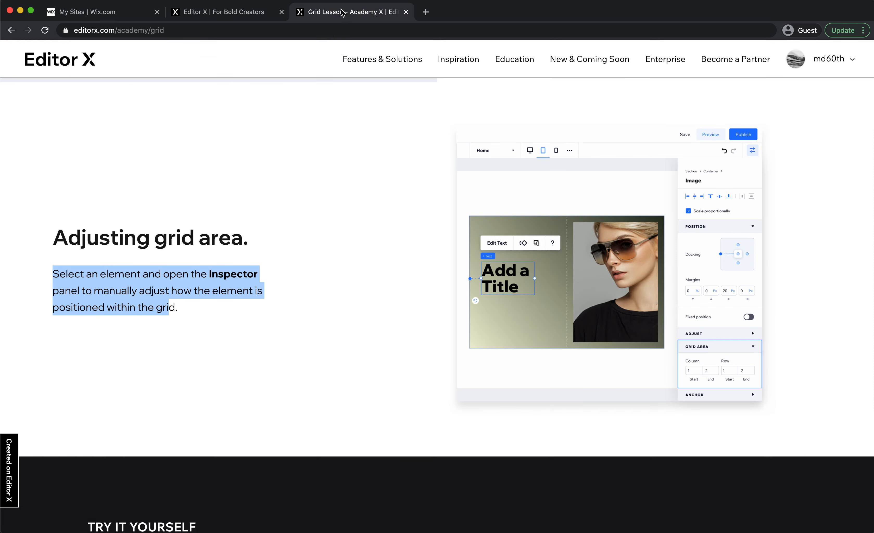
scroll(406, 302, "down", 9)
scroll(406, 301, "up", 15)
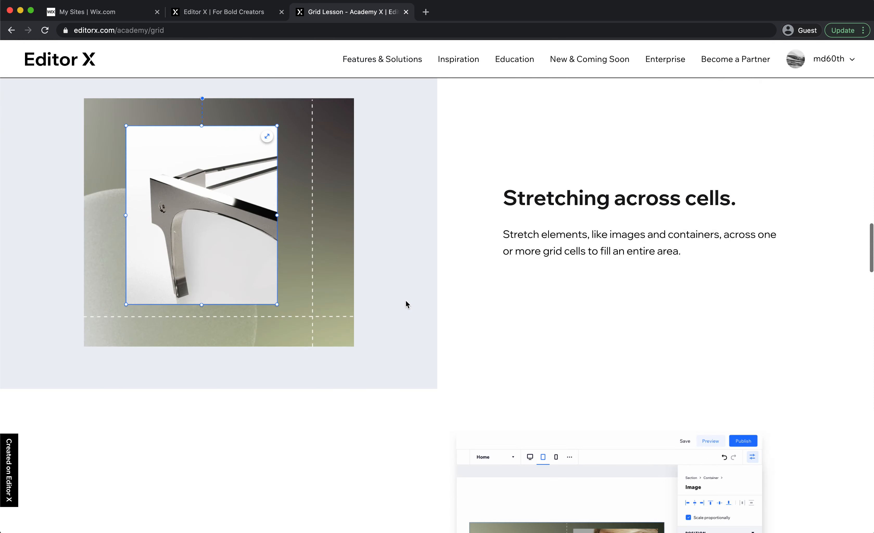
scroll(406, 301, "up", 15)
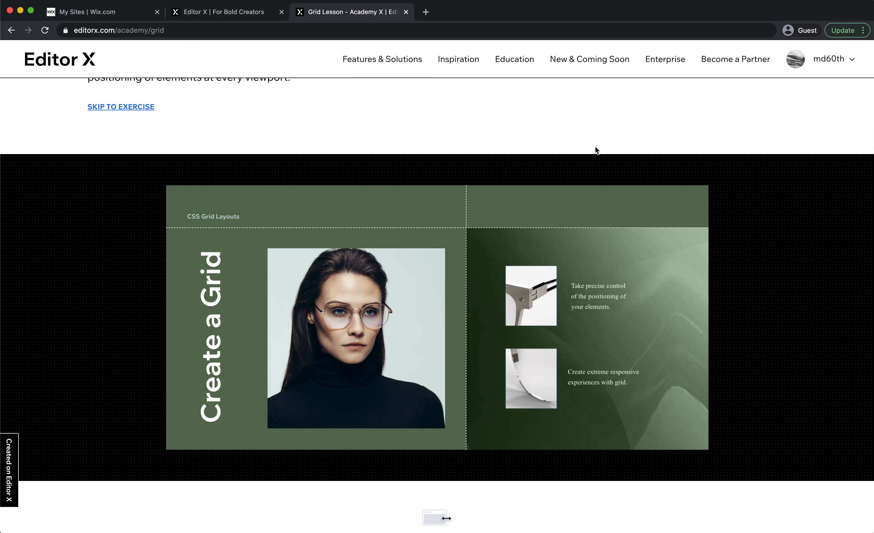
key("super+alt+i")
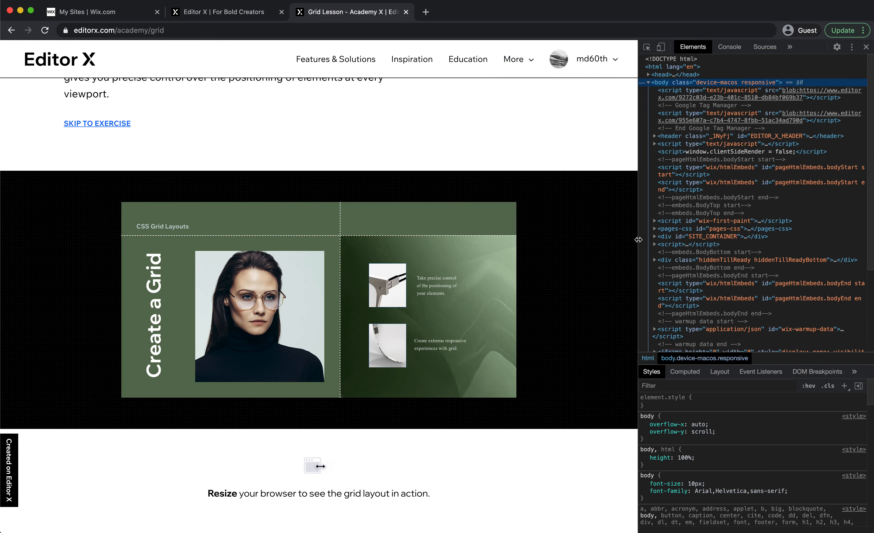
left_click_drag(638, 240, 497, 277)
Switch back to Editor X, delete the section holding the mountain image and both containers, and hide the layers list
left_click(241, 14)
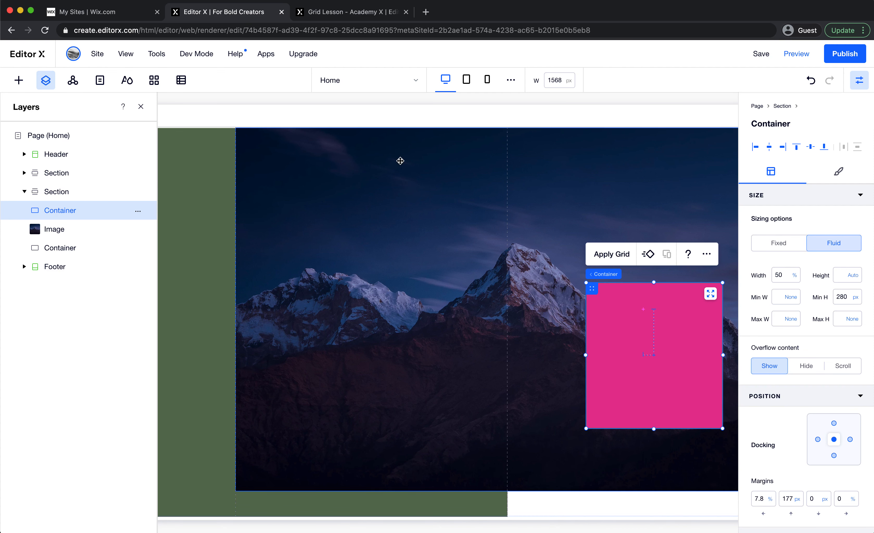
scroll(404, 172, "up", 5)
scroll(404, 172, "down", 6)
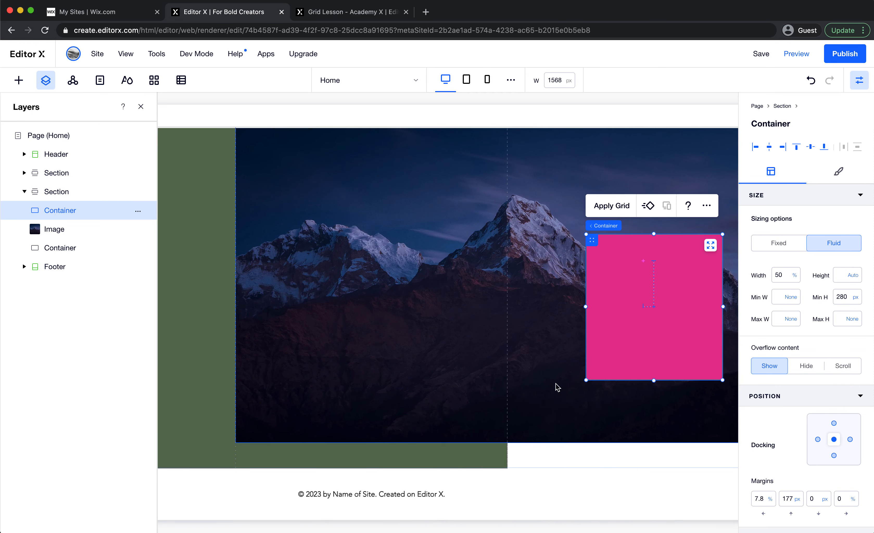
left_click(578, 461)
right_click(578, 461)
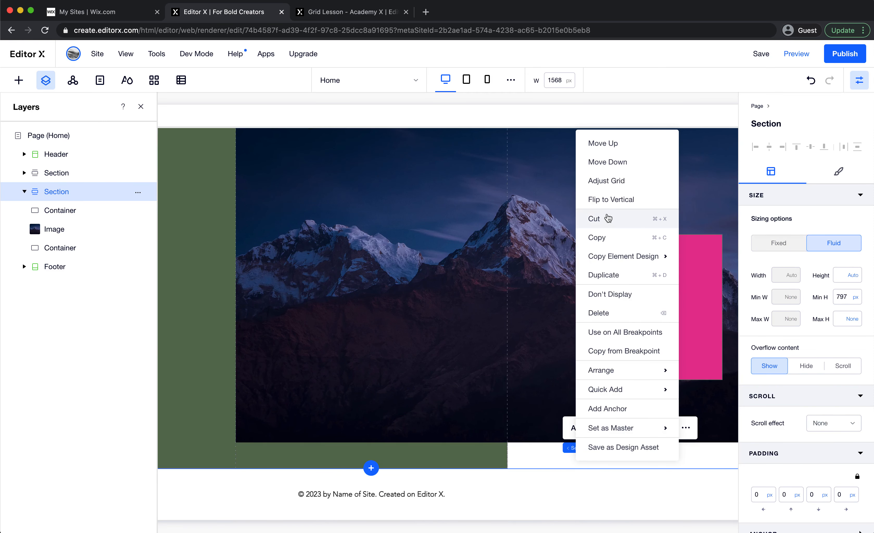
left_click(617, 313)
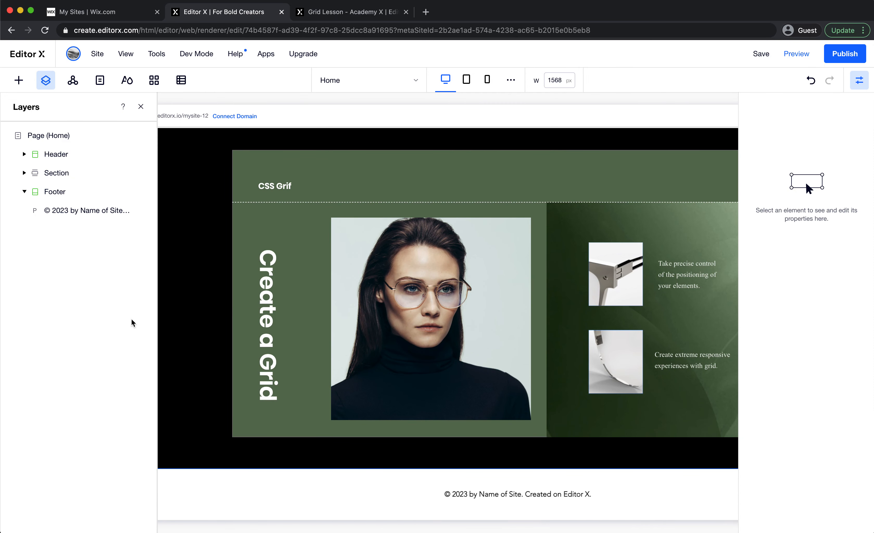
left_click(140, 107)
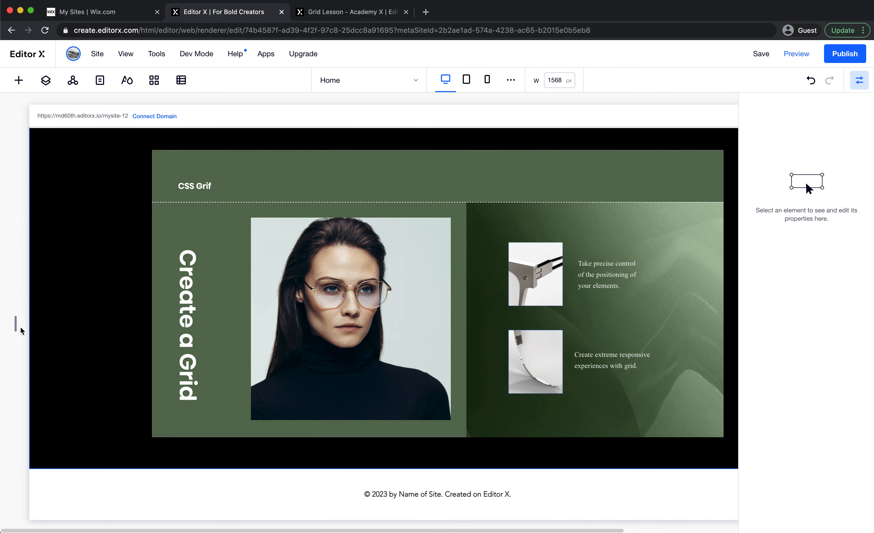
Narrow the canvas to the tablet breakpoint and compare the Create a Grid layout with the Grid Lesson example
left_click_drag(15, 324, 159, 323)
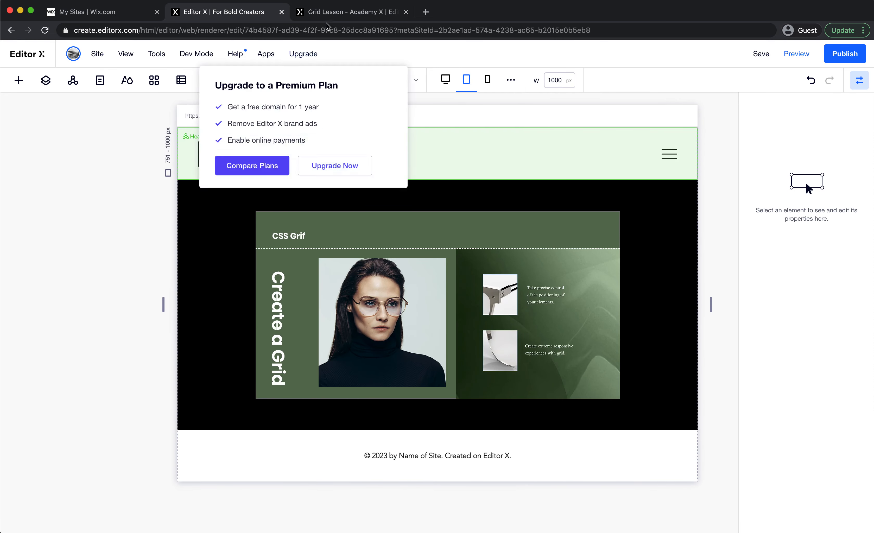
left_click(372, 13)
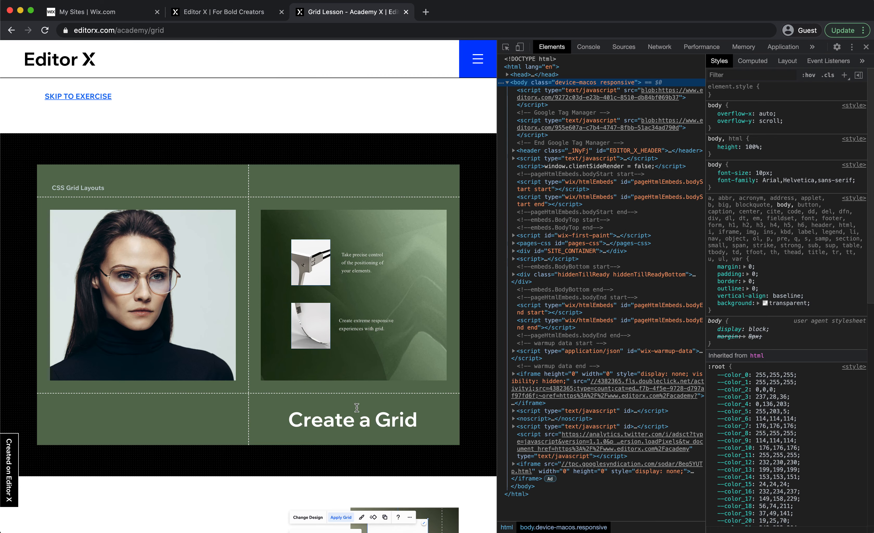
left_click(238, 12)
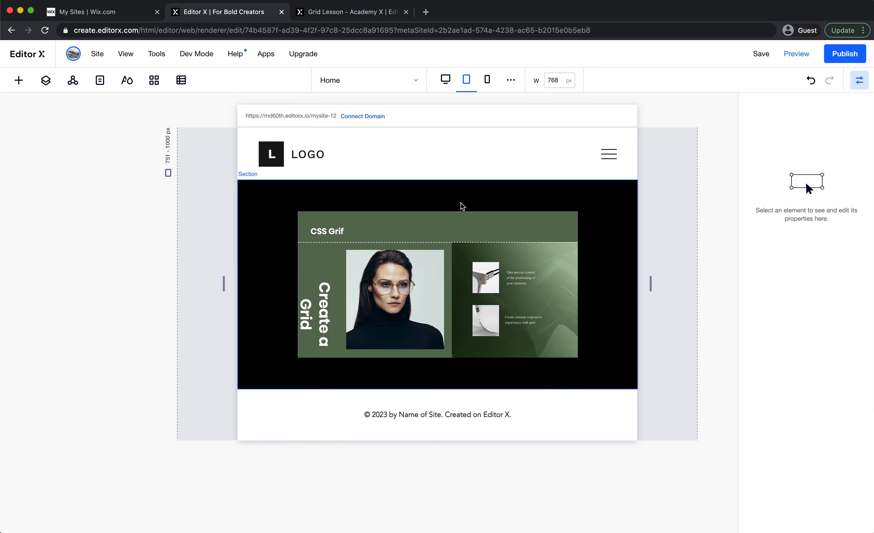
Add a blank section between the Create a Grid section and the footer
left_click(382, 226)
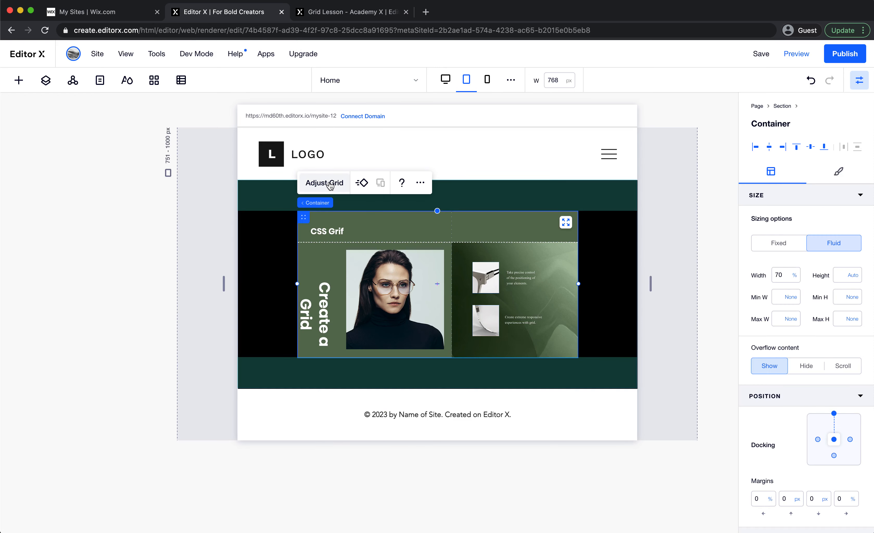
left_click(492, 380)
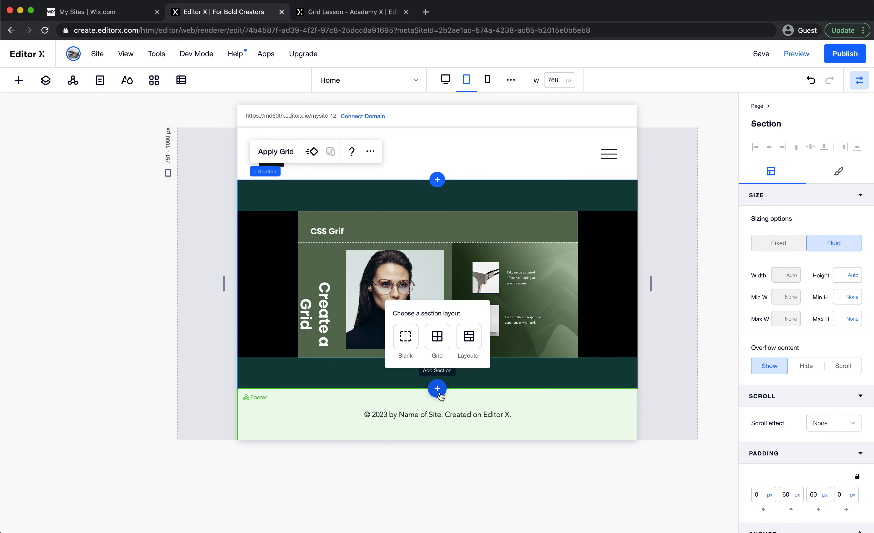
left_click(478, 462)
scroll(477, 462, "down", 5)
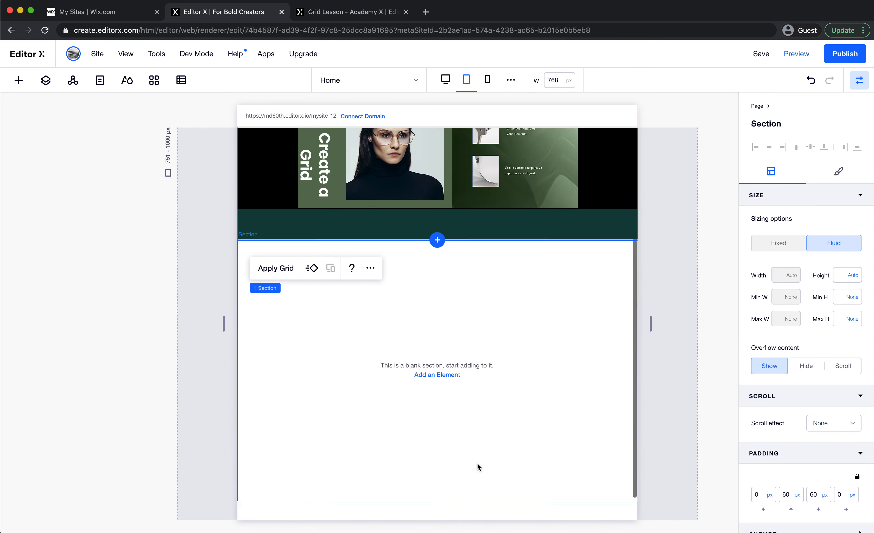
scroll(477, 462, "up", 5)
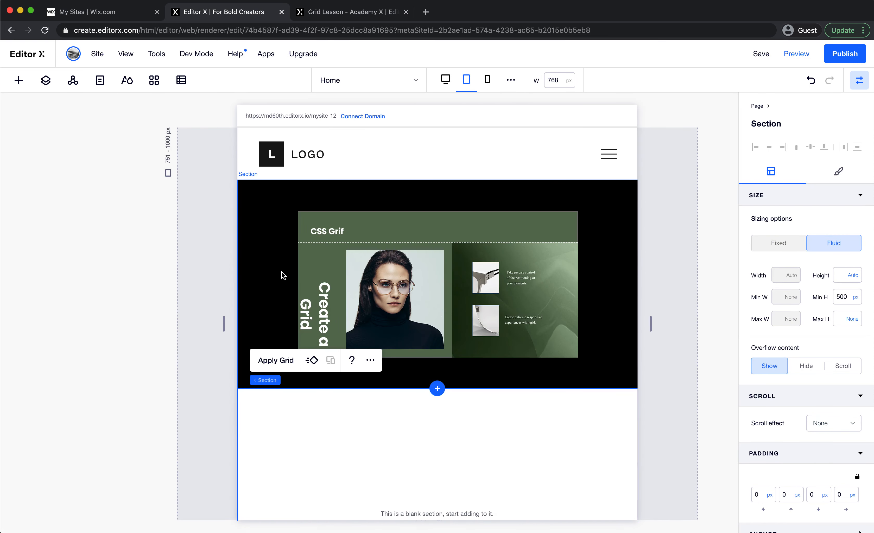
Select the Create a Grid container, review the page at the desktop breakpoint and return to the tablet breakpoint
left_click(403, 225)
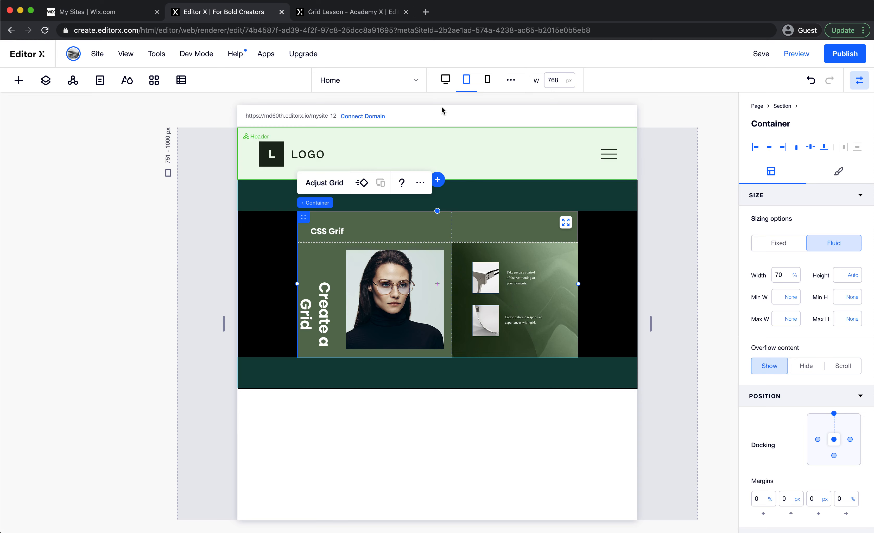
left_click(449, 92)
scroll(470, 189, "down", 10)
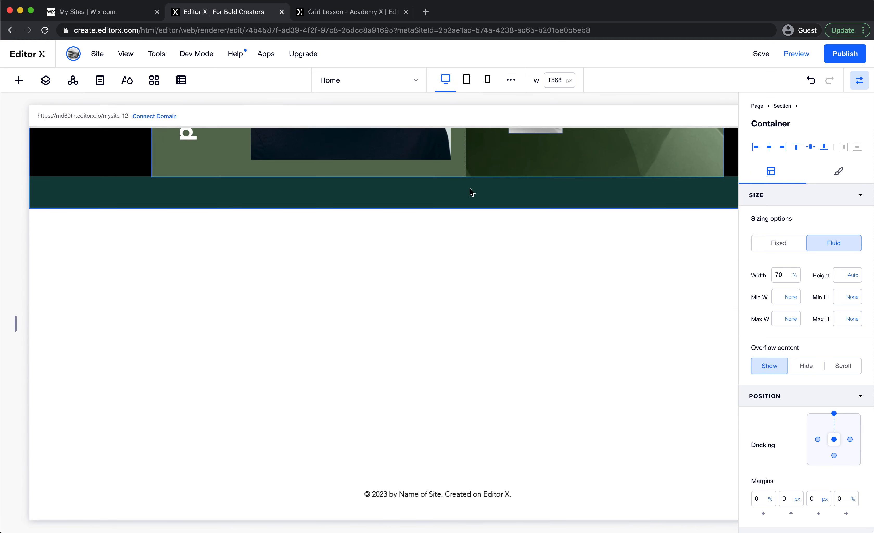
scroll(471, 193, "up", 10)
left_click(466, 80)
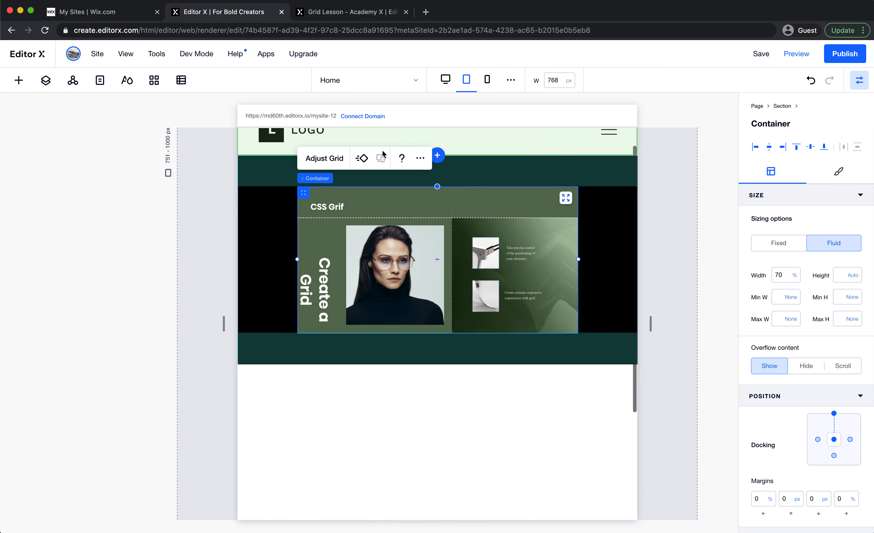
Add a third row at the bottom of the Create a Grid container's grid at the tablet breakpoint and inspect its height settings
left_click(331, 165)
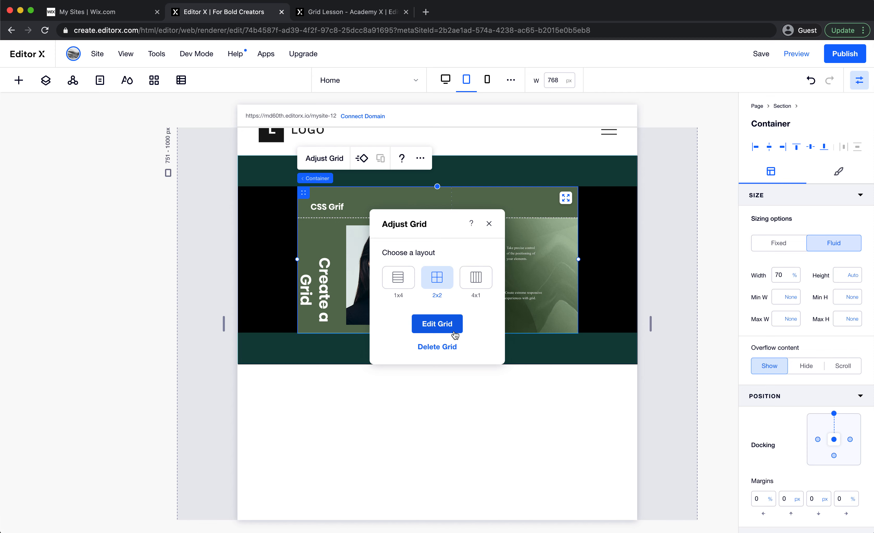
left_click(436, 325)
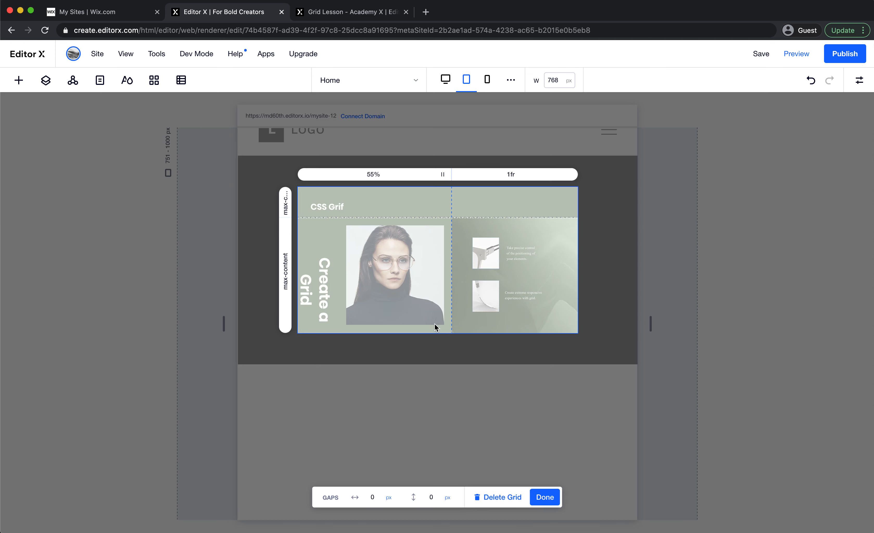
left_click(285, 332)
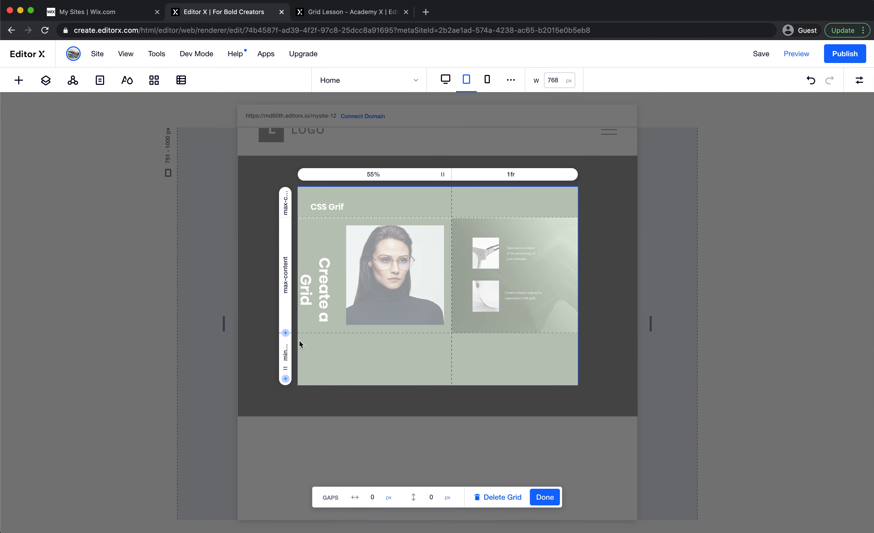
left_click(286, 353)
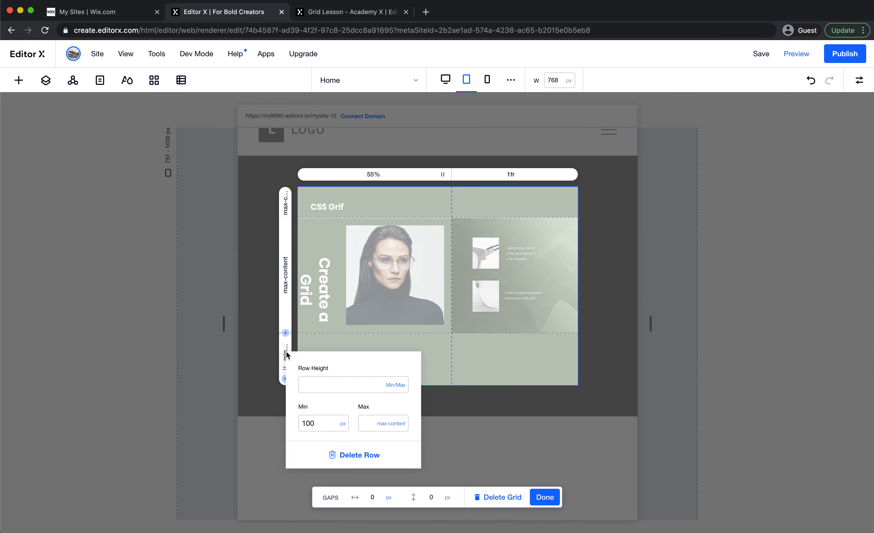
left_click(340, 322)
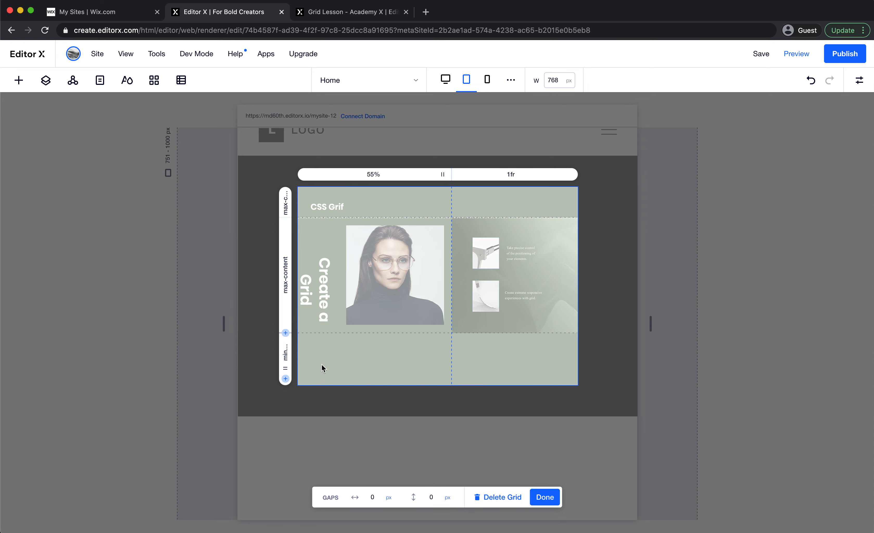
left_click(285, 353)
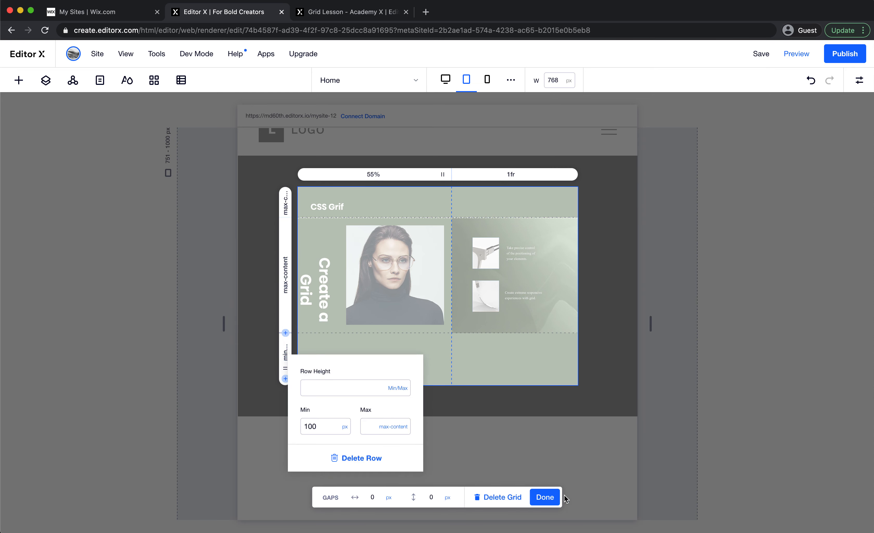
left_click(547, 502)
left_click(547, 501)
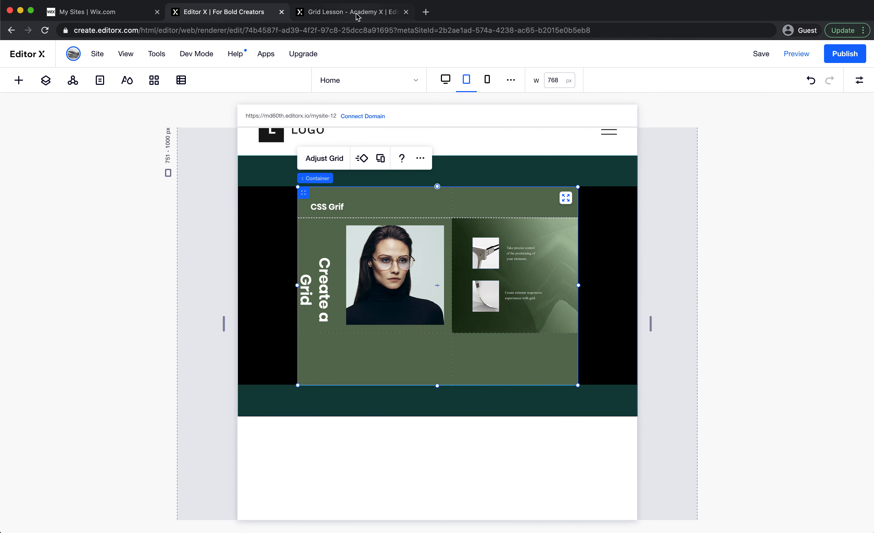
Check the heading's placement in the Grid Lesson example, and set the rotation of the Create a Grid text to 0
left_click(312, 17)
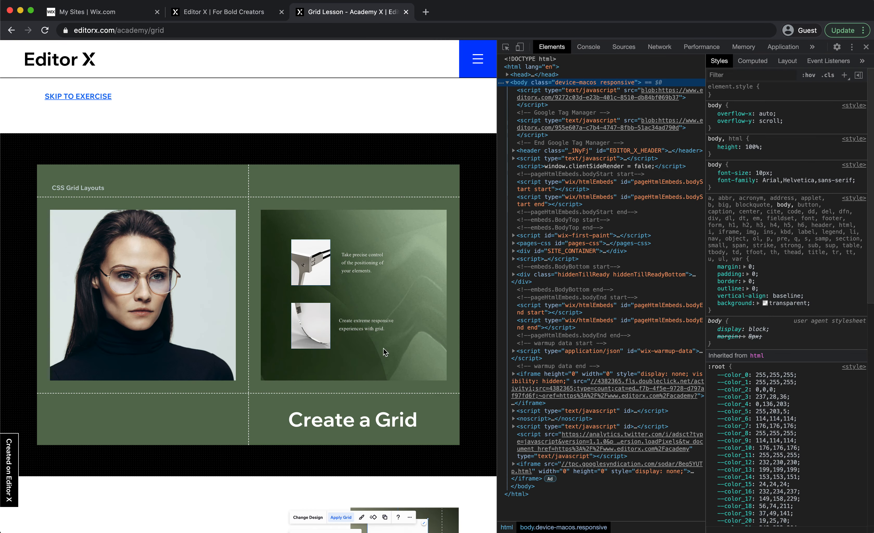
left_click_drag(290, 419, 392, 420)
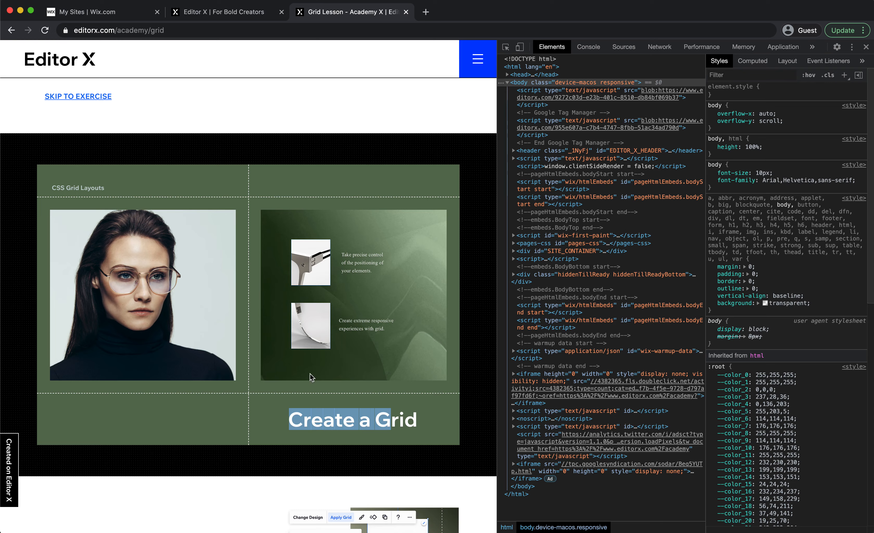
left_click(221, 11)
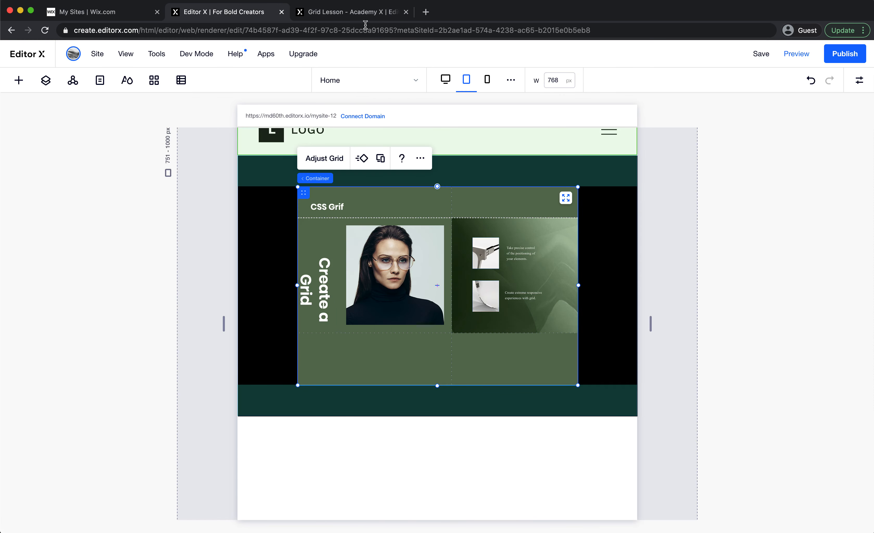
left_click(367, 14)
left_click(341, 407)
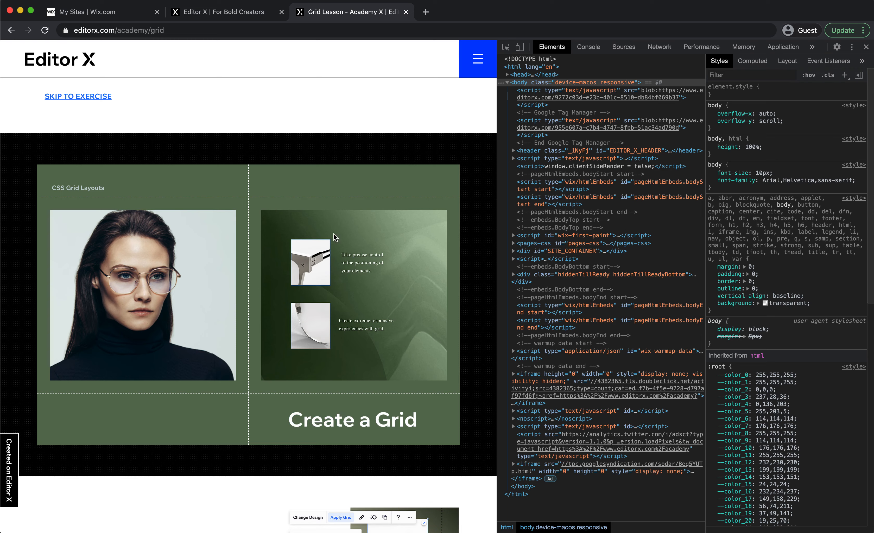
left_click(234, 12)
left_click(320, 273)
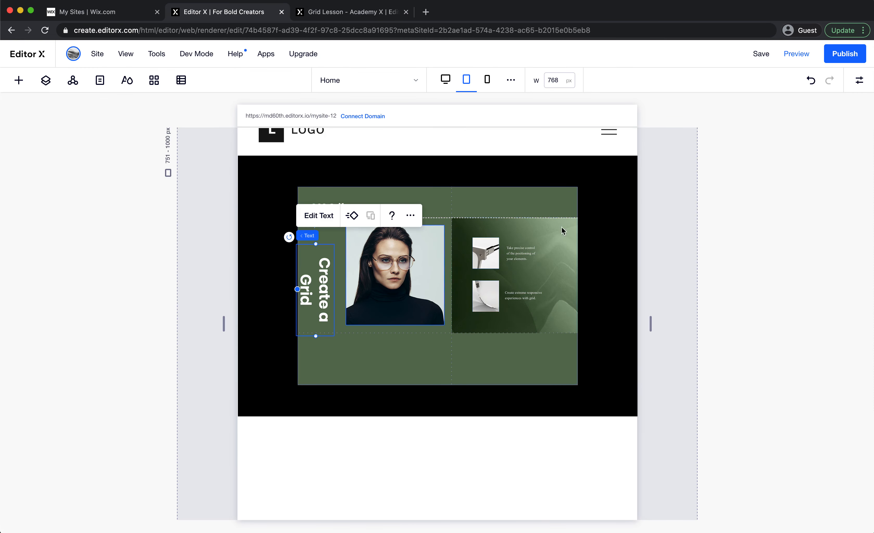
scroll(836, 395, "down", 3)
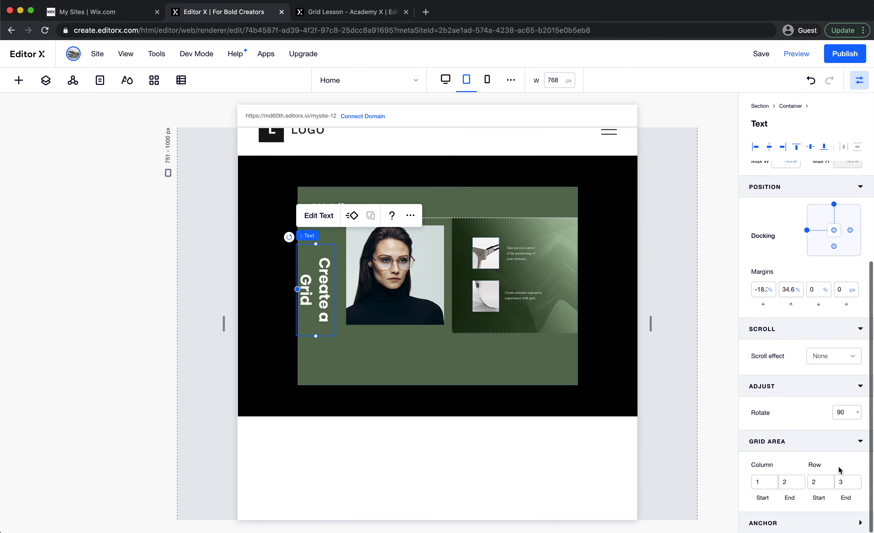
left_click(845, 417)
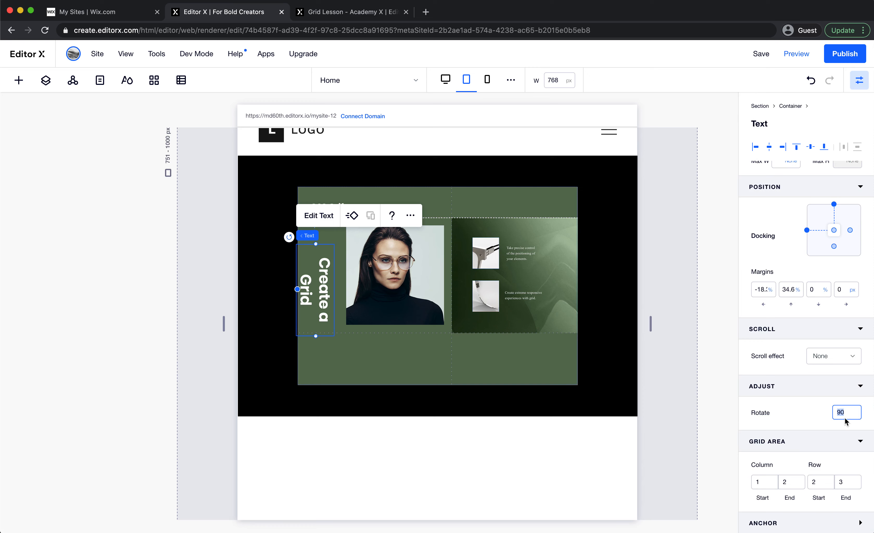
type("0")
key("Return")
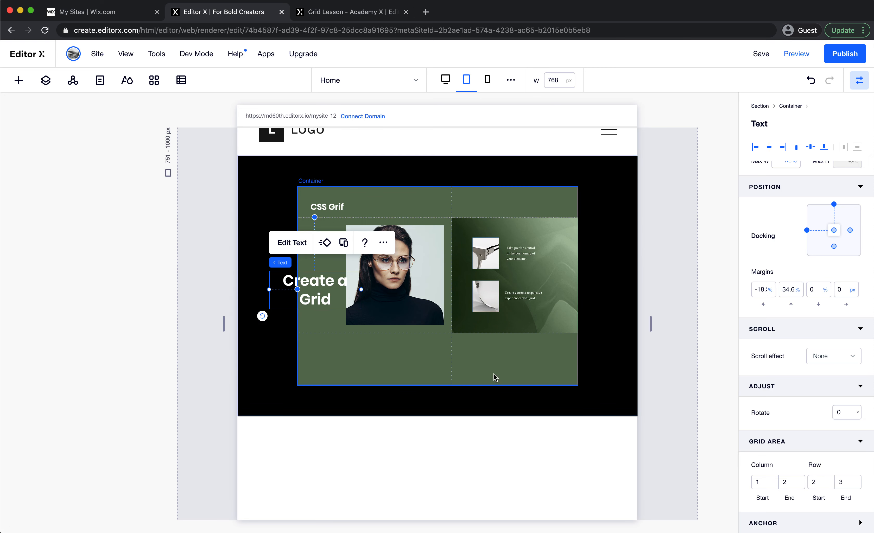
Place the Create a Grid text in the grid area spanning columns 2 to 3 and rows 3 to 4
left_click(822, 486)
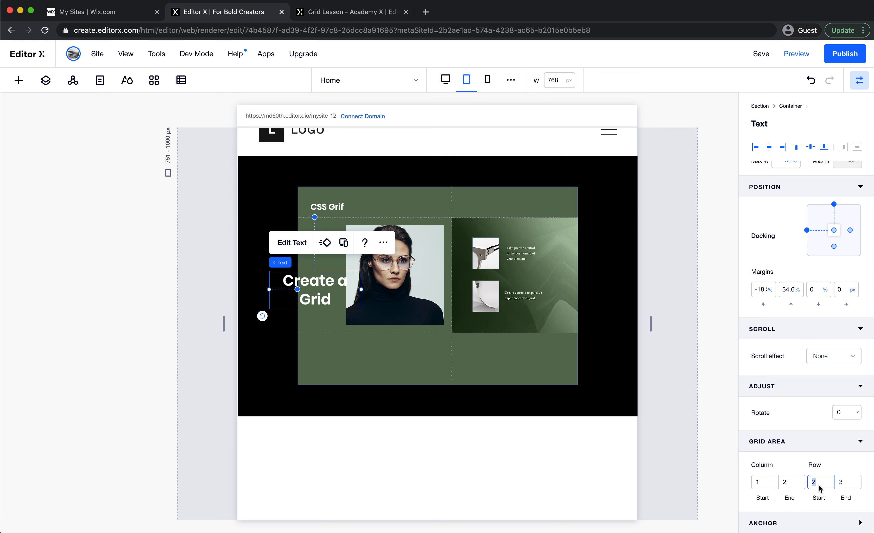
type("3")
left_click(851, 480)
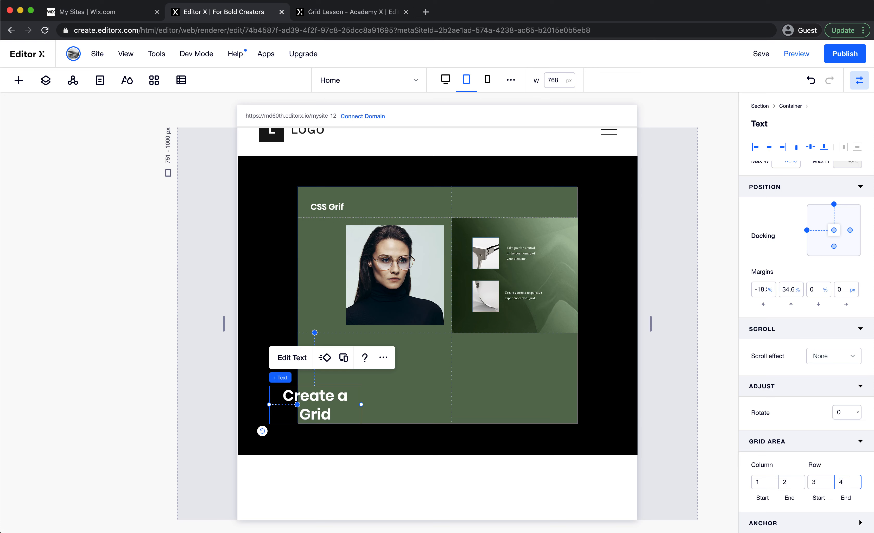
type("4")
left_click(765, 483)
type("2")
left_click(792, 483)
type("3")
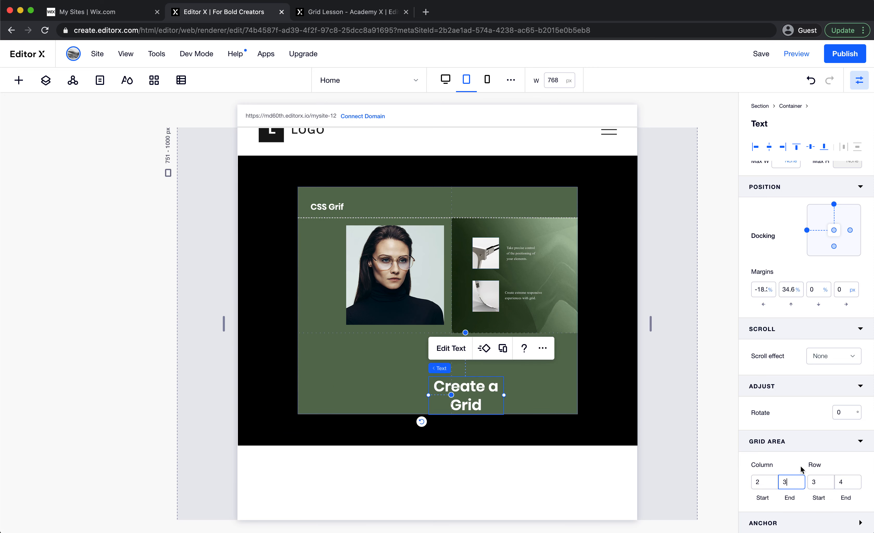
Dock the Create a Grid text to both sides, centred vertically, with its left, top and right margins set to 0
left_click(851, 230)
scroll(845, 269, "up", 2)
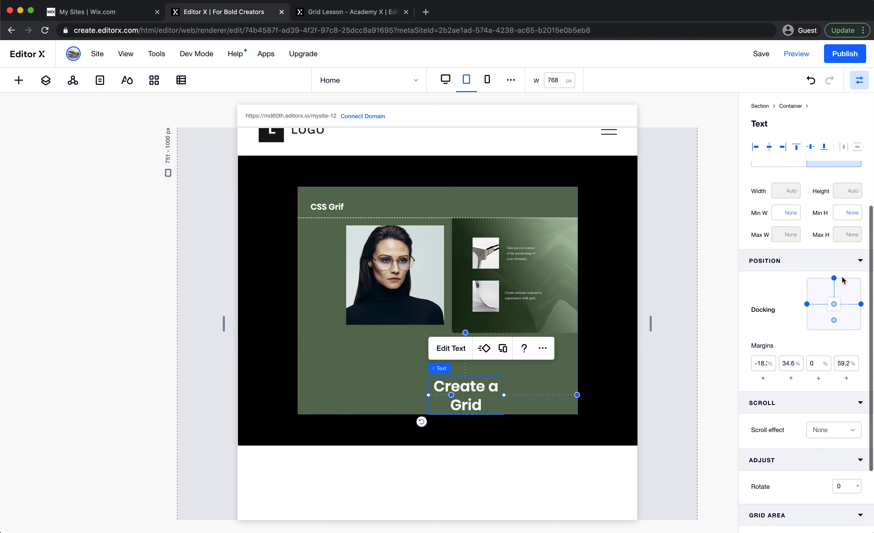
left_click(835, 280)
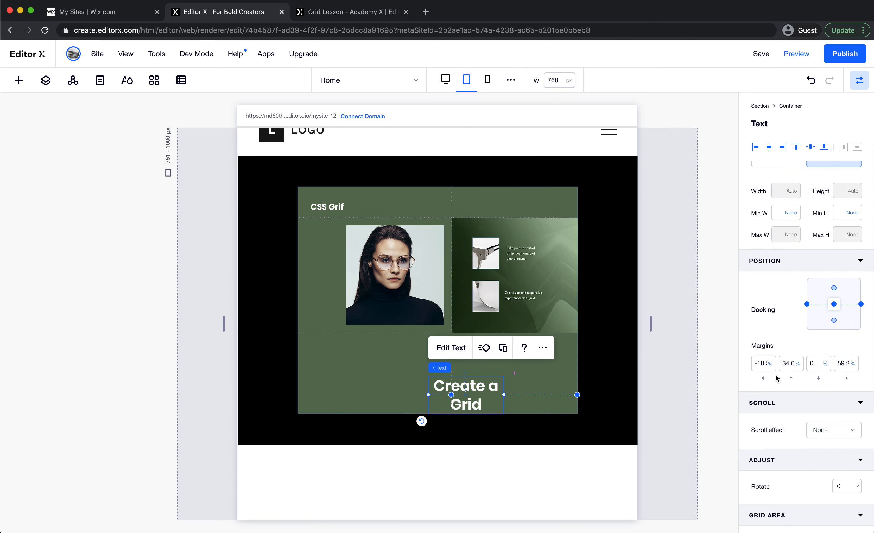
left_click(758, 367)
type("0")
key("Tab")
type("0")
key("Tab")
key("Tab")
type("0")
key("Tab")
Compare the container with the Grid Lesson example and set the container's width to 80%
left_click(382, 381)
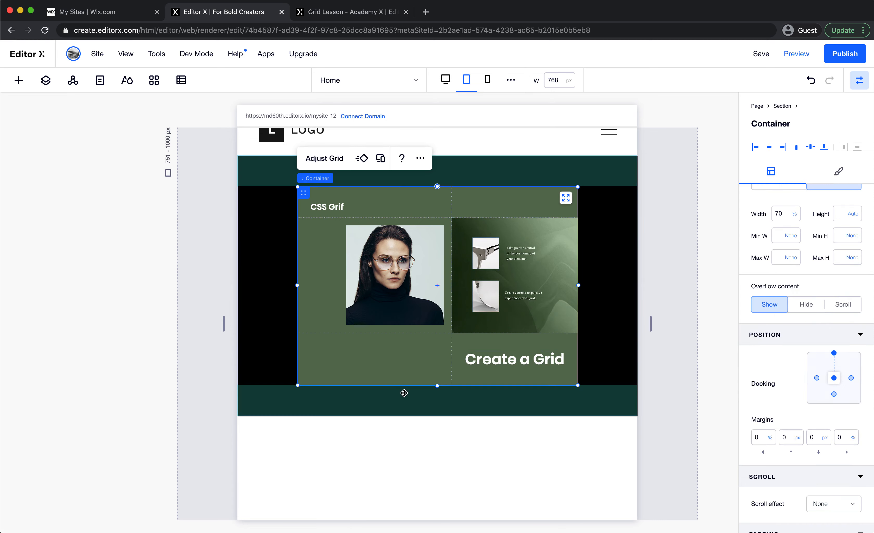
scroll(489, 448, "up", 1)
left_click(358, 12)
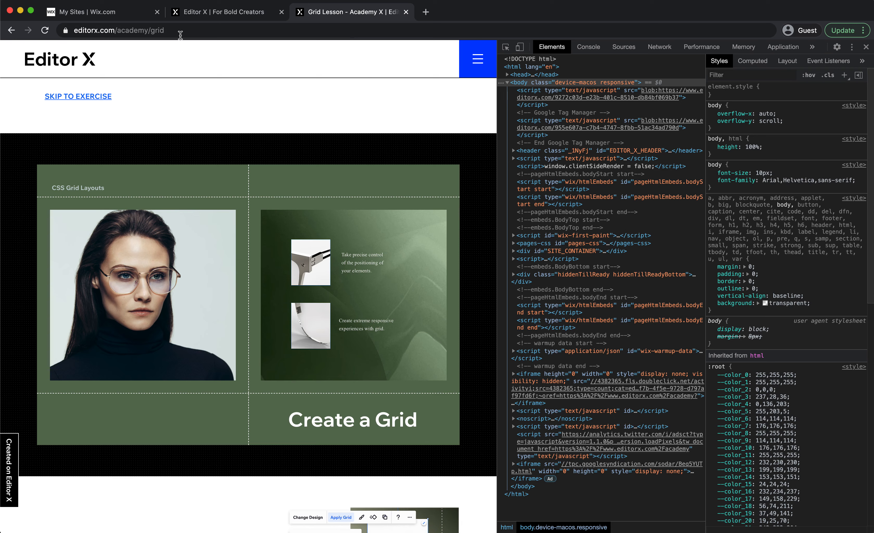
left_click(219, 14)
left_click(787, 213)
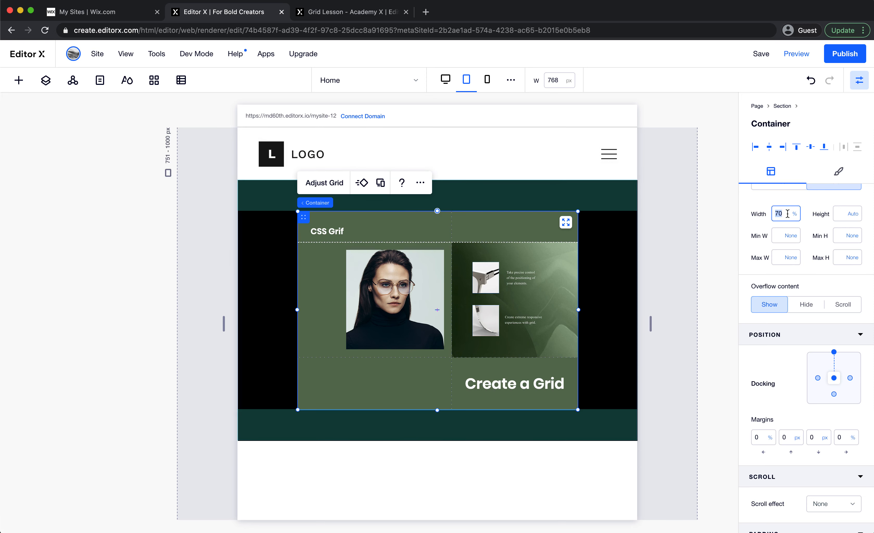
type("80")
key("Return")
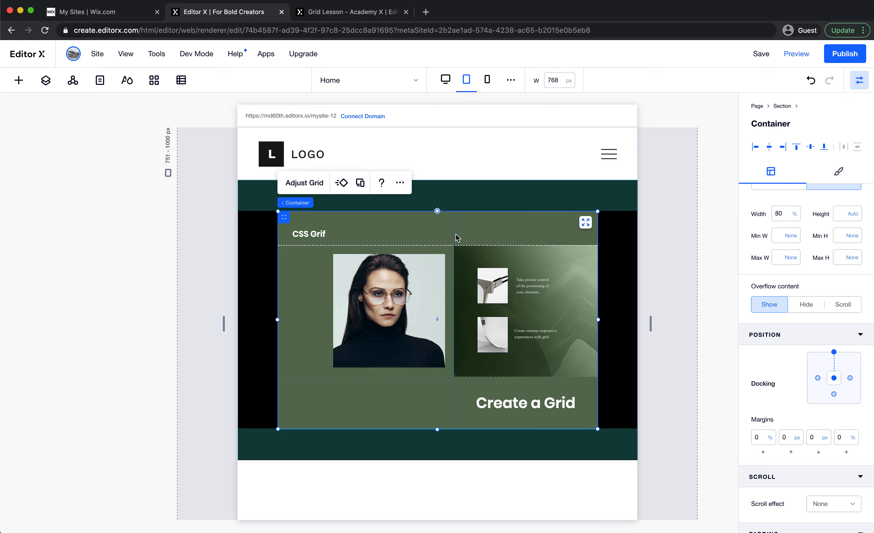
Compare the columns with the Grid Lesson example and set the first column of the container's grid to 1fr
left_click(364, 13)
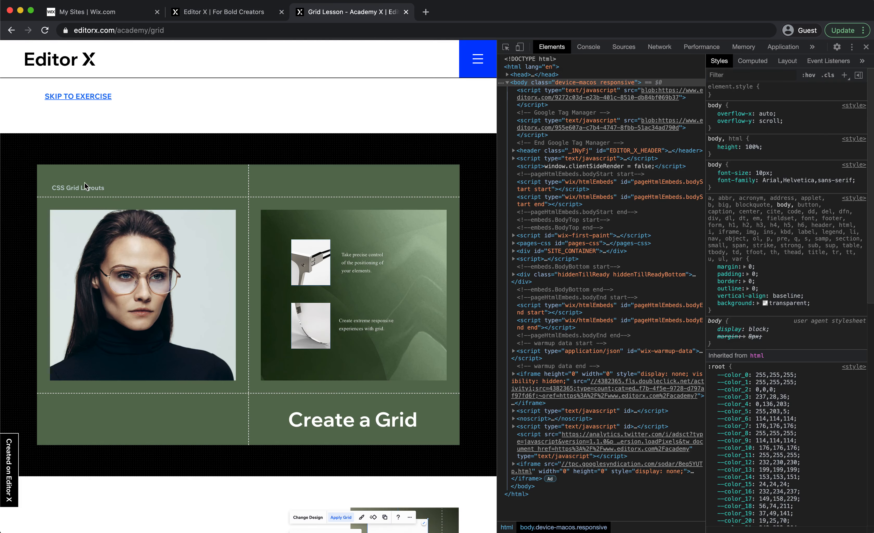
left_click(250, 13)
left_click(380, 288)
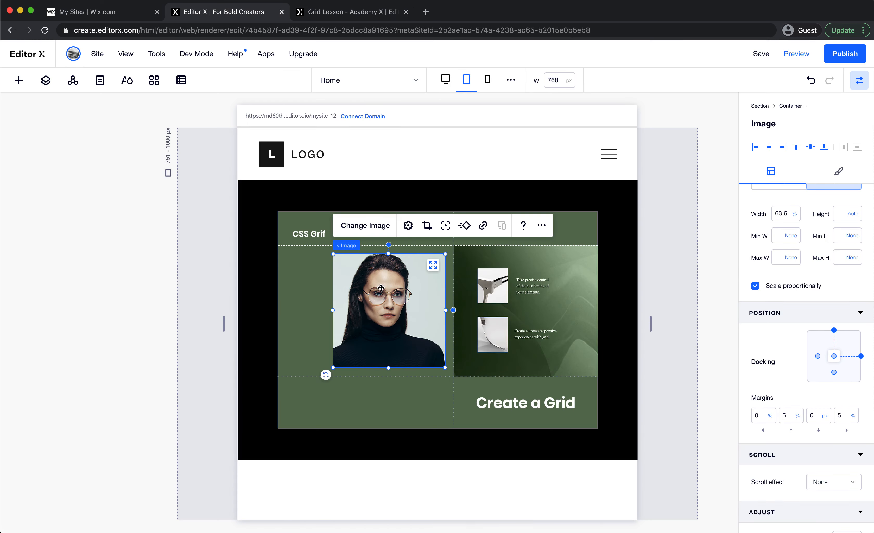
left_click(378, 394)
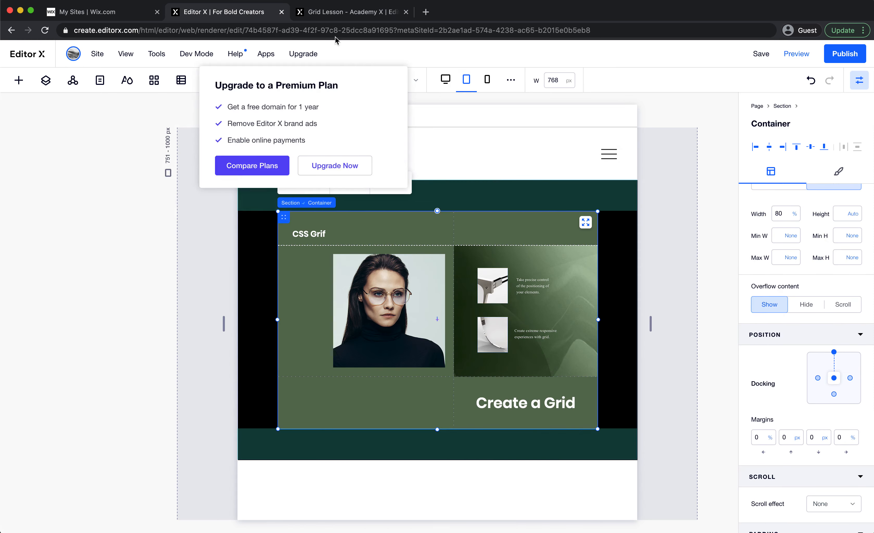
left_click(337, 12)
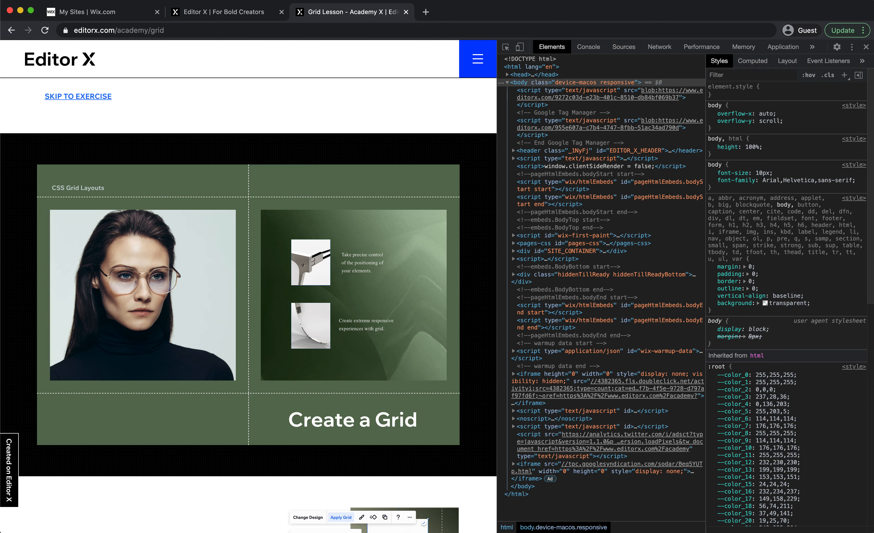
left_click(219, 12)
left_click(304, 183)
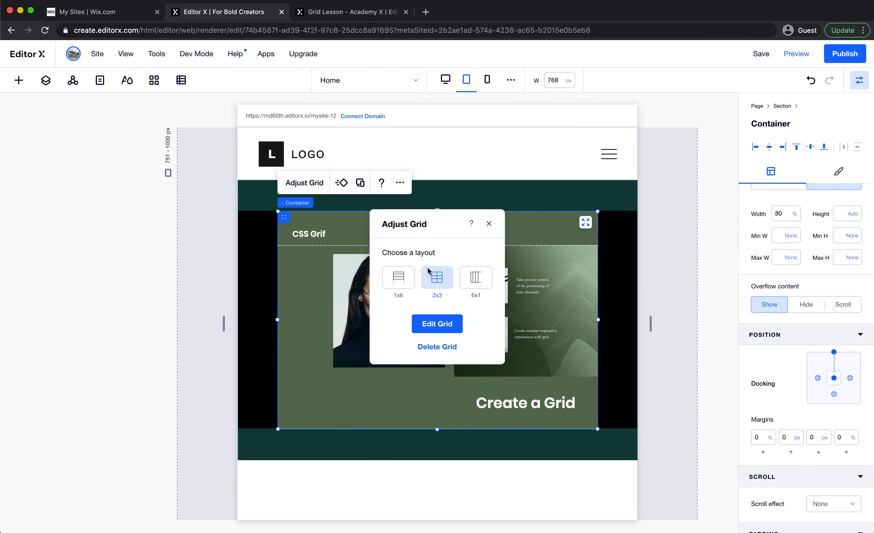
left_click(453, 324)
left_click(370, 198)
left_click(399, 231)
type("1")
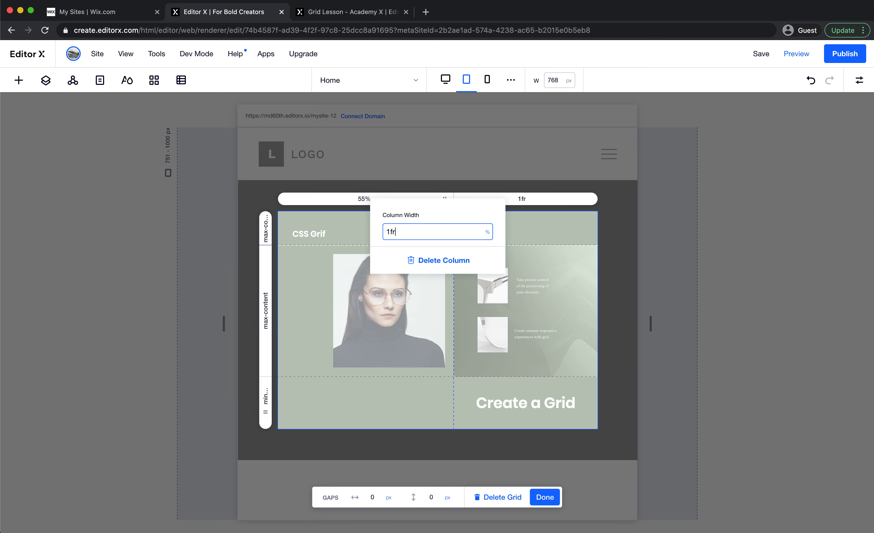
type("fr")
left_click(449, 344)
left_click(545, 498)
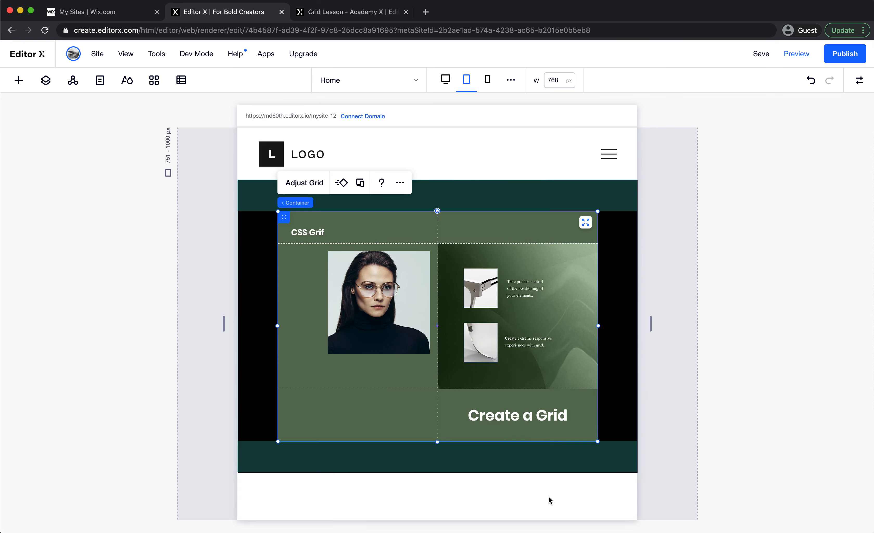
Dock the portrait image to the centre of its grid cell and set its right and top margins to 0
left_click(394, 323)
left_click(859, 80)
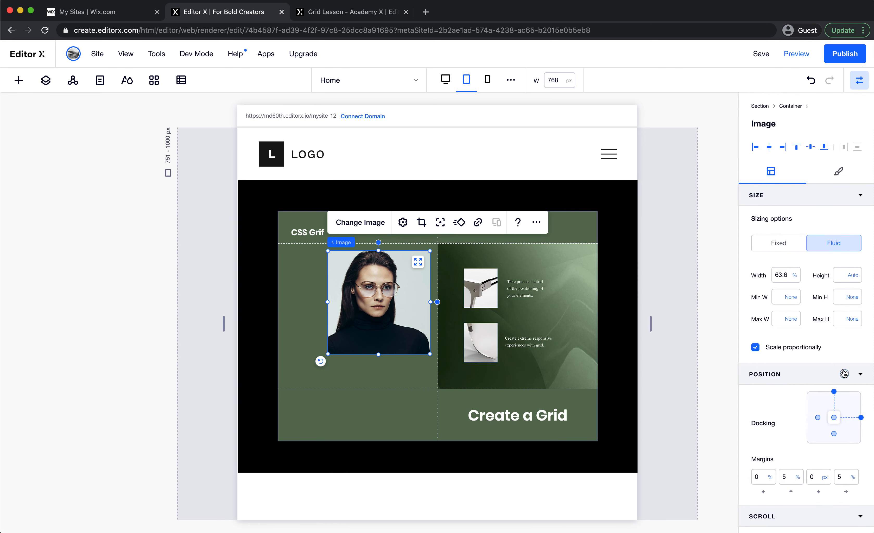
left_click(861, 418)
left_click(834, 392)
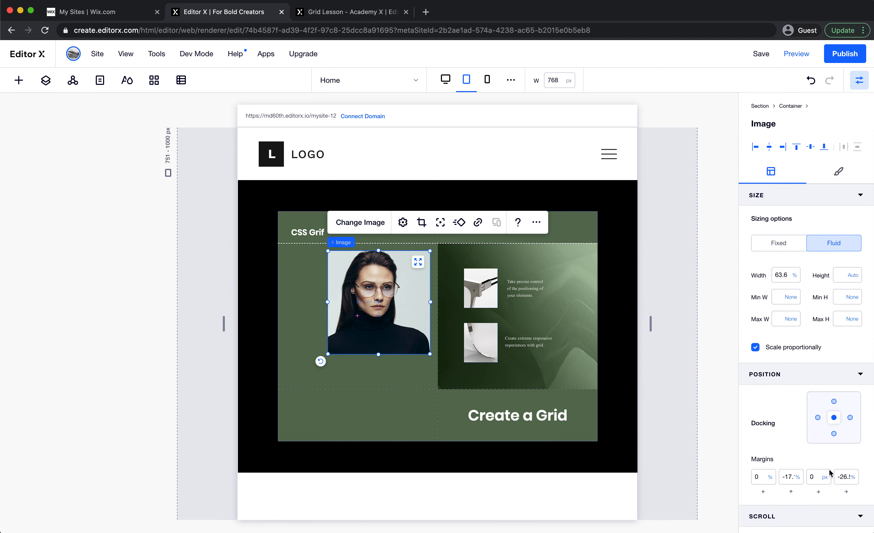
left_click(843, 477)
type("0")
key("Return")
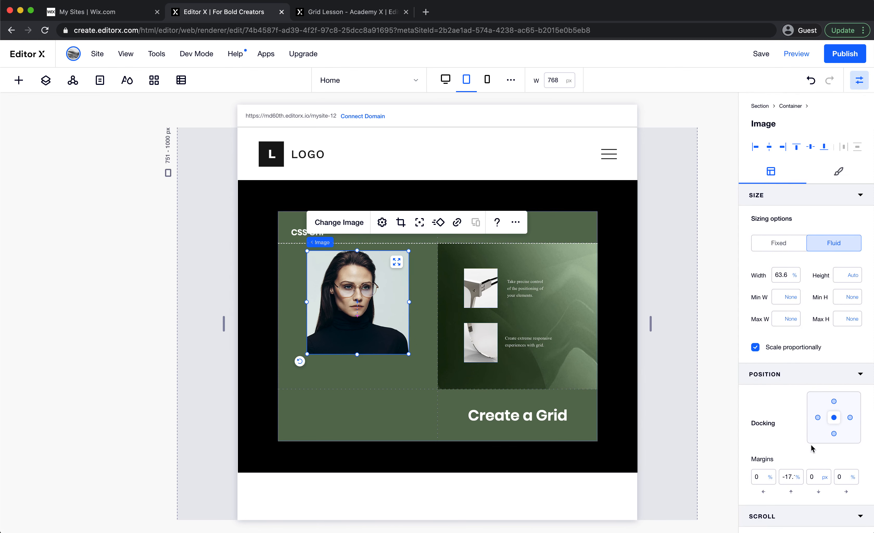
left_click(796, 478)
left_click(797, 479)
left_click(788, 477)
type("0")
key("Return")
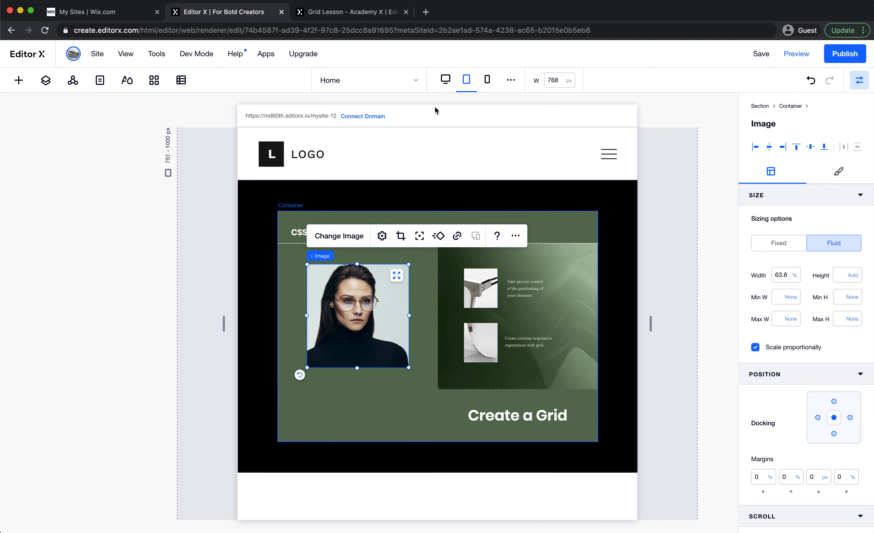
Compare the portrait image with the Grid Lesson example and set its width to 85% after trying 90%
left_click(373, 13)
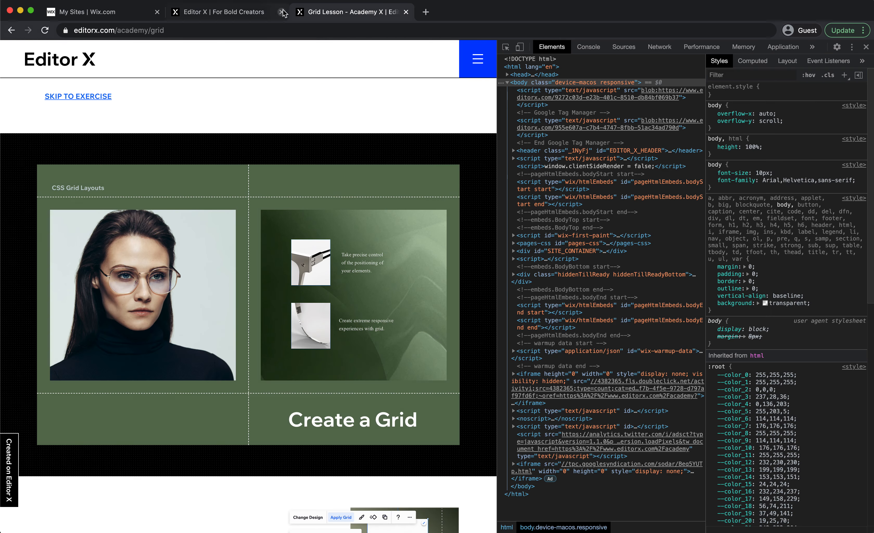
left_click(259, 14)
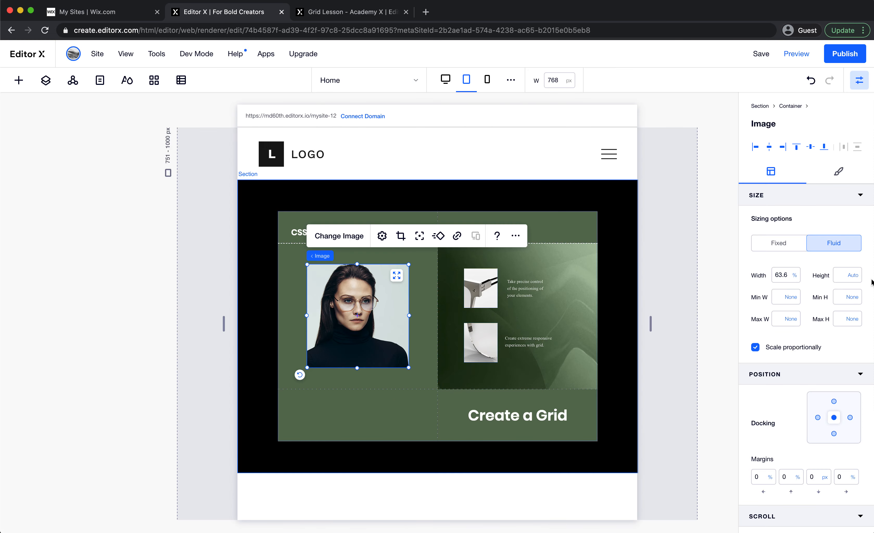
double_click(788, 279)
type("90")
key("Return")
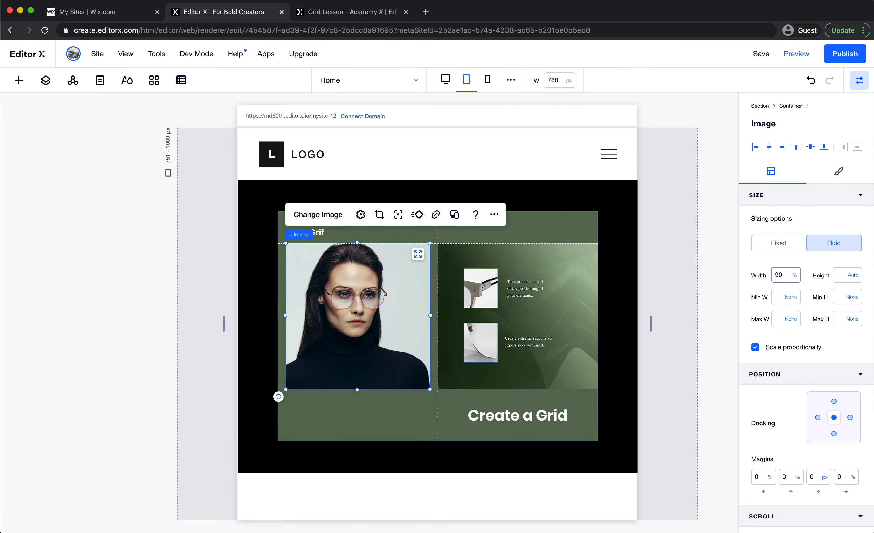
double_click(785, 279)
type("85")
key("Return")
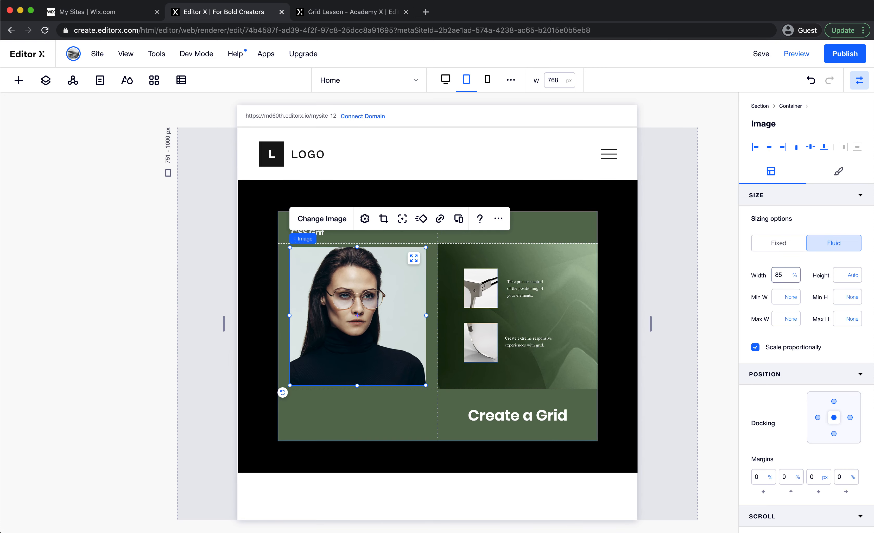
Set the width of the green background image to 85% and compare it with the Grid Lesson example
left_click(557, 298)
double_click(788, 280)
type("85")
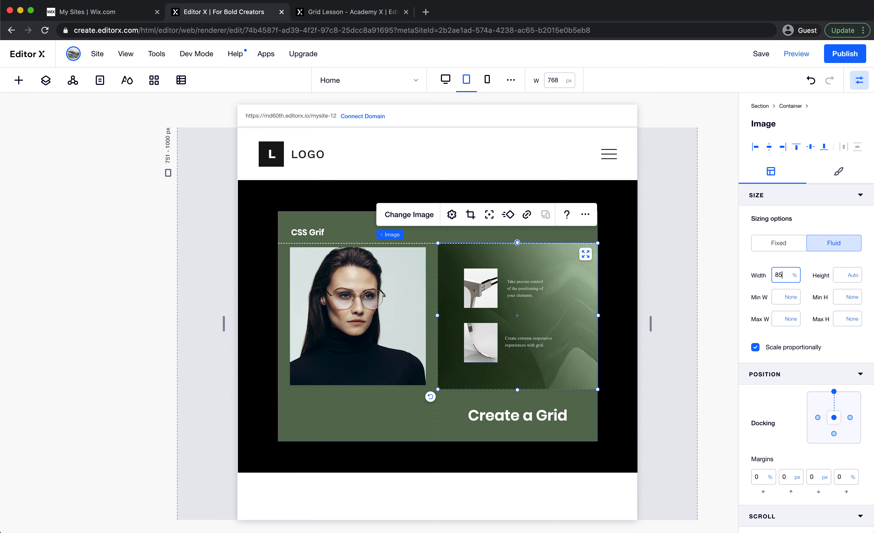
key("Return")
left_click(353, 21)
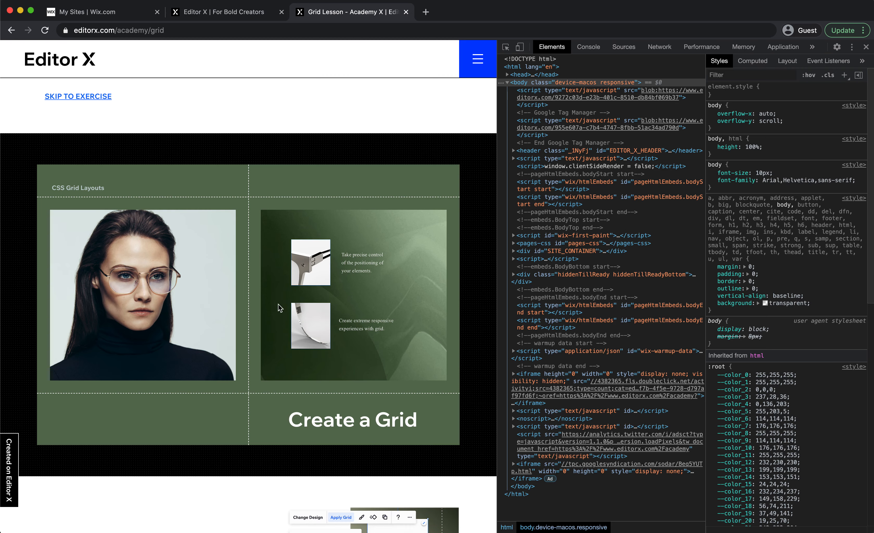
left_click(230, 15)
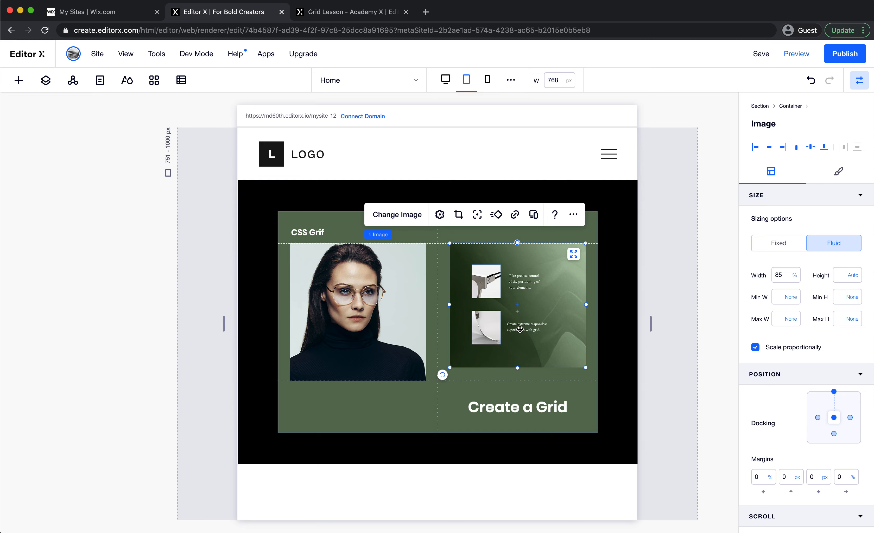
Compare the green background image with the Grid Lesson example and look through its image settings
left_click(357, 19)
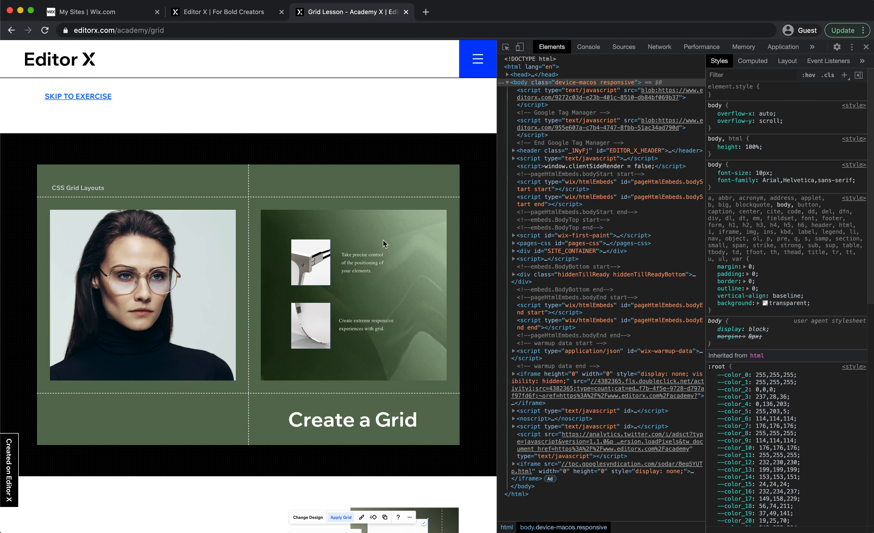
left_click(230, 18)
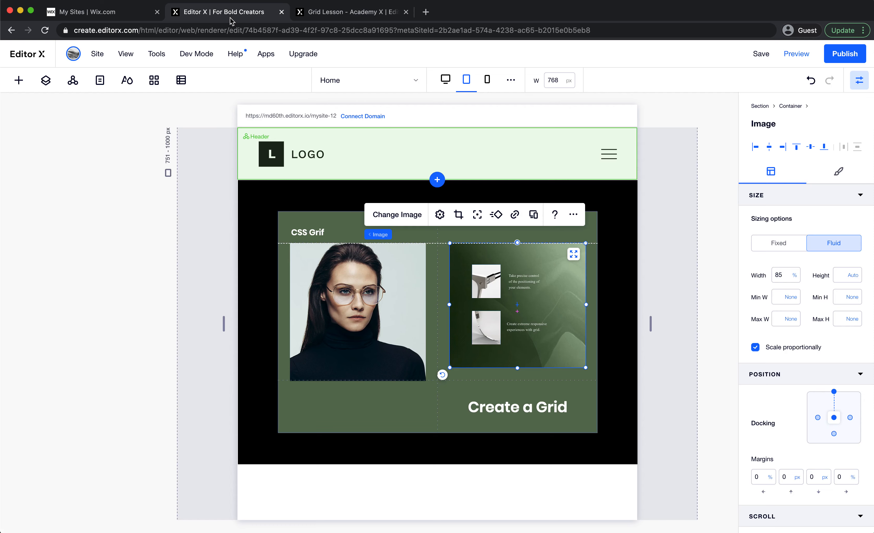
left_click(324, 15)
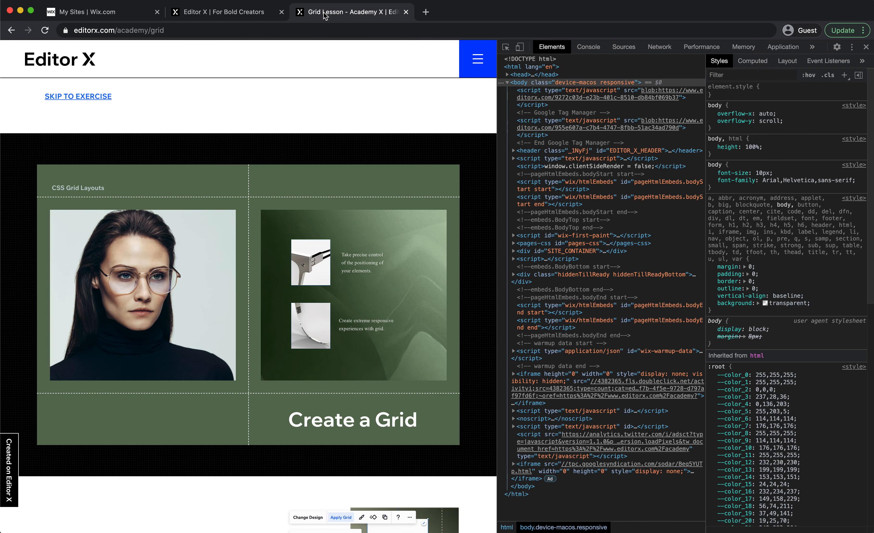
left_click(235, 15)
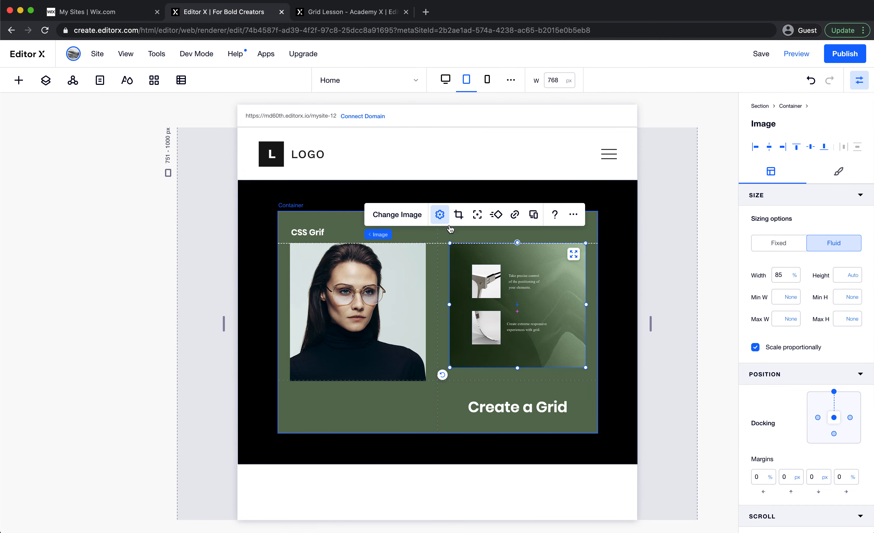
left_click(439, 214)
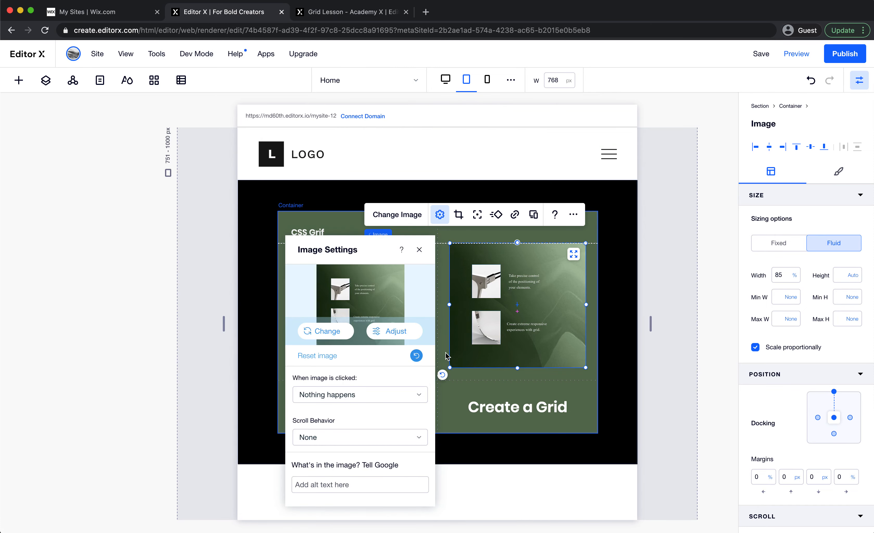
left_click(419, 249)
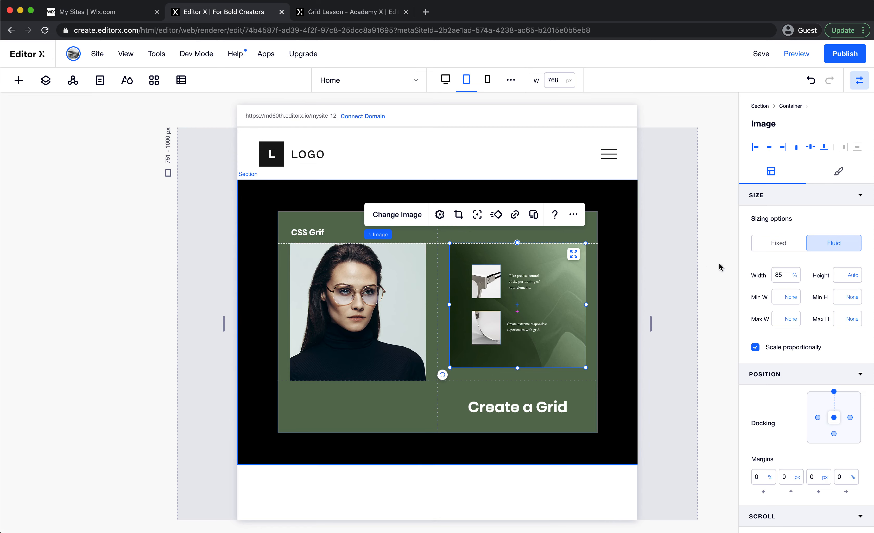
left_click(342, 11)
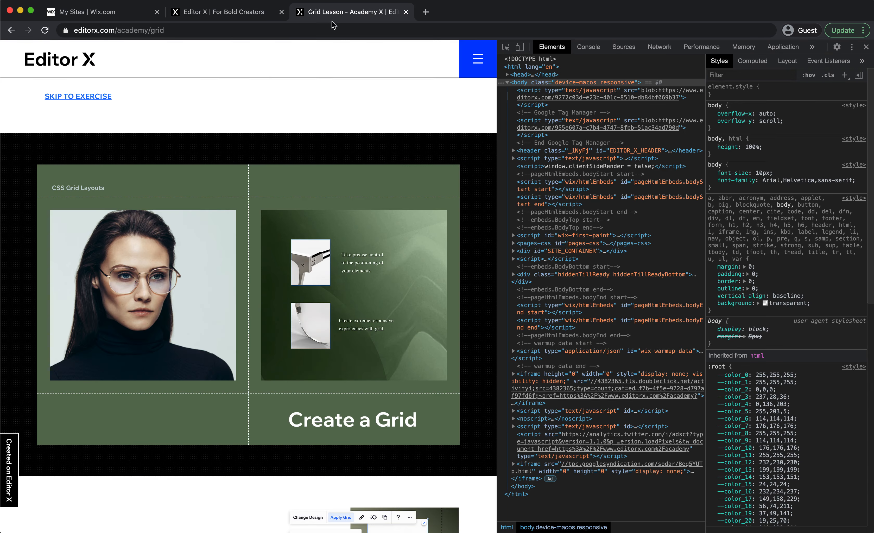
left_click(258, 18)
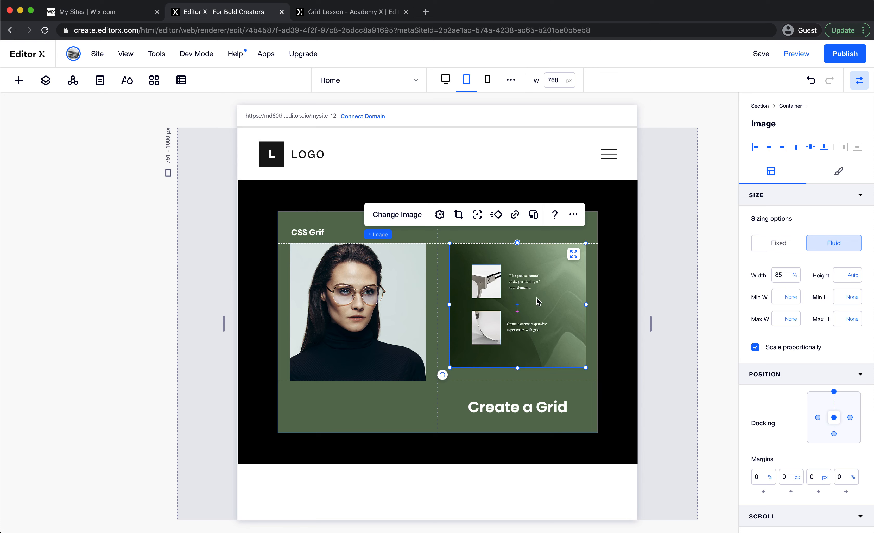
Show the green background image's fixed dimensions and inspect the matching image's size in the Grid Lesson example
left_click(778, 242)
left_click(787, 279)
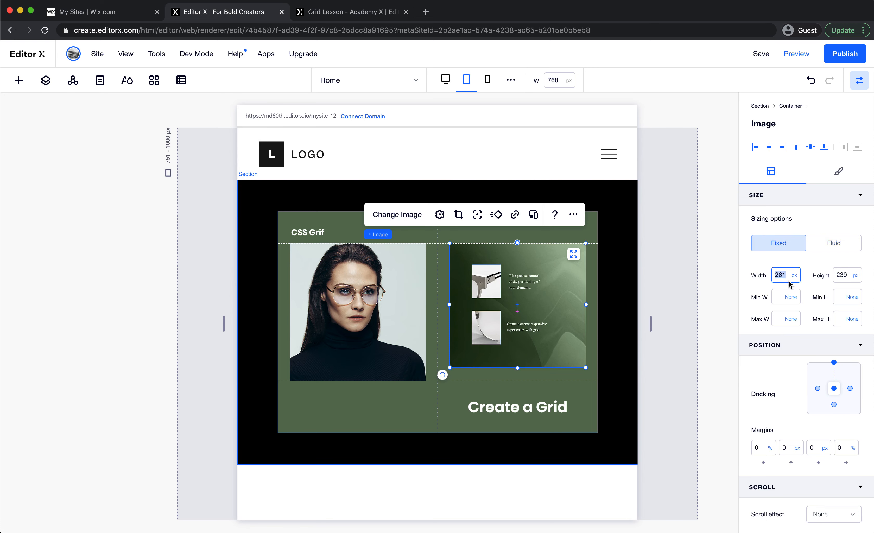
left_click(365, 11)
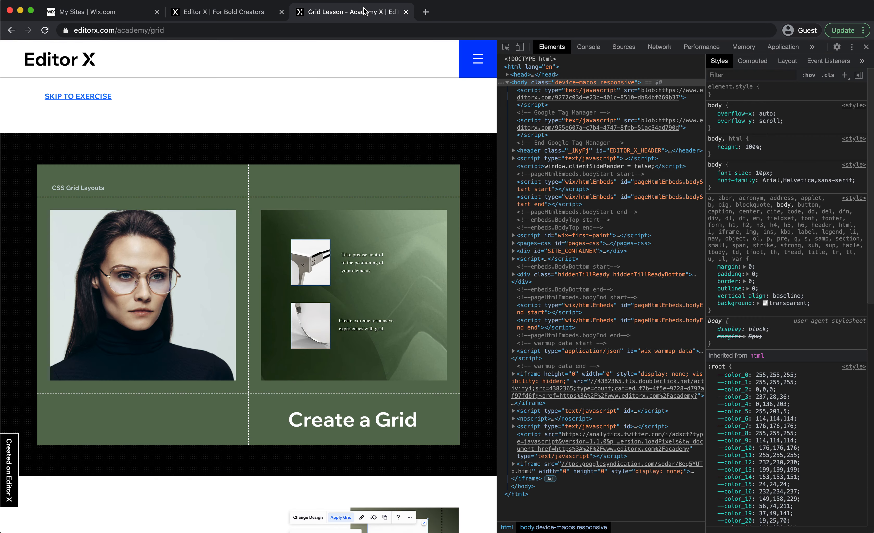
left_click(506, 46)
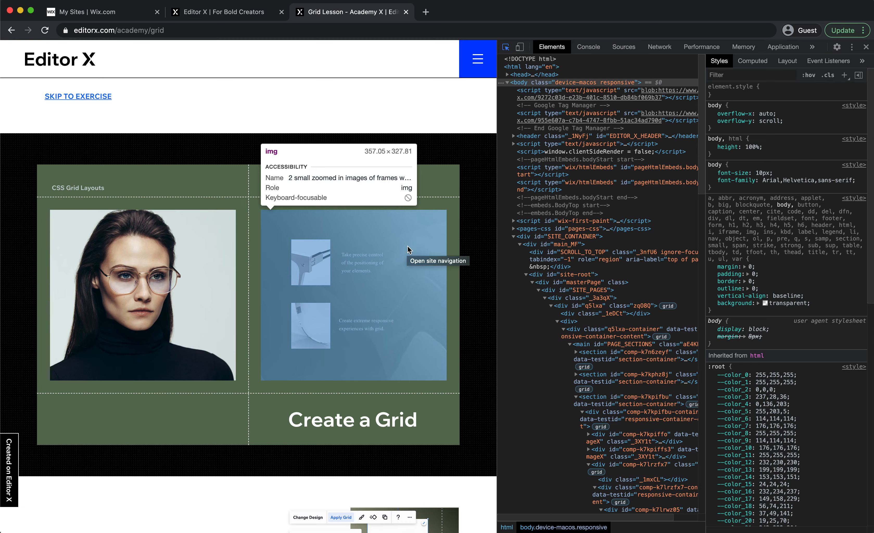
left_click(219, 14)
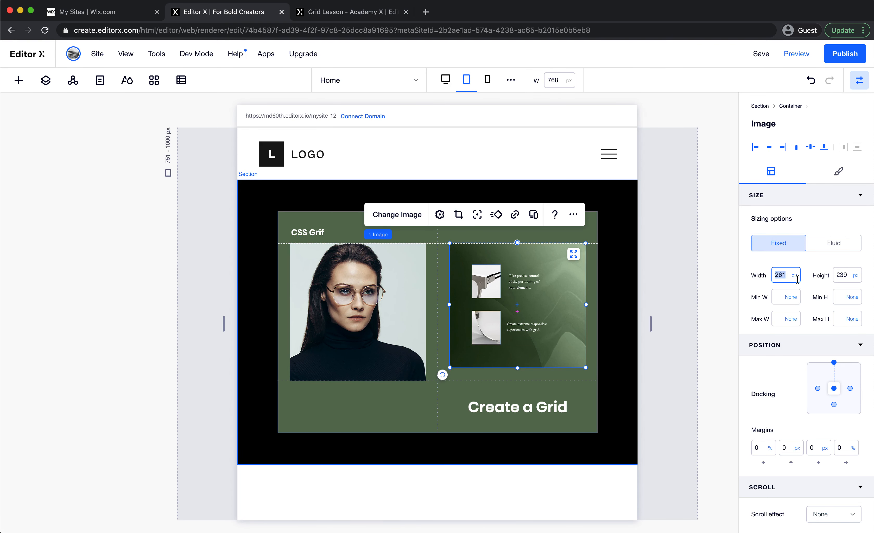
Set the portrait image's height to 239 px under fixed sizing to match the green image, and return it to fluid sizing
left_click(328, 317)
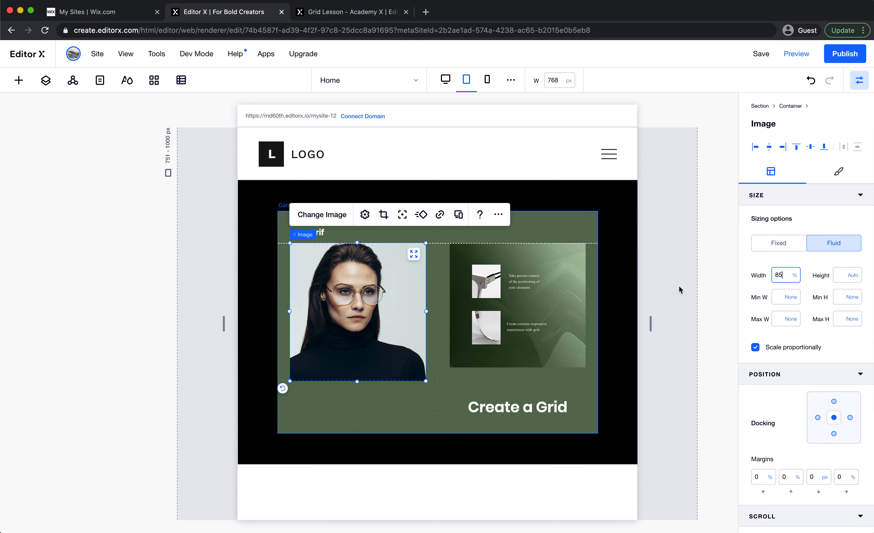
left_click(788, 280)
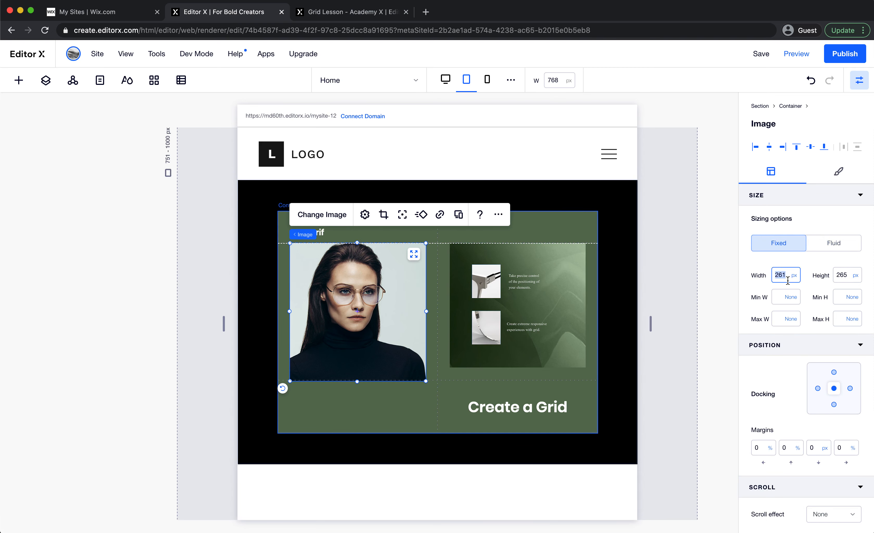
left_click(845, 277)
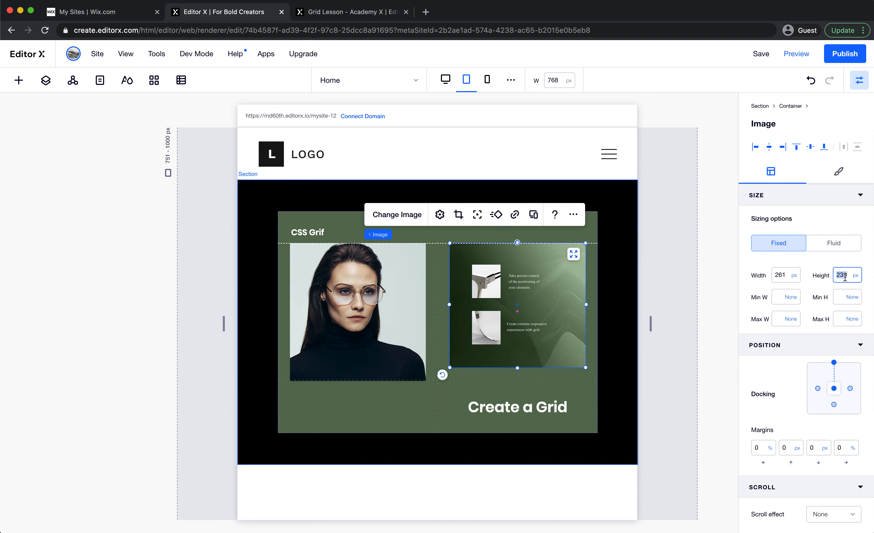
left_click(395, 291)
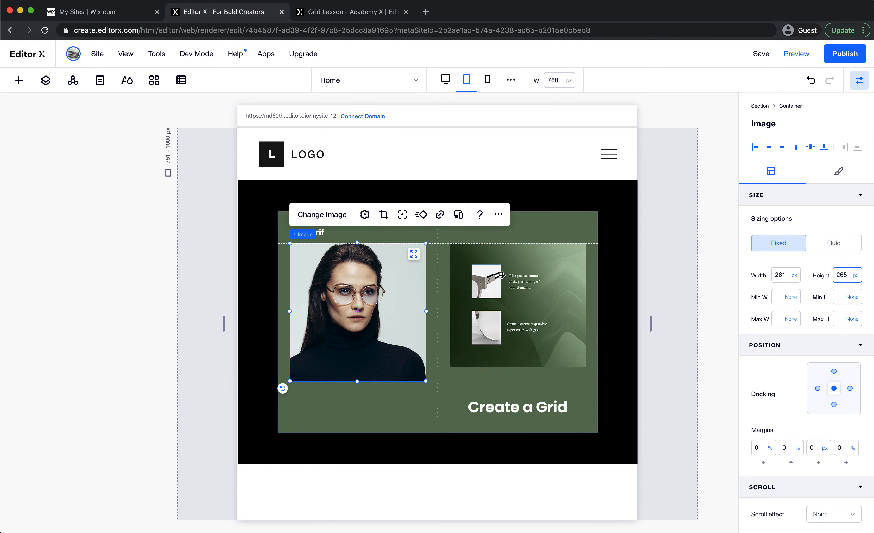
type("239")
key("Return")
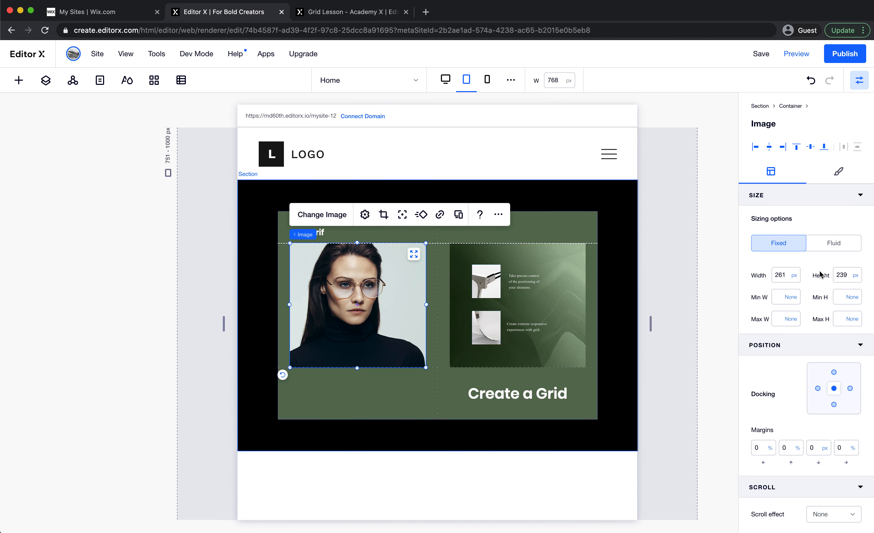
left_click(834, 245)
Return the green background image to fluid sizing and set its top margin to 20 px
left_click(556, 298)
left_click(831, 250)
left_click(786, 479)
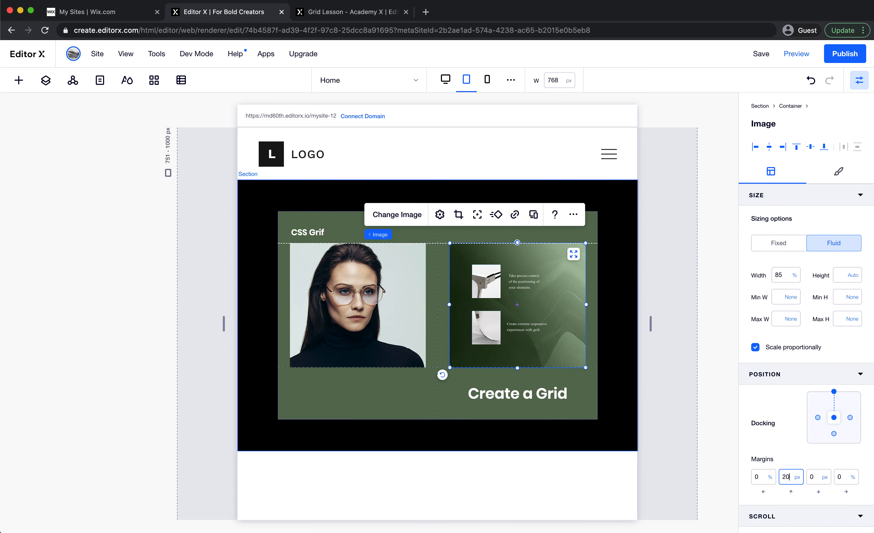
type("20")
key("Return")
Set the portrait image's top and bottom margins to 20 px
left_click(376, 303)
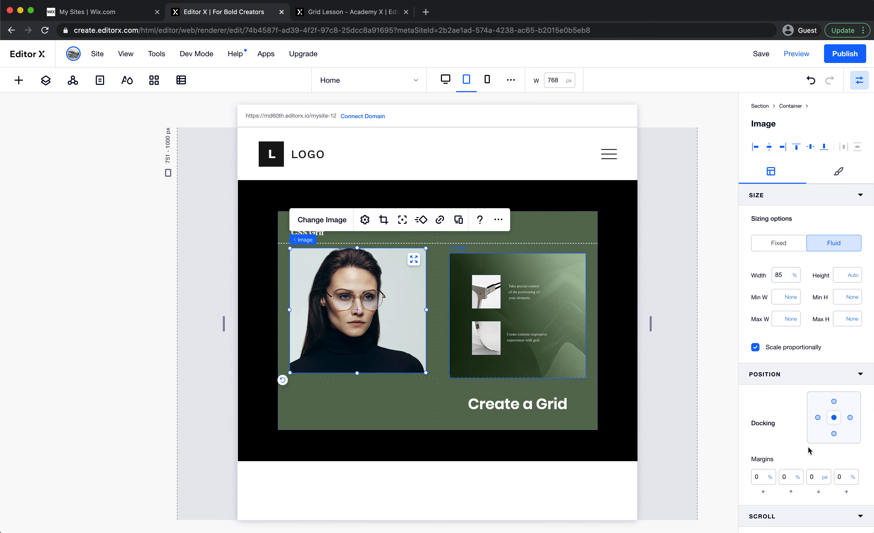
left_click(787, 478)
type("20px")
key("Return")
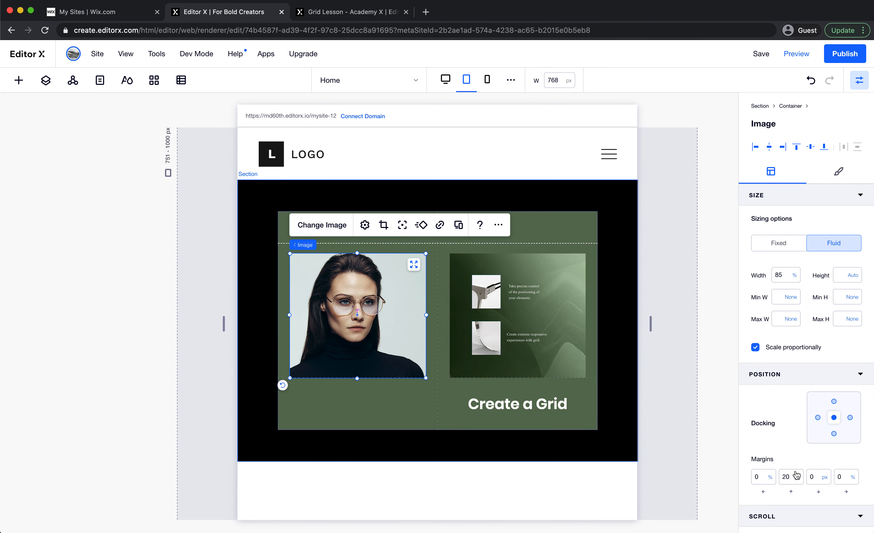
left_click(816, 478)
type("20")
key("Tab")
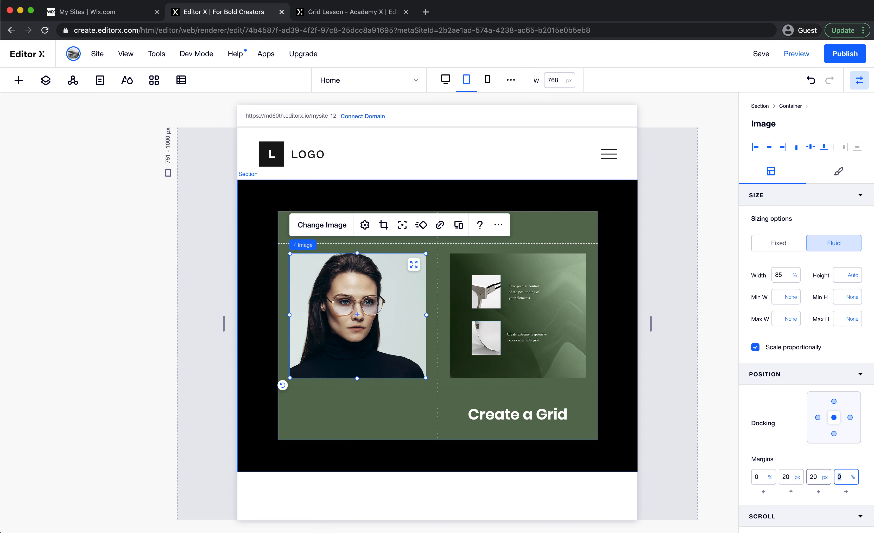
Set the green background image's bottom margin to 20 px
left_click(532, 345)
left_click(815, 477)
type("20")
key("Tab")
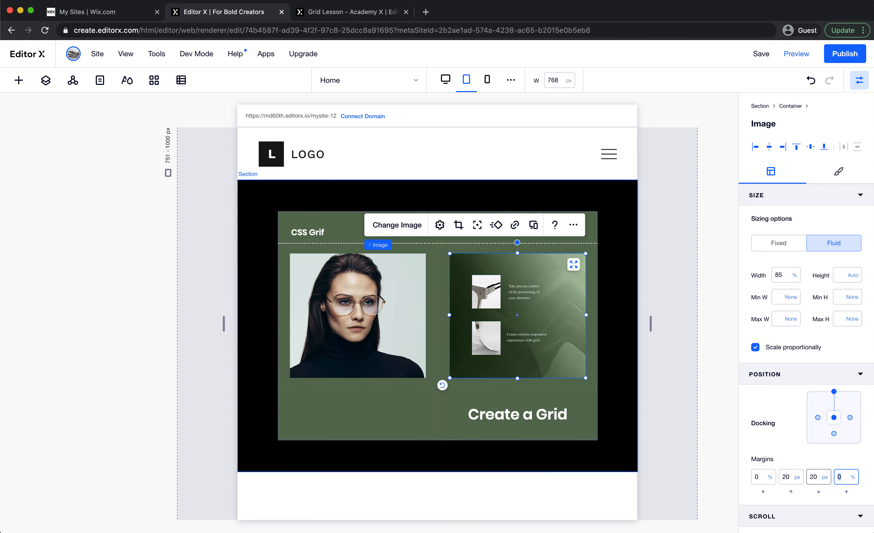
Add a second horizontal line between the images and the Create a Grid heading and stretch it across the container
left_click(408, 406)
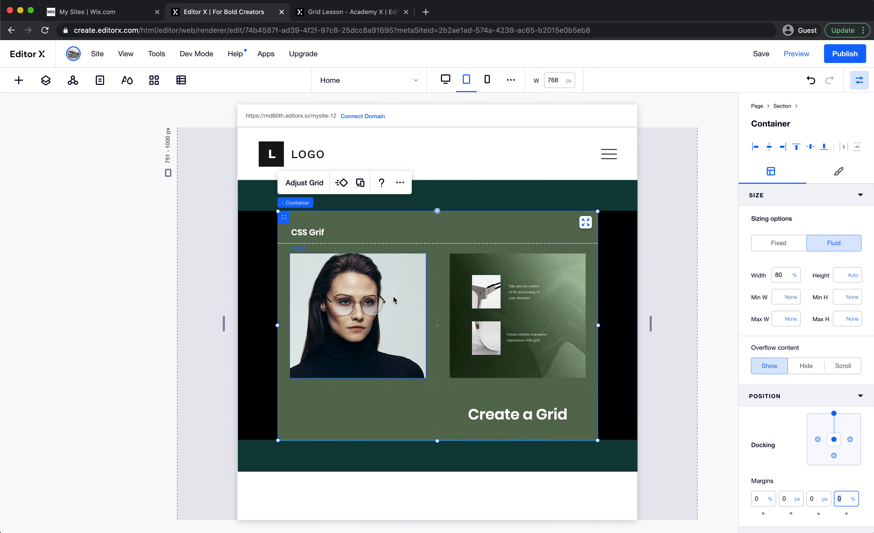
left_click(435, 244)
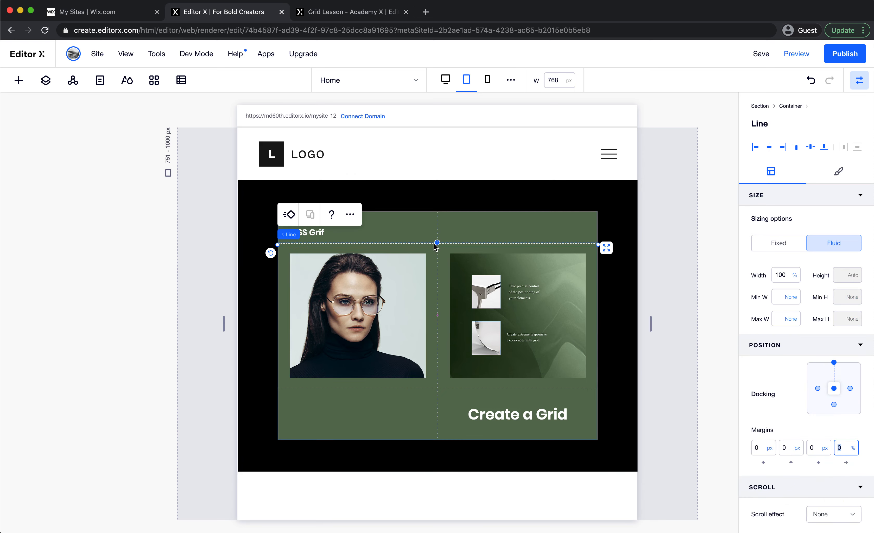
left_click(19, 80)
left_click_drag(188, 387, 369, 391)
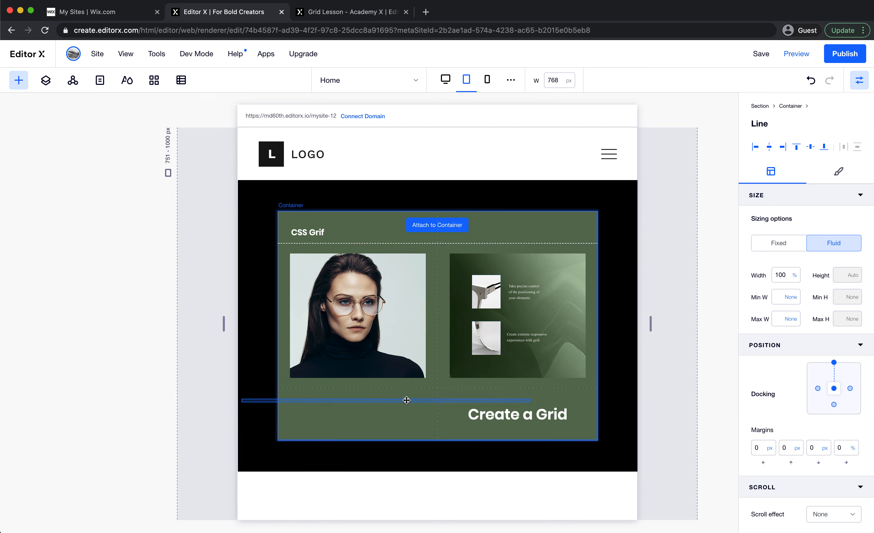
left_click(576, 390)
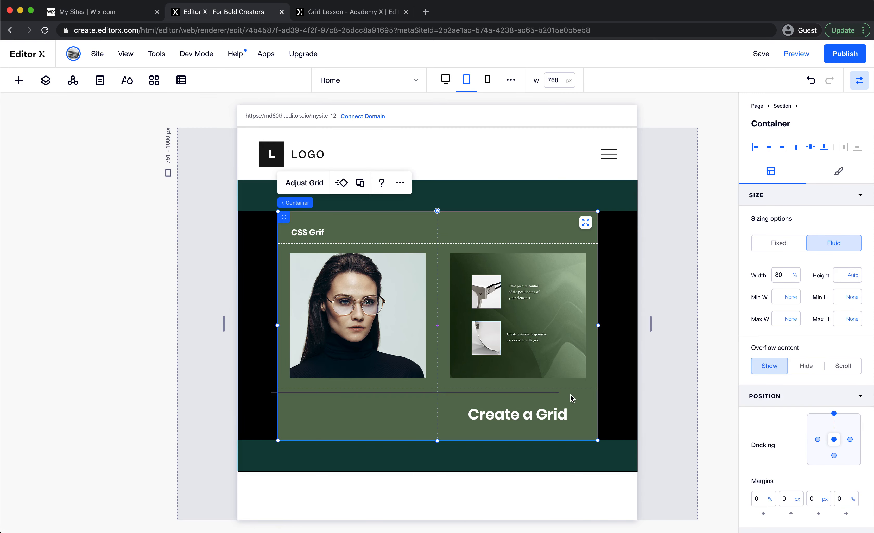
left_click(547, 394)
left_click(559, 396)
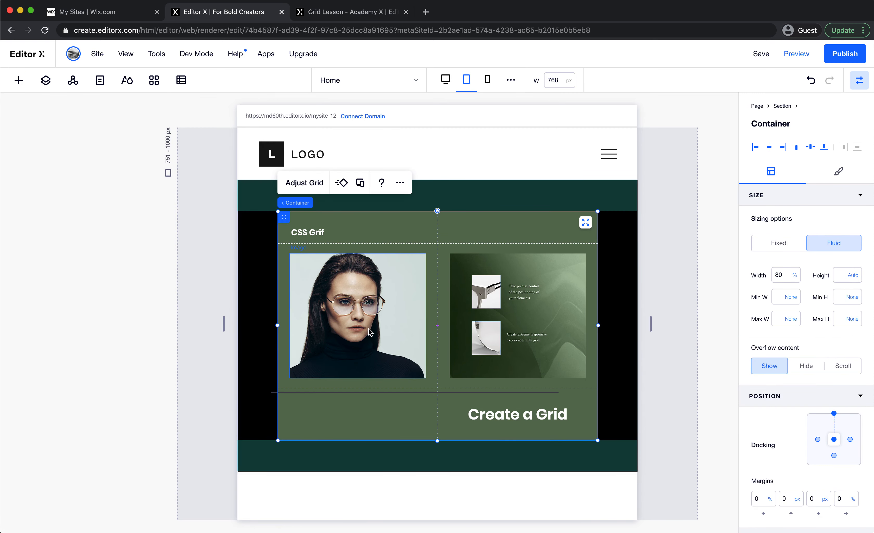
left_click(426, 393)
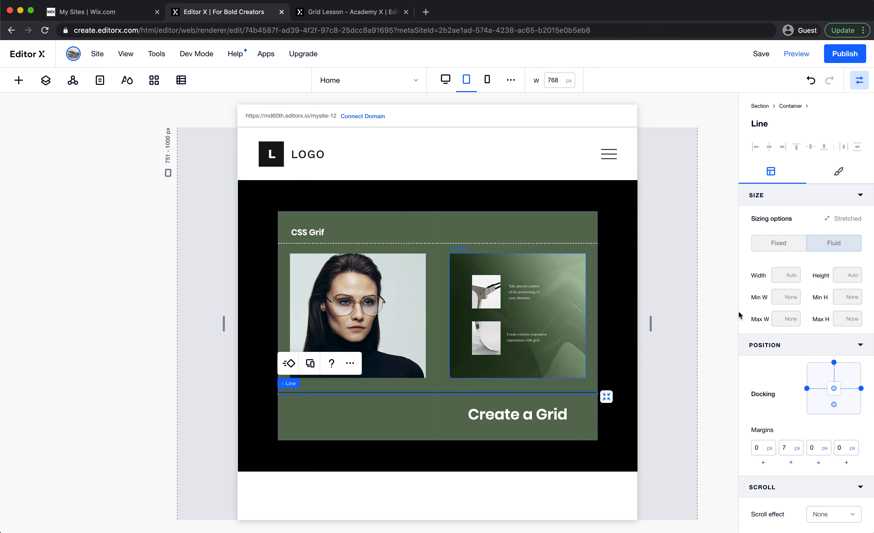
Make the new line white, try the dashed style on it and set its width to 1 px
left_click(840, 172)
left_click(786, 278)
left_click(782, 332)
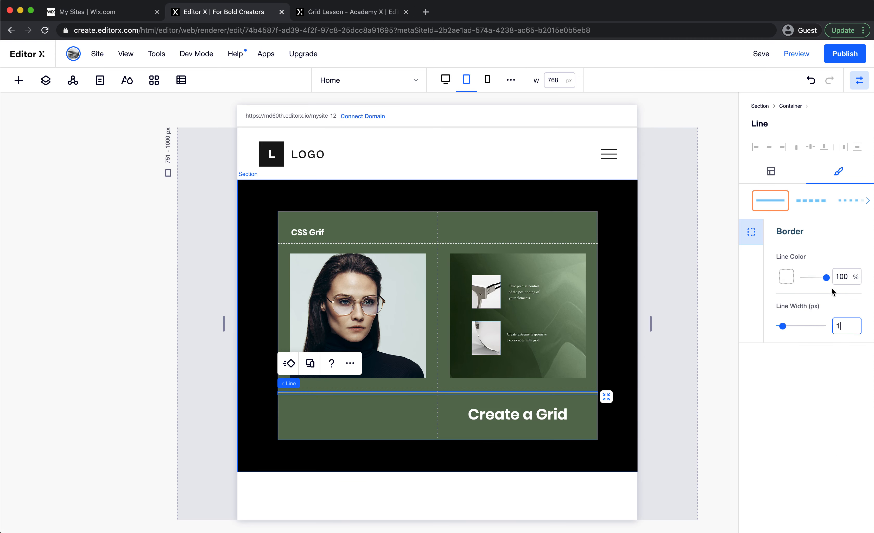
left_click(811, 200)
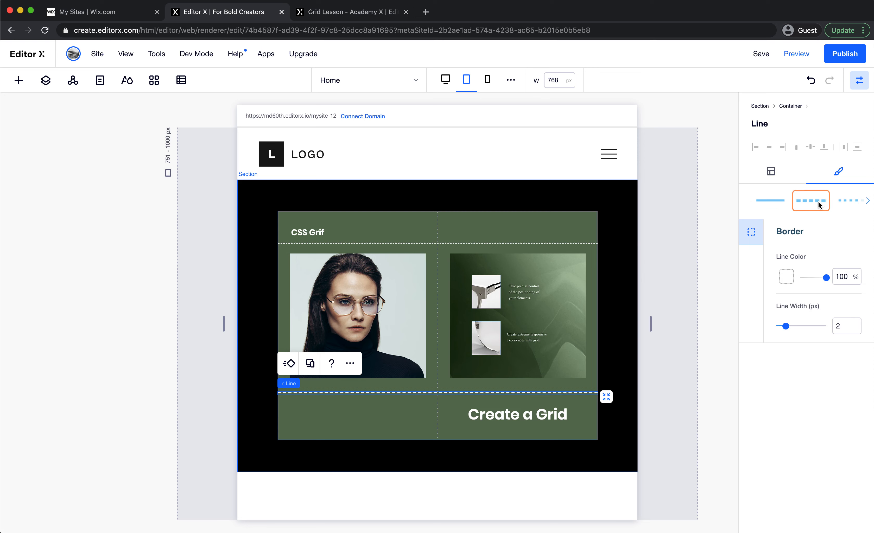
double_click(851, 325)
type("1")
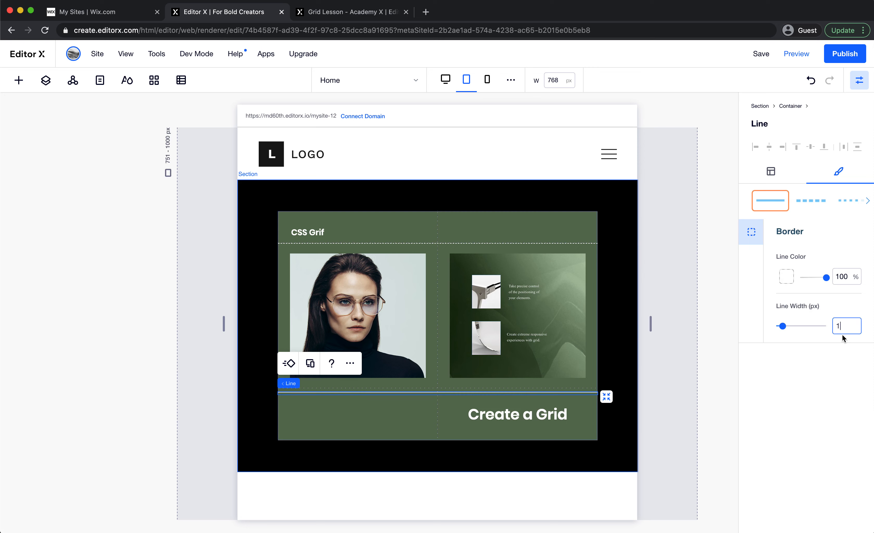
Try the dashed style on the new line again and apply the dotted style instead
left_click(819, 364)
left_click(814, 208)
left_click(844, 209)
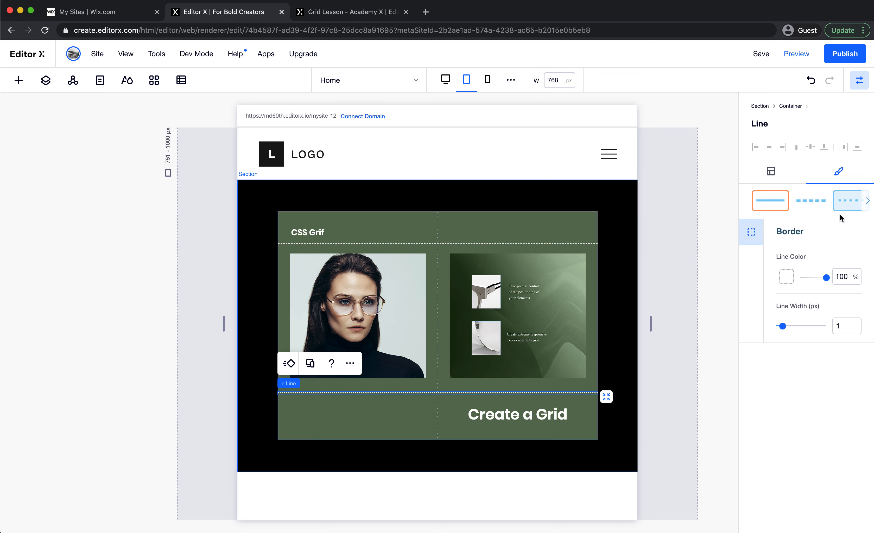
left_click(675, 415)
left_click(578, 393)
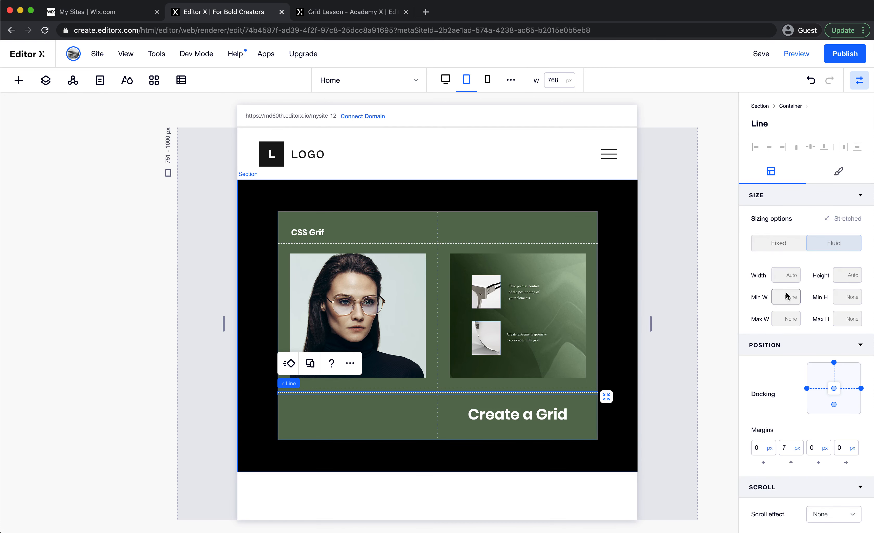
left_click(838, 171)
left_click(816, 211)
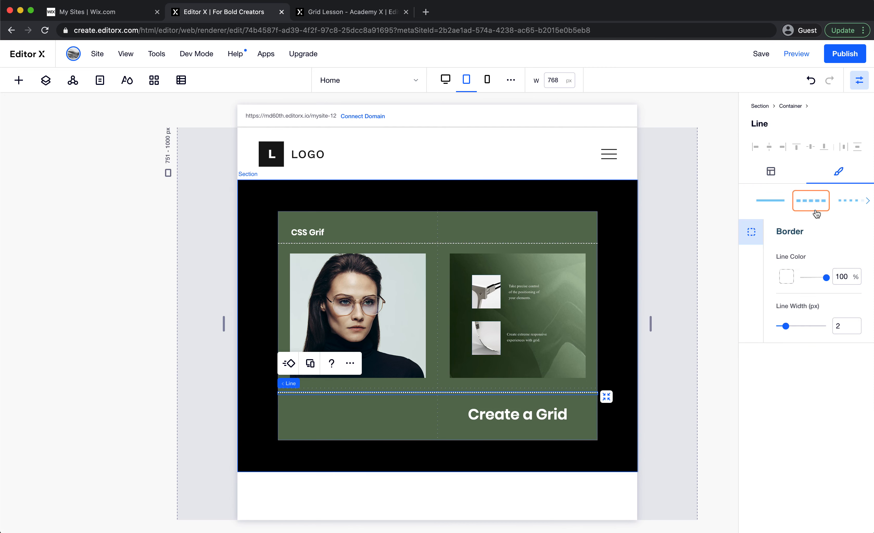
left_click(842, 205)
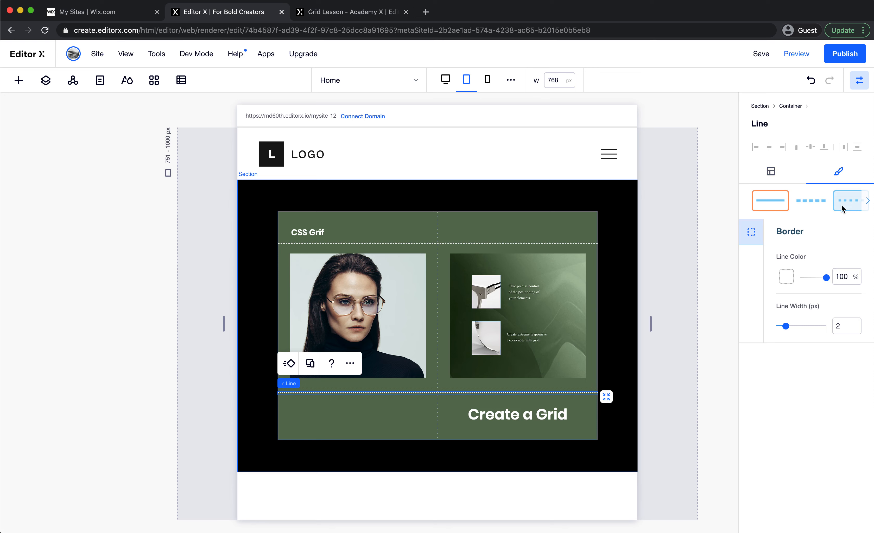
Adjust the thickness of the line above the Create a Grid heading and set its top margin to 0 px
left_click(842, 326)
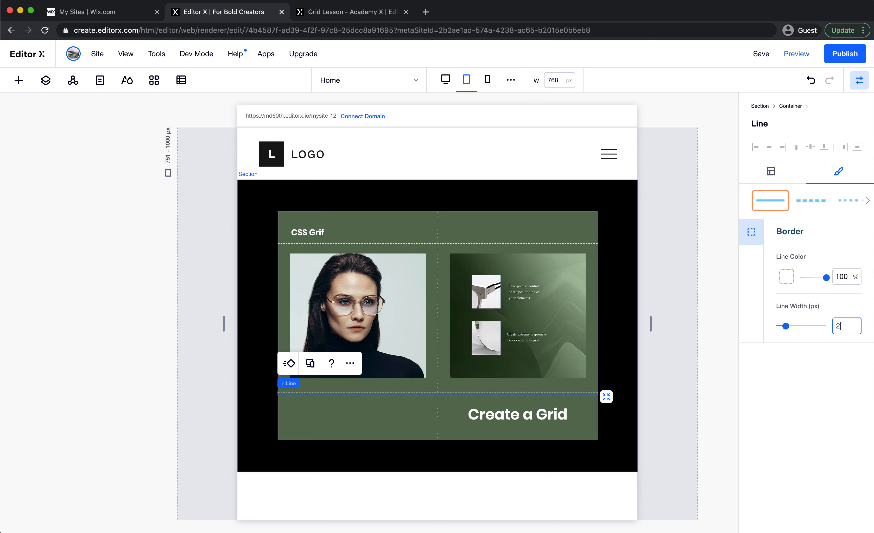
left_click(810, 375)
left_click(792, 172)
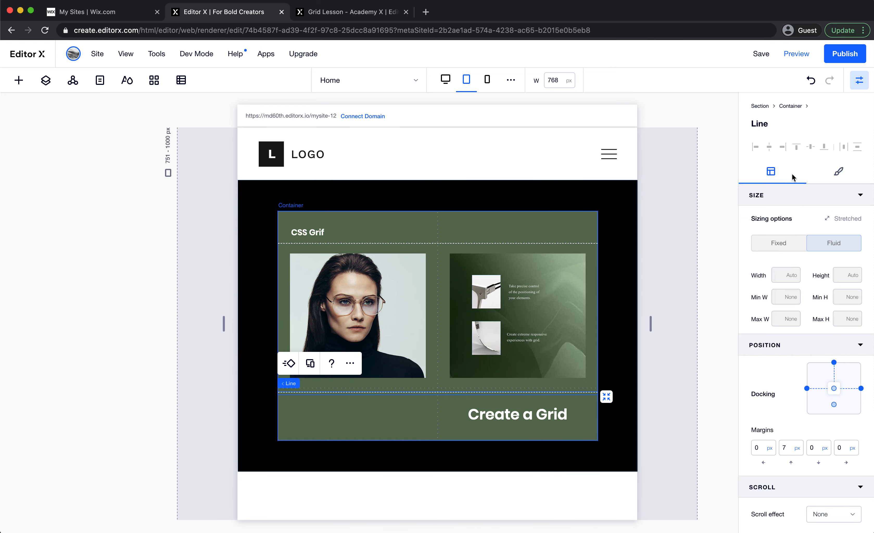
left_click(791, 454)
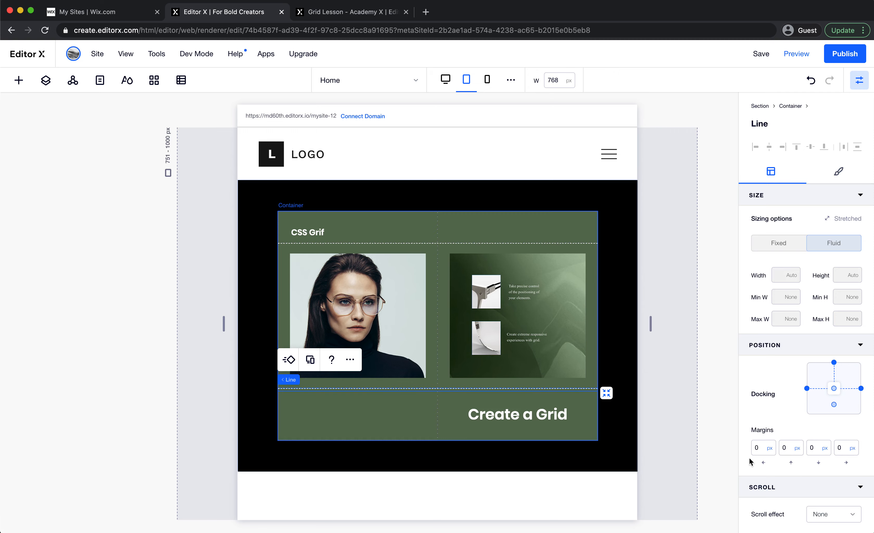
left_click(634, 430)
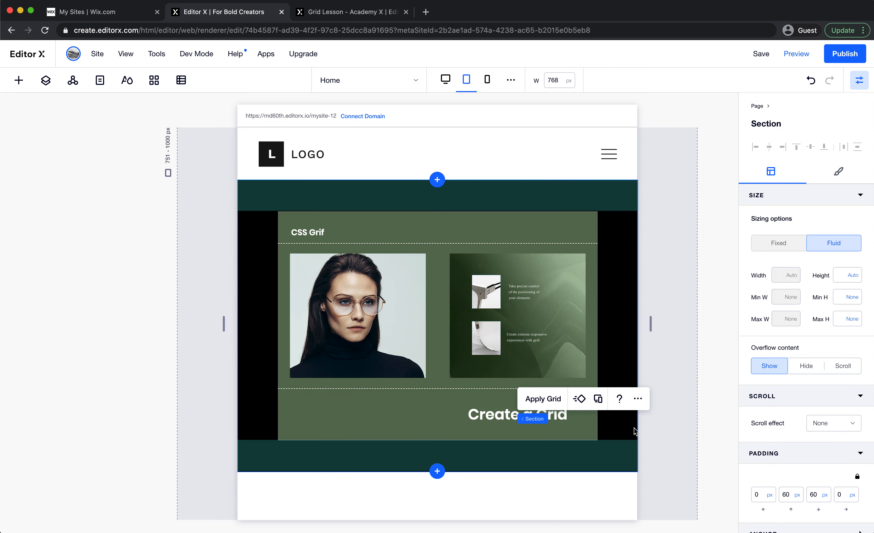
Stretch the vertical line in the container by docking it to the bottom as well, with a bottom margin of 0 px
left_click(369, 11)
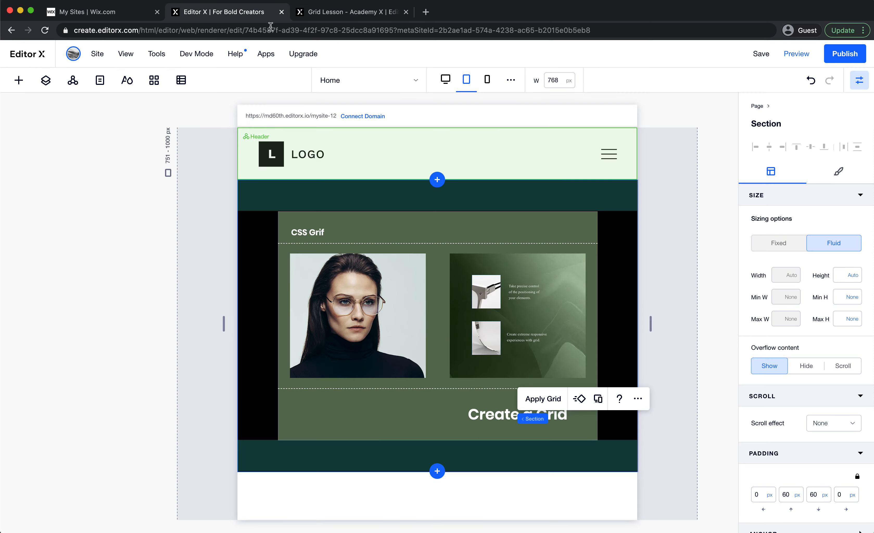
left_click(259, 12)
left_click(402, 231)
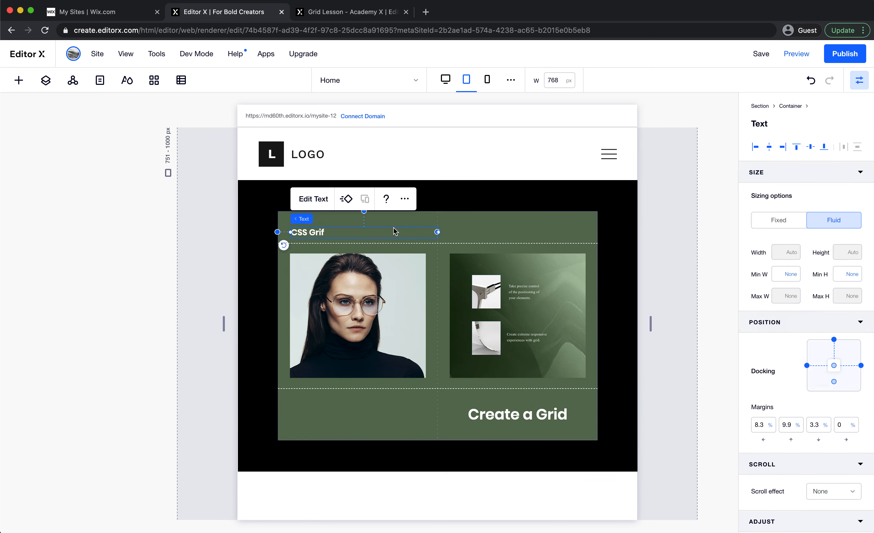
left_click(458, 229)
left_click(42, 82)
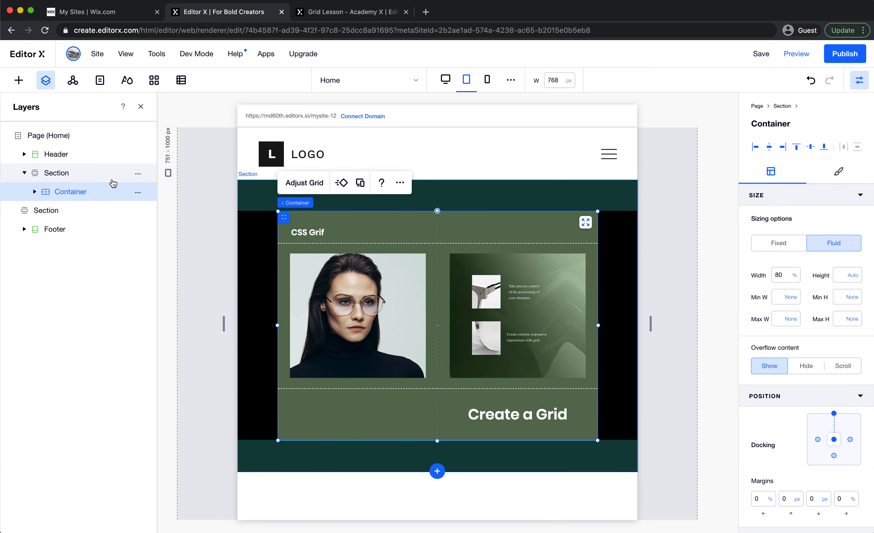
left_click(34, 193)
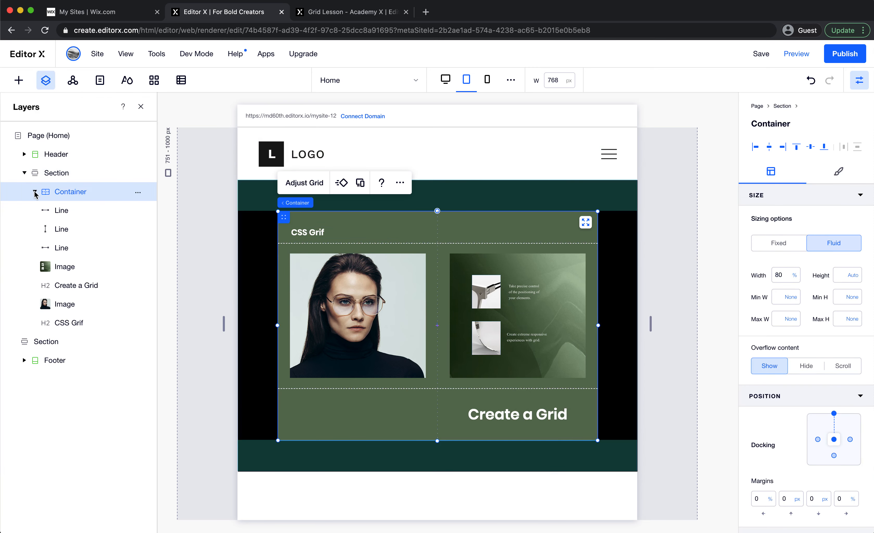
left_click(56, 231)
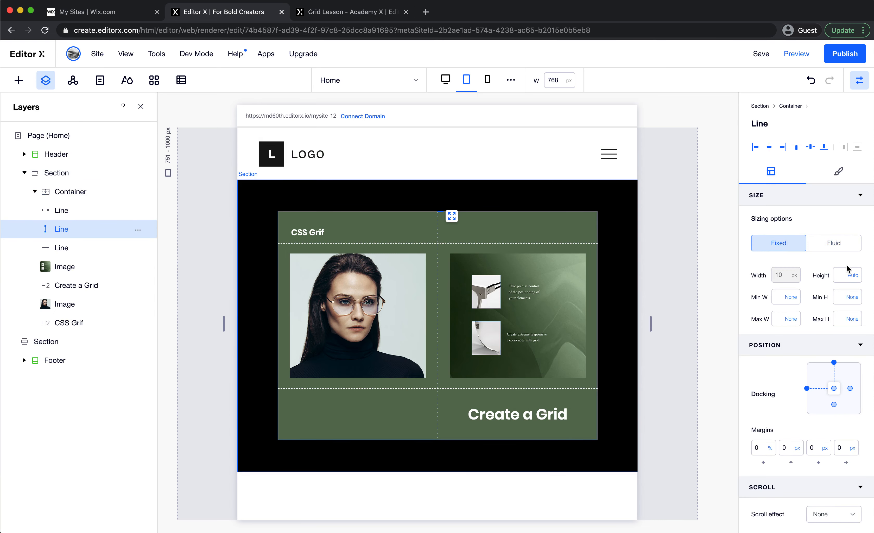
left_click(835, 411)
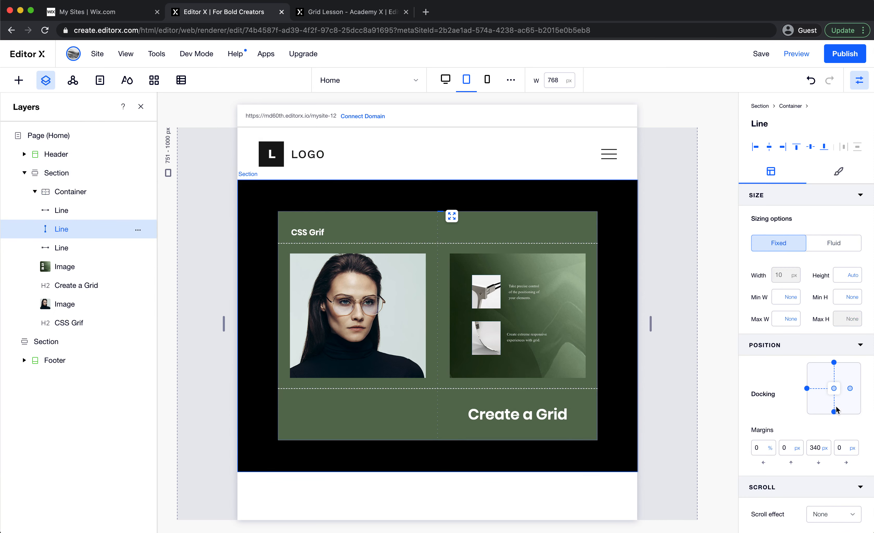
left_click(818, 451)
key("Return")
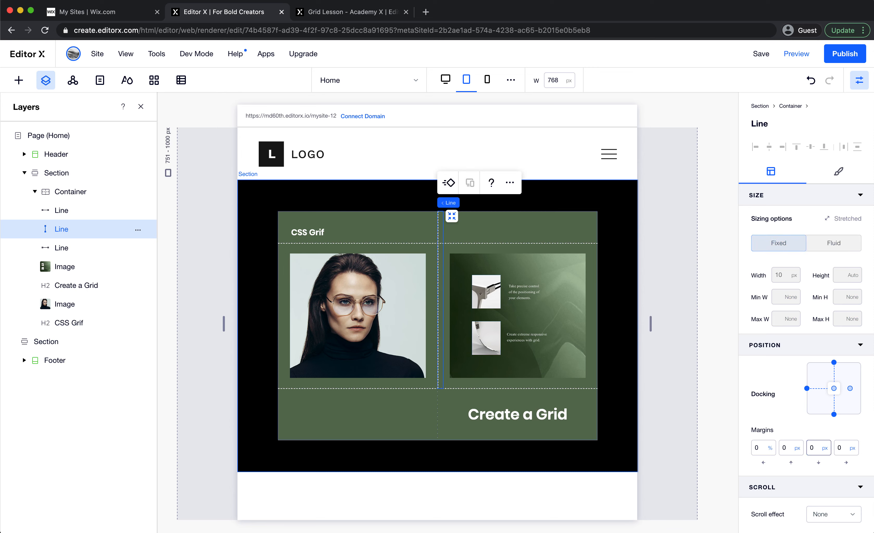
Extend the vertical line's grid area down through the container's last row
scroll(812, 473, "down", 3)
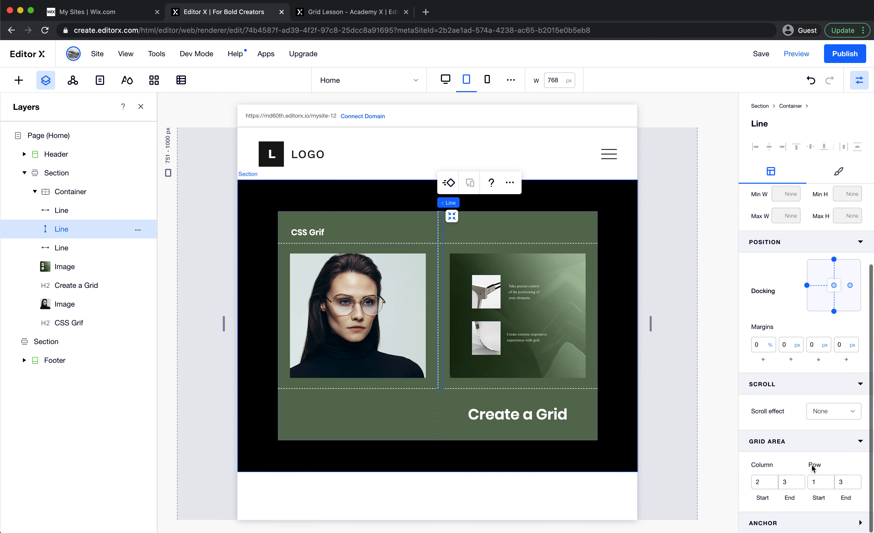
left_click(847, 482)
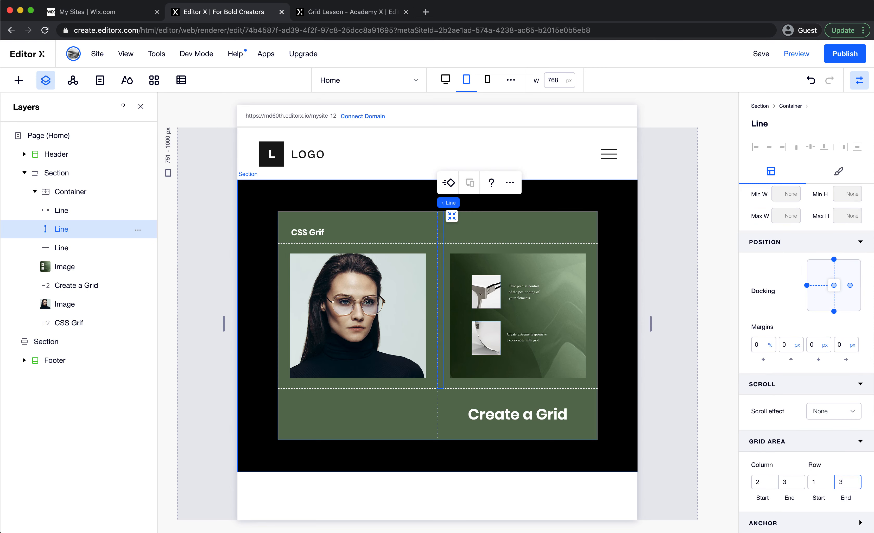
left_click(719, 432)
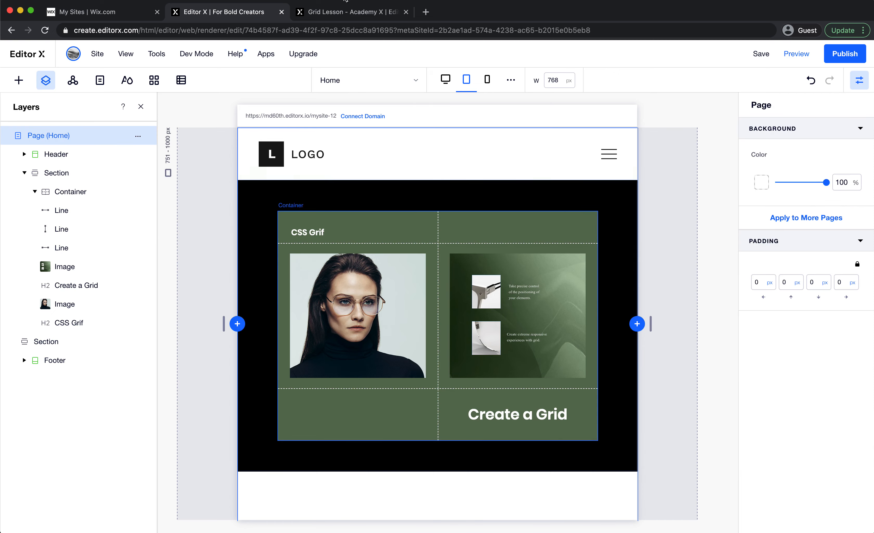
Compare the section with the Grid Lesson example and narrow the canvas to 570 px to check the mobile layout
left_click(329, 13)
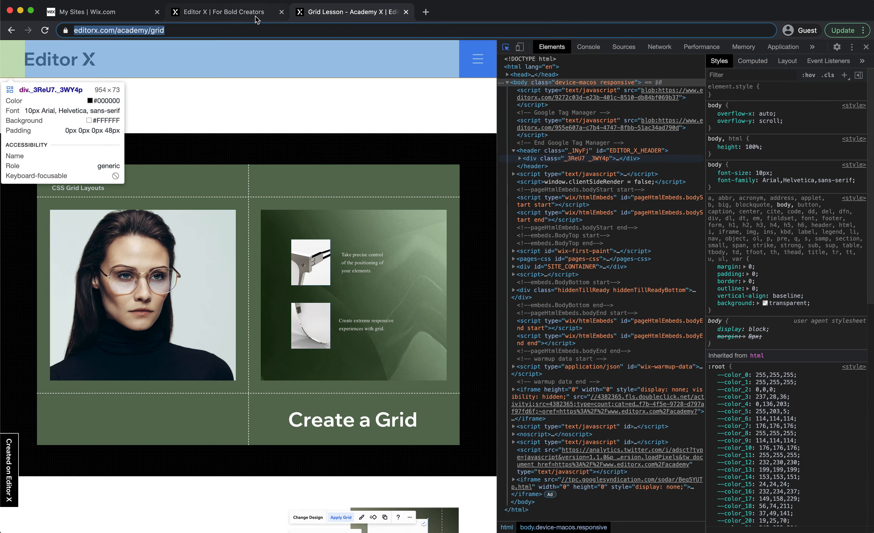
left_click(246, 12)
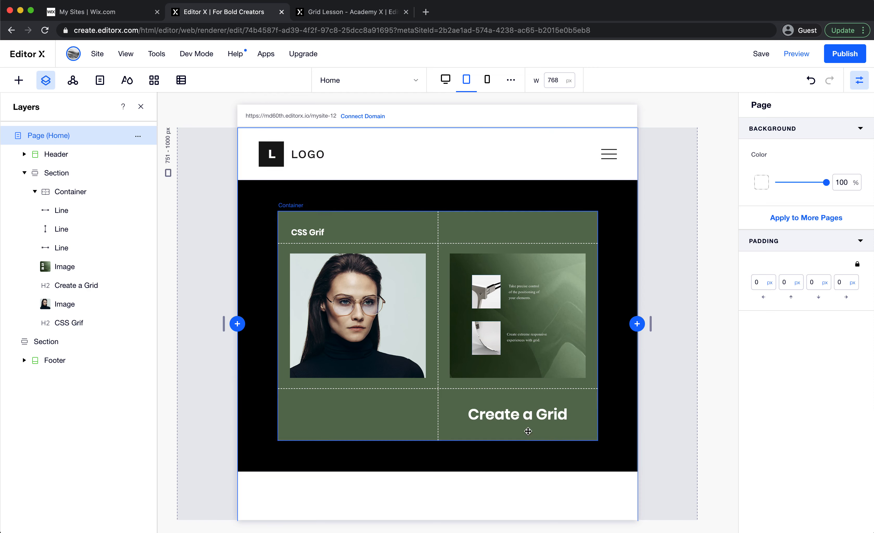
left_click(527, 416)
left_click(224, 324)
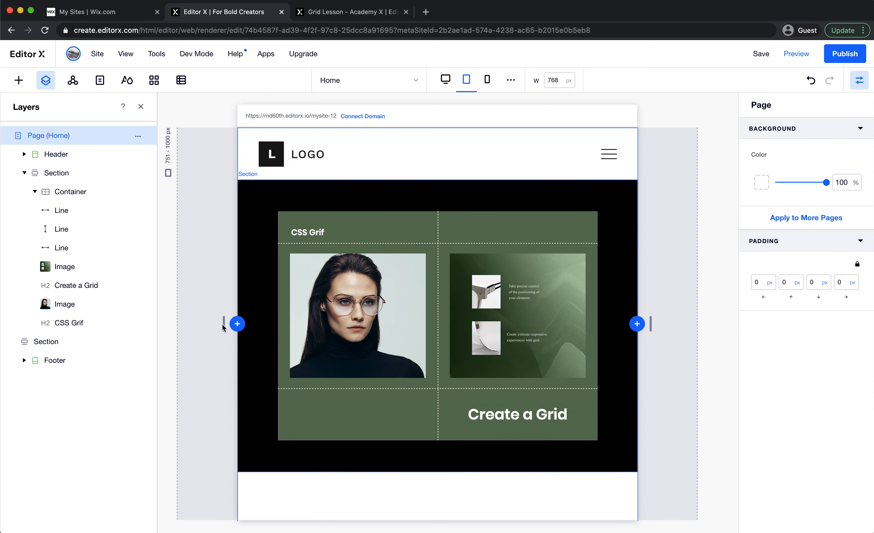
left_click_drag(224, 324, 275, 327)
left_click(454, 369)
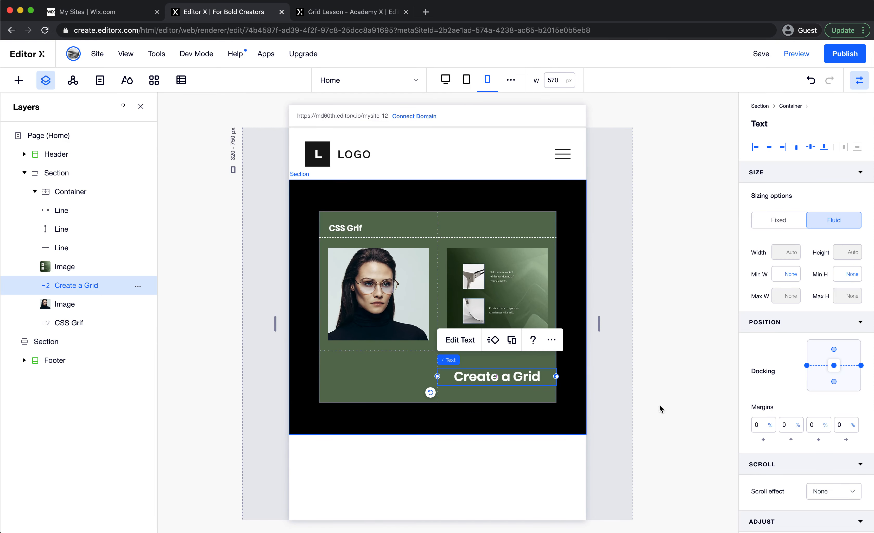
left_click(416, 345)
left_click(346, 183)
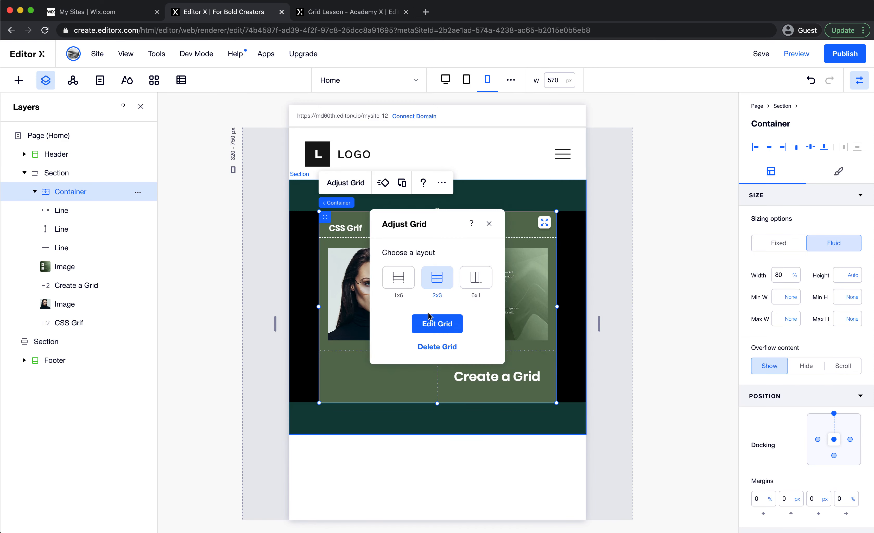
left_click(465, 81)
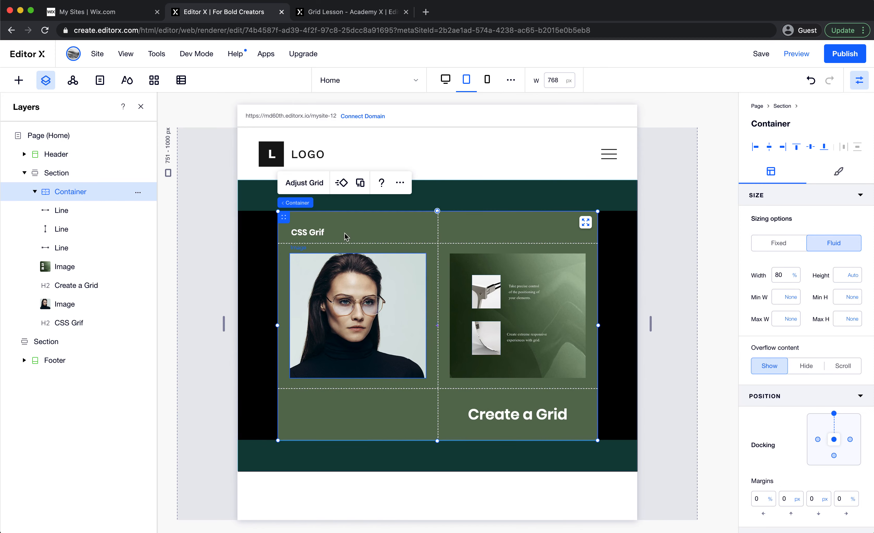
Edit the container's grid at the tablet breakpoint so the last row's height fits its content instead of using Min/Max
left_click(309, 182)
left_click(450, 324)
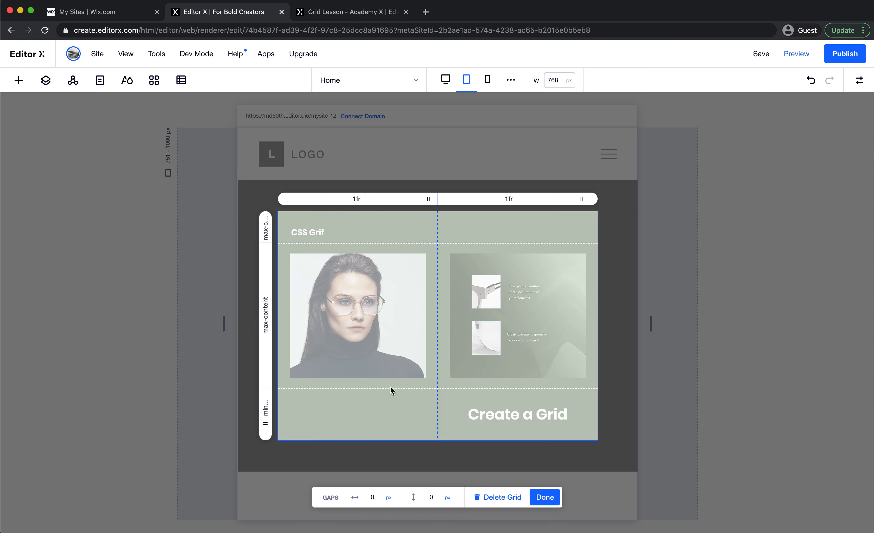
left_click(265, 409)
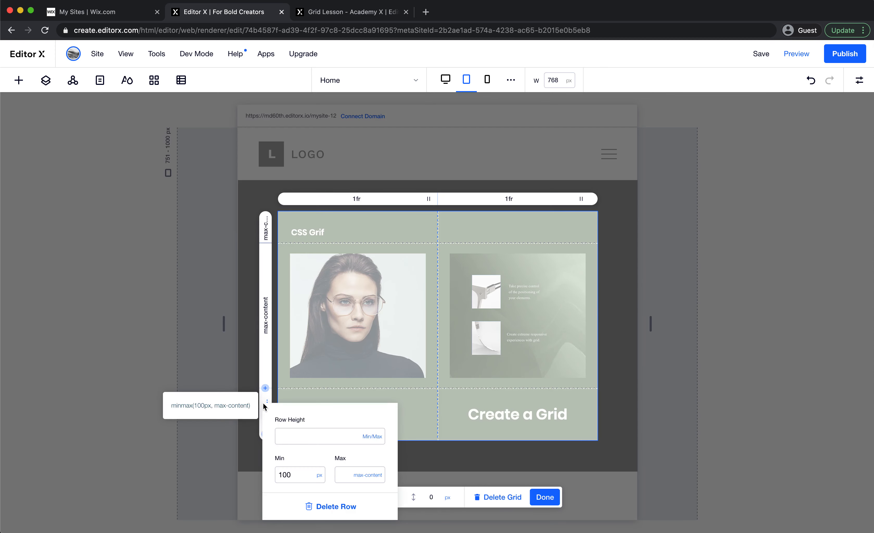
left_click(371, 437)
left_click(415, 476)
left_click(545, 497)
Set the Create a Grid heading's top margin to 20 px
left_click(566, 396)
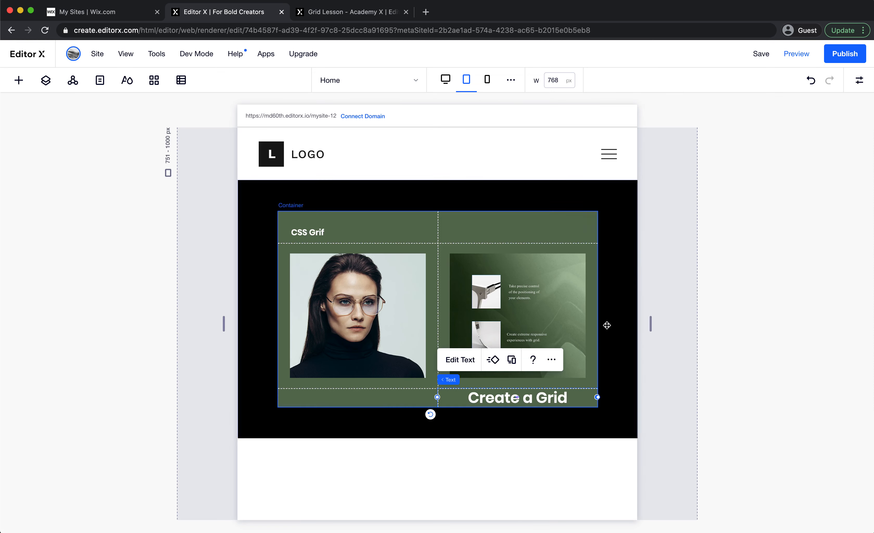
left_click(860, 80)
left_click(784, 425)
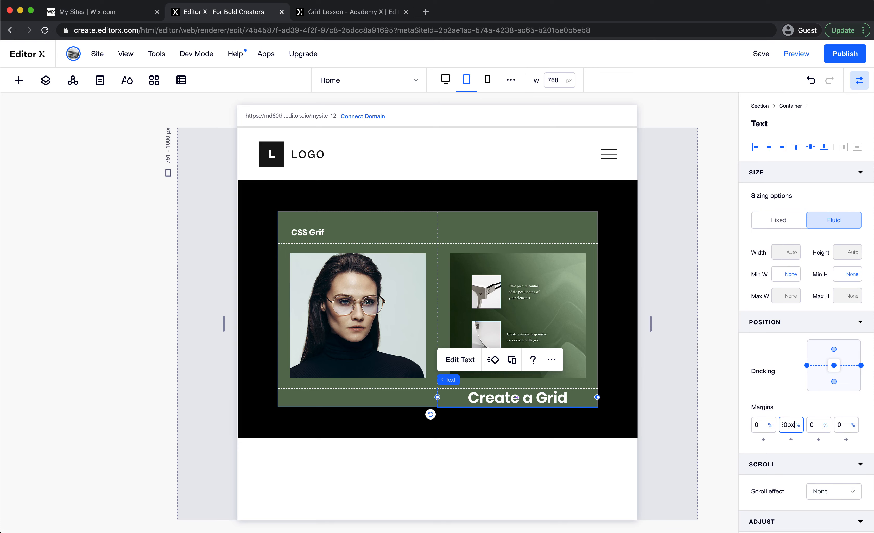
key("Tab")
key("shift+Tab")
Set the Create a Grid heading's bottom margin to 20 px, using pixels instead of percentage as its unit
key("Tab")
type("20")
key("Tab")
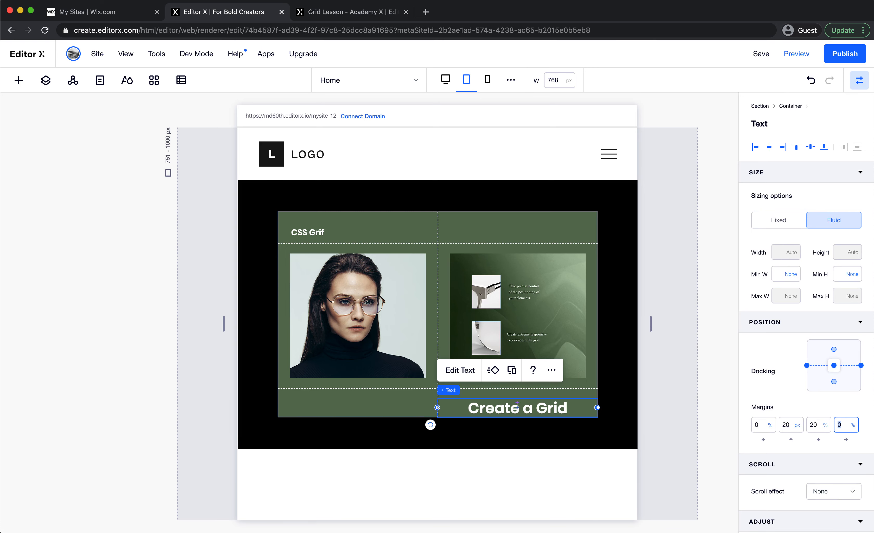
left_click(825, 429)
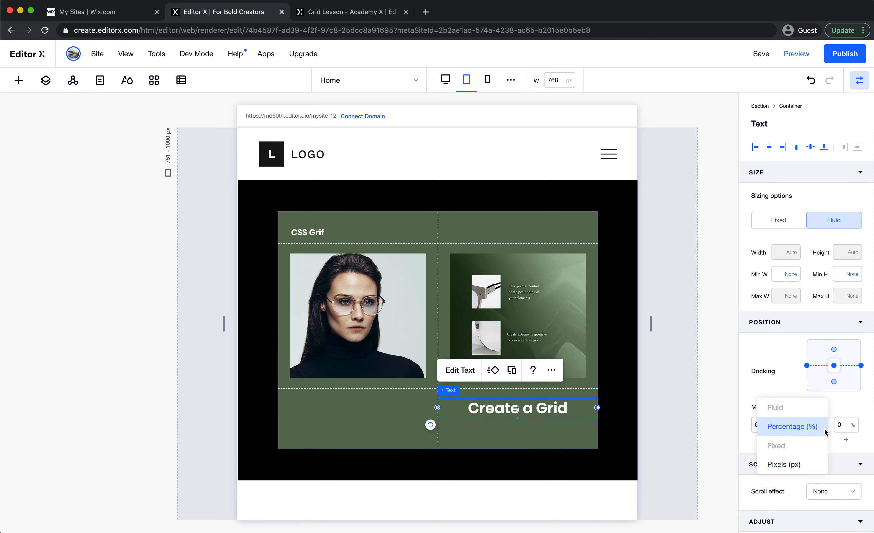
left_click(810, 461)
left_click(818, 425)
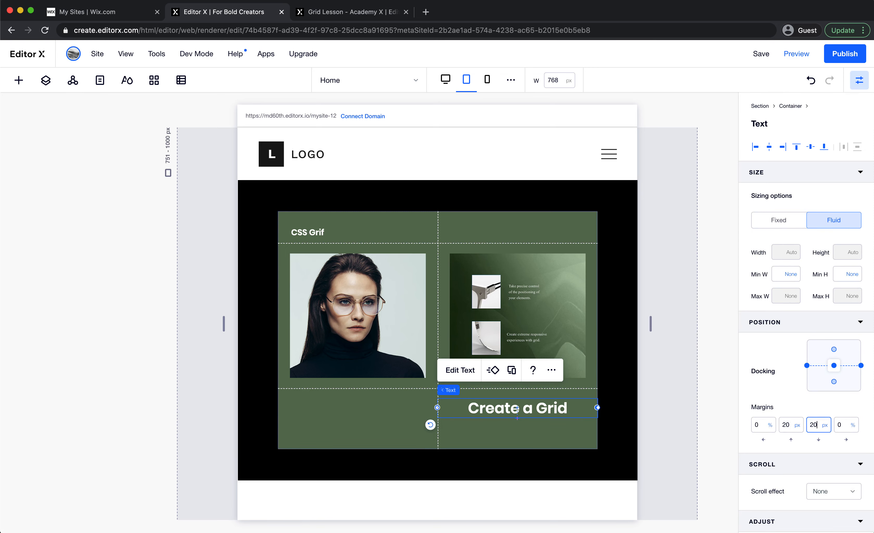
key("Tab")
left_click(710, 386)
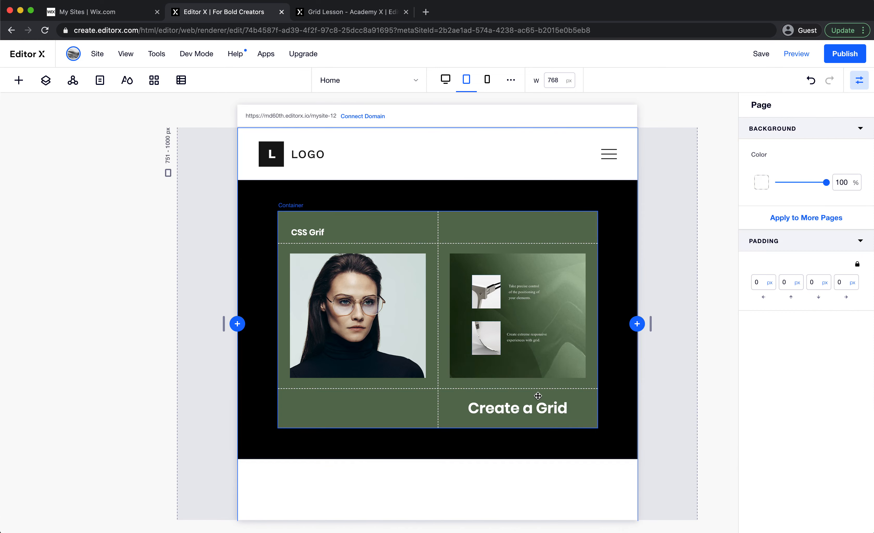
Resize the Grid Lesson example between tablet and mobile widths to examine how its grid layout rearranges, and return to the site editor
left_click(357, 15)
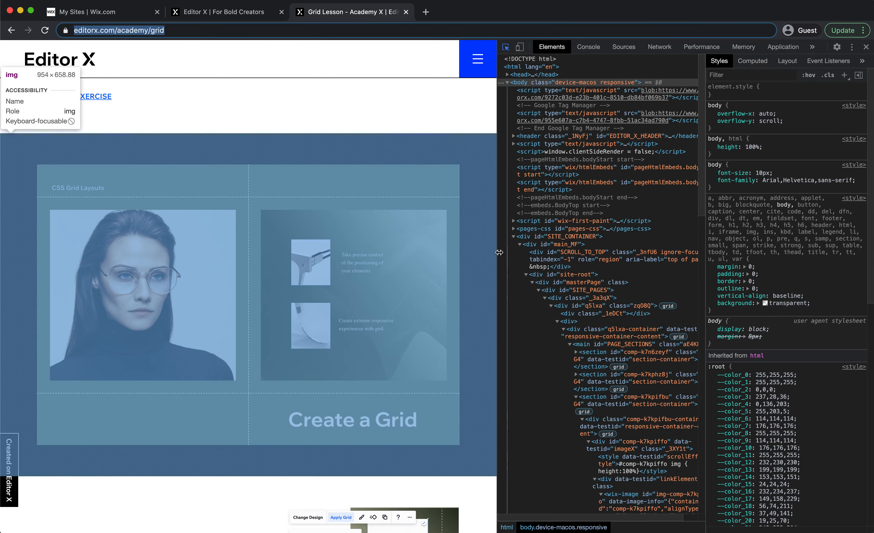
left_click(496, 252)
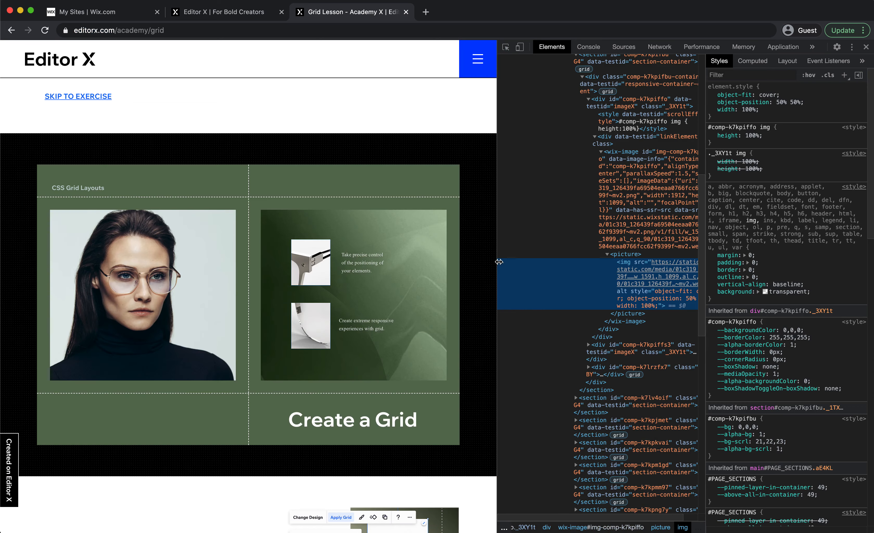
left_click_drag(501, 265, 356, 273)
scroll(314, 288, "down", 2)
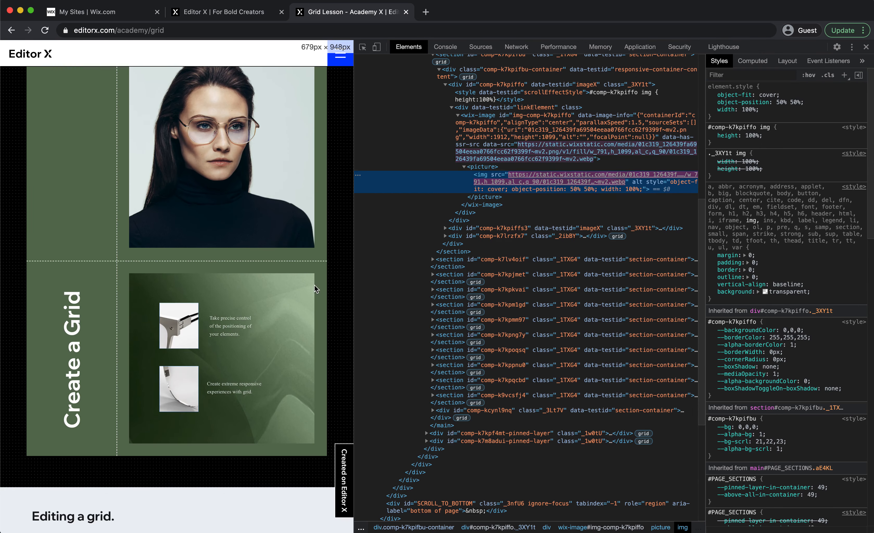
scroll(314, 286, "up", 1)
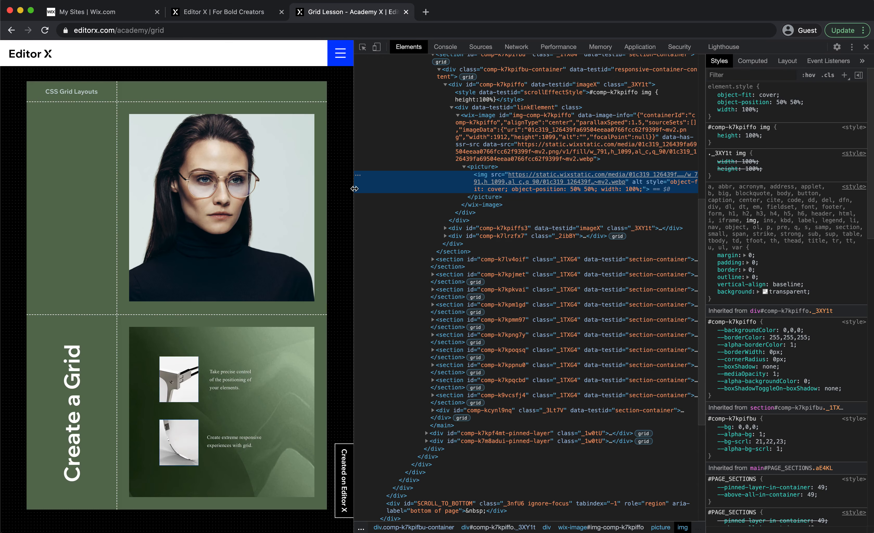
left_click_drag(354, 187, 444, 185)
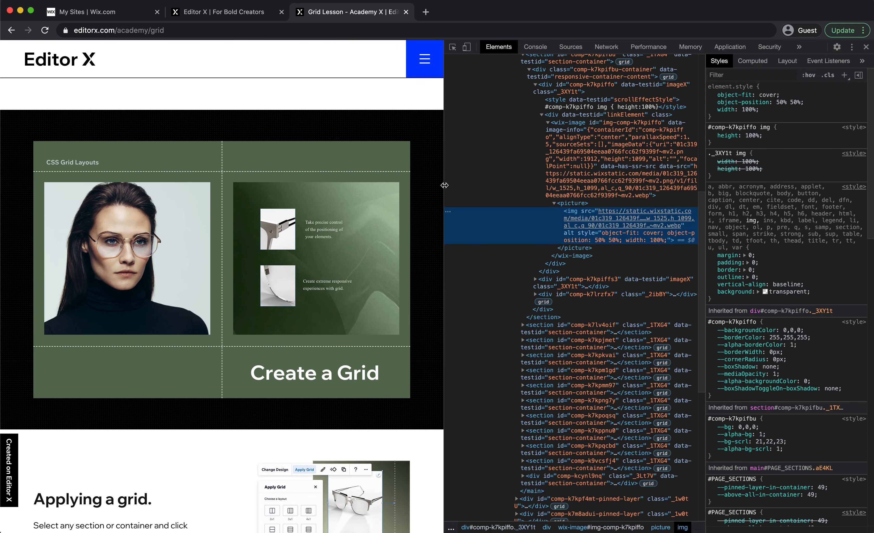
left_click_drag(416, 194, 315, 222)
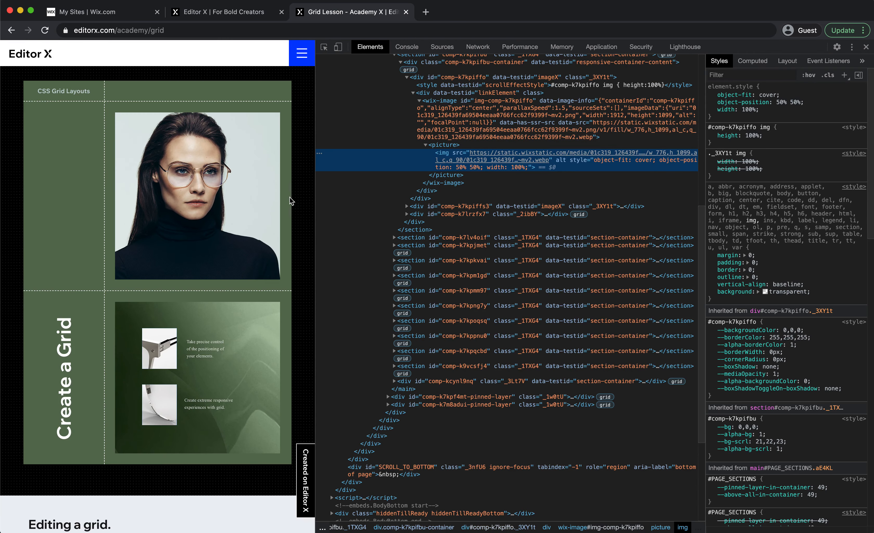
left_click(226, 12)
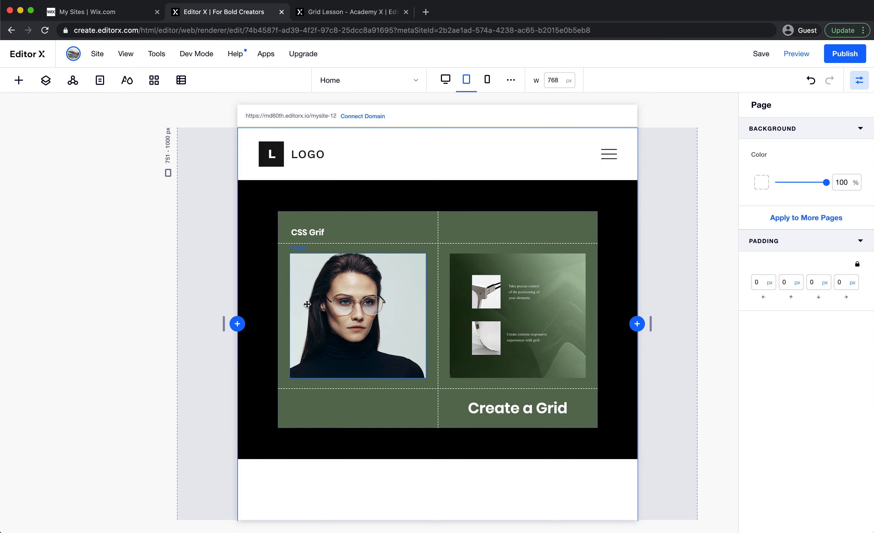
At the mobile breakpoint, move the Create a Grid heading into the first column of the container's last row
left_click(487, 81)
left_click(424, 331)
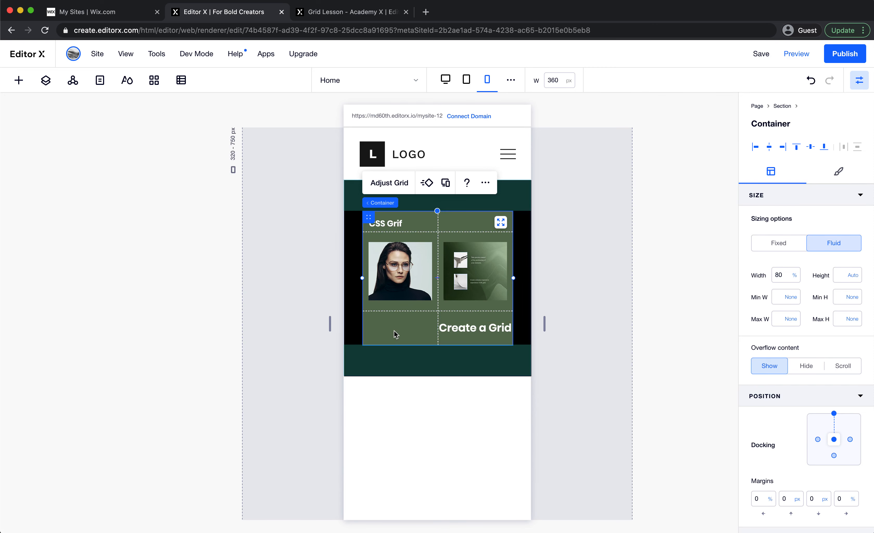
left_click(466, 325)
left_click_drag(466, 326, 392, 328)
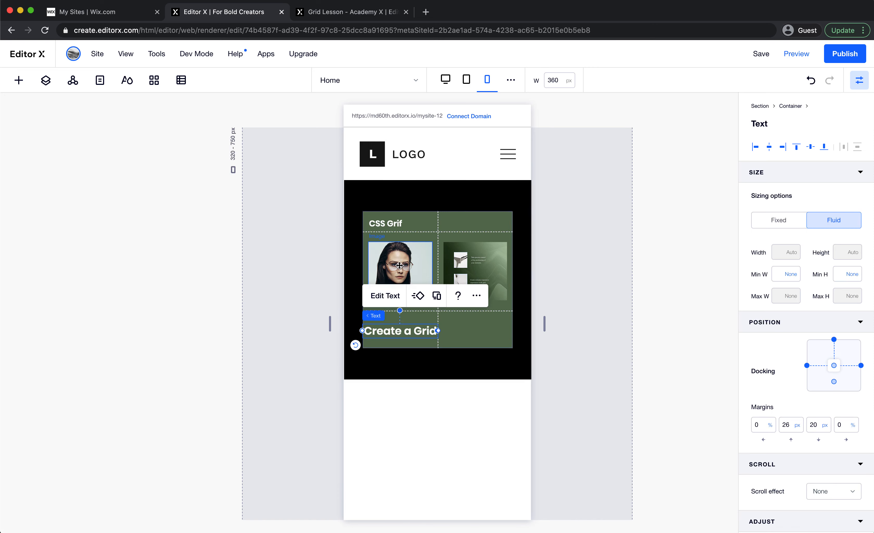
Try moving the portrait image into the last row's second column with a bottom margin of 0 px, and undo it
left_click(399, 265)
left_click_drag(462, 310, 475, 344)
left_click(814, 476)
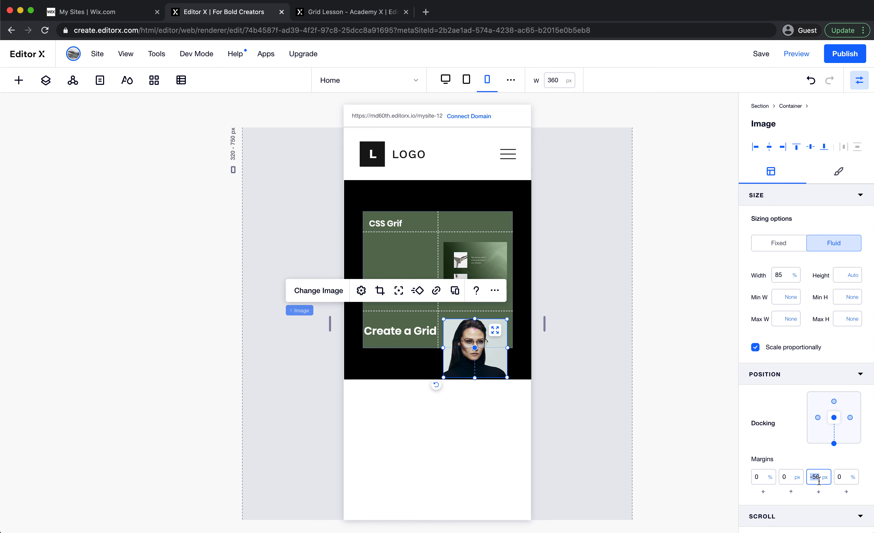
type("0")
key("Return")
left_click(670, 462)
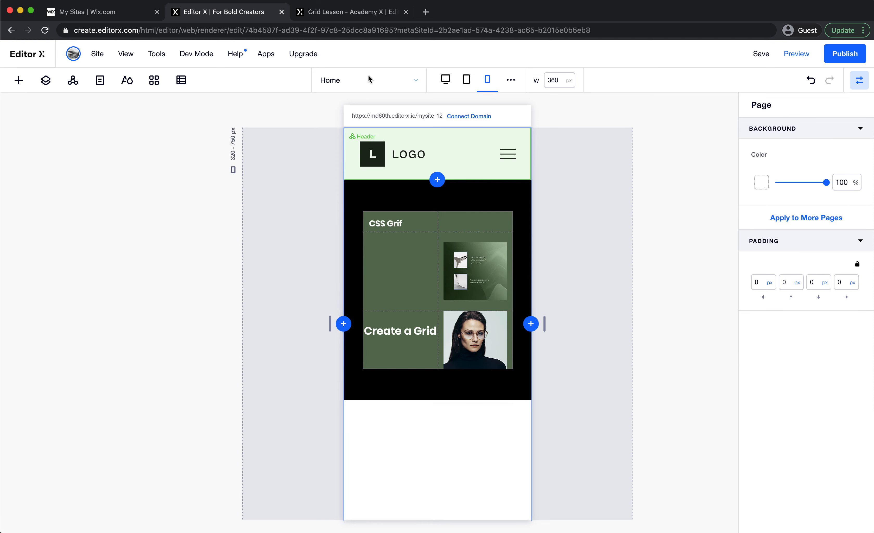
left_click(352, 12)
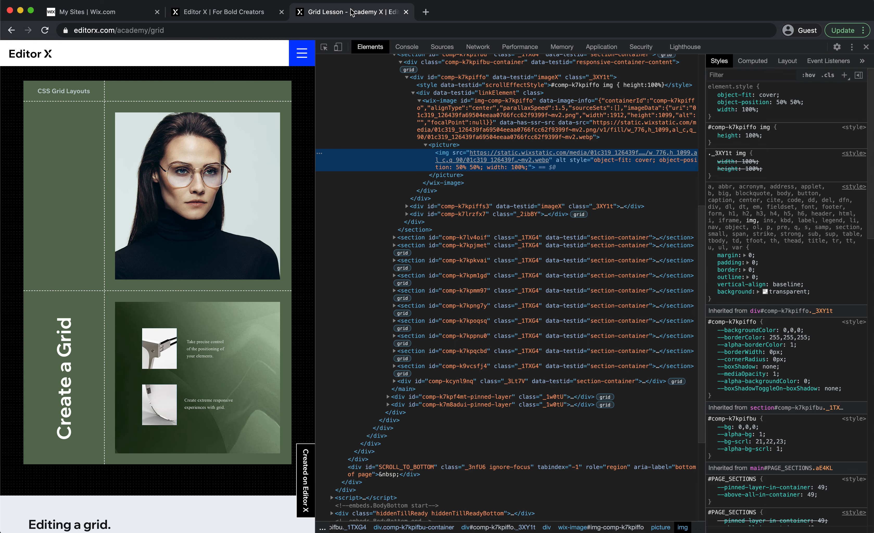
left_click(252, 12)
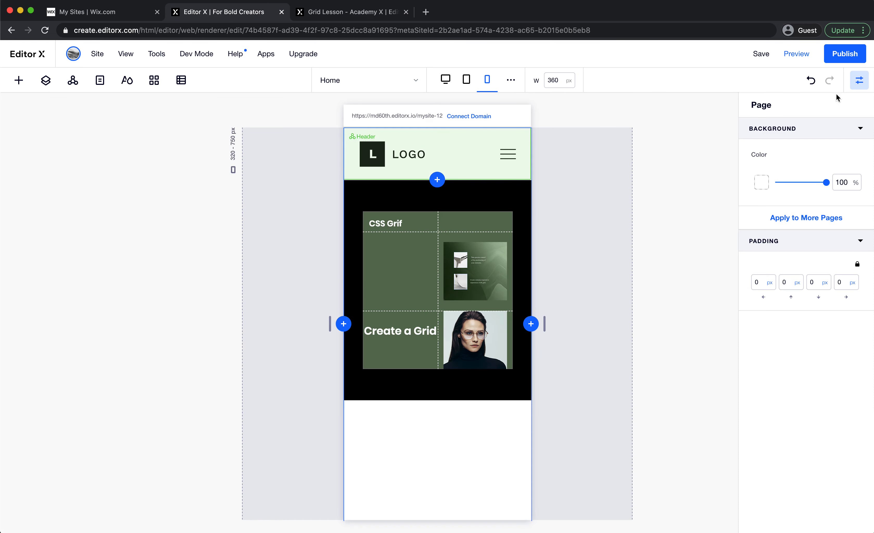
left_click(812, 80)
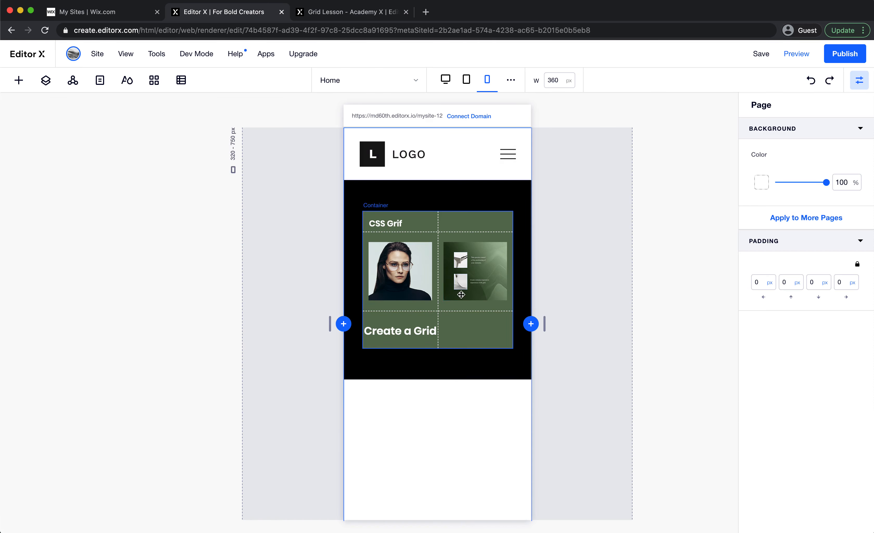
Place the green product image in the last grid row by setting its row start to 3 and end to 4
left_click(470, 287)
scroll(832, 477, "down", 5)
left_click(820, 483)
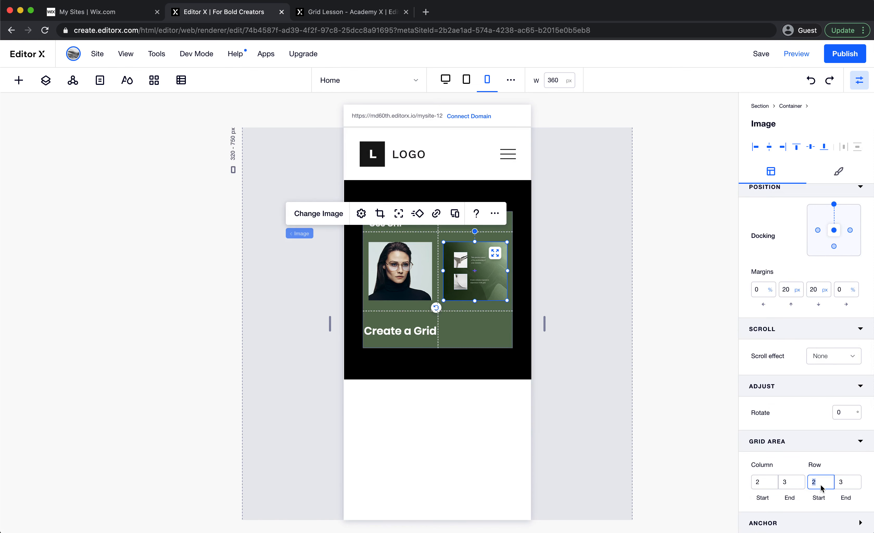
type("3")
left_click(848, 481)
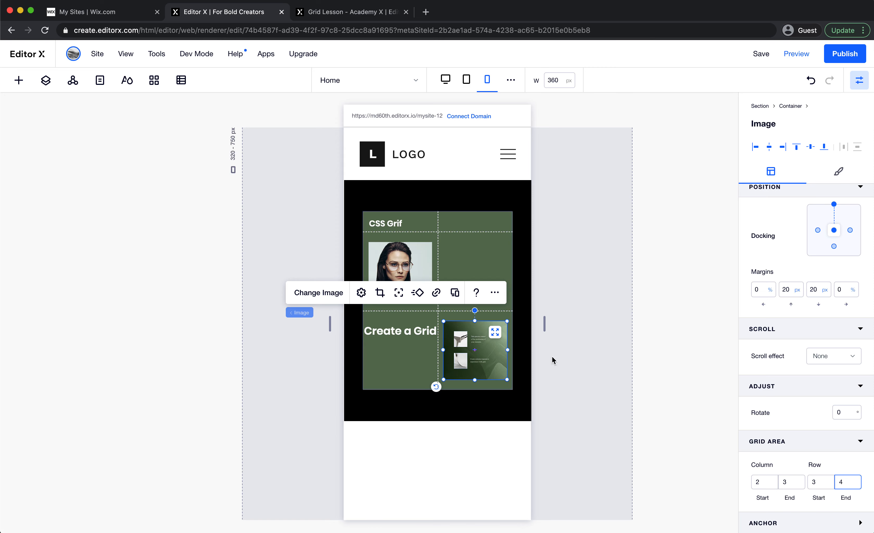
Place the portrait image in the second column by setting its column start to 2 and end to 3
left_click(407, 255)
left_click(759, 482)
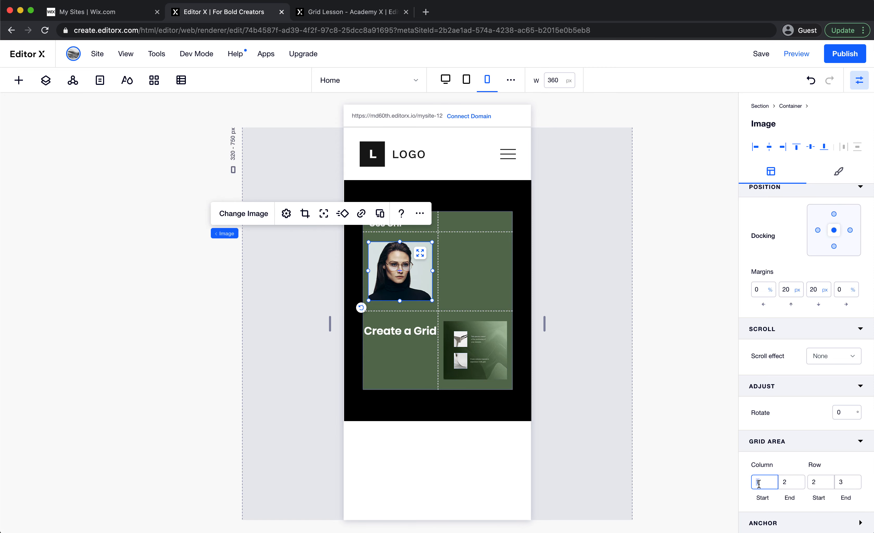
type("2")
left_click(784, 482)
left_click(610, 416)
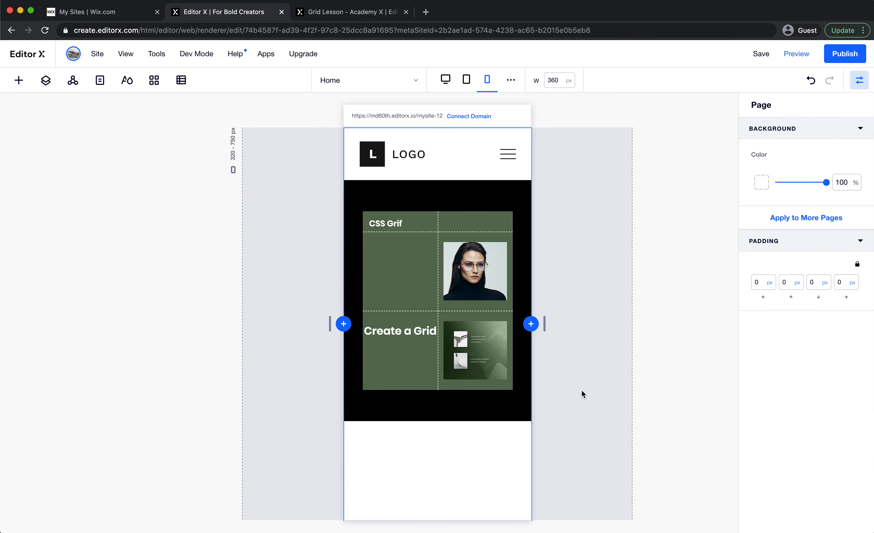
Rotate the Create a Grid heading to 90 degrees
left_click(418, 333)
left_click(844, 521)
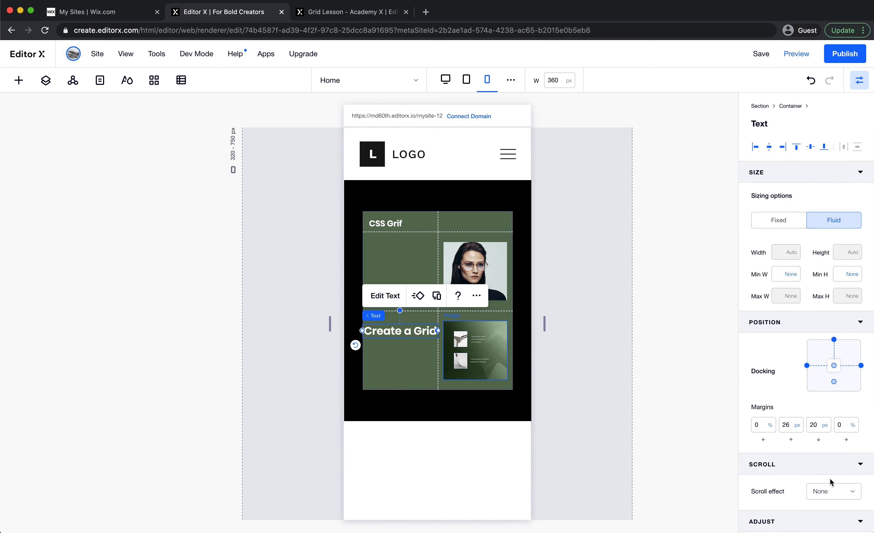
left_click(845, 468)
type("0")
key("Return")
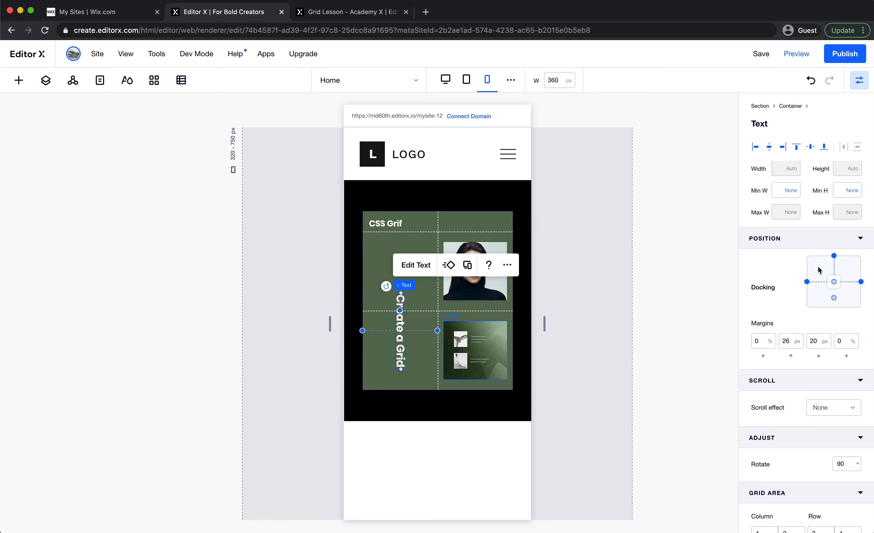
Center the rotated Create a Grid heading vertically in its cell by removing its top docking and setting its top margin to 0 px
left_click(834, 256)
left_click(791, 342)
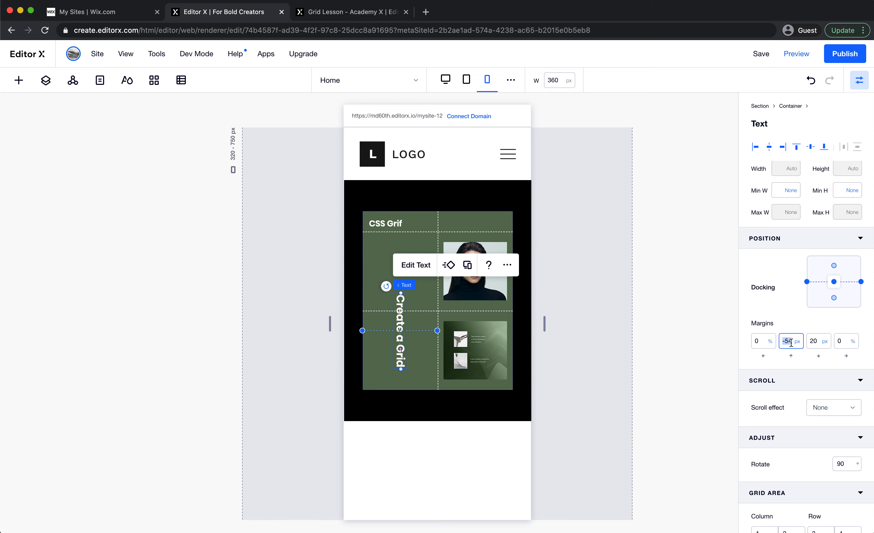
left_click(394, 254)
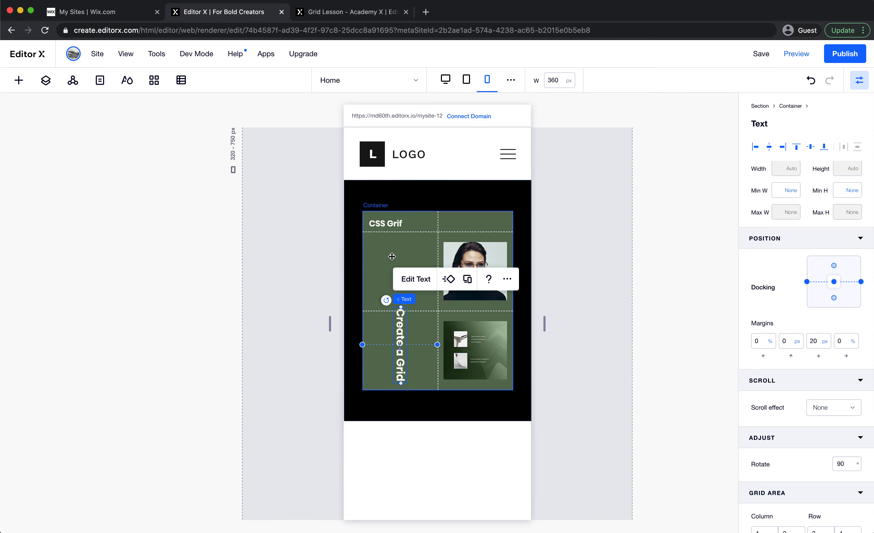
left_click(406, 364)
scroll(768, 474, "down", 3)
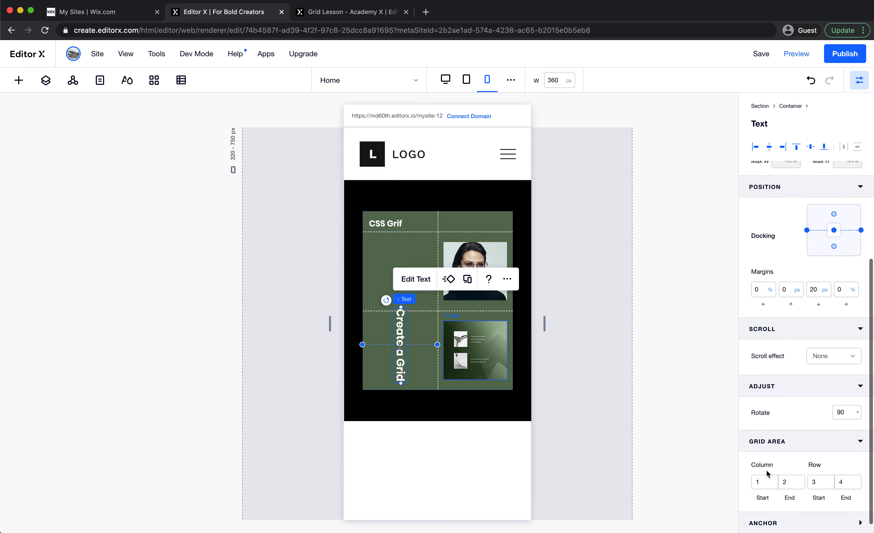
Widen the mobile canvas to 750 px and compare the grid layout with the Grid Lesson example
left_click(412, 252)
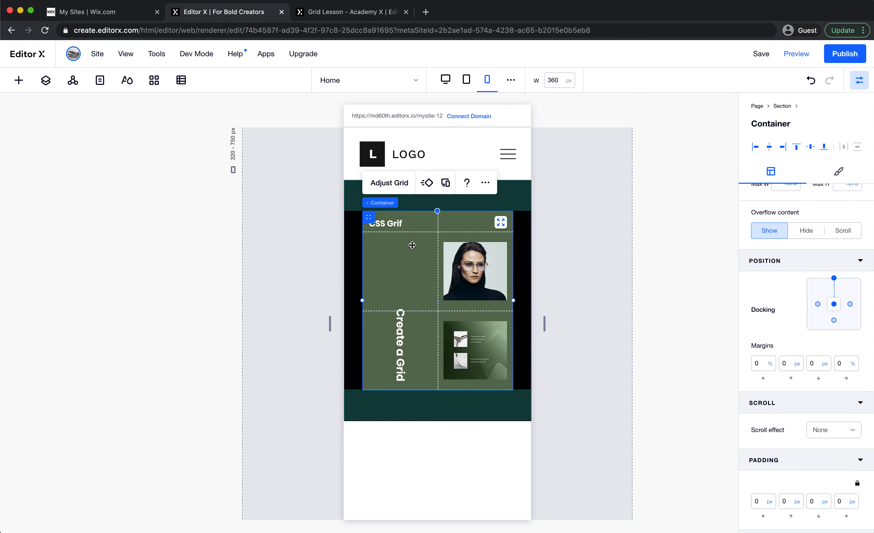
left_click_drag(545, 324, 645, 325)
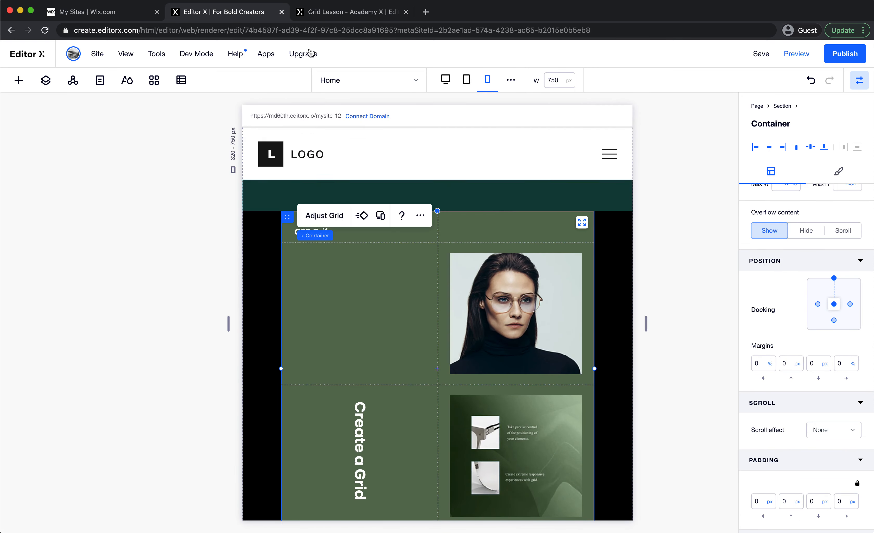
left_click(313, 14)
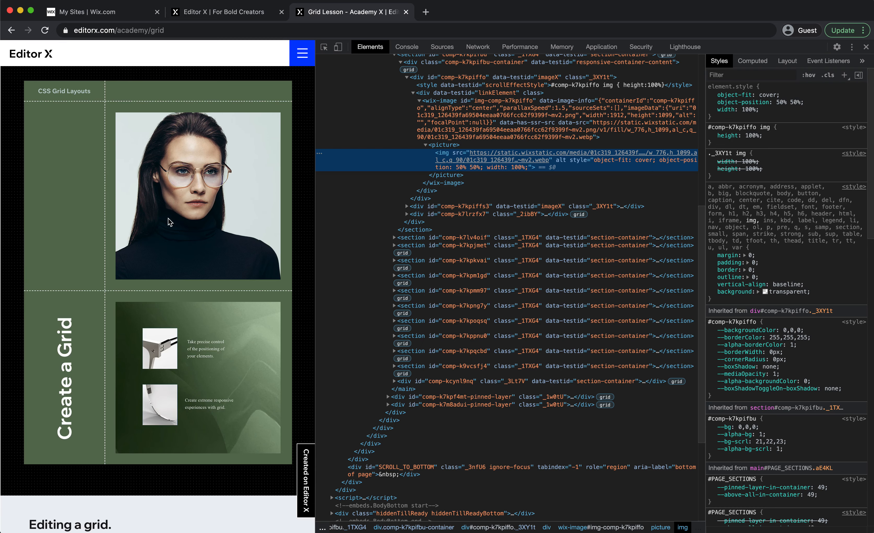
left_click(263, 15)
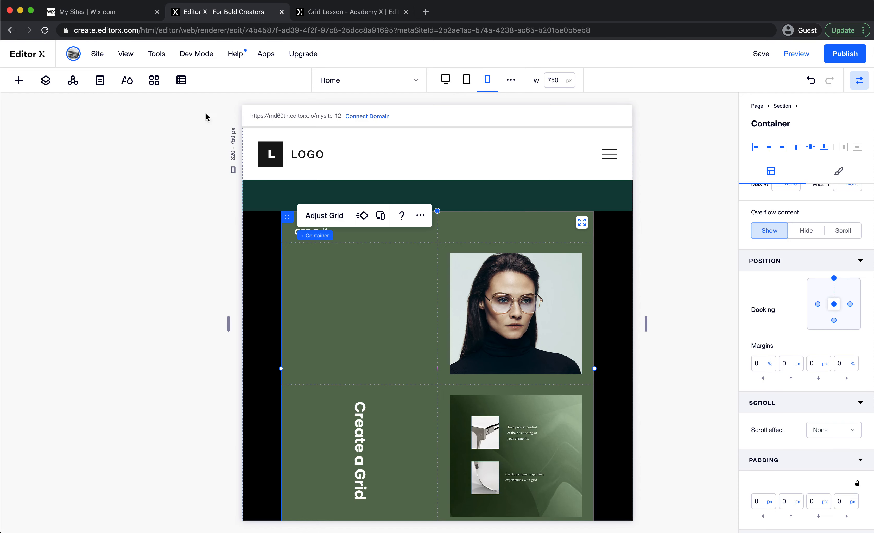
Span the CSS Grif text across both columns by setting its column end to 3
left_click(339, 231)
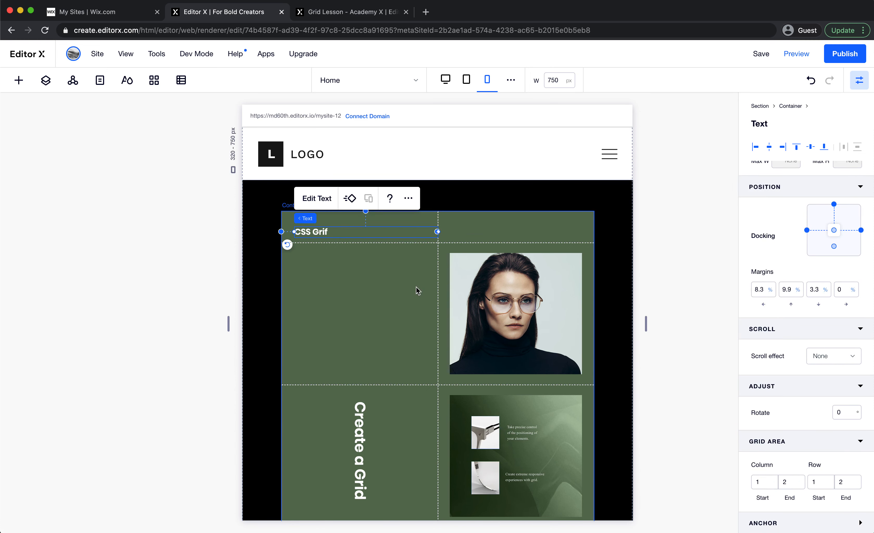
left_click(410, 283)
left_click(376, 230)
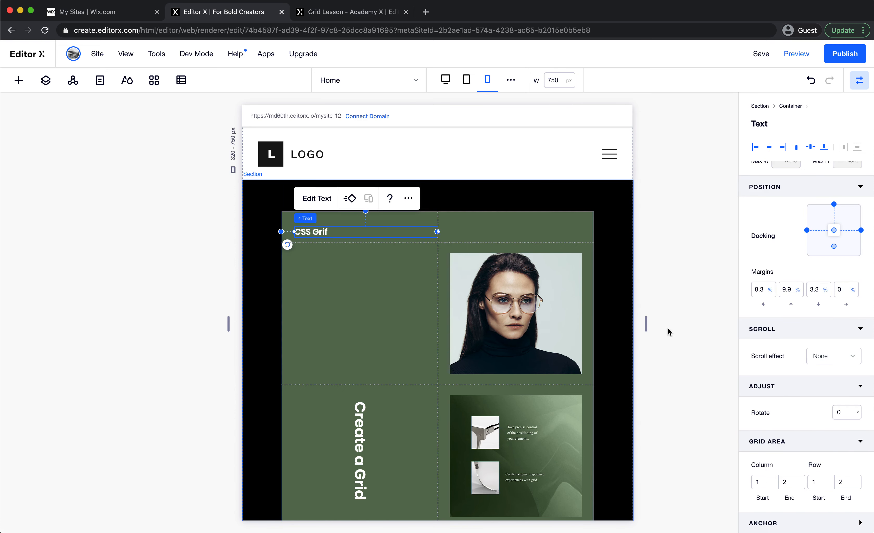
left_click(792, 485)
type("3")
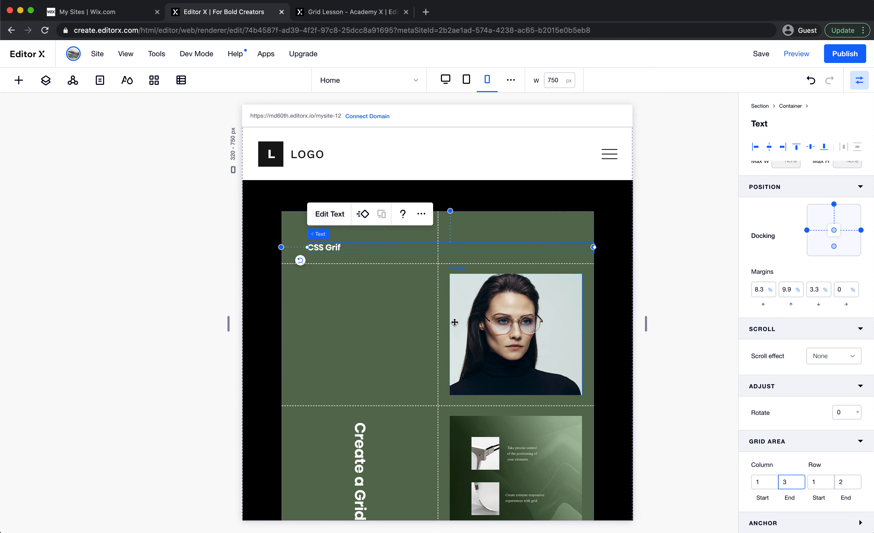
Set the CSS Grif text's left margin to 20 px and top margin to 30 px, using pixels instead of percentages
left_click(790, 295)
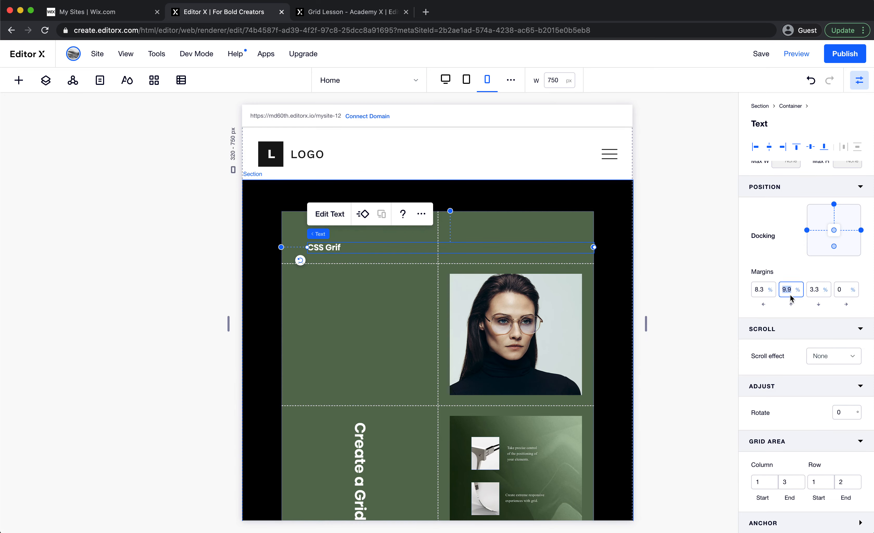
left_click(764, 289)
type("20")
key("Tab")
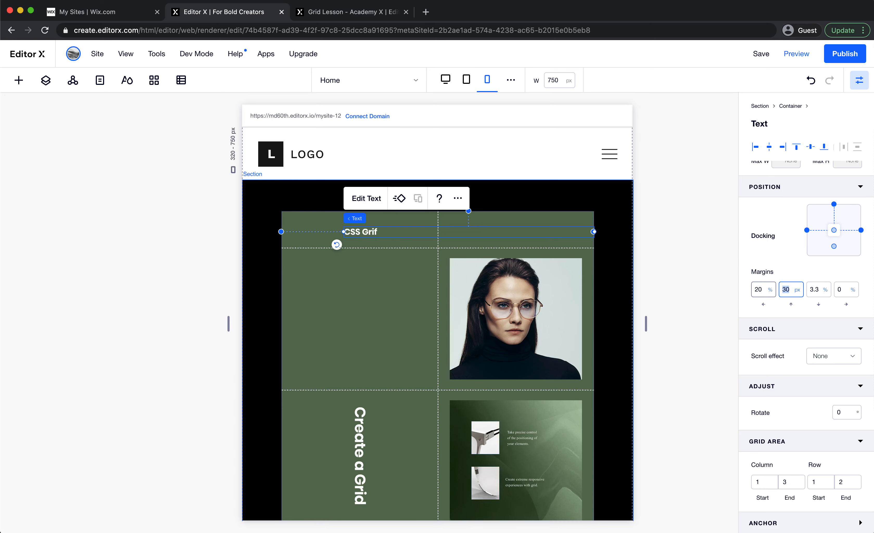
key("shift+Tab")
type("px")
key("Tab")
key("Tab")
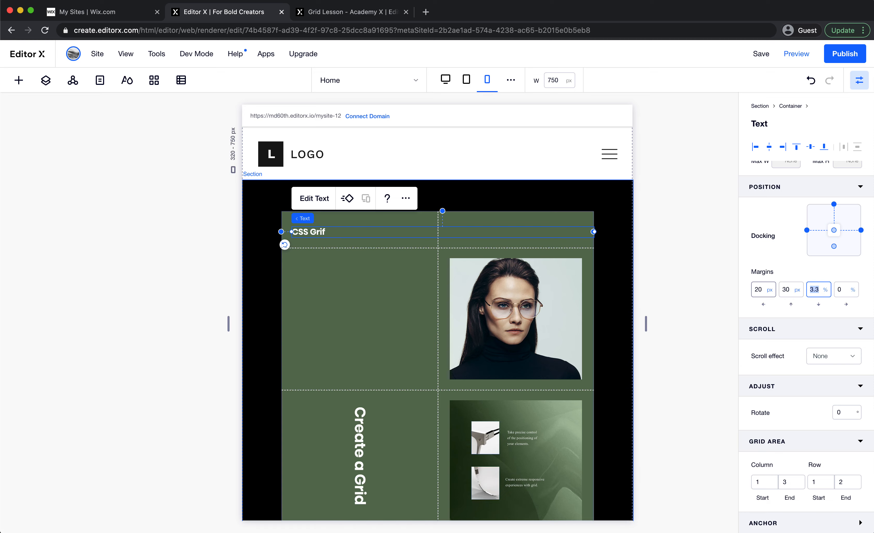
type("2")
key("Tab")
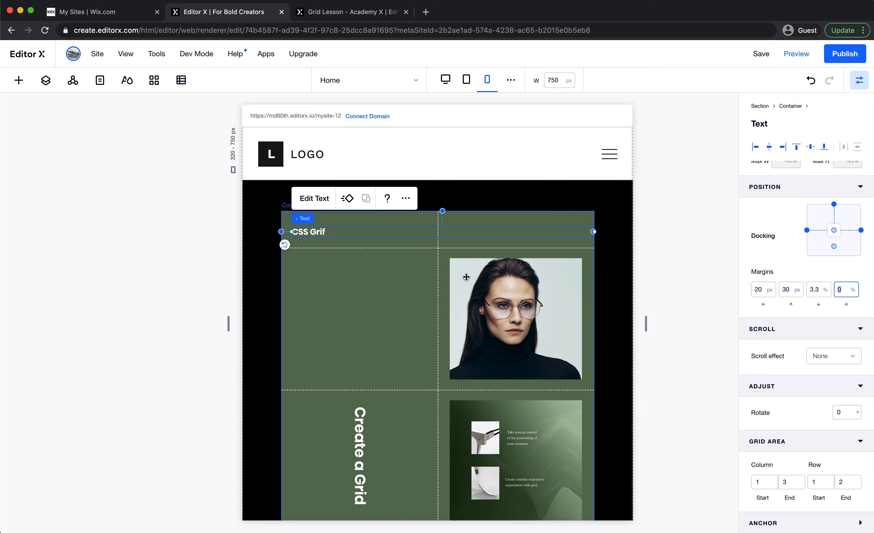
Set the CSS Grif text's top, left and bottom margins to 10 px each after checking the Grid Lesson example
left_click(377, 12)
left_click(241, 16)
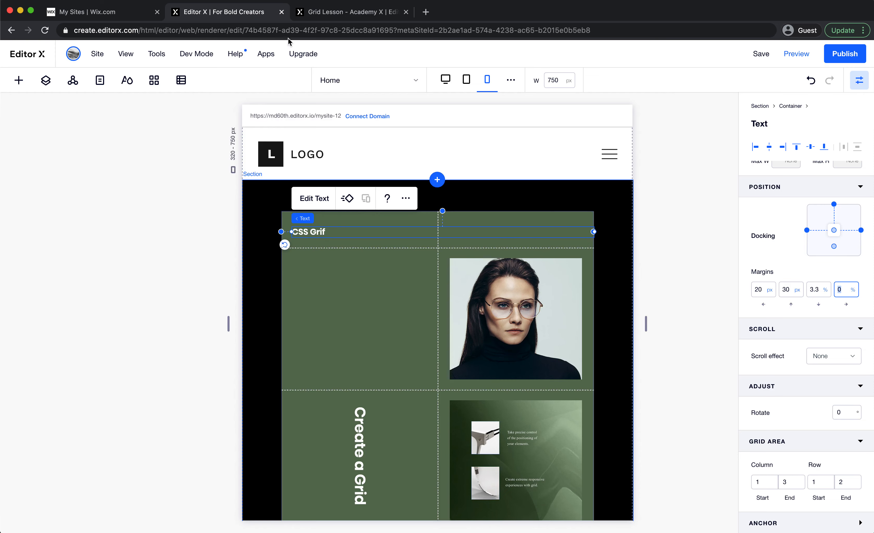
left_click(789, 288)
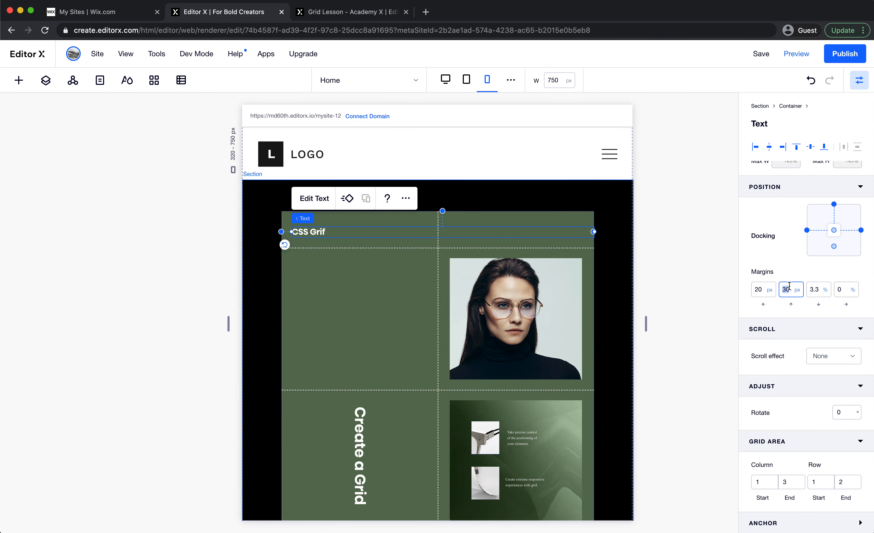
type("10")
key("Tab")
left_click(767, 293)
type("10")
key("Tab")
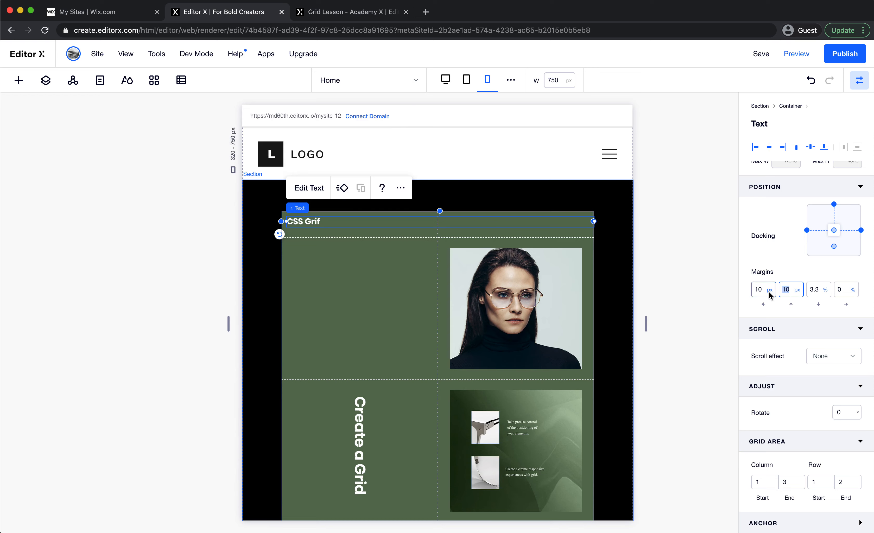
left_click(819, 294)
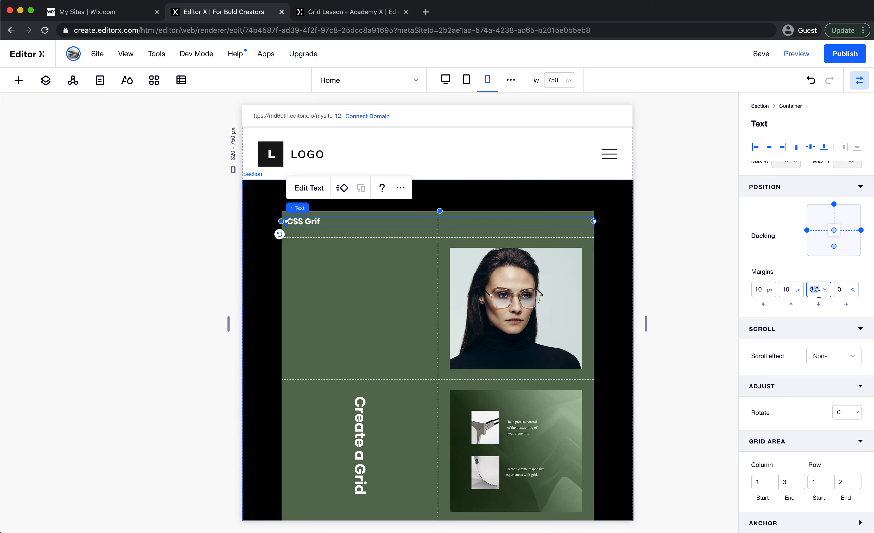
key("Tab")
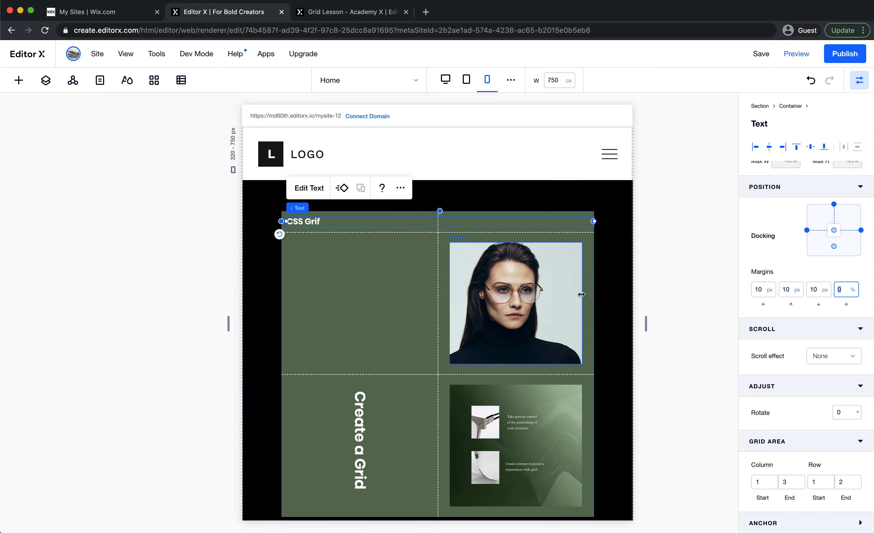
Compare the CSS Grif text's spacing with the Grid Lesson example and set its left margin to 20 px
left_click(575, 294)
left_click(320, 17)
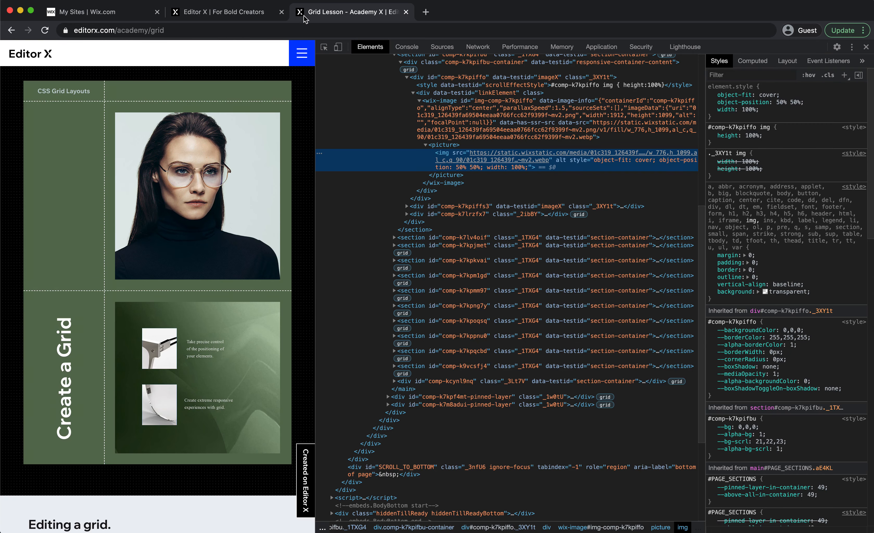
left_click(250, 14)
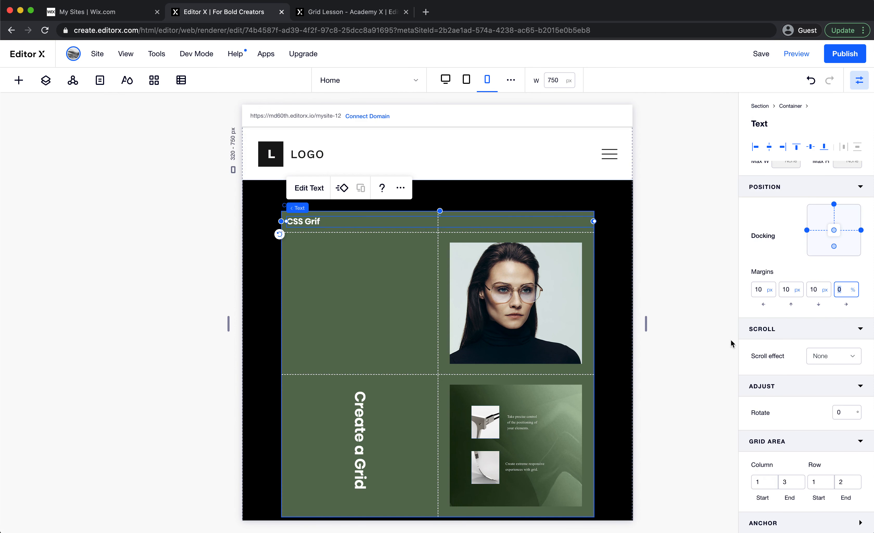
left_click(766, 293)
type("20")
key("Tab")
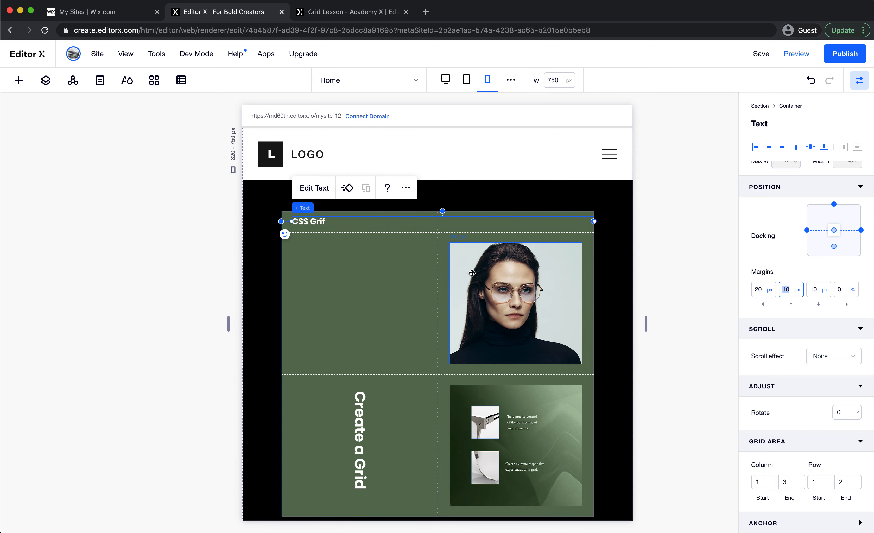
Narrow the first column of the green container's grid to 0.5fr
left_click(394, 271)
left_click(389, 241)
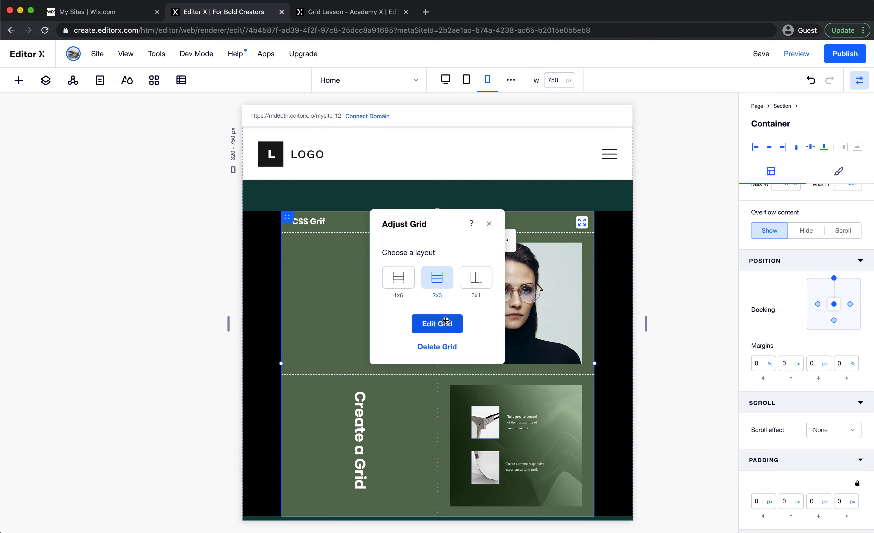
left_click(441, 321)
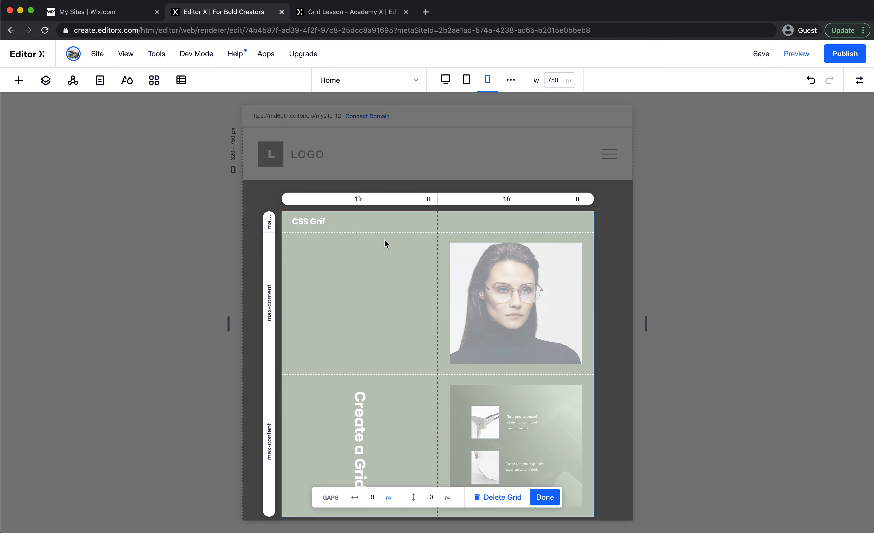
left_click(399, 200)
left_click(434, 237)
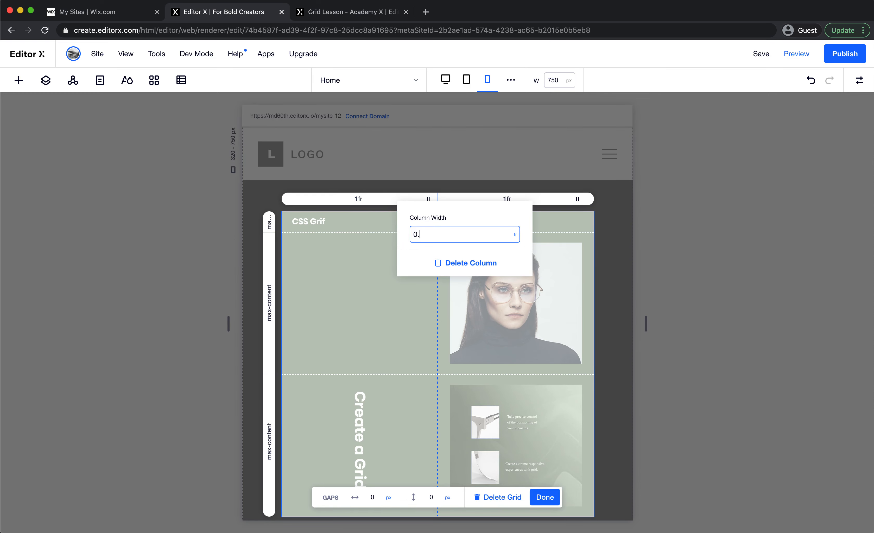
key("Return")
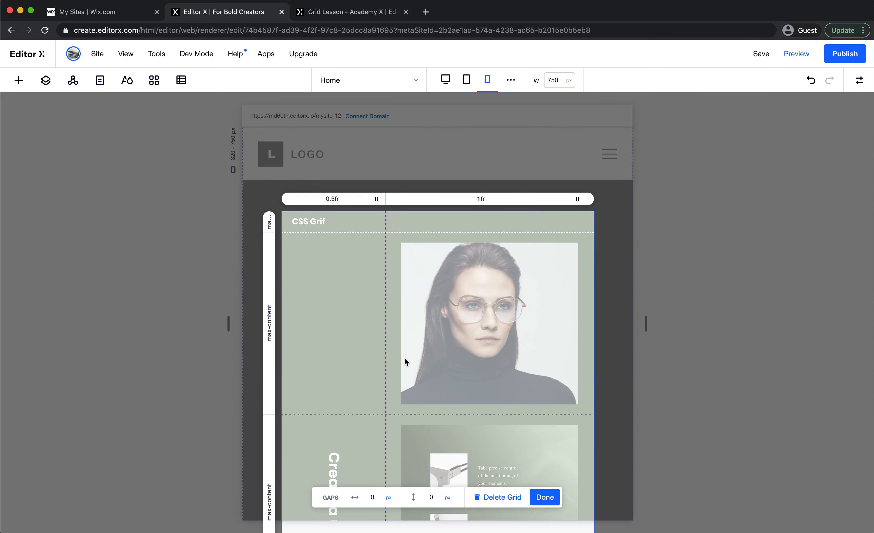
left_click(543, 497)
scroll(429, 376, "down", 4)
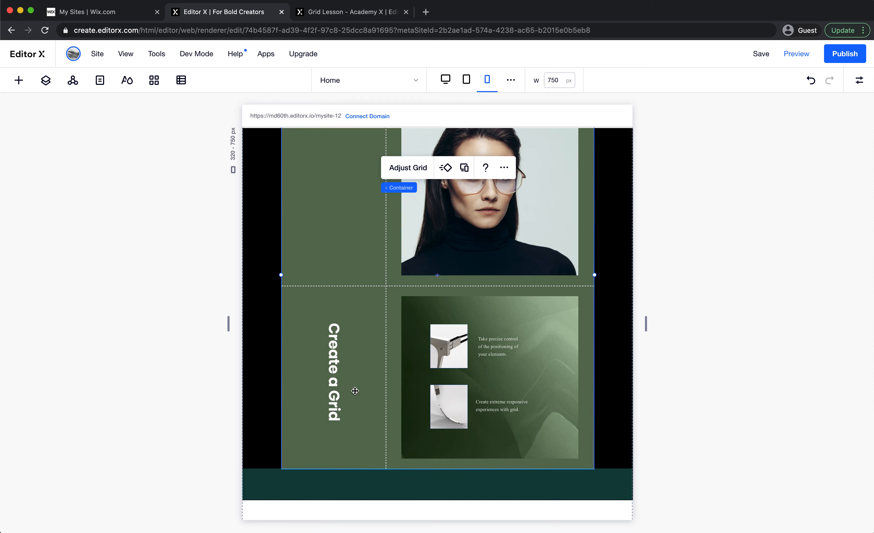
Reset text scaling on the Create a Grid heading and set its range to 10–30
left_click(338, 371)
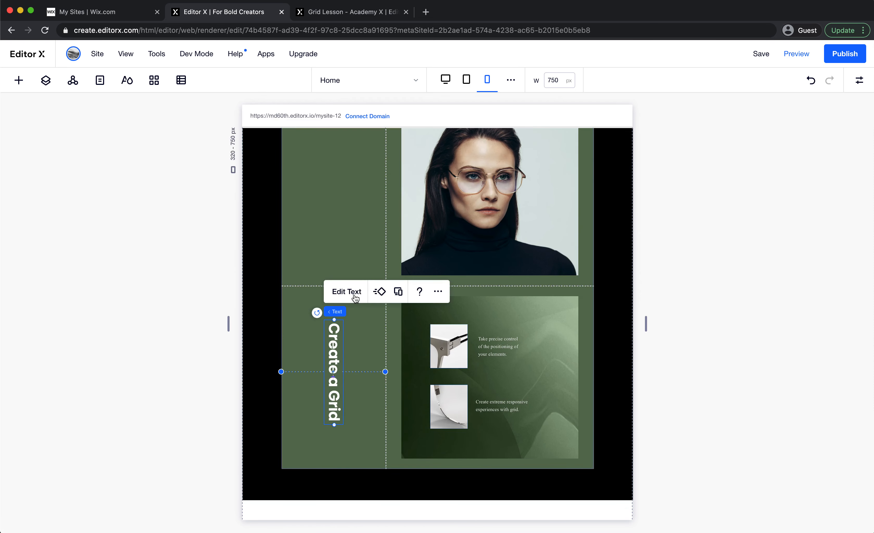
left_click(347, 291)
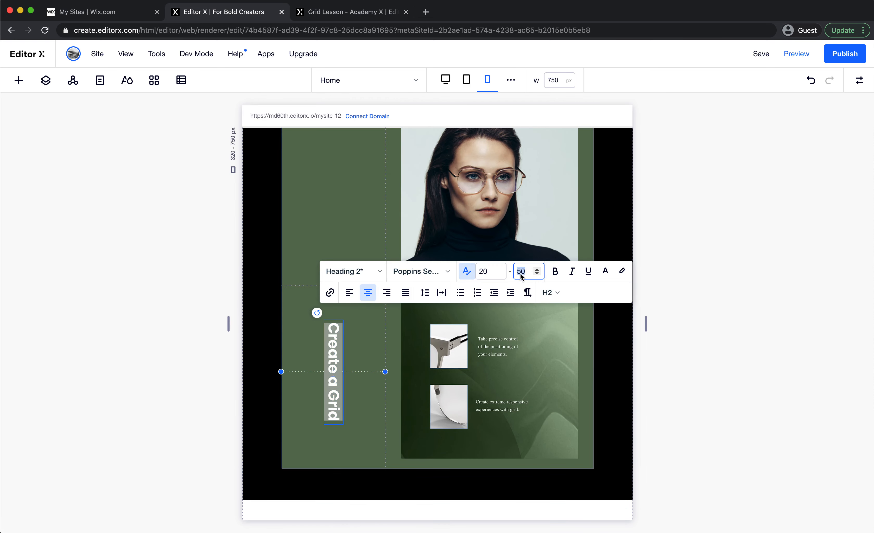
left_click(467, 273)
left_click(469, 272)
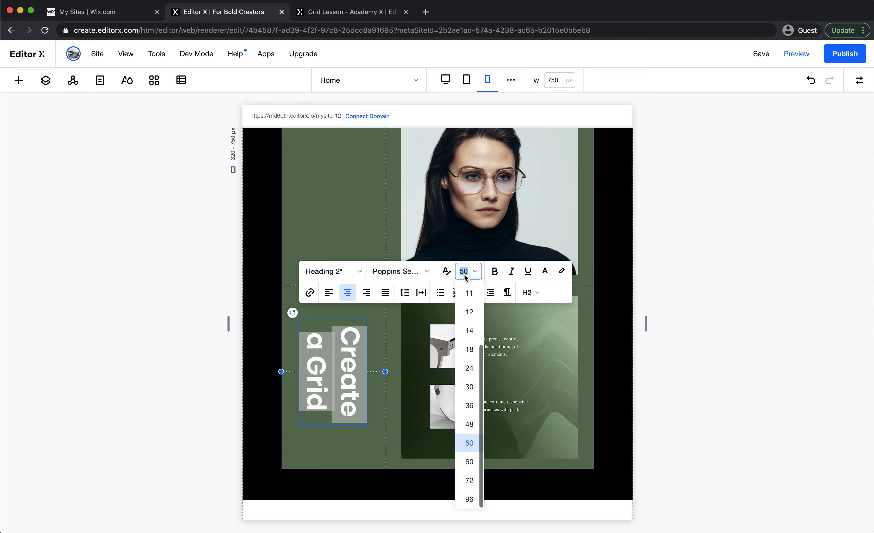
left_click(448, 273)
left_click(448, 273)
double_click(503, 272)
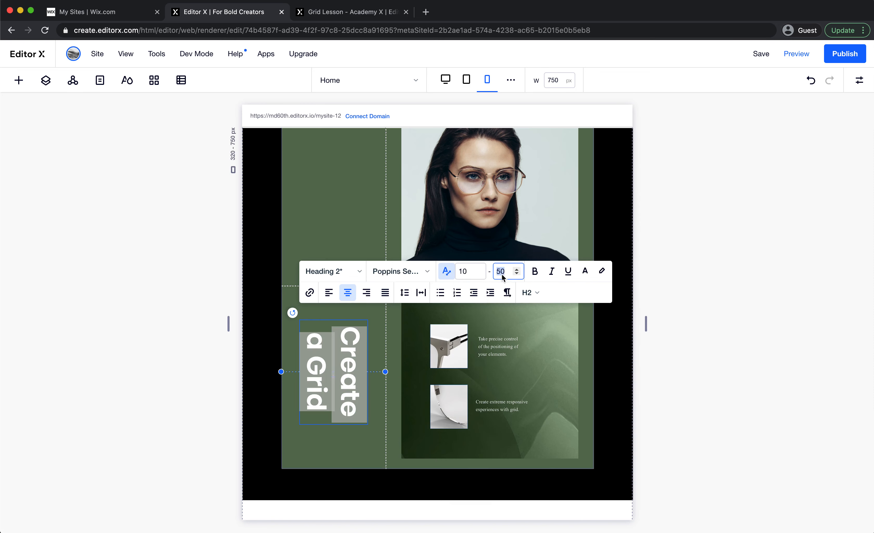
type("30")
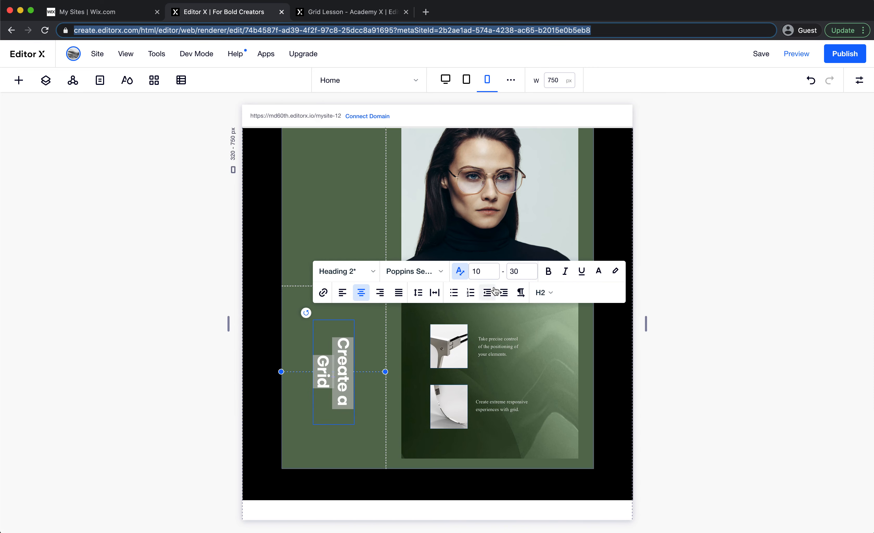
Lengthen the rotated Create a Grid text box to about 39.2% width and place it with a top margin of about 156 px
left_click(859, 81)
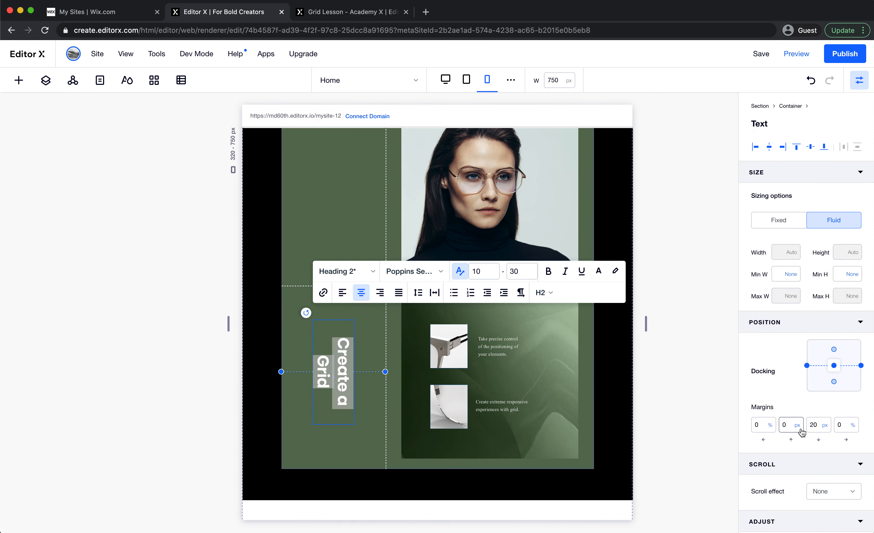
left_click(860, 365)
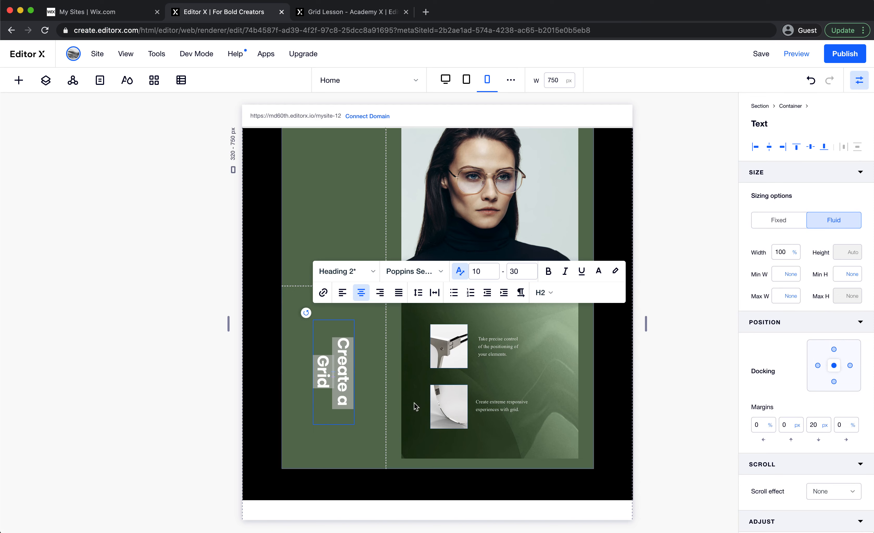
left_click(341, 328)
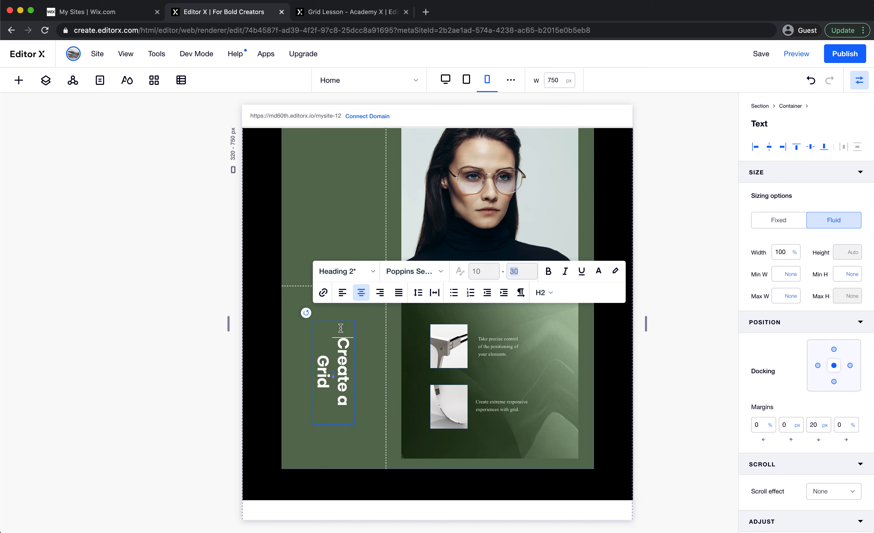
left_click(348, 441)
left_click(317, 412)
left_click_drag(335, 320, 334, 291)
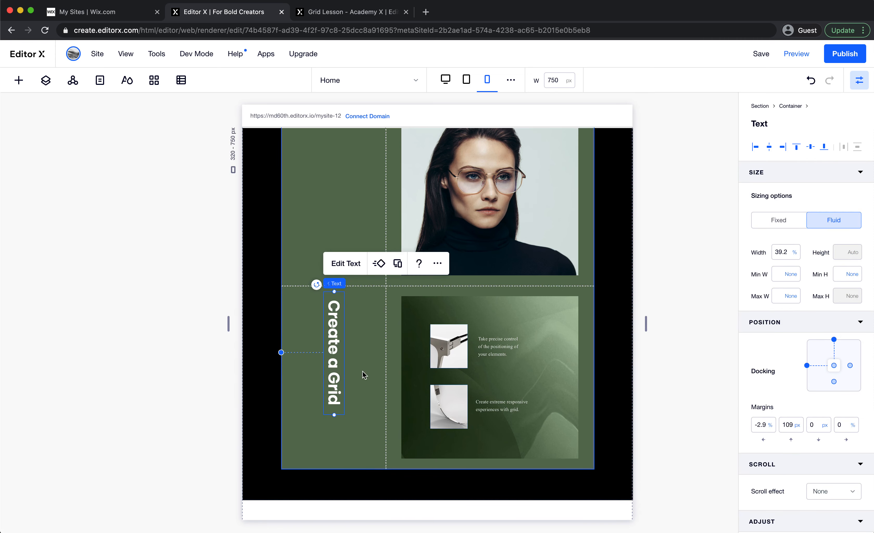
left_click_drag(335, 354, 334, 376)
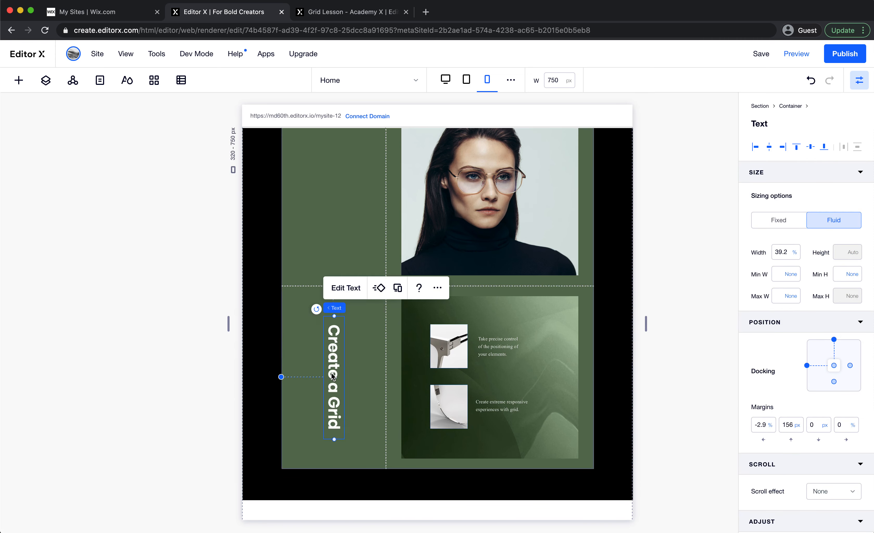
Turn off text scaling for the Create a Grid heading and set its font size to 30
left_click(346, 288)
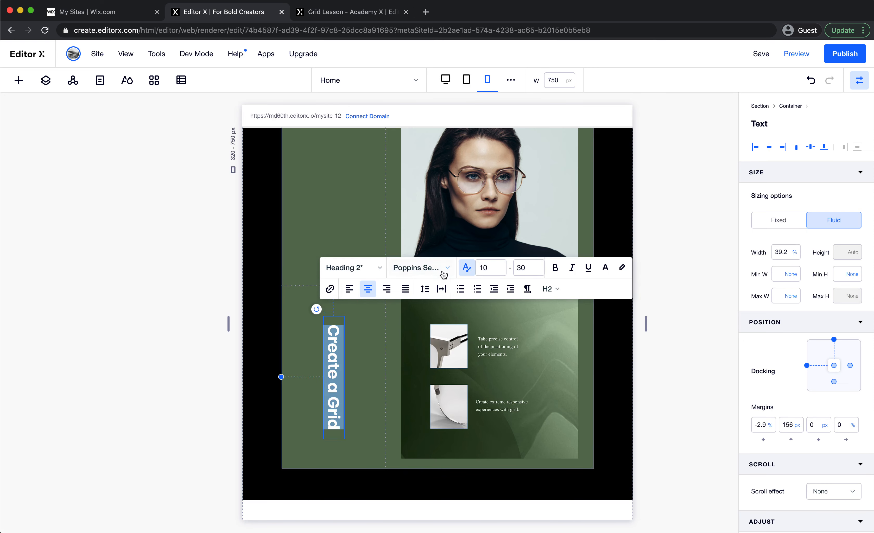
left_click(467, 271)
left_click(468, 291)
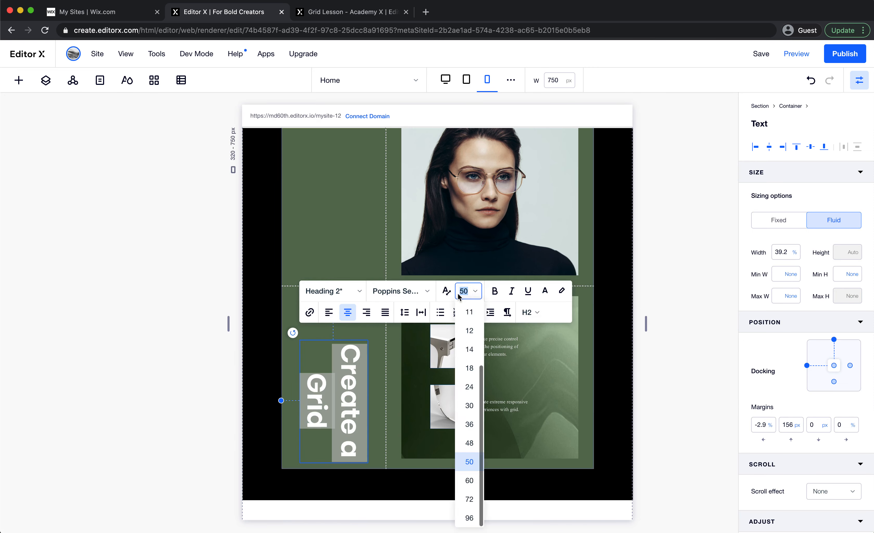
left_click(467, 426)
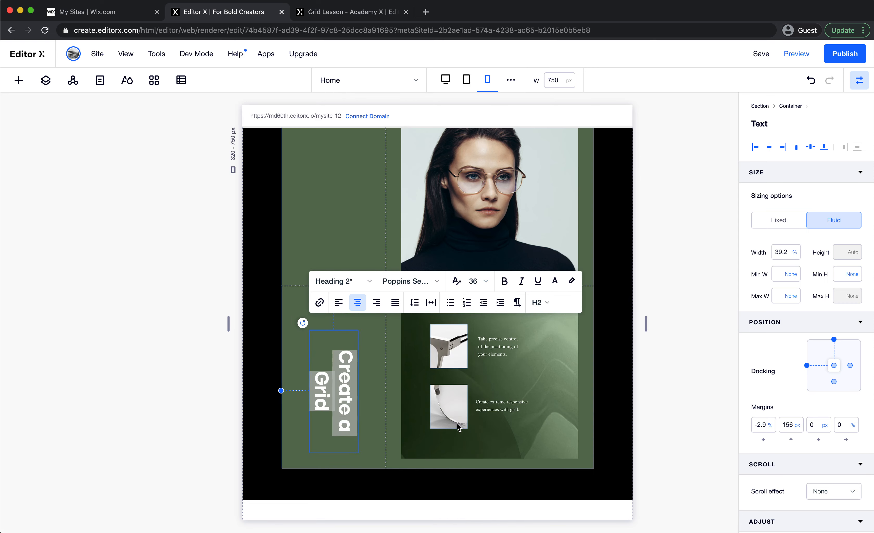
left_click(479, 281)
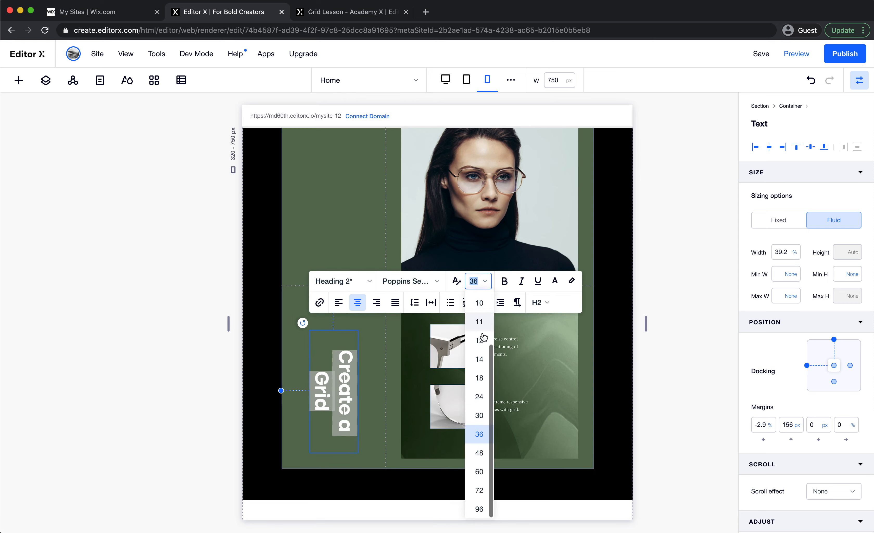
left_click(483, 416)
left_click(484, 417)
left_click(245, 225)
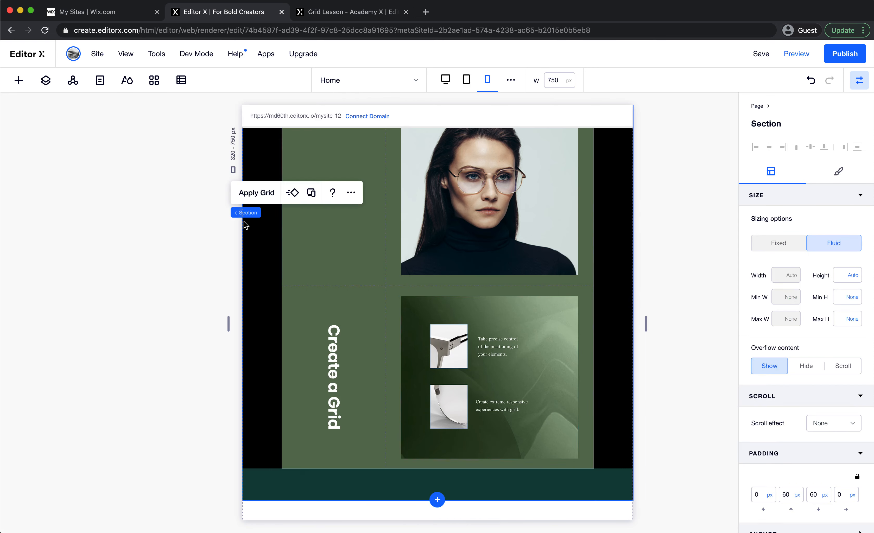
Compare the layout with the Grid Lesson example and narrow the mobile canvas to about 378 px
left_click(320, 14)
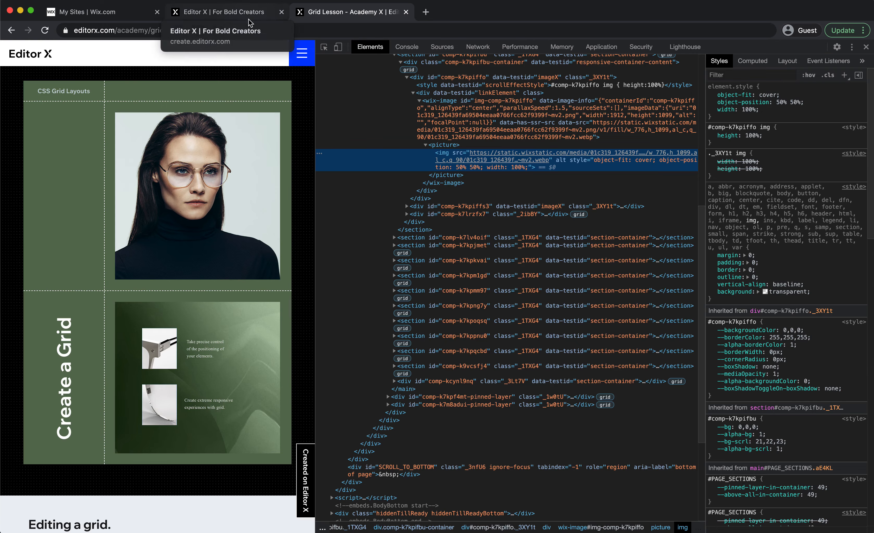
left_click(248, 14)
left_click_drag(228, 321, 326, 306)
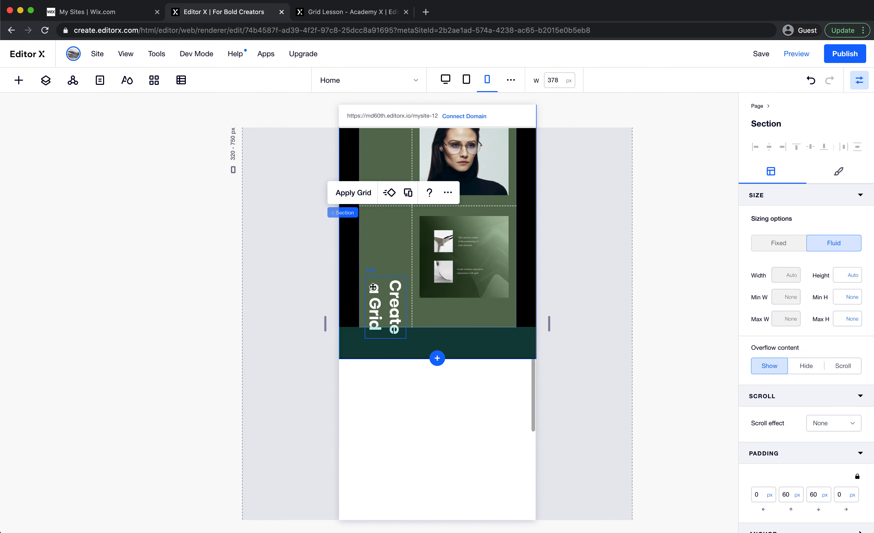
Remove the Create a Grid heading's top docking and set its top margin to 0 px
left_click(396, 304)
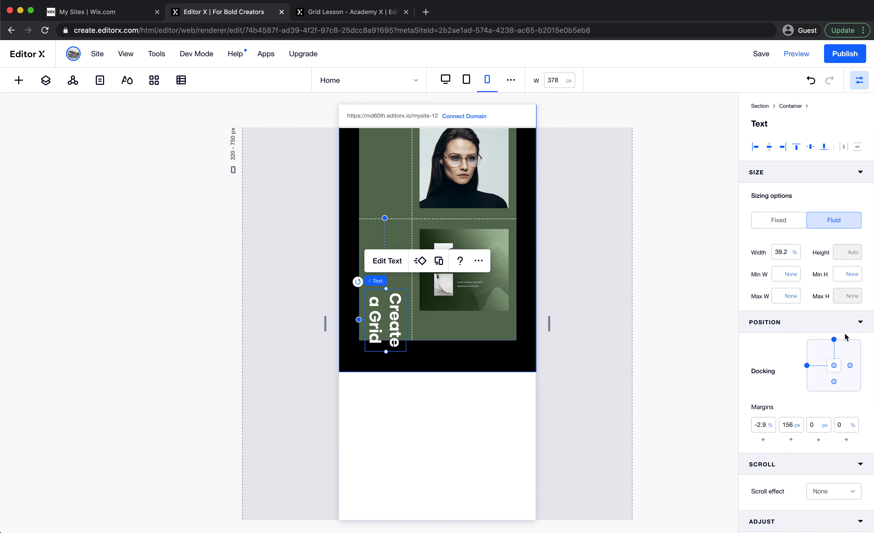
left_click(834, 340)
left_click(792, 426)
type("0")
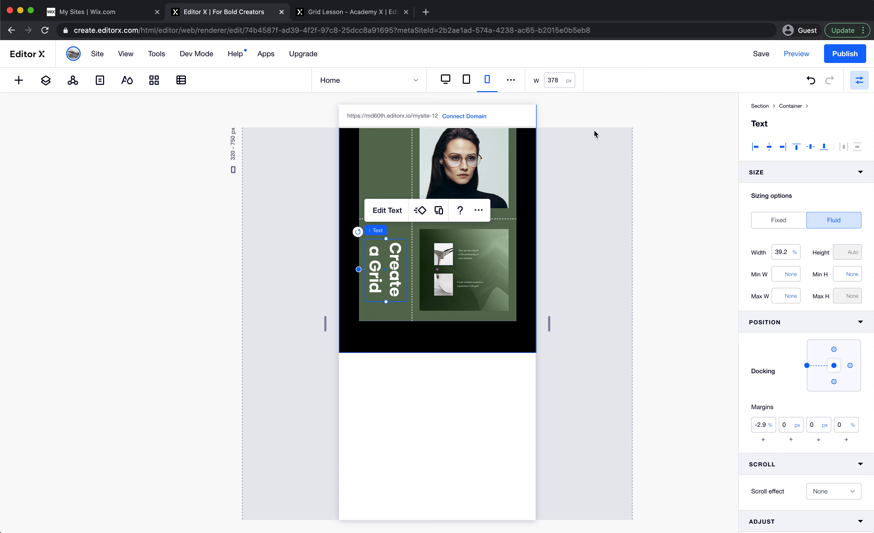
Widen the mobile canvas back to 750 px and change the Create a Grid heading's sizing to Fixed
left_click(551, 88)
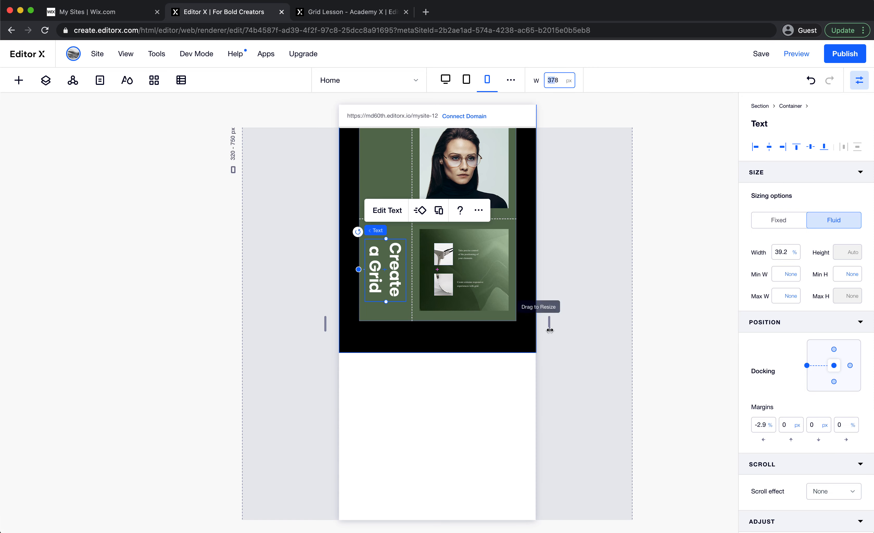
left_click_drag(549, 325, 646, 334)
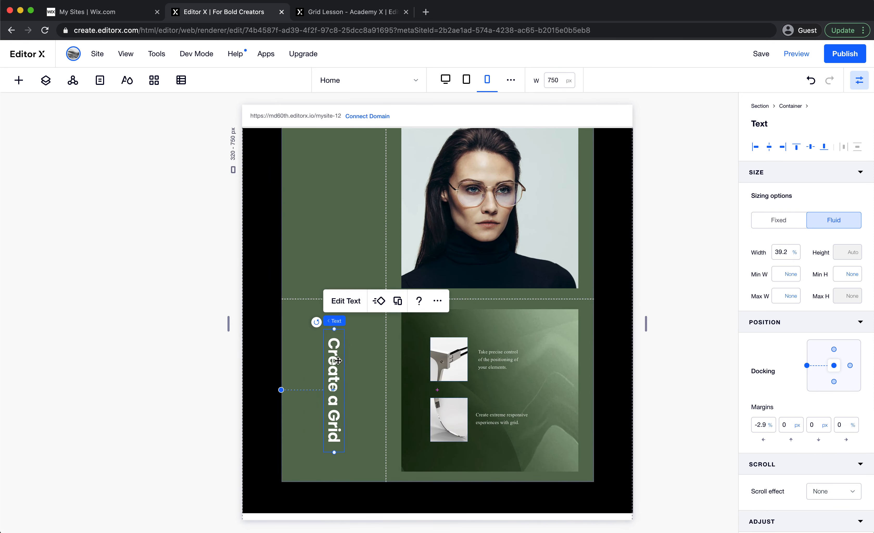
left_click(786, 225)
Remove the Create a Grid heading's left docking and check its placement with the mobile canvas narrowed to 320 px
left_click_drag(647, 324, 613, 343)
left_click(488, 81)
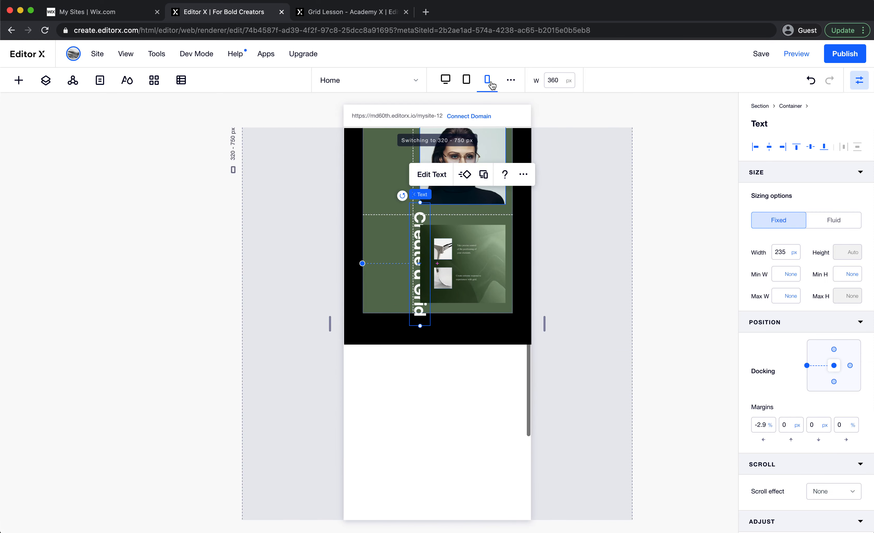
left_click_drag(544, 322, 647, 343)
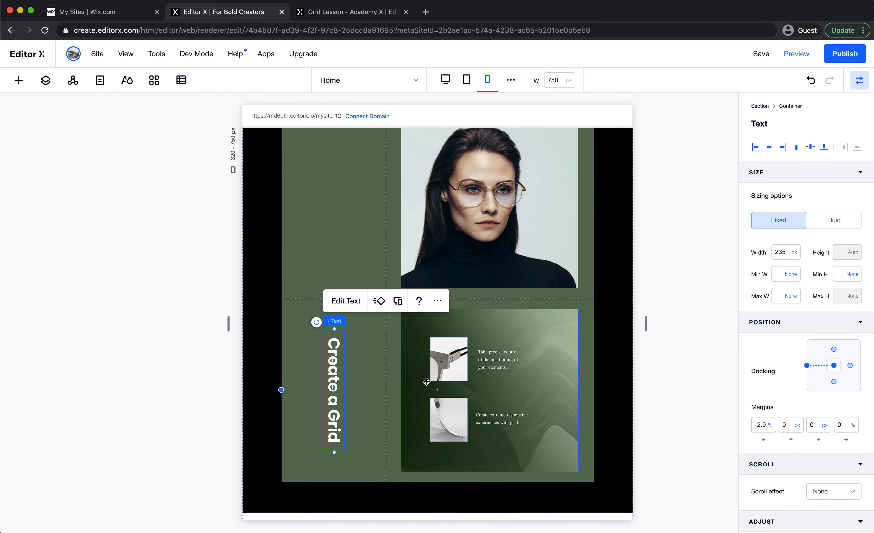
left_click(807, 365)
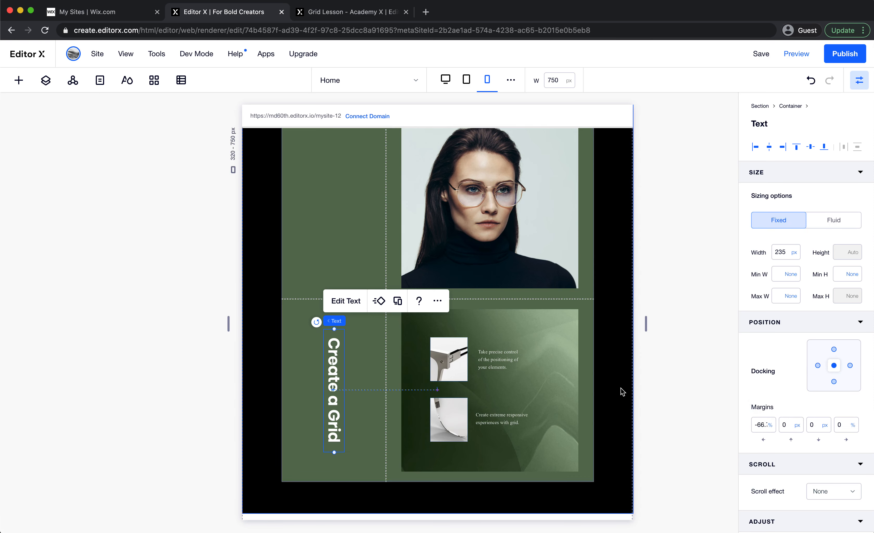
left_click_drag(646, 322, 534, 321)
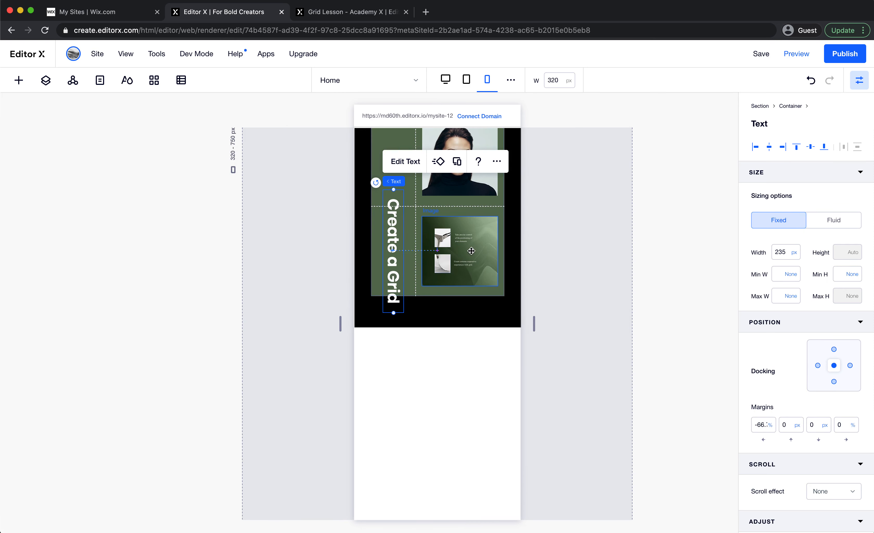
Turn on text scaling for the Create a Grid heading with a range of 20–50
left_click(398, 161)
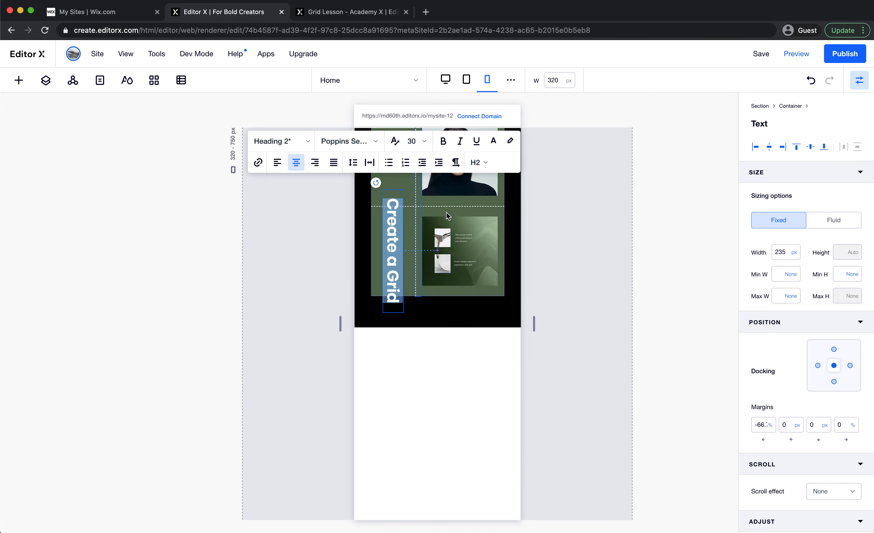
left_click(395, 141)
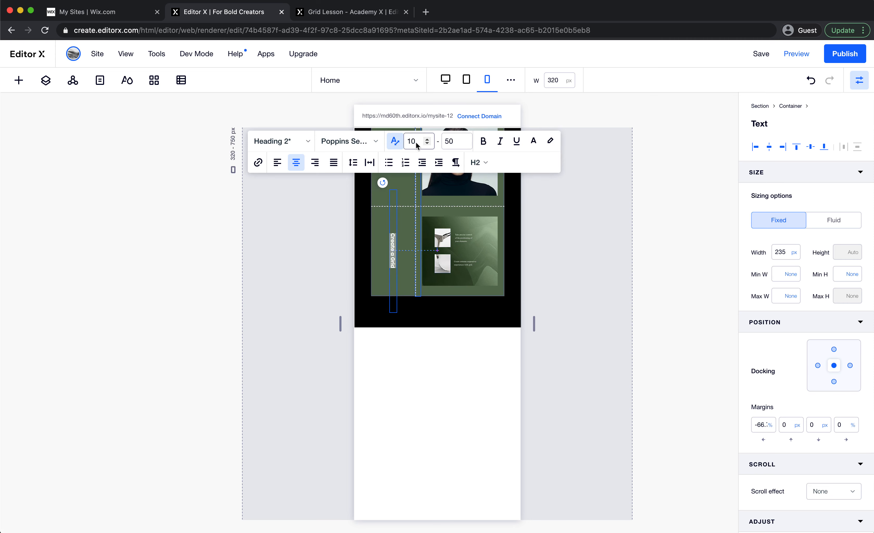
left_click(420, 144)
type("30")
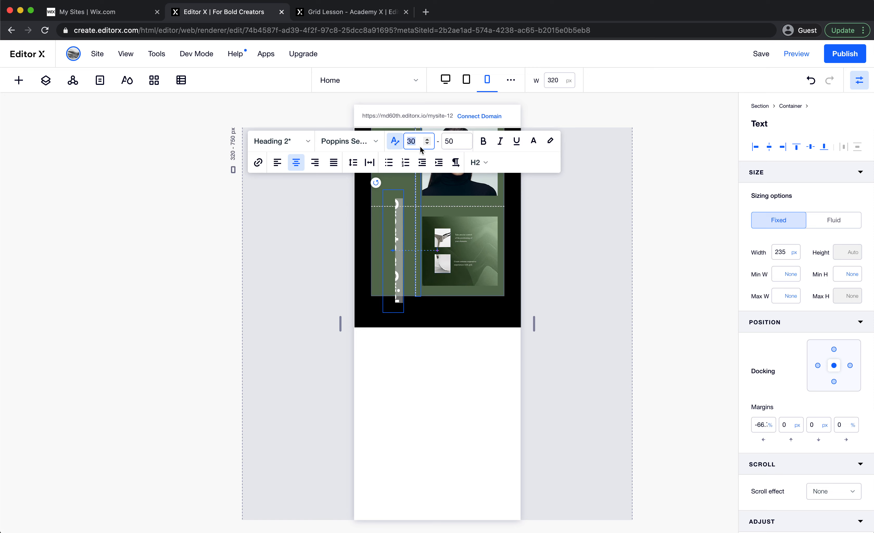
type("20")
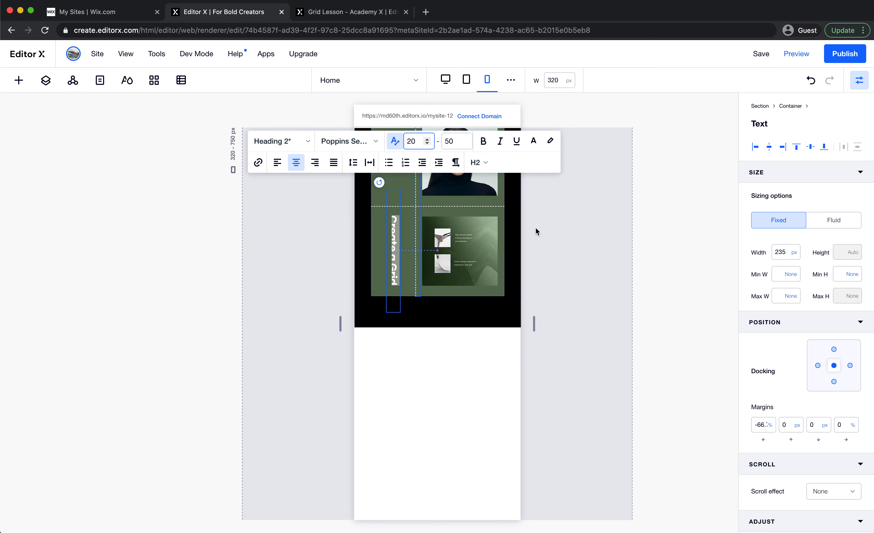
left_click(537, 231)
scroll(464, 259, "up", 3)
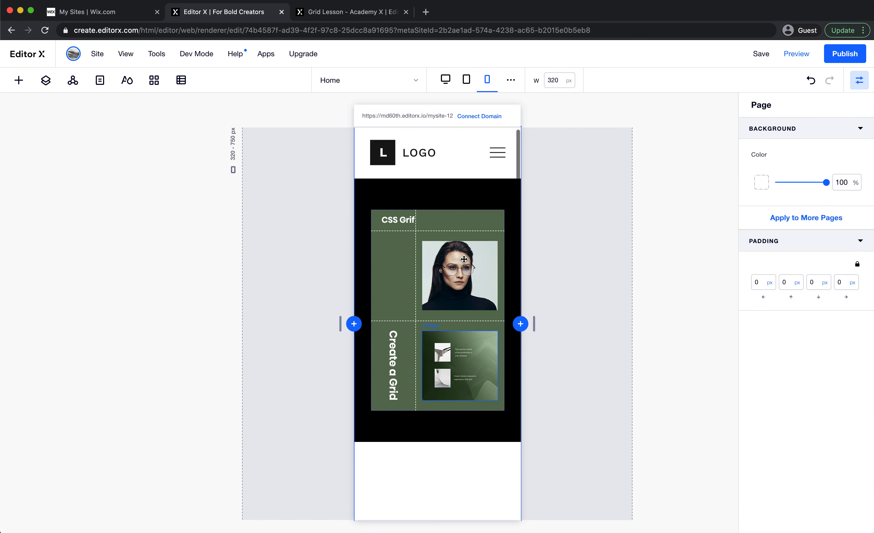
Widen the canvas through the tablet breakpoint to 1092 px and check the Create a Grid section at each size
left_click_drag(535, 329, 676, 348)
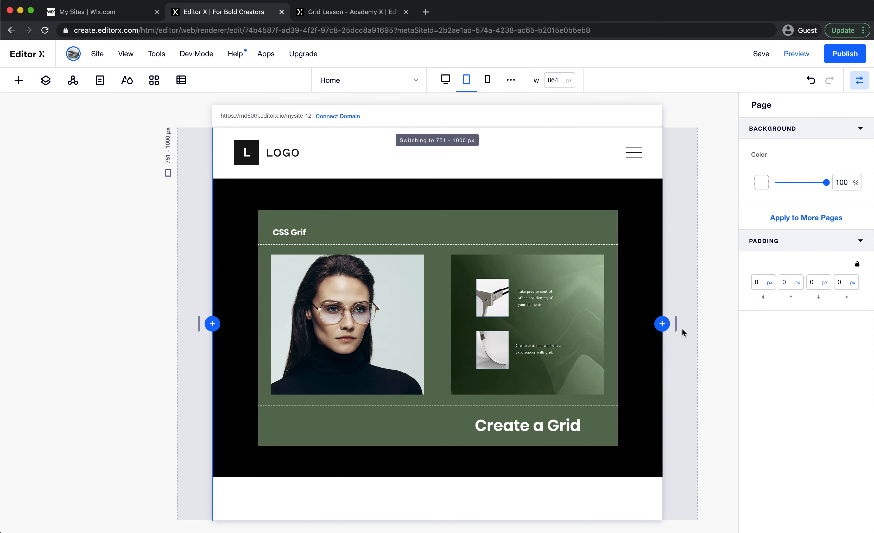
left_click_drag(677, 324, 734, 348)
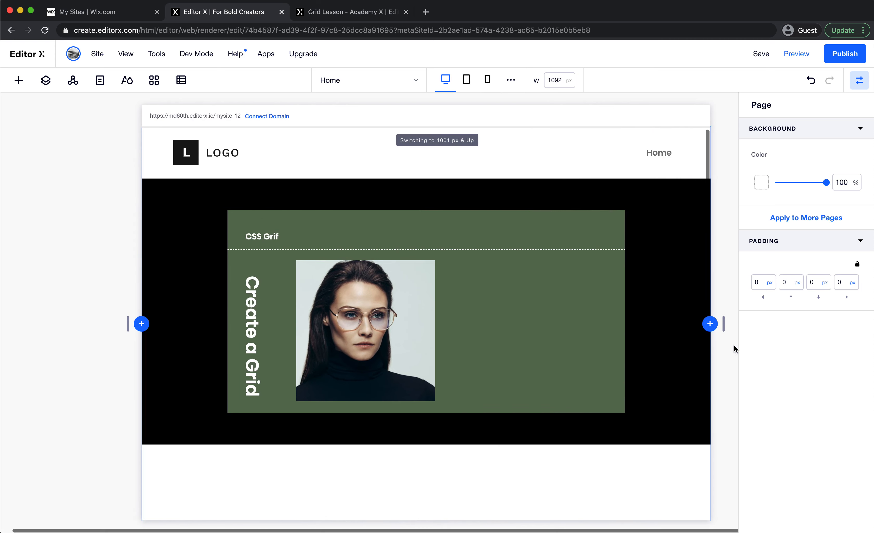
scroll(653, 334, "down", 3)
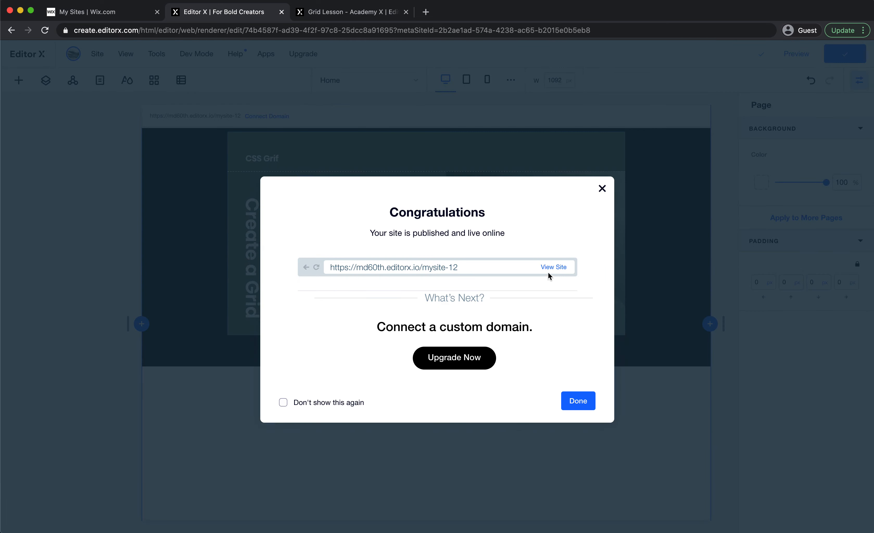
Publish the site, open the live page and compare it with the Grid Lesson page
left_click(544, 270)
left_click(485, 11)
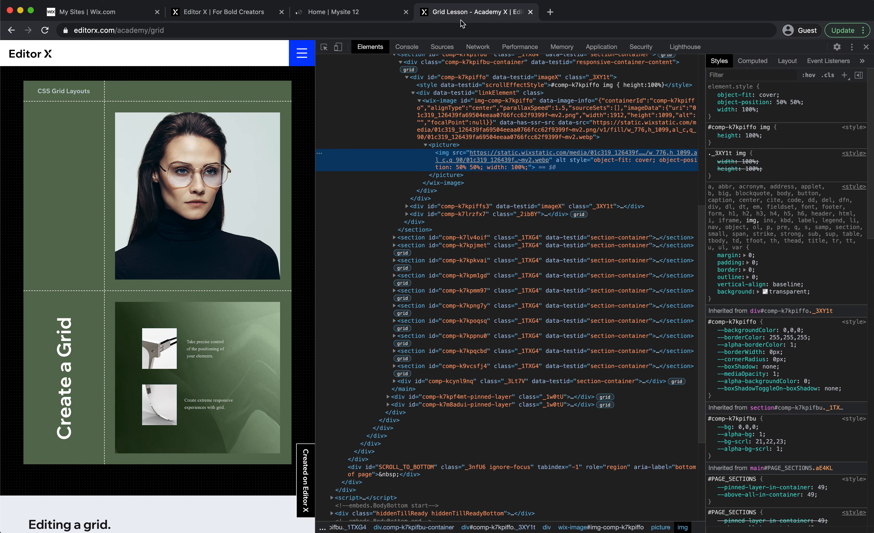
left_click(369, 15)
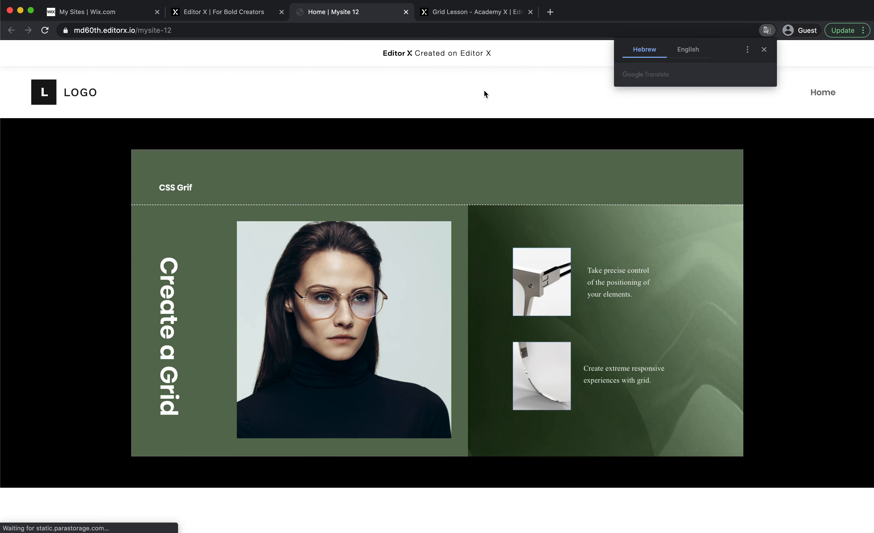
Return to the Editor X tab, dismiss the publish confirmation and list the grid container's elements in the layer structure
left_click(263, 14)
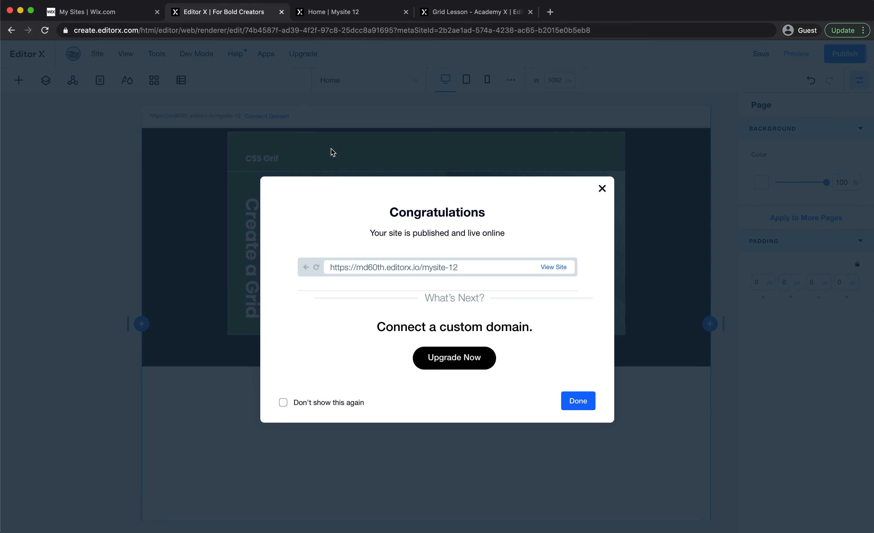
left_click(336, 162)
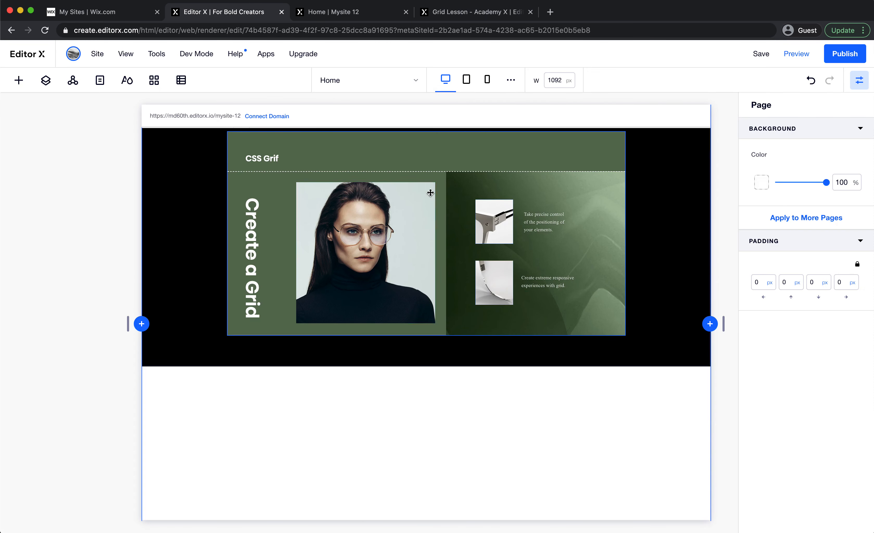
left_click(46, 80)
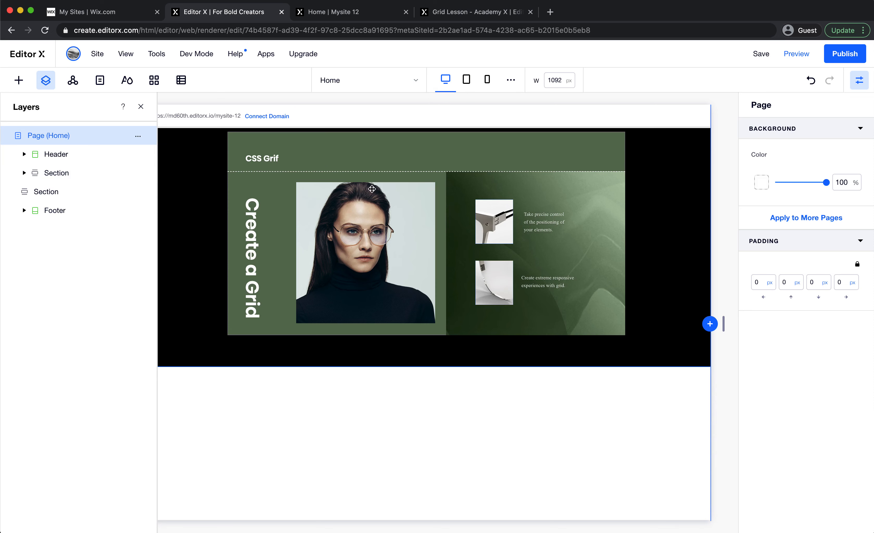
left_click(442, 216)
left_click(35, 192)
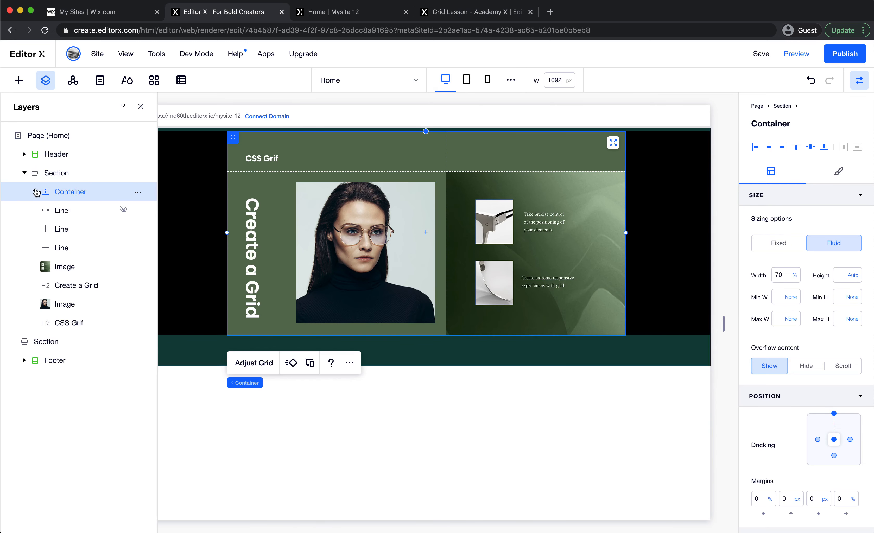
Stretch the container's vertical line on the desktop breakpoint and check it on the tablet and mobile breakpoints
left_click(127, 213)
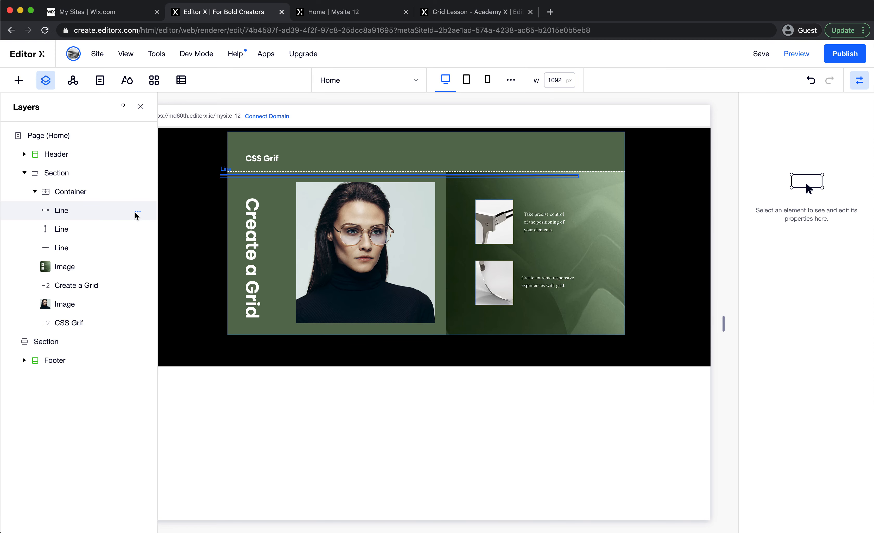
left_click(123, 210)
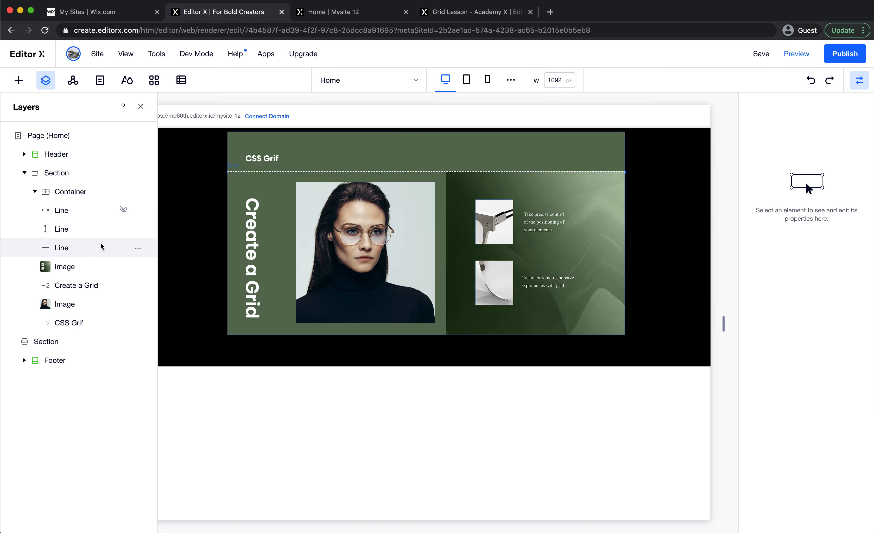
left_click(102, 247)
left_click(92, 233)
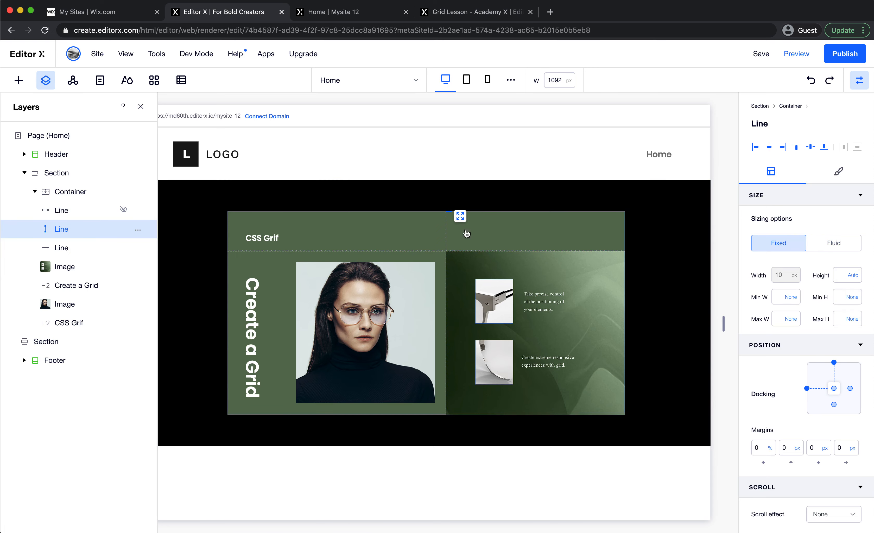
left_click(460, 216)
left_click(466, 79)
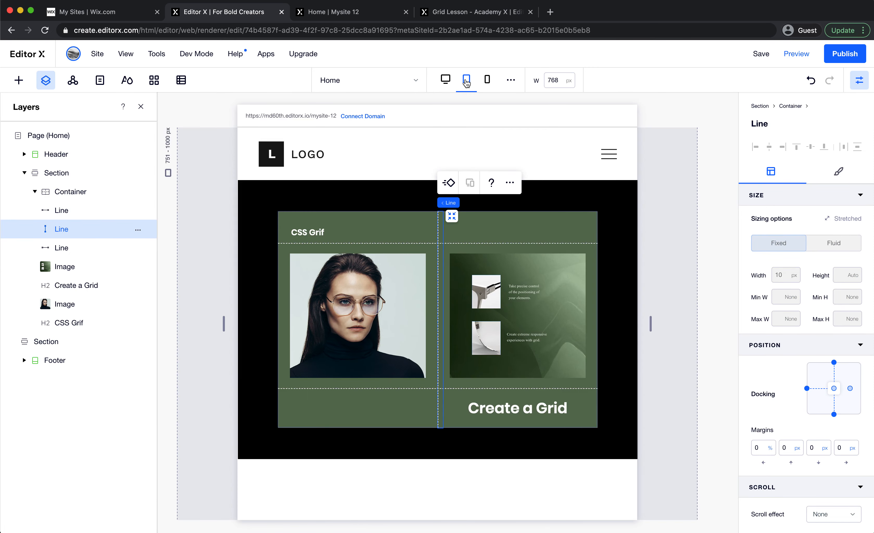
left_click(487, 80)
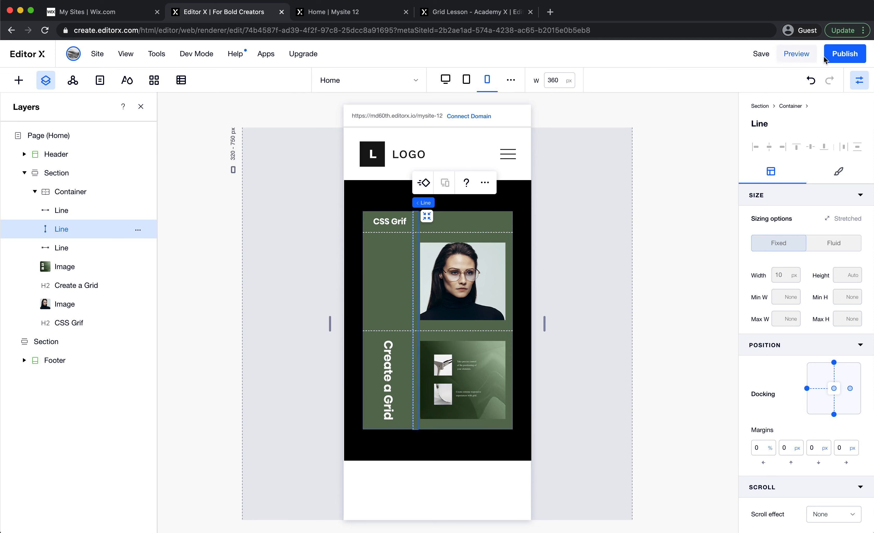
Publish the updated site and reload its live page
left_click(836, 55)
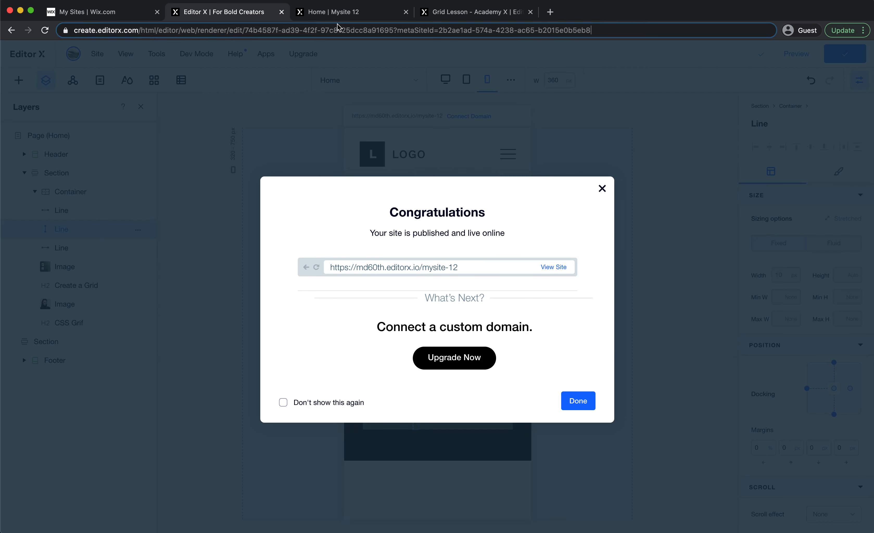
left_click(337, 27)
left_click(323, 12)
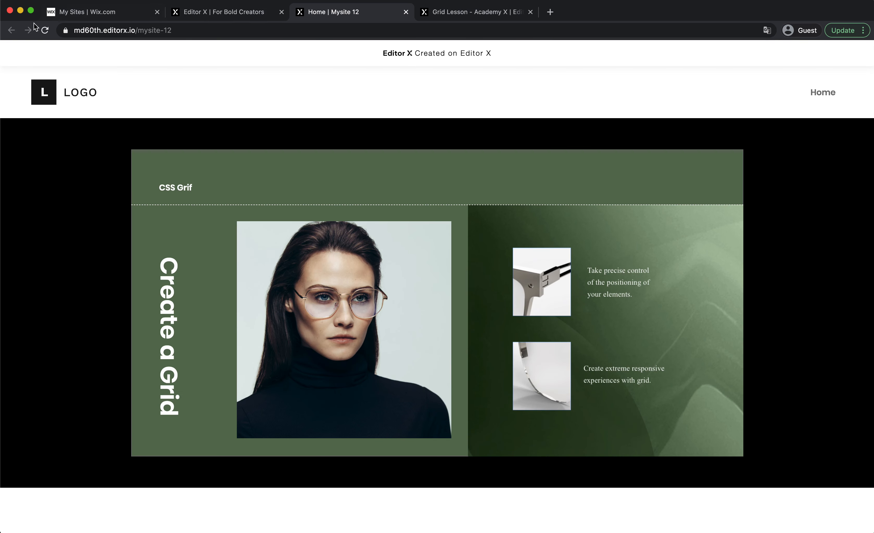
left_click(45, 30)
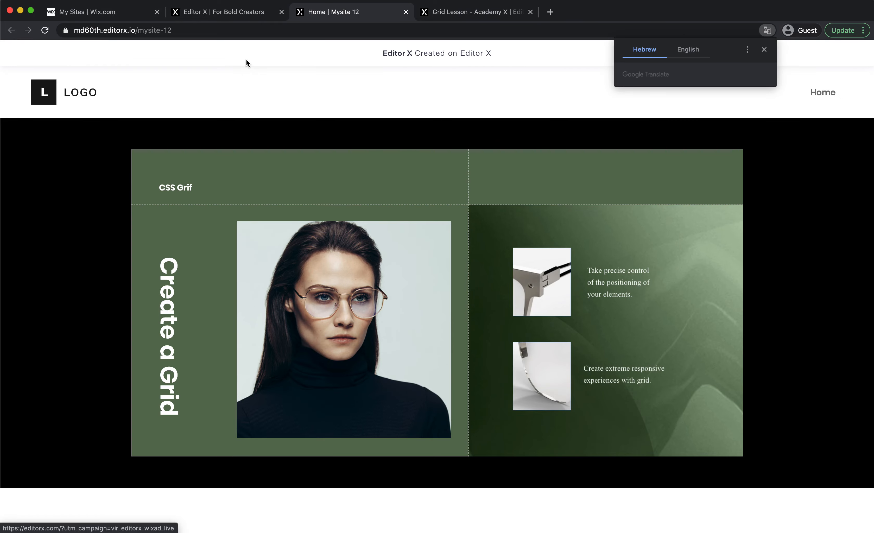
Close the developer tools on the Grid Lesson page and compare its desktop layout with the live page
left_click(494, 11)
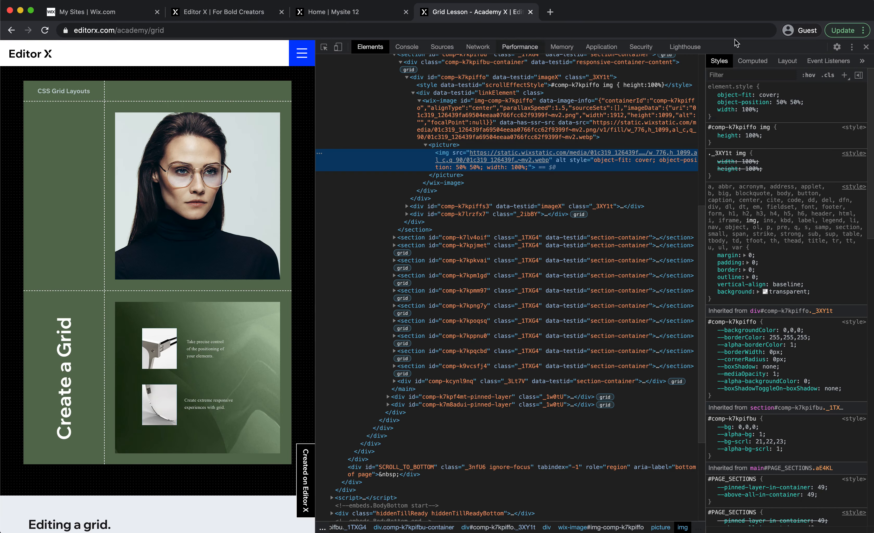
left_click(866, 47)
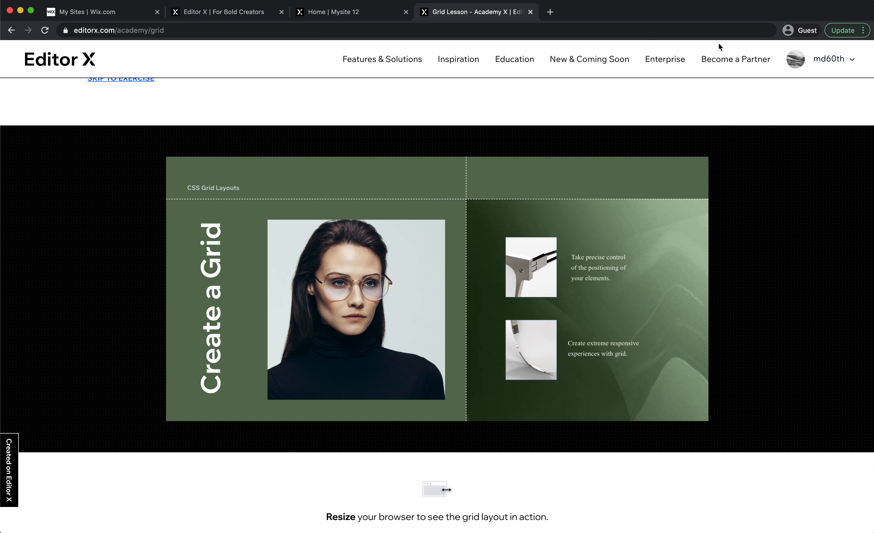
left_click(373, 12)
left_click(445, 9)
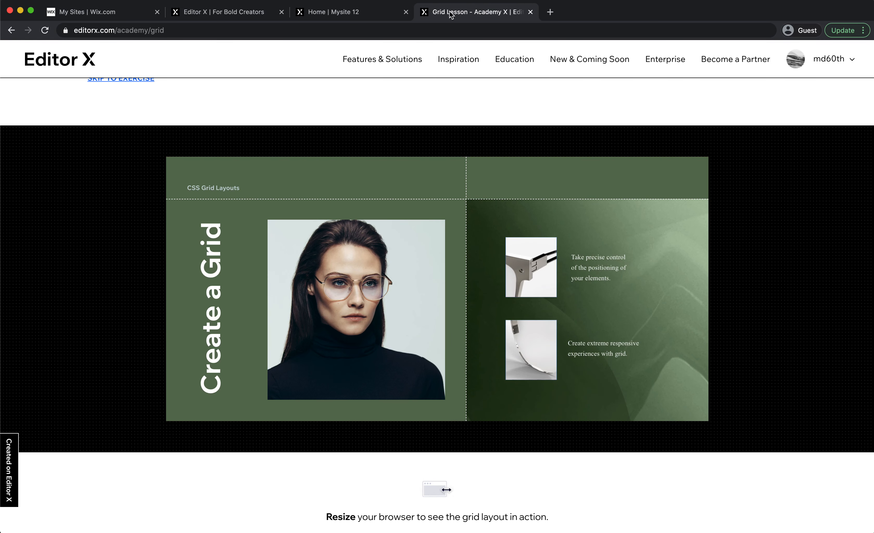
left_click(397, 13)
left_click(465, 12)
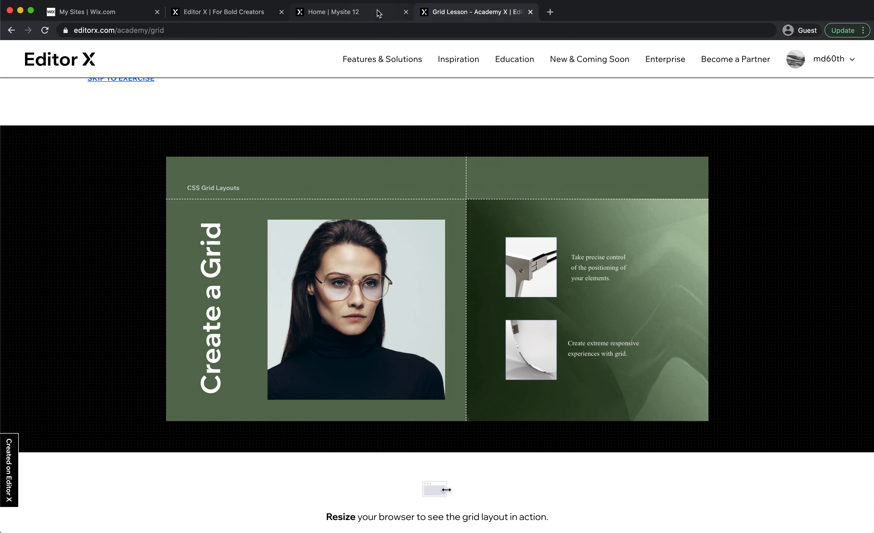
left_click(386, 13)
left_click(455, 18)
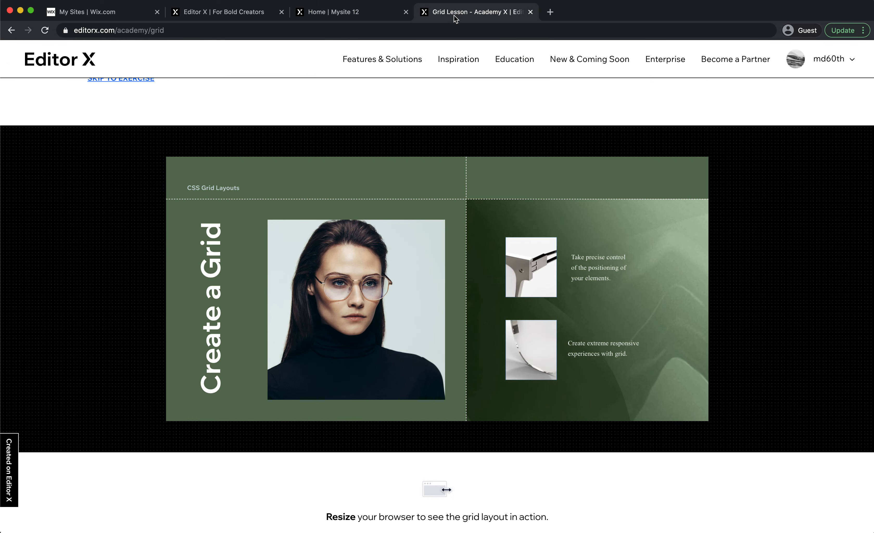
Narrow the browser window to compare the tablet layouts of the Grid Lesson and the live page, and restore its width
left_click_drag(872, 166, 479, 192)
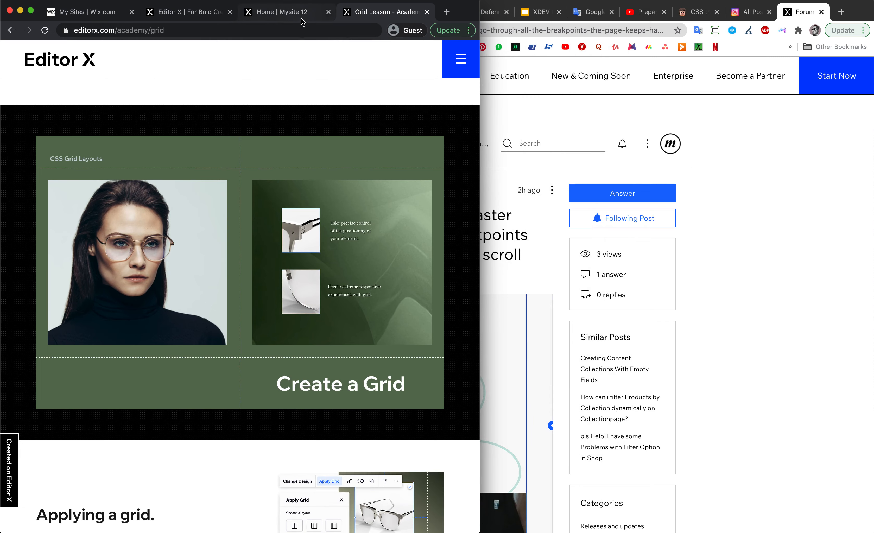
left_click(300, 16)
left_click(359, 11)
left_click(319, 13)
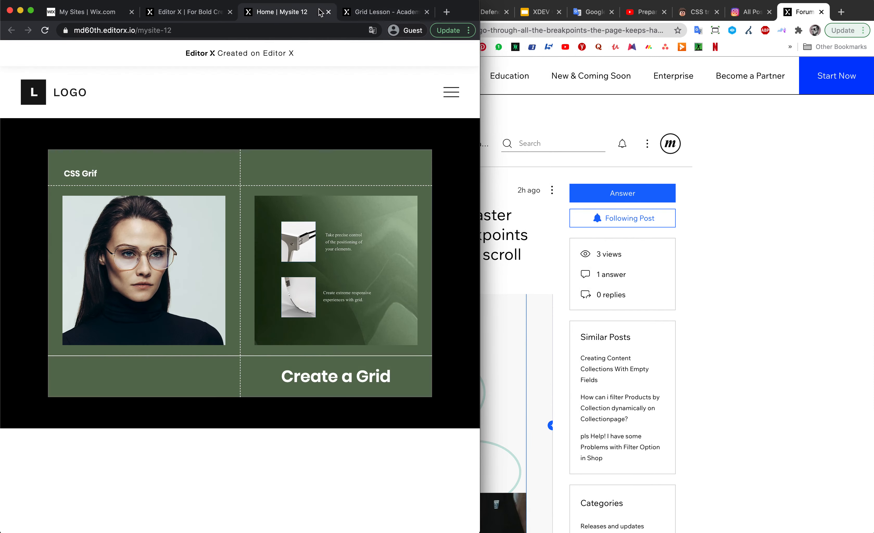
left_click(360, 12)
left_click(314, 13)
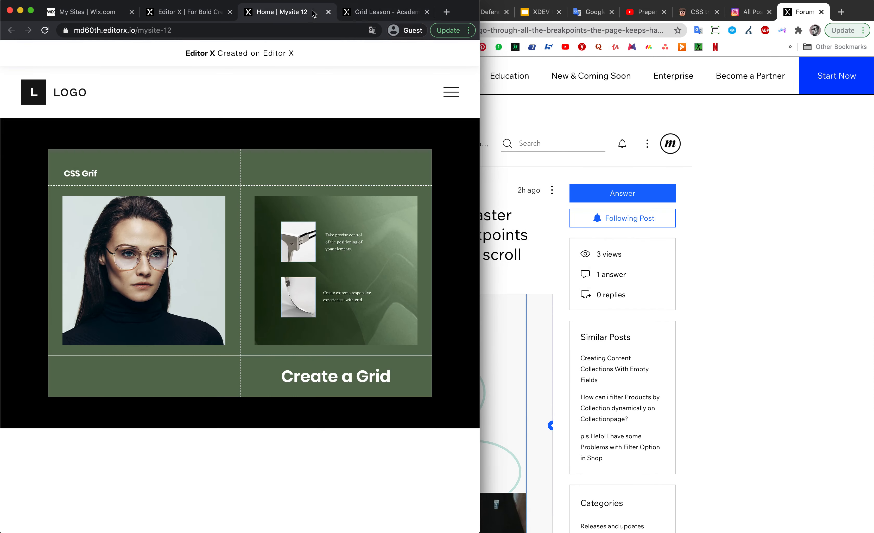
left_click(359, 13)
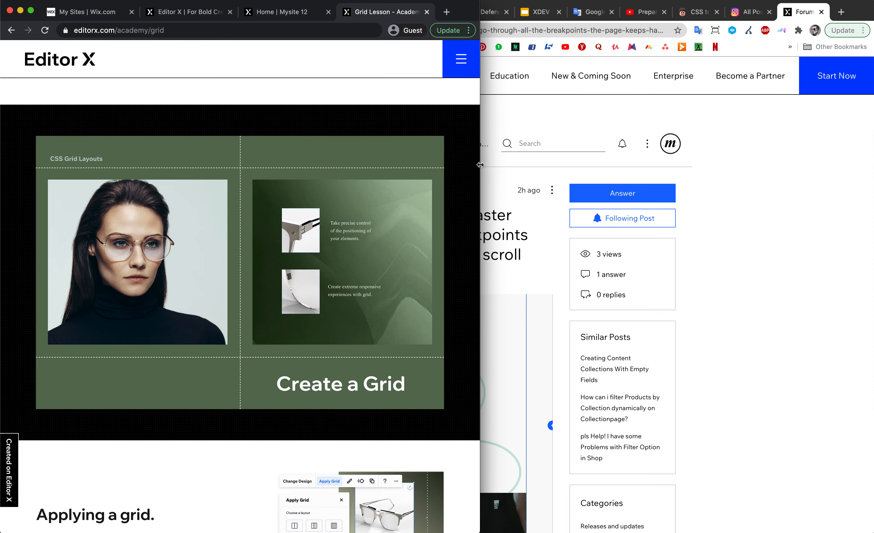
double_click(466, 19)
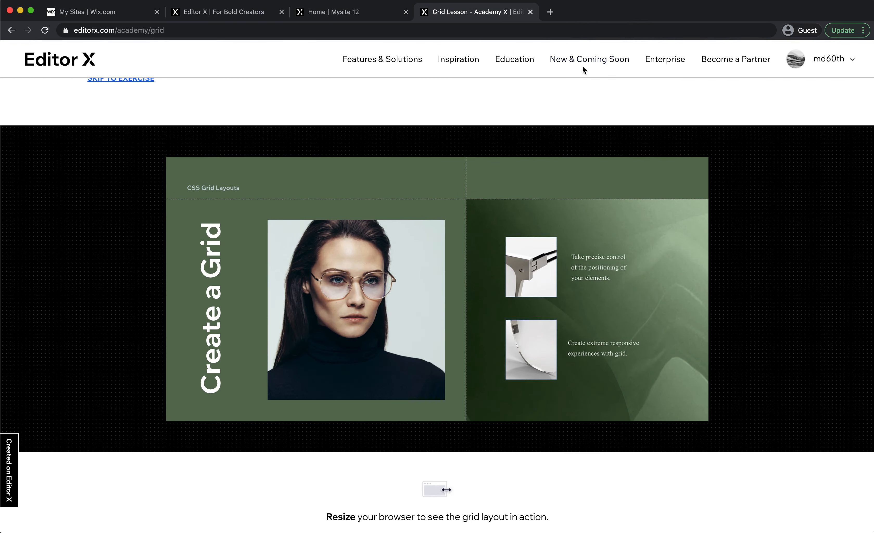
Inspect both the Grid Lesson and the live page in the developer tools to compare their mobile layouts
right_click(543, 95)
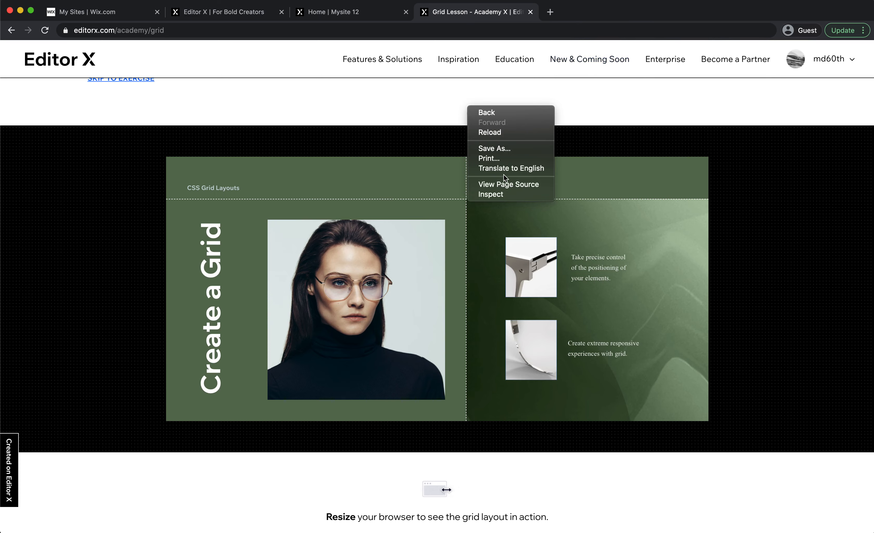
left_click(677, 177)
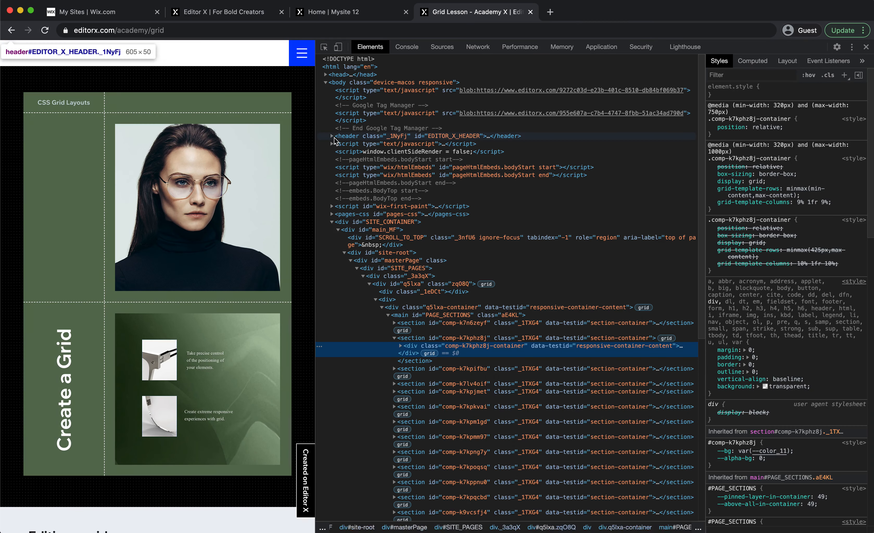
left_click(343, 13)
right_click(437, 76)
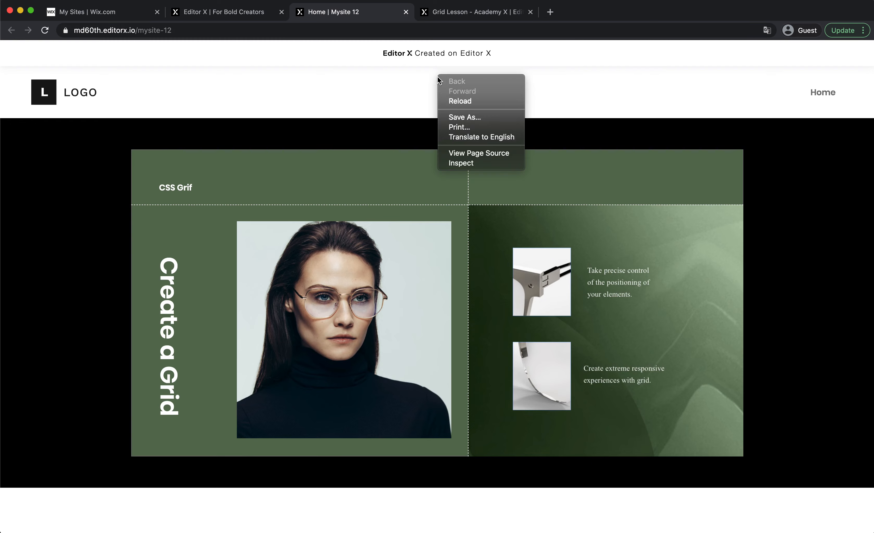
left_click(469, 154)
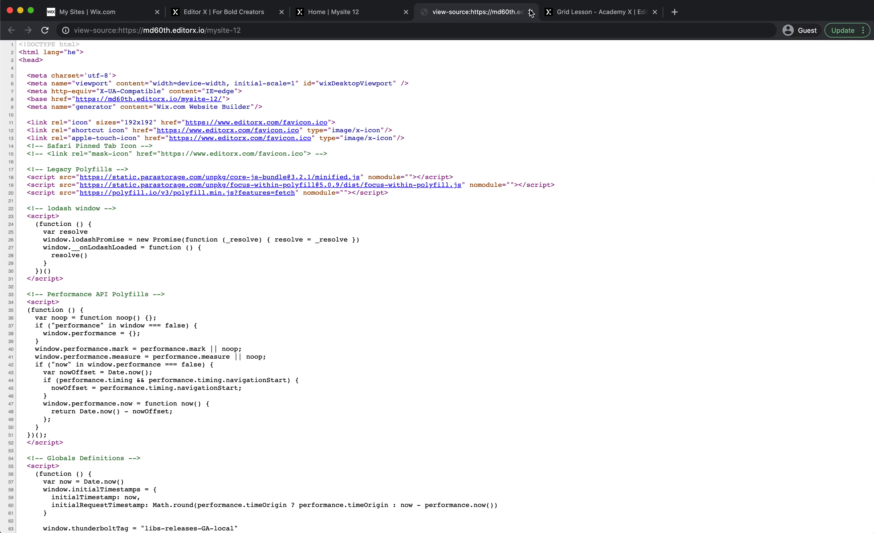
left_click(530, 11)
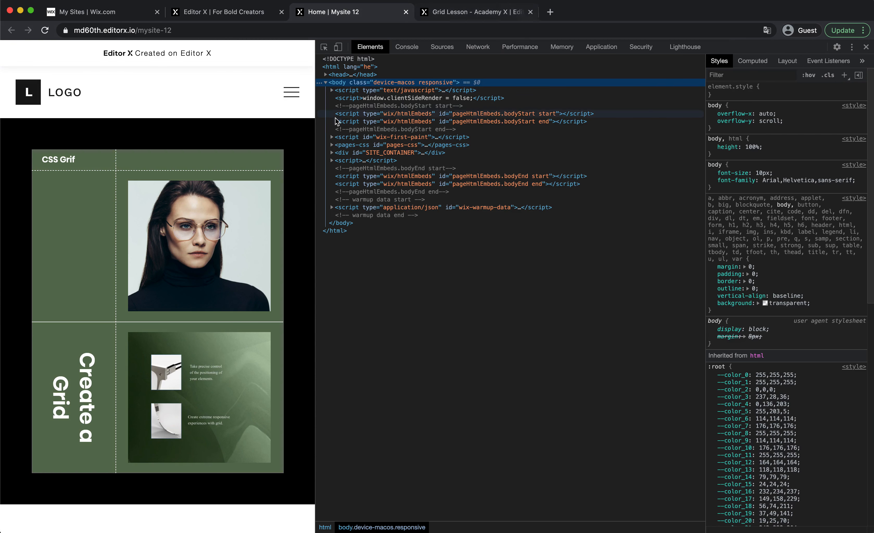
left_click(432, 18)
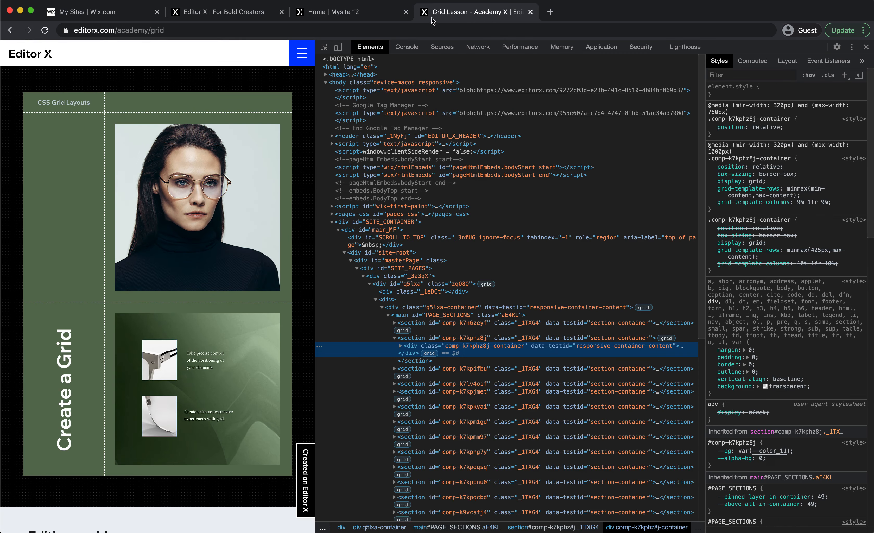
left_click(408, 19)
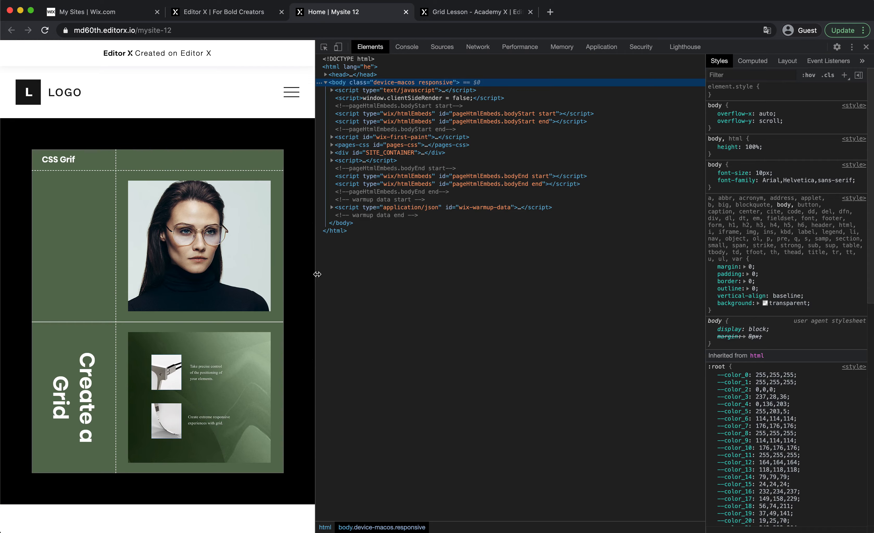
Resize the live page's viewport to check how the section adapts, and close its developer tools
left_click_drag(317, 274, 266, 273)
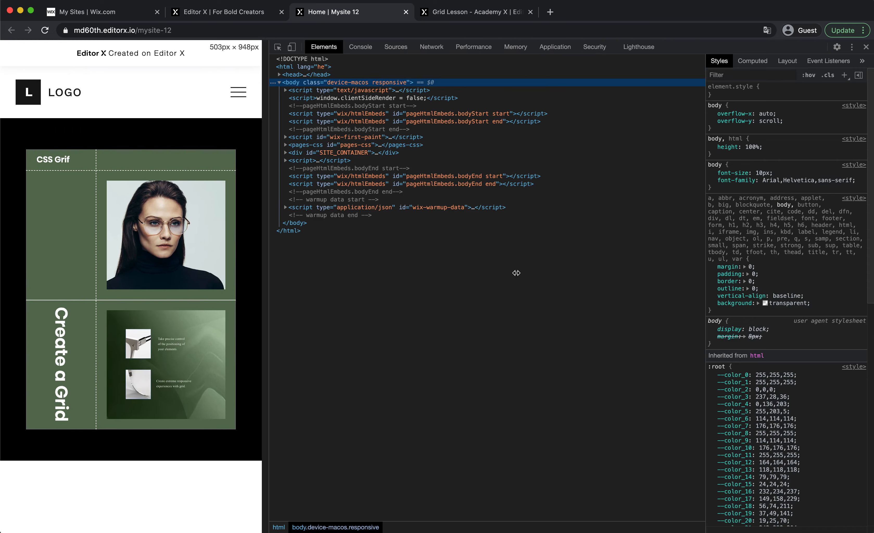
left_click_drag(517, 273, 536, 276)
left_click(865, 47)
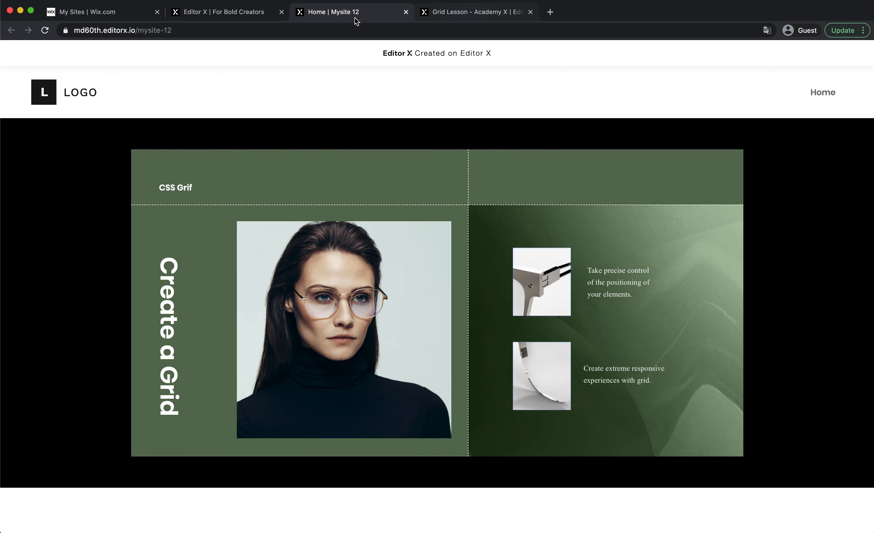
Return to the Editor X tab and look over the mobile layout
key("ctrl+Tab")
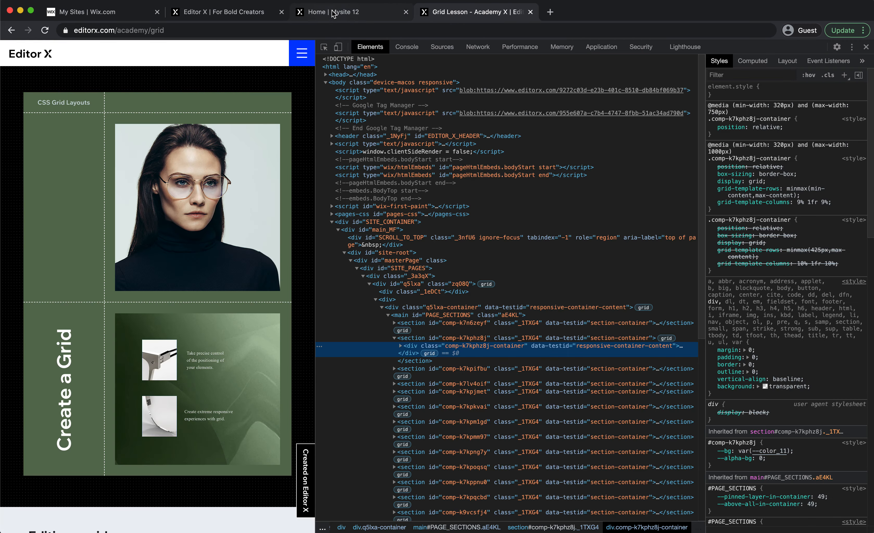
left_click(235, 15)
left_click(394, 113)
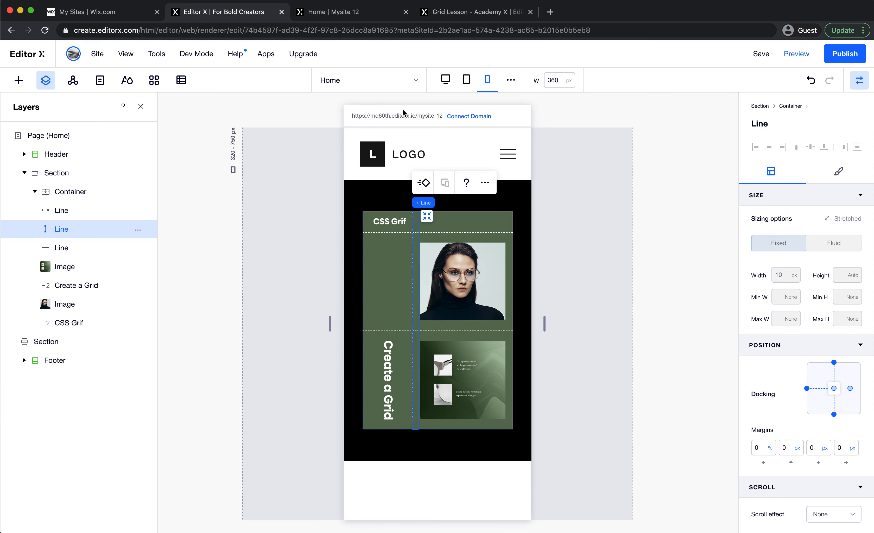
scroll(435, 161, "down", 5)
scroll(435, 160, "up", 5)
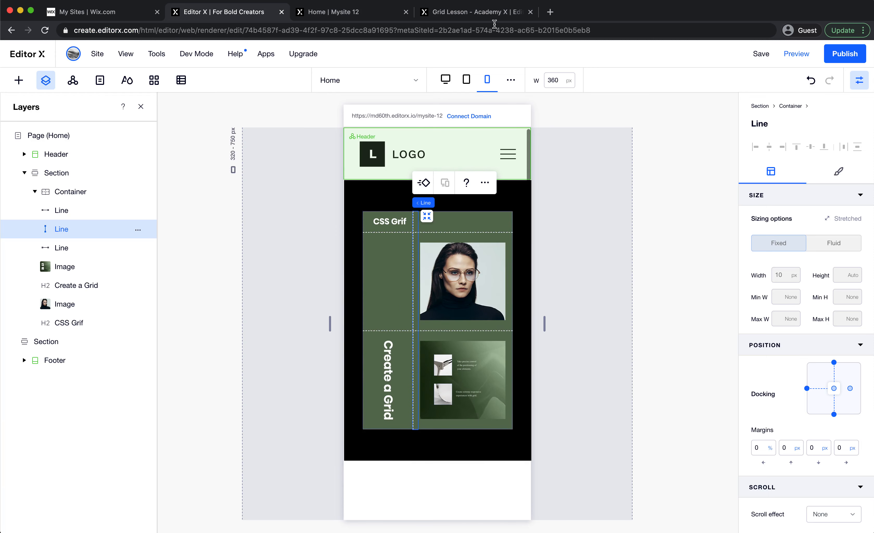